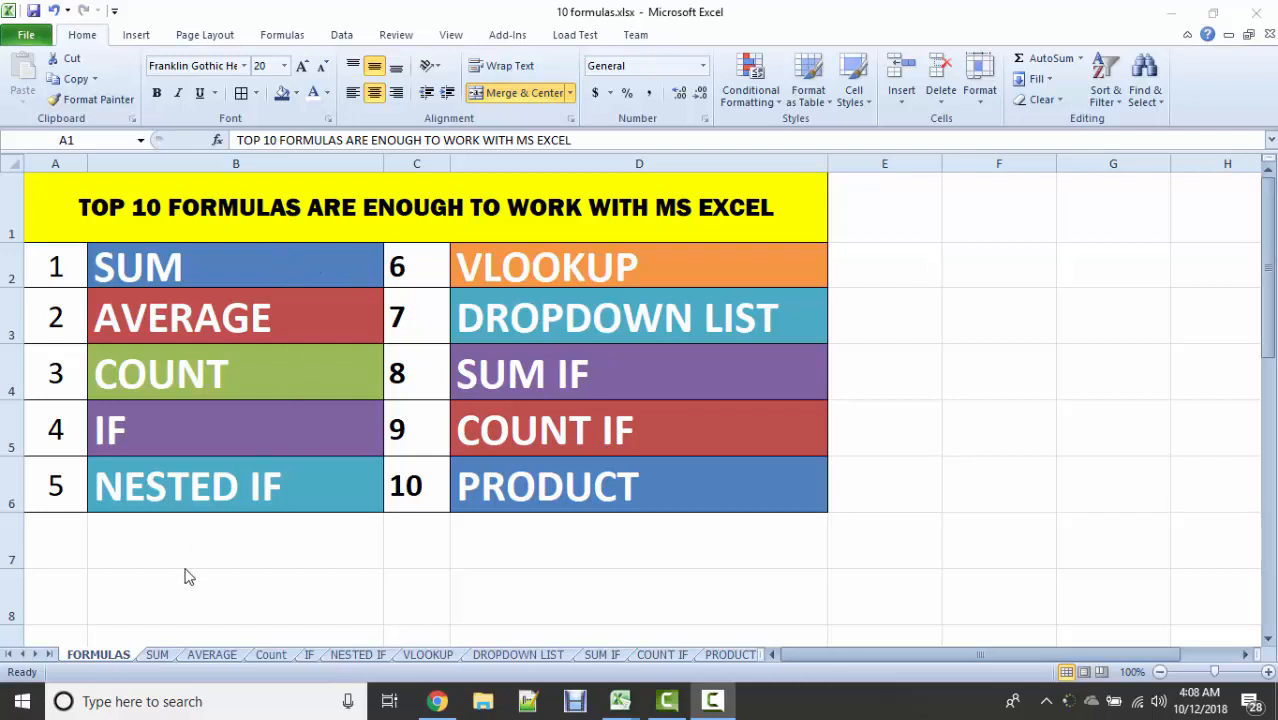
Step: Open the SUM sheet and examine the October 2018 product names and their sale amounts in C4:C8
left_click(163, 651)
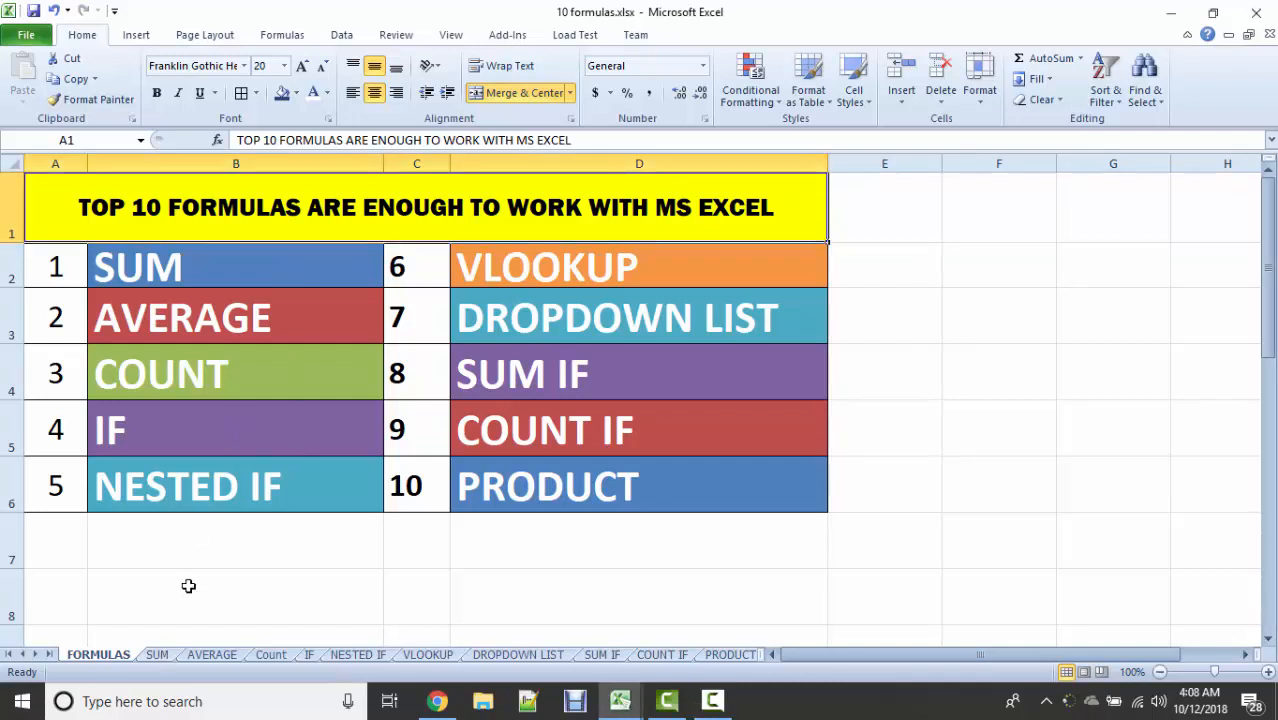
left_click(160, 654)
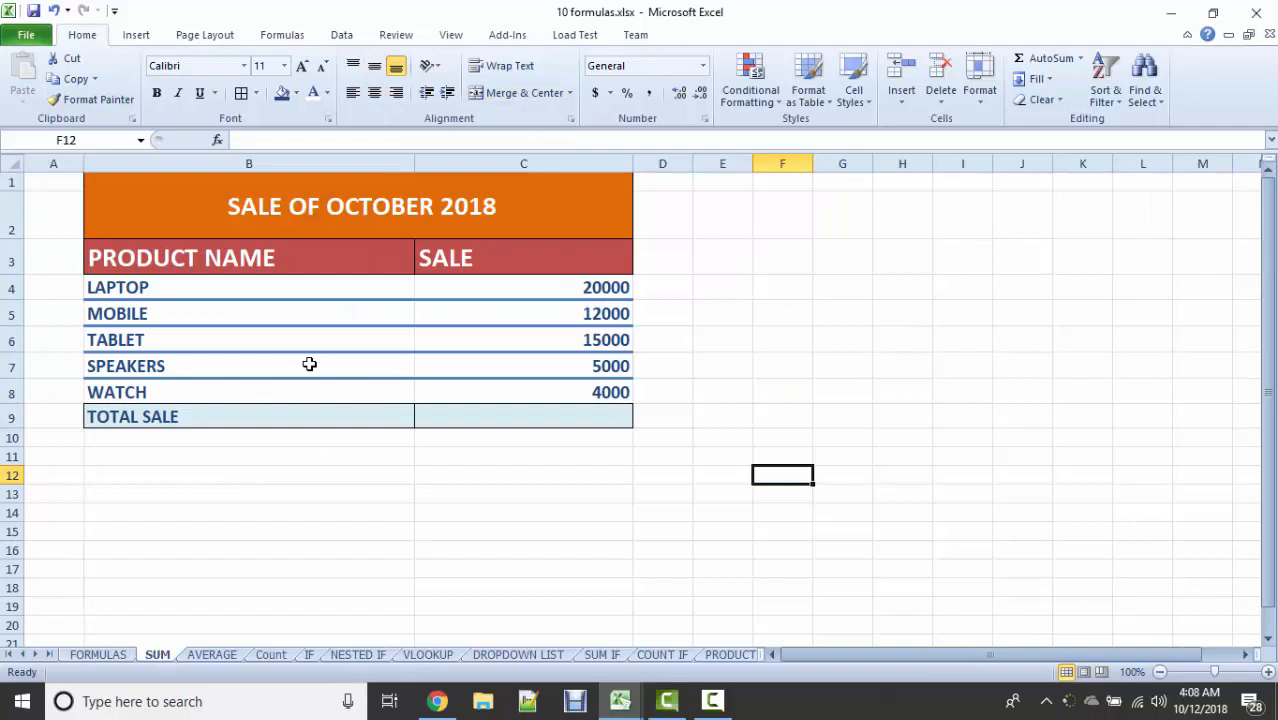
left_click(190, 283)
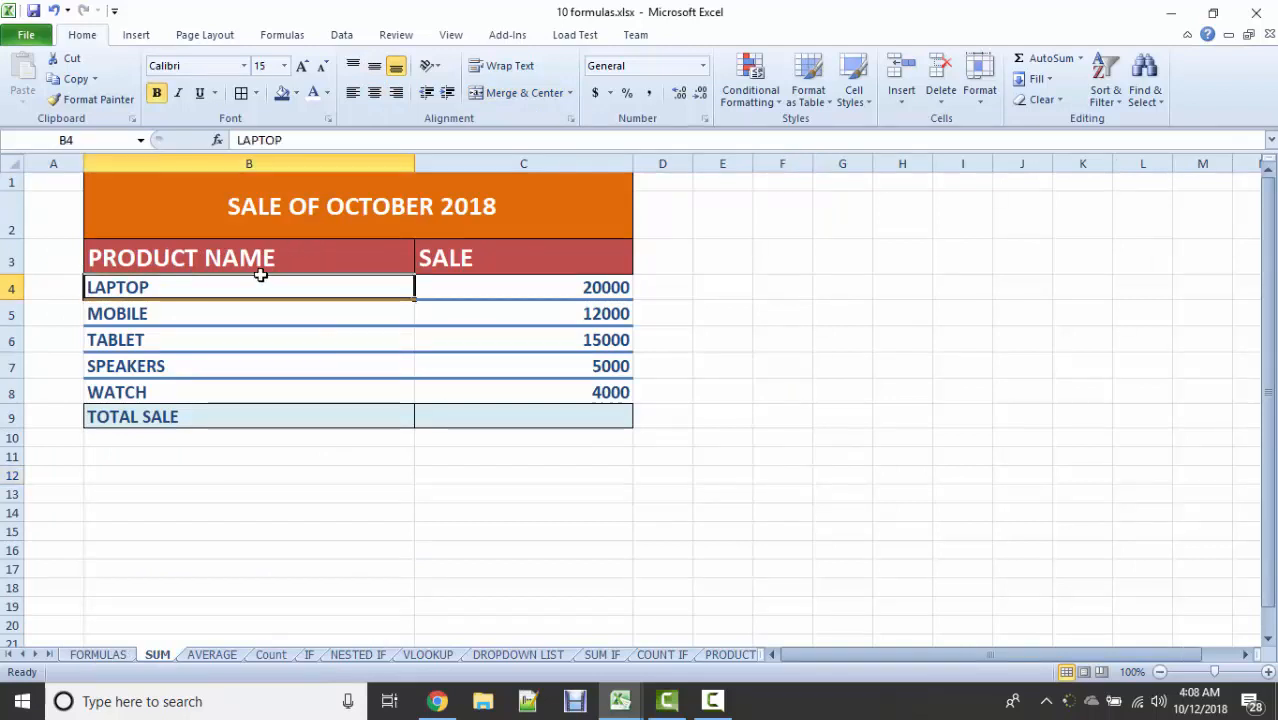
left_click(535, 292)
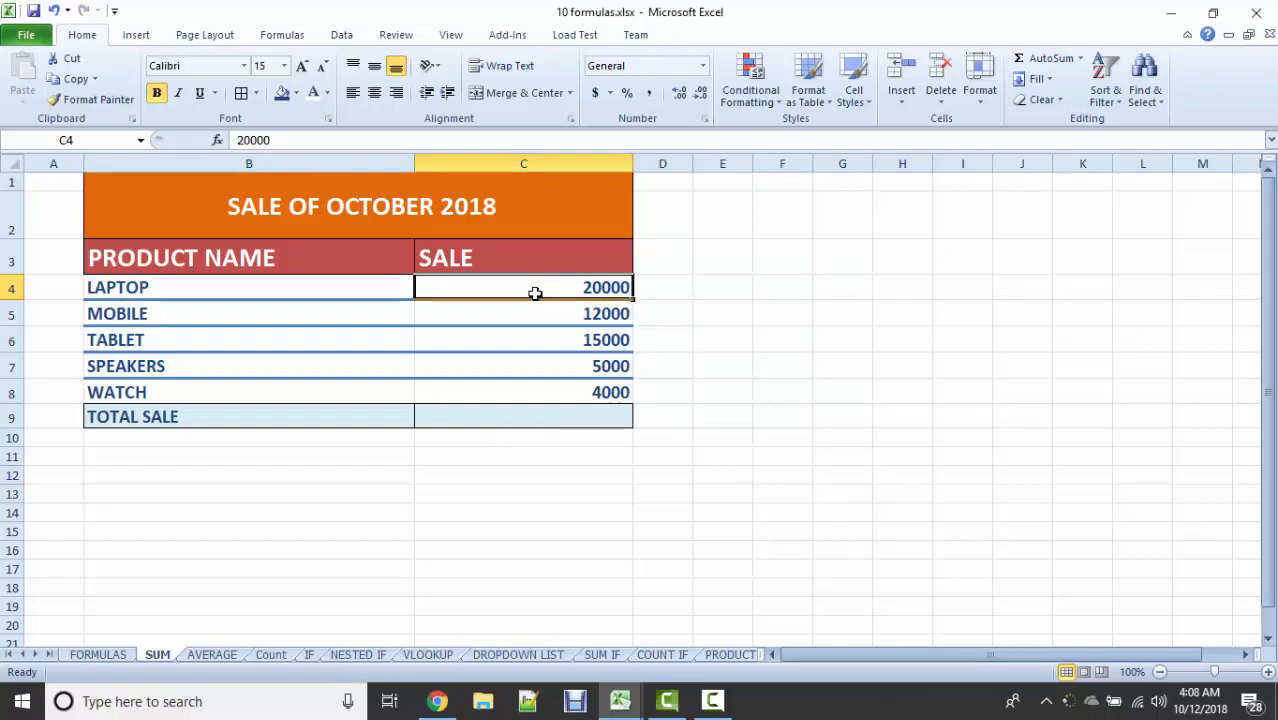
left_click_drag(551, 290, 559, 391)
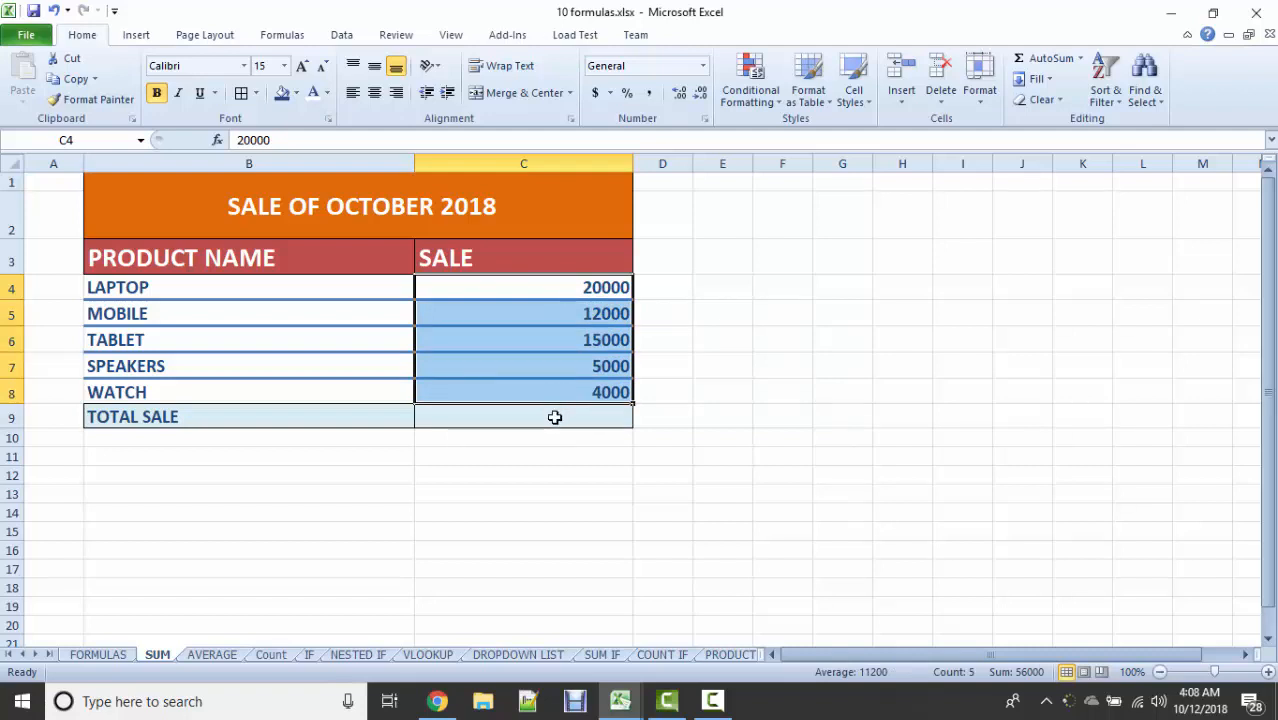
Step: Total the product sales in the TOTAL SALE cell C9 with =SUM(C4:C8), and review the summed range
left_click(554, 417)
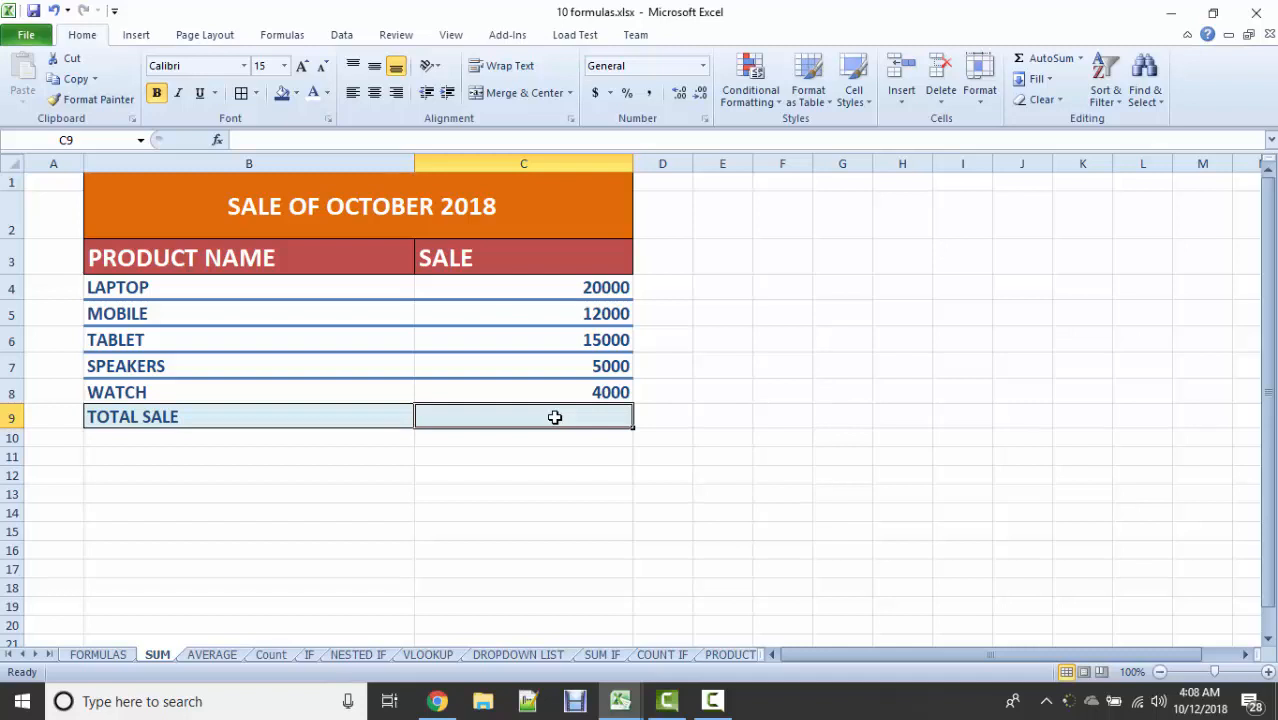
type("=")
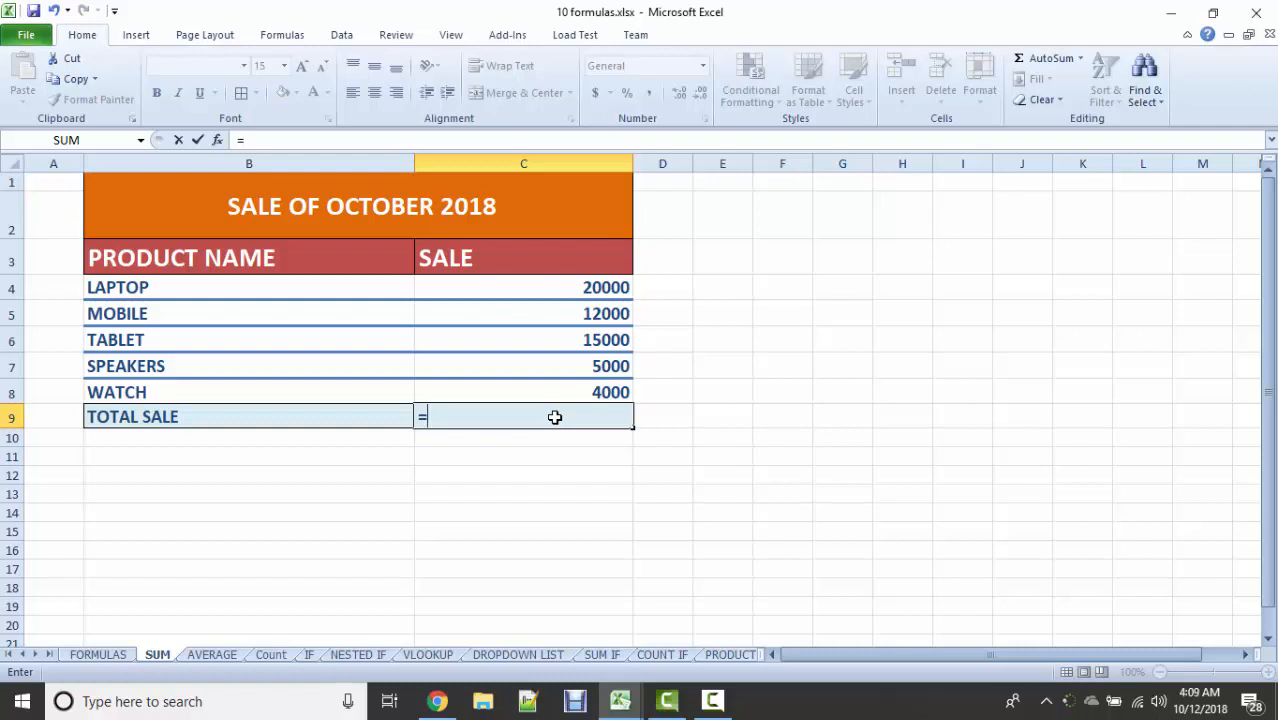
type("sum")
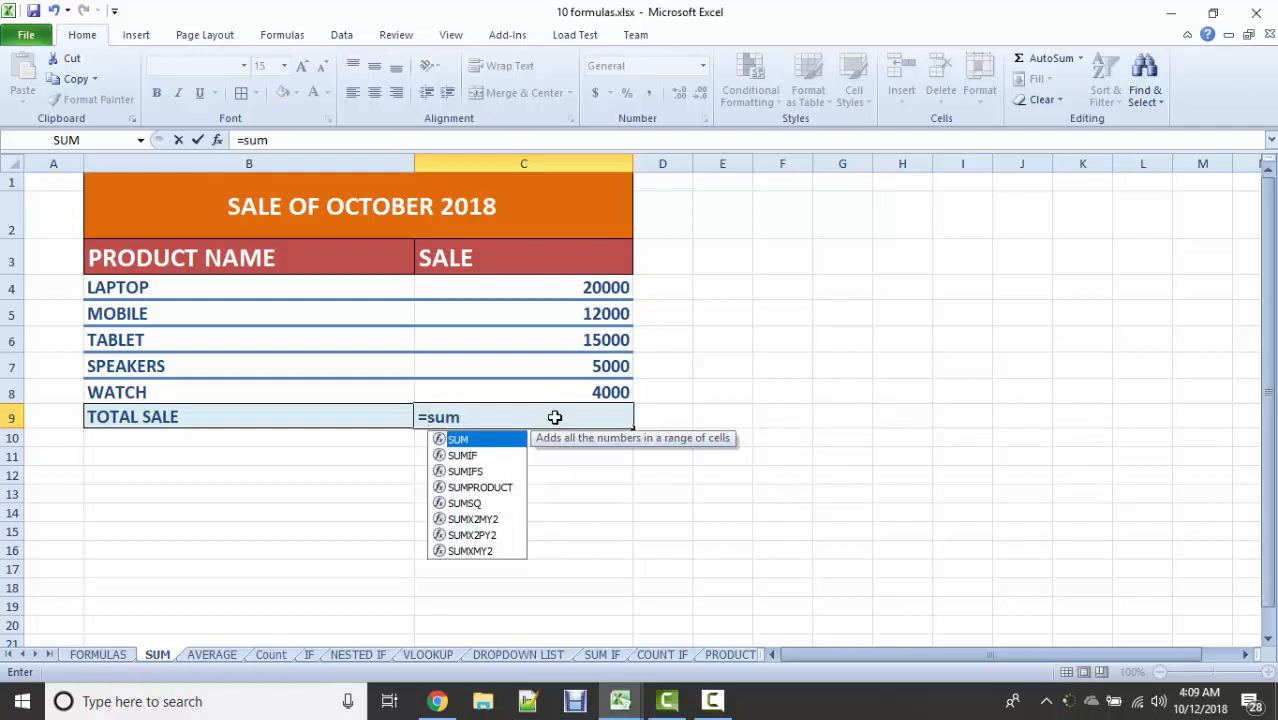
type("(")
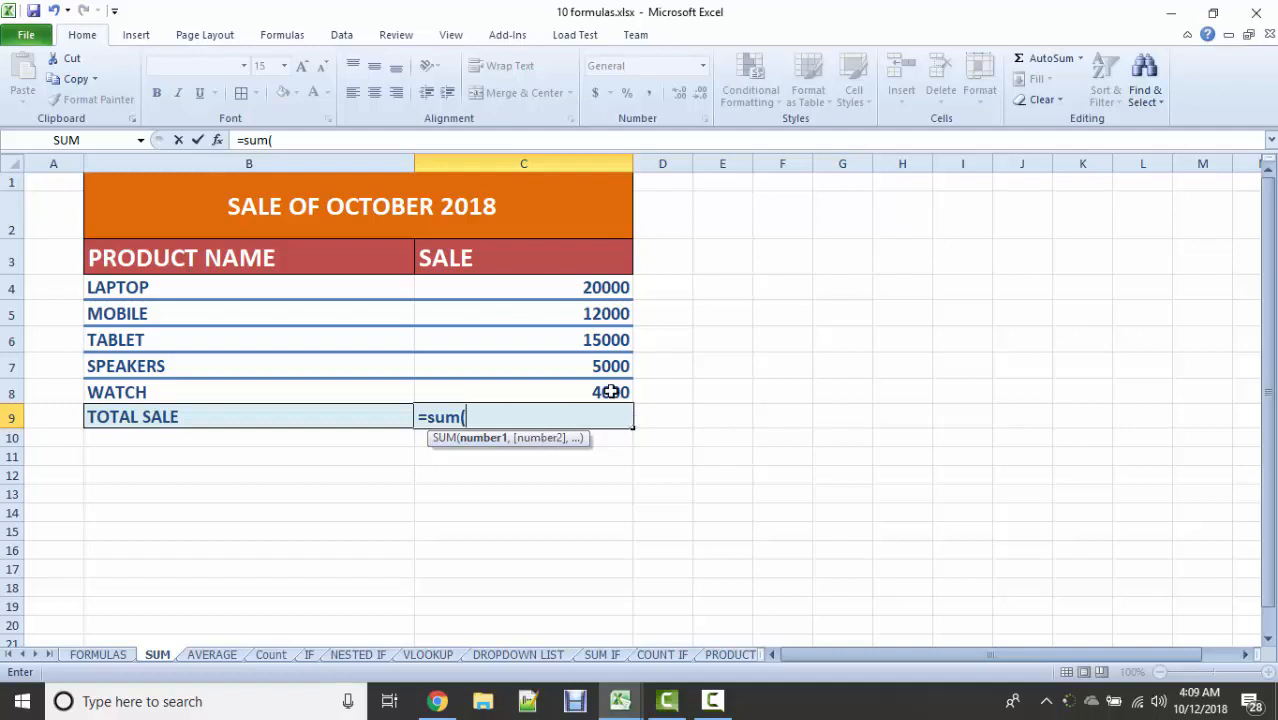
left_click(570, 288)
left_click_drag(570, 288, 579, 379)
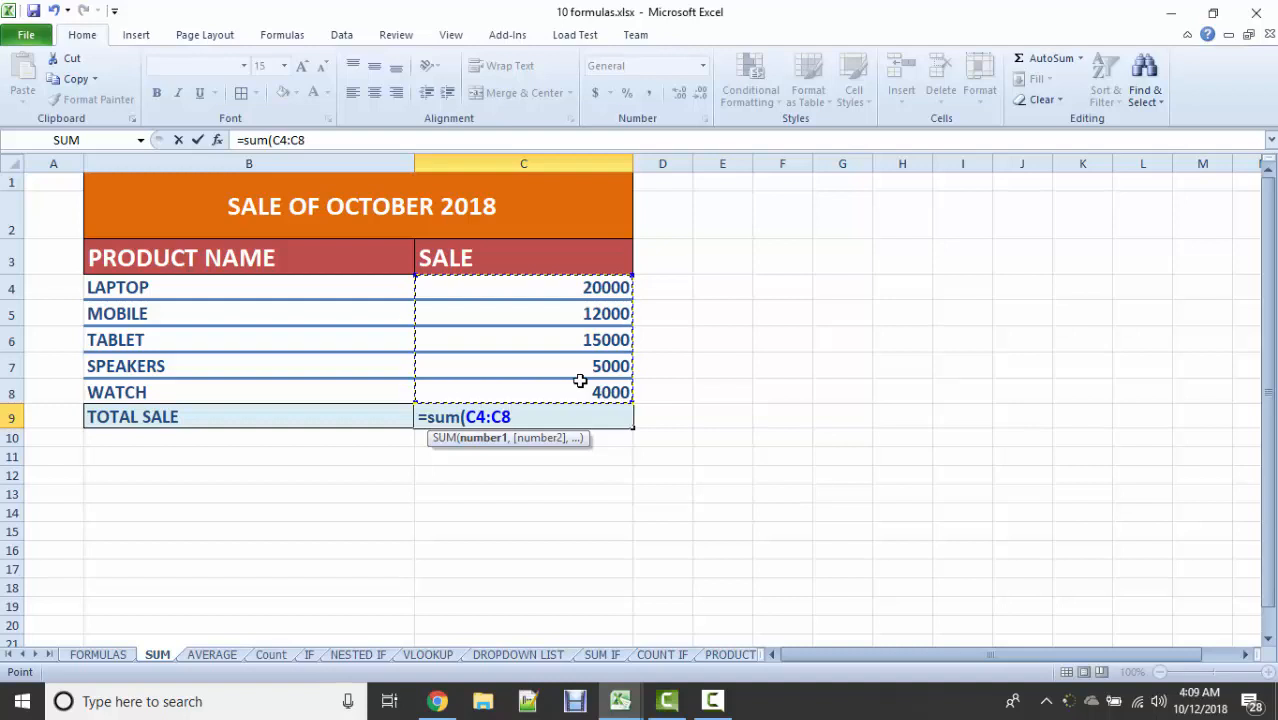
type(")")
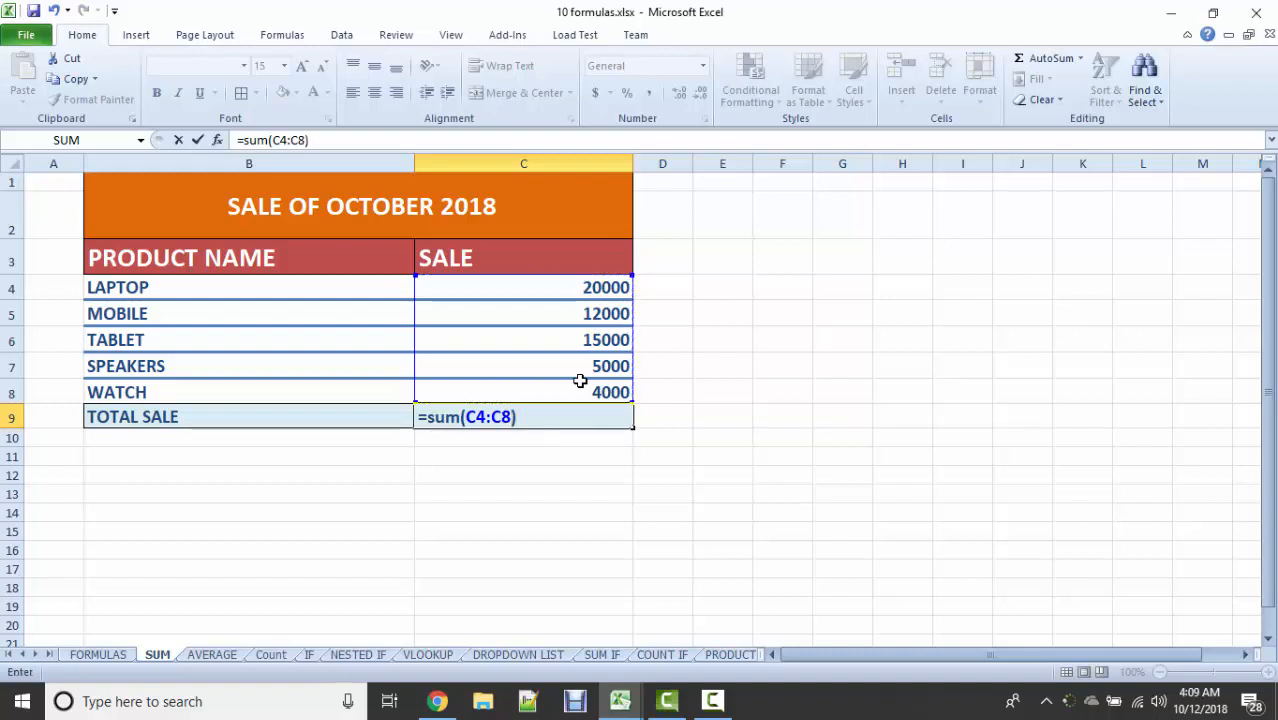
key("Return")
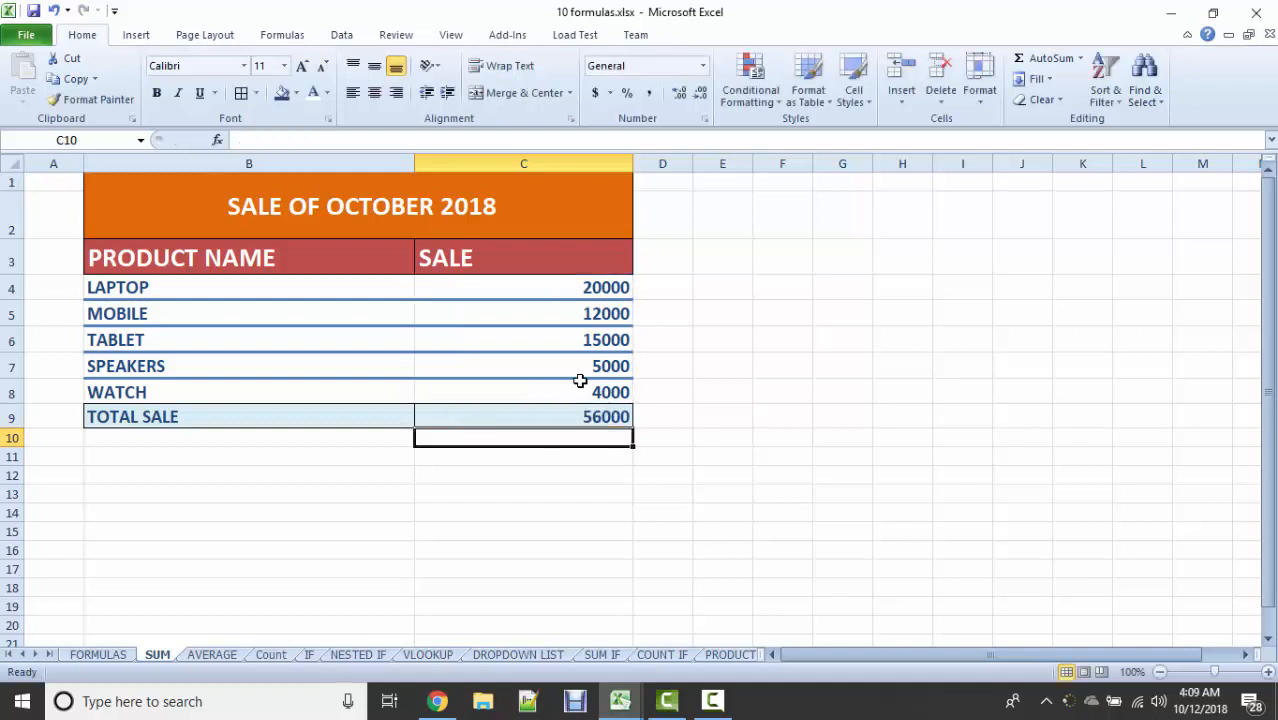
left_click(530, 416)
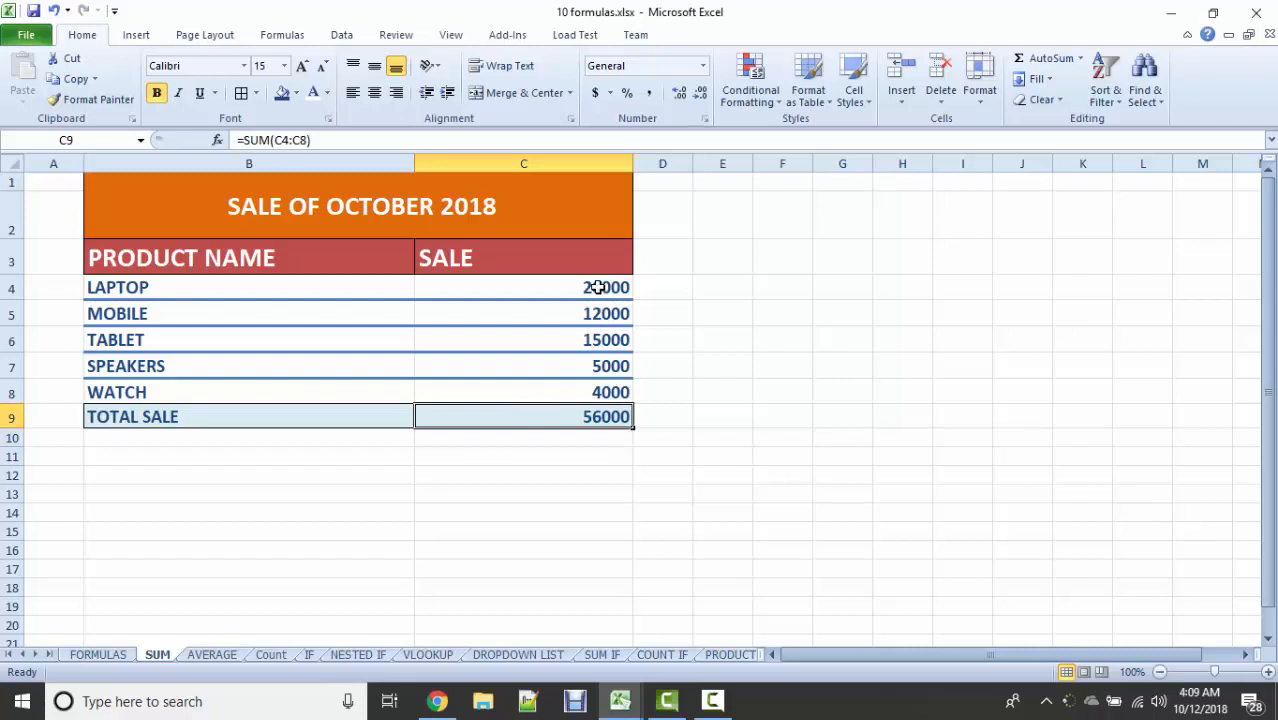
left_click_drag(597, 287, 592, 392)
left_click(591, 416)
Step: On the AVERAGE sheet, replace the TOTAL SALE label in B9 with "find average"
left_click(98, 655)
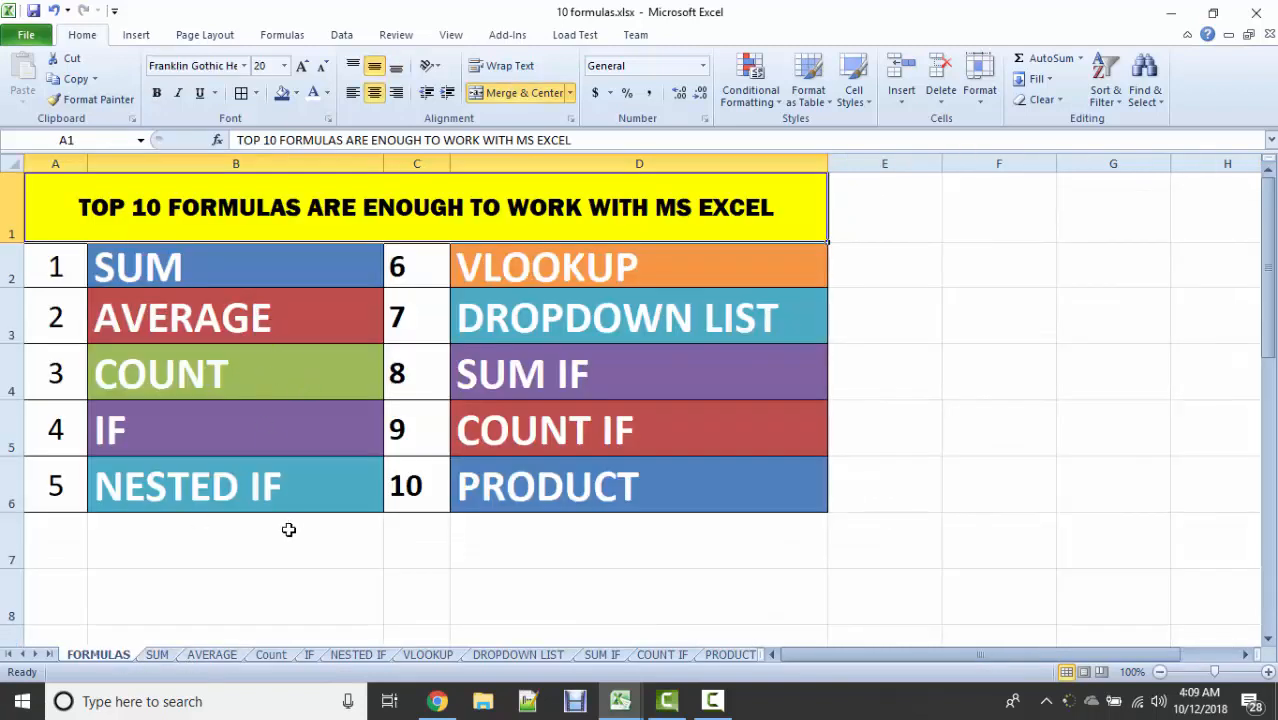
left_click(206, 658)
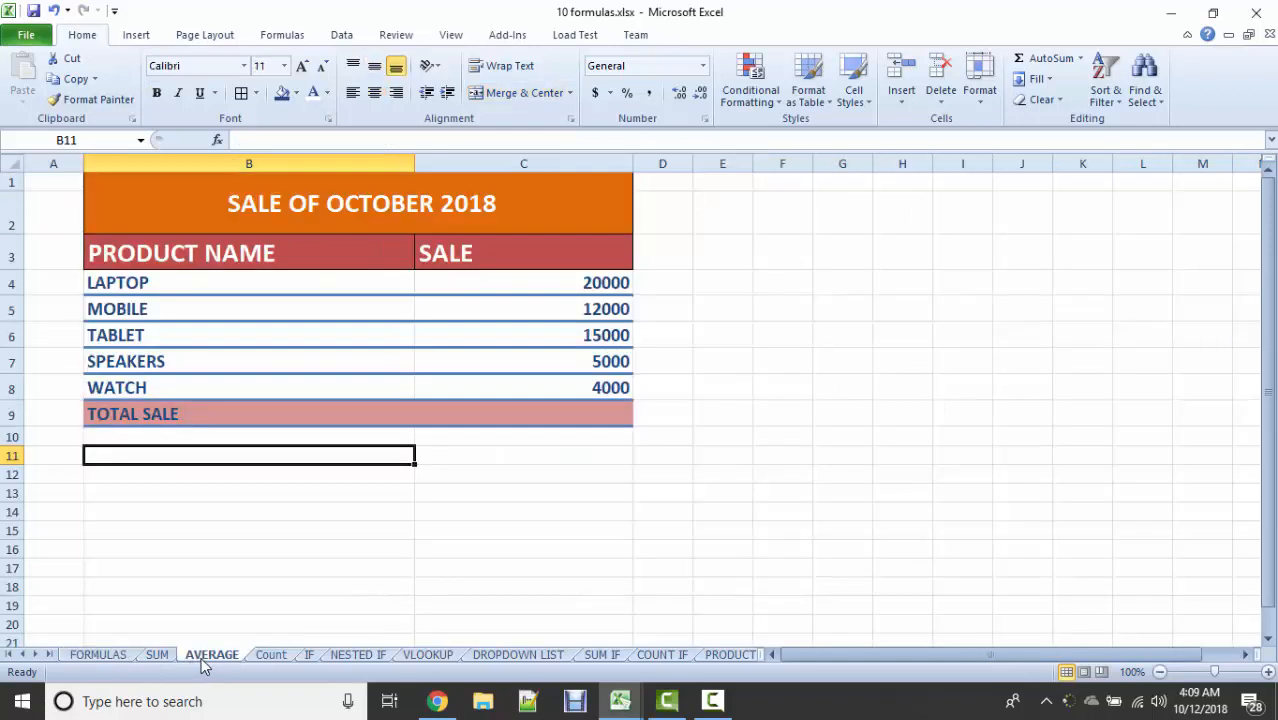
left_click(270, 417)
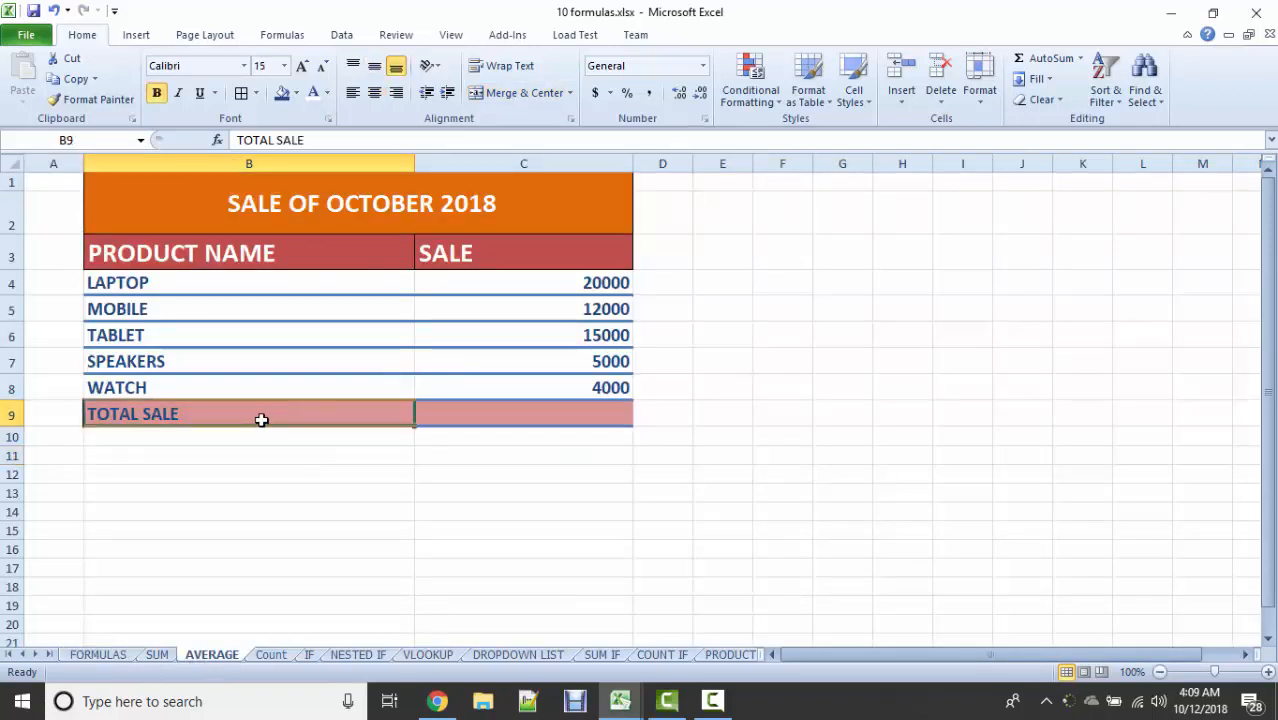
type("find av")
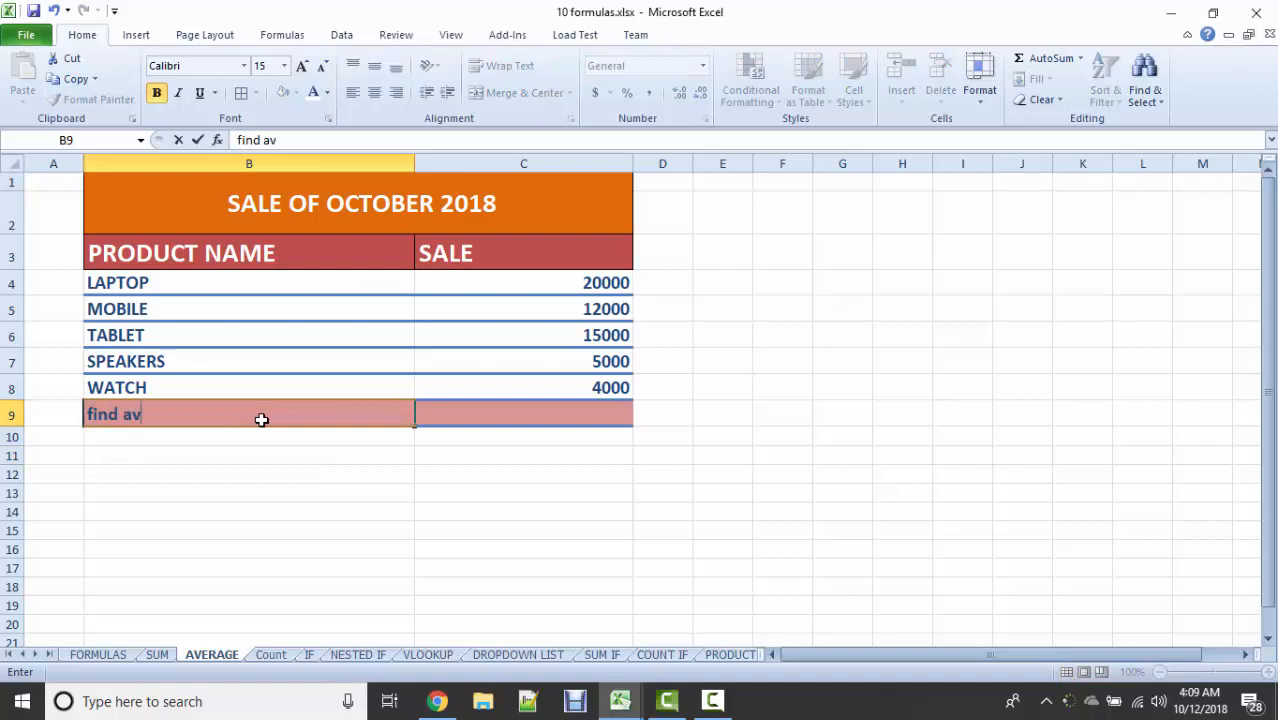
type("erage")
key("Tab")
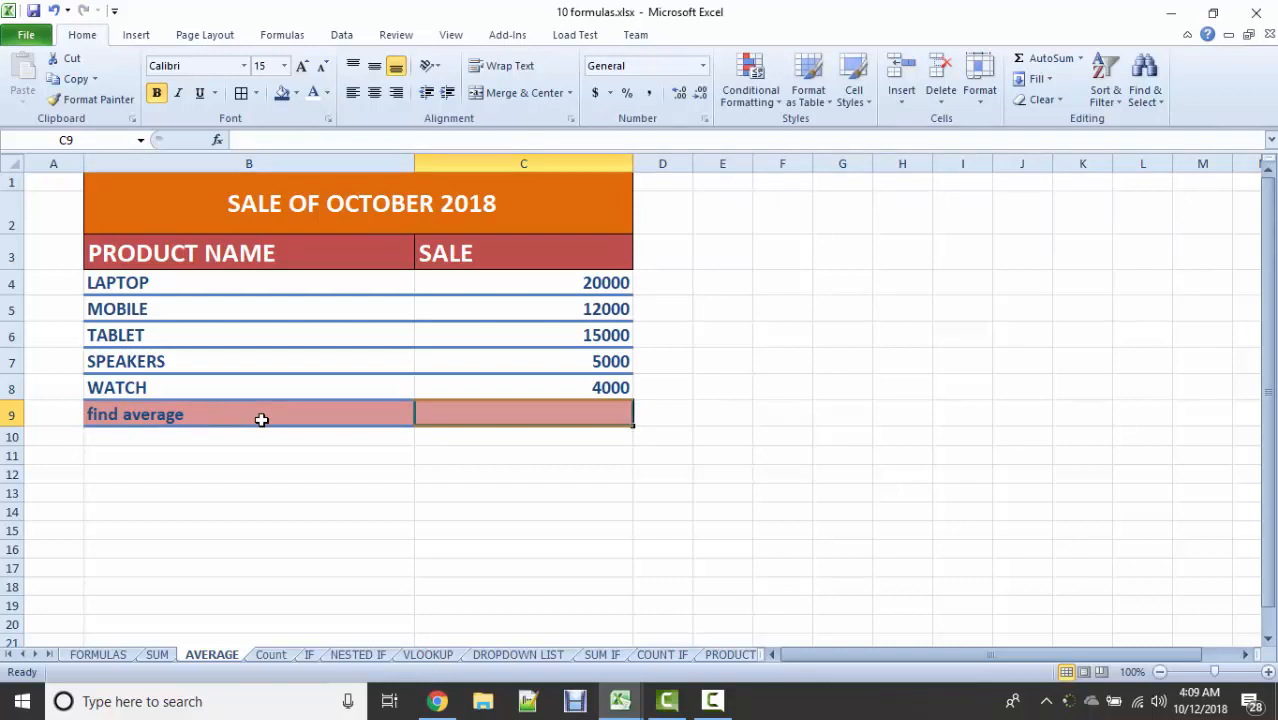
Step: Calculate the average sale in C9 with =AVERAGE(C4:C8), and review the averaged range
type("=av")
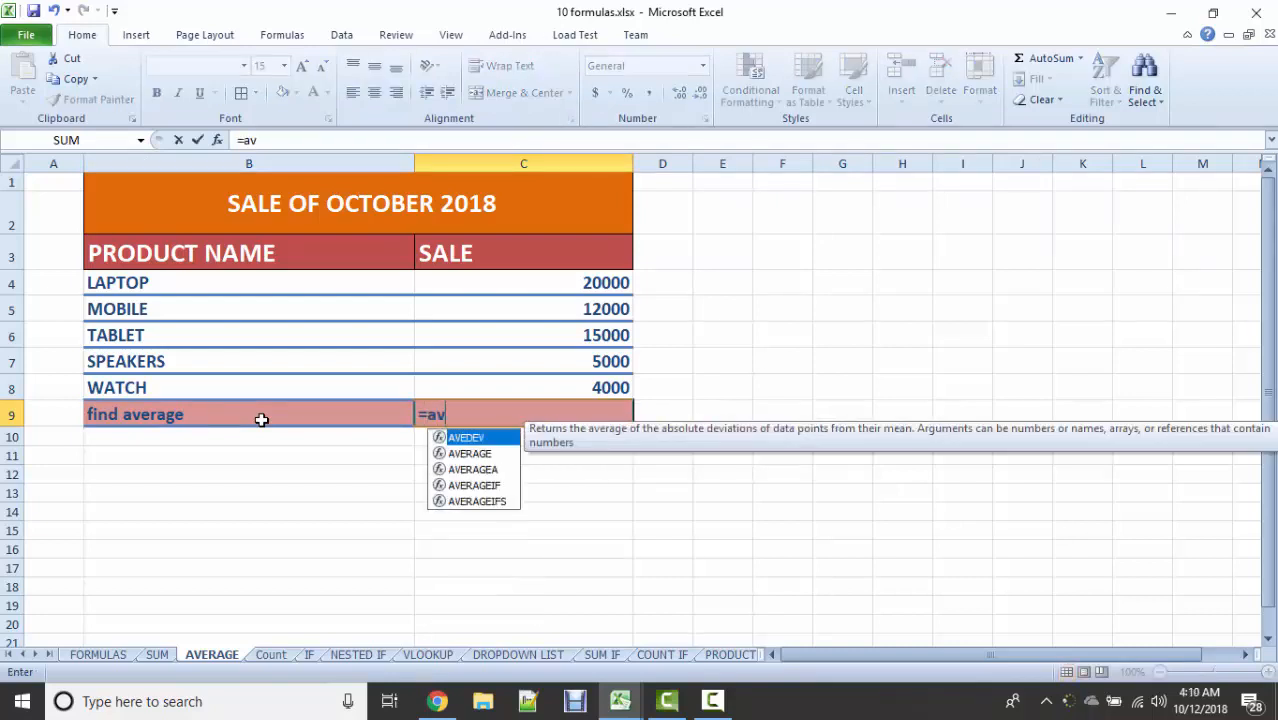
type("erage")
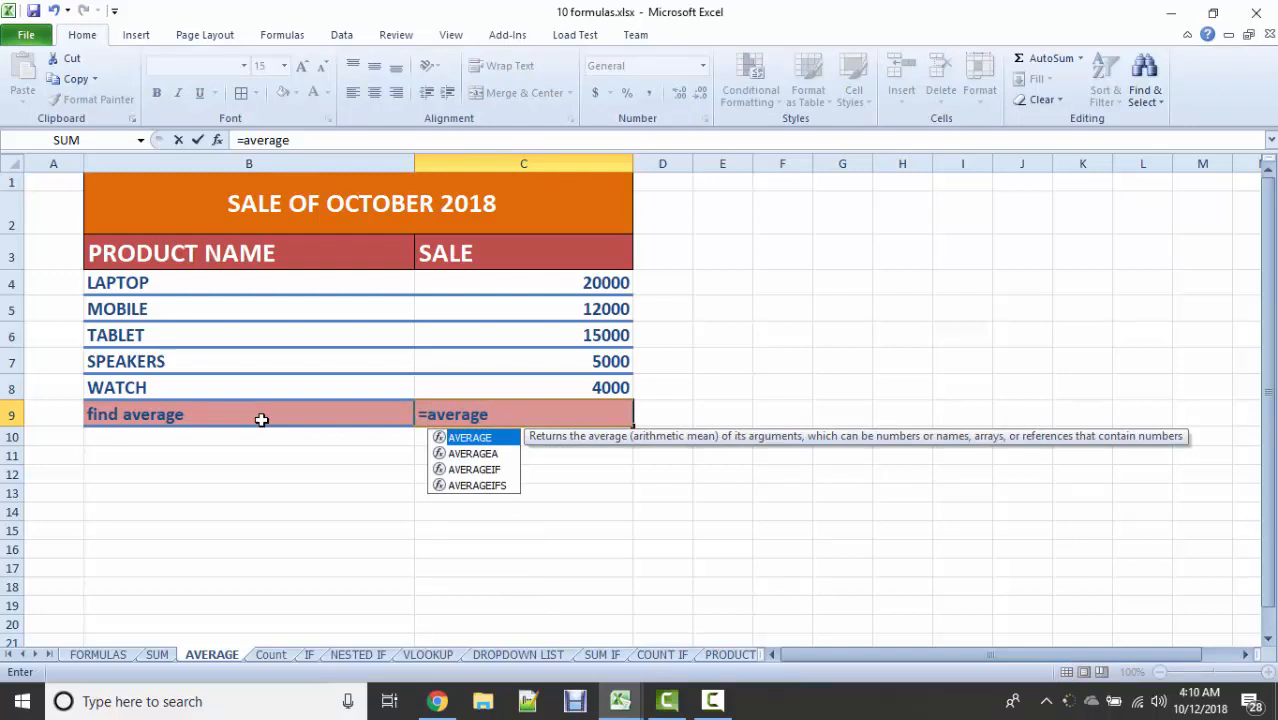
type("(")
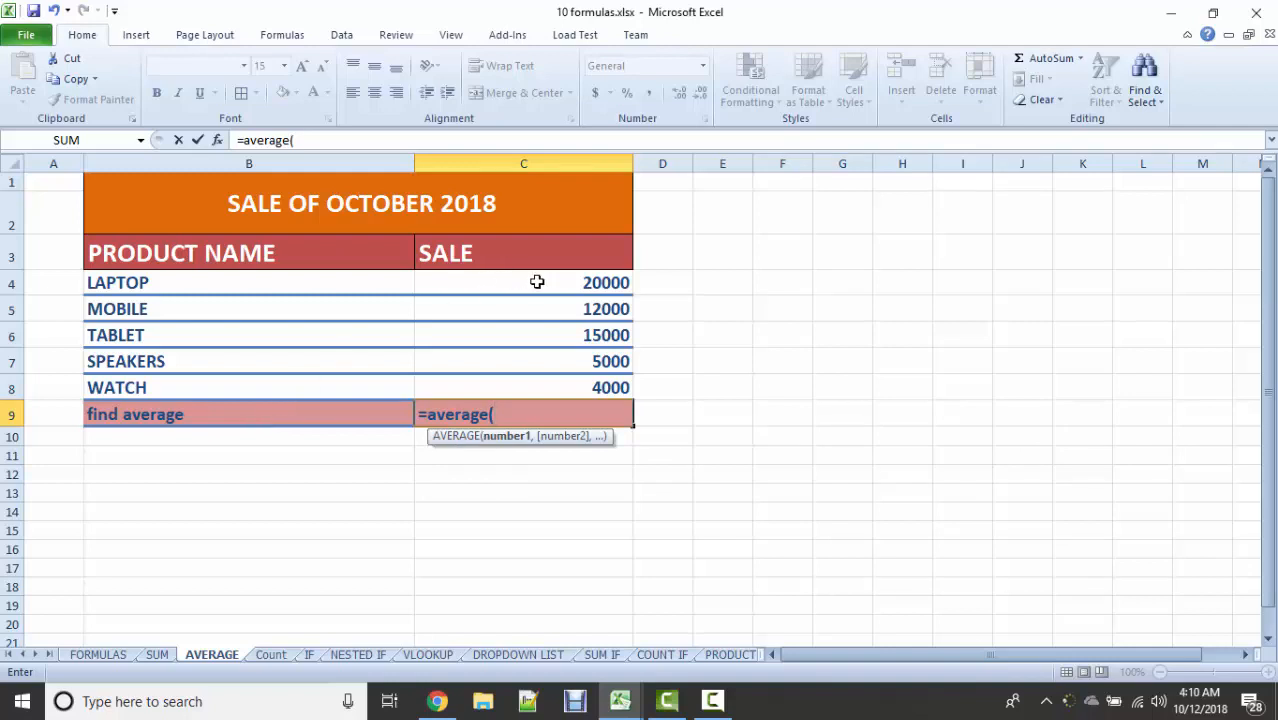
left_click_drag(537, 282, 557, 381)
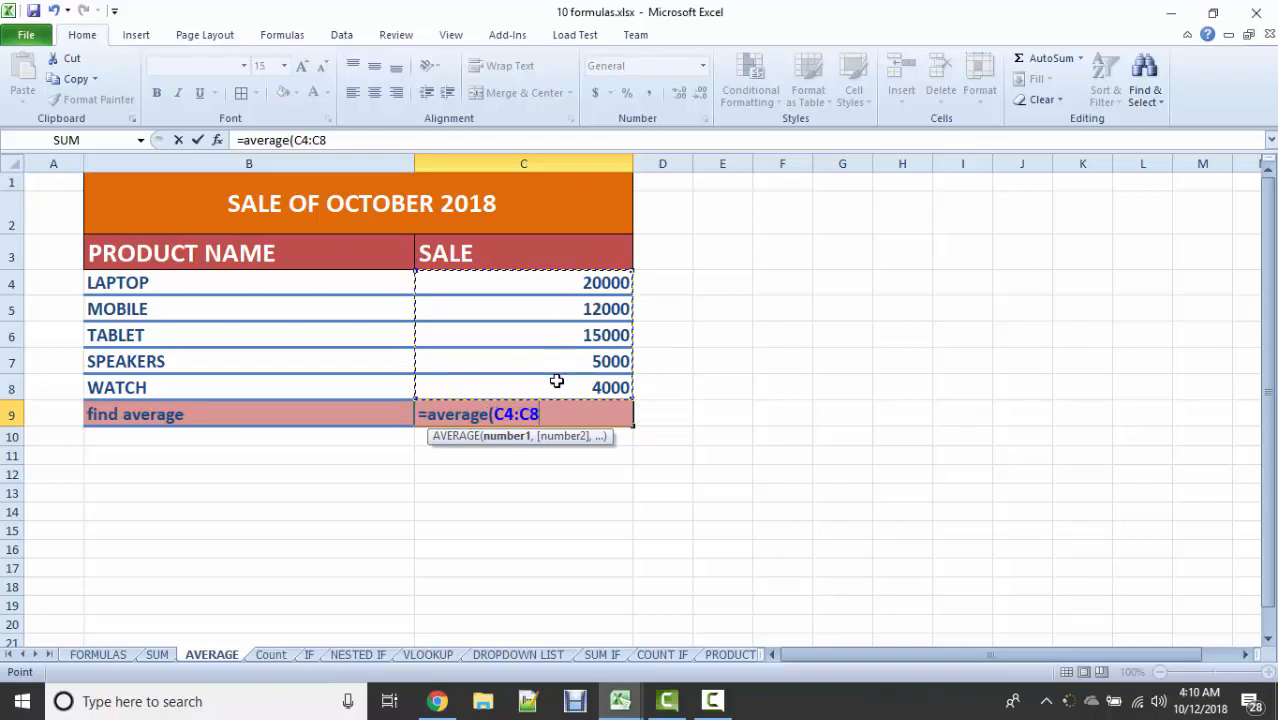
type(")")
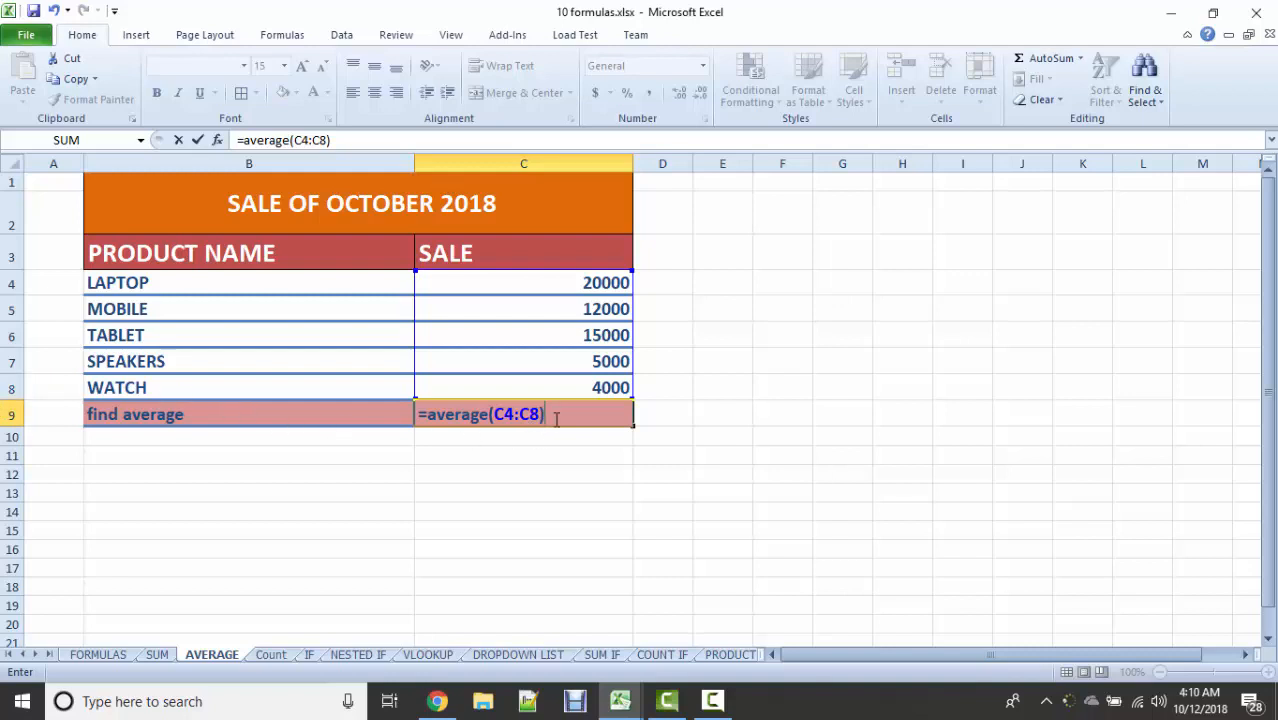
key("Return")
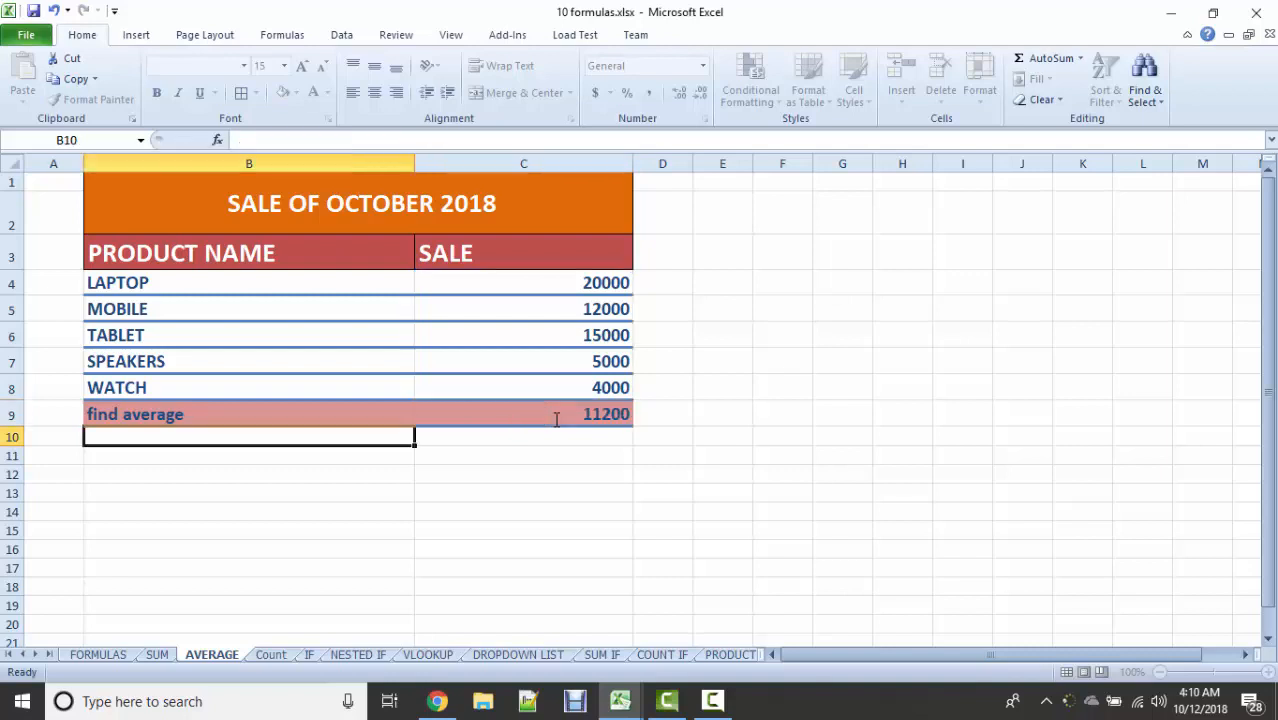
left_click(573, 416)
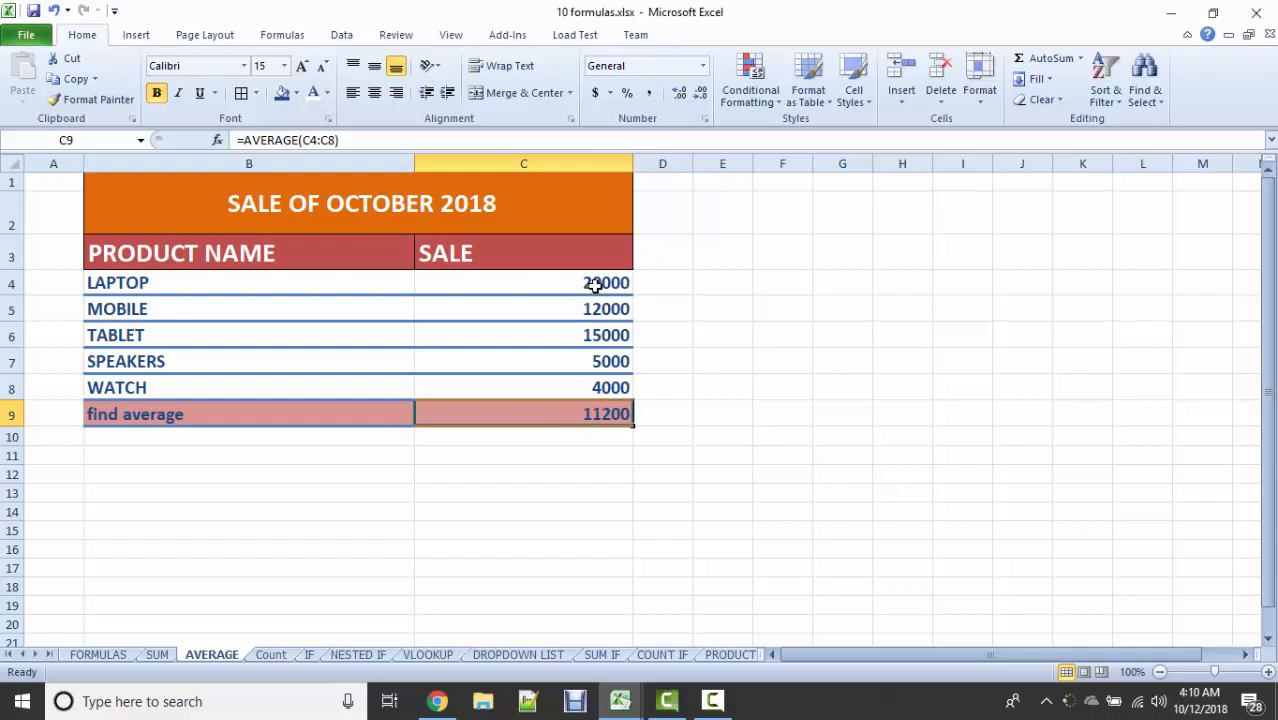
left_click_drag(591, 283, 593, 380)
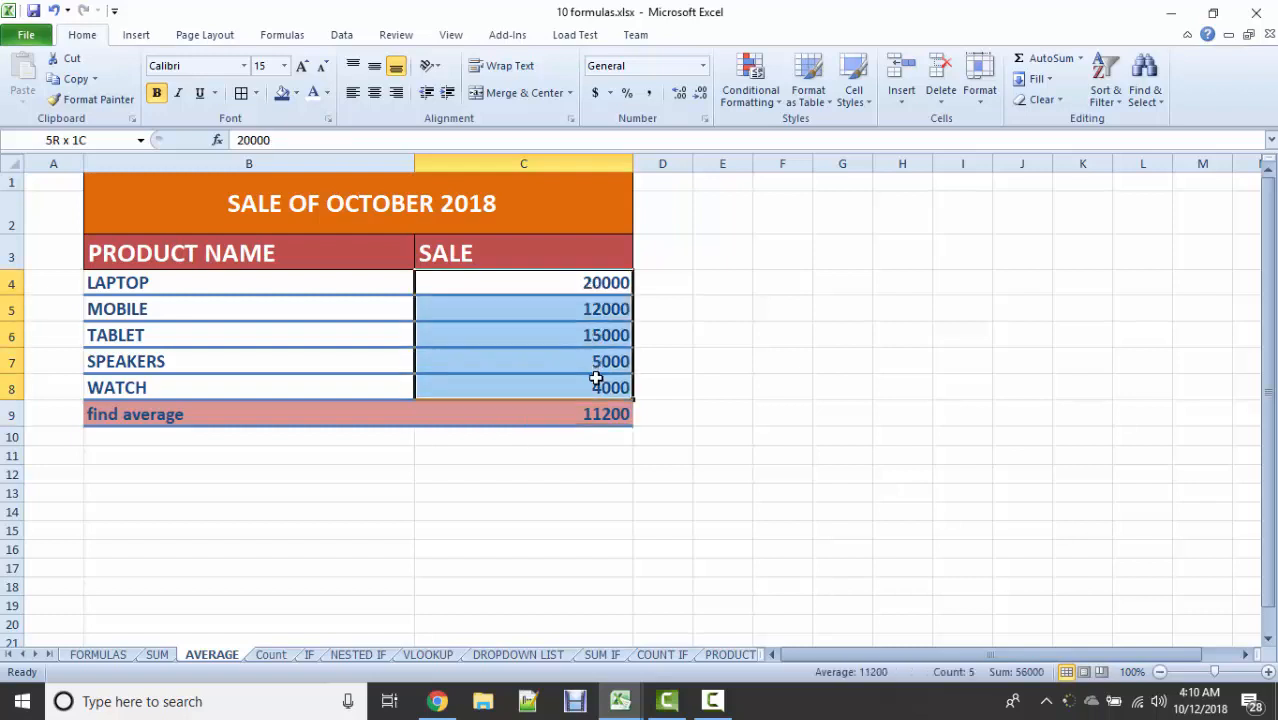
Step: Enter the label "average" in G3 and the label "sum" in H2 beside the sales table
left_click(866, 245)
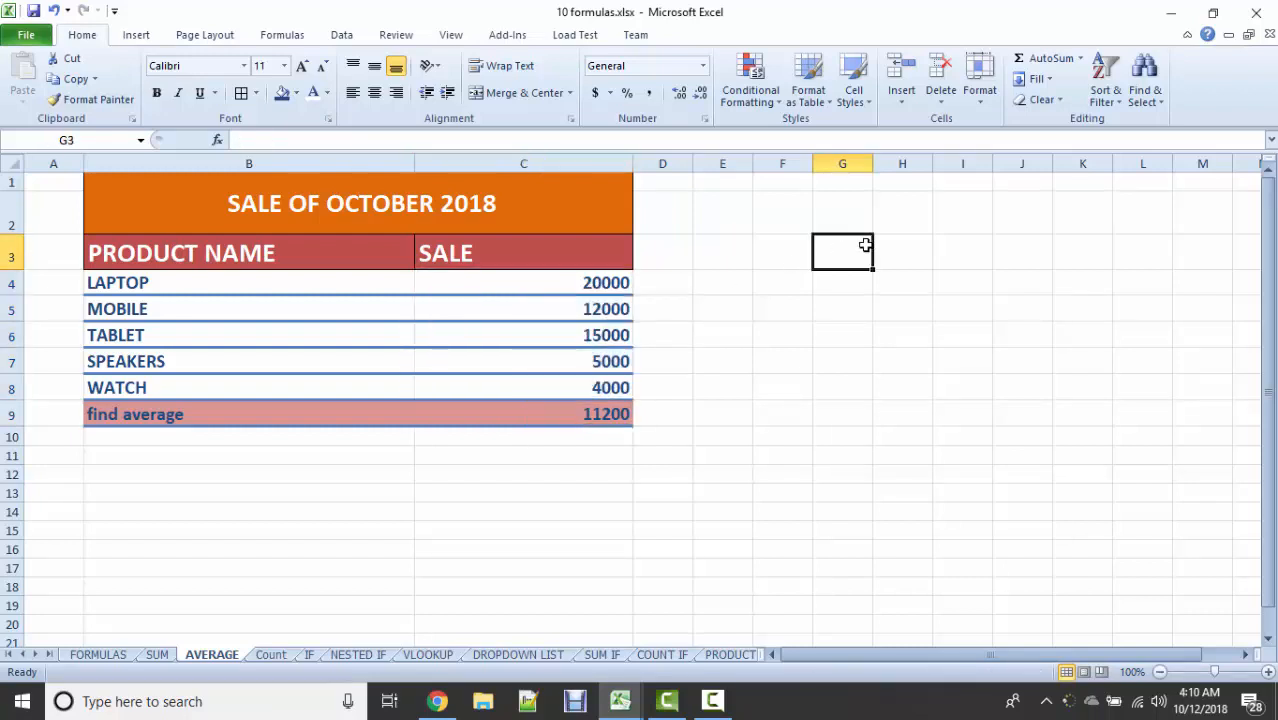
type("averge")
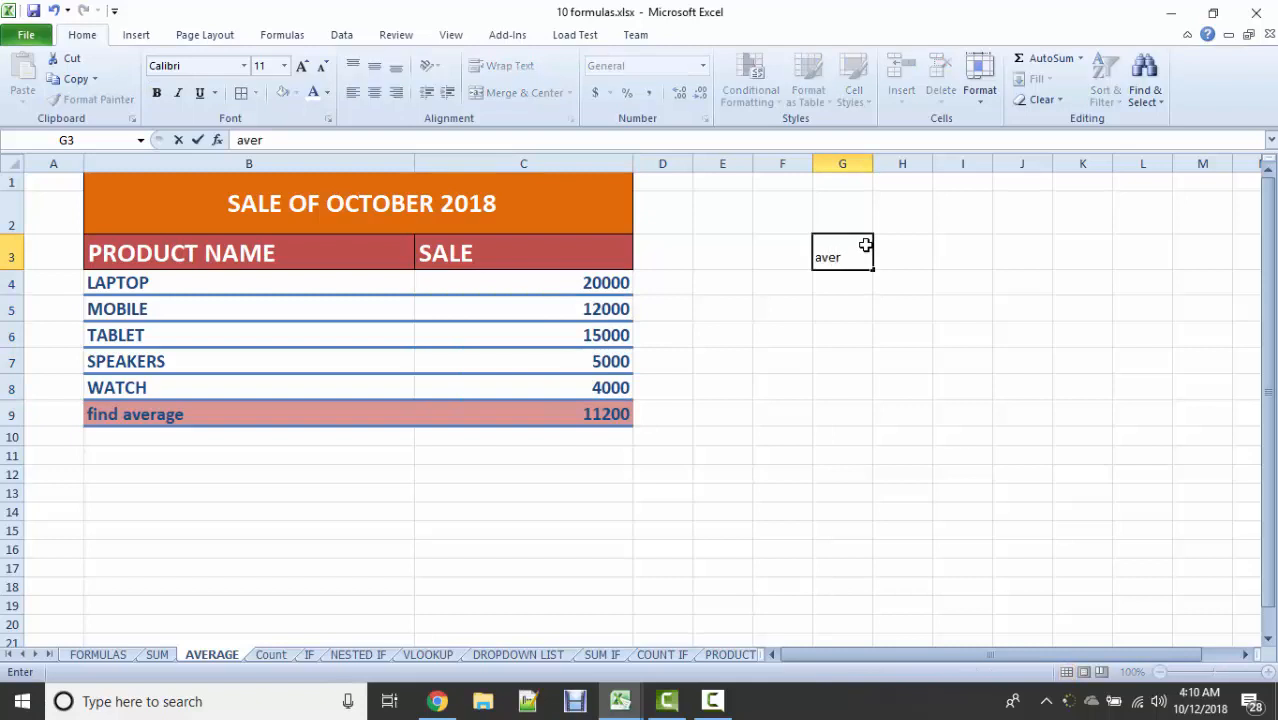
key("BackSpace")
key("BackSpace")
type("age")
key("Tab")
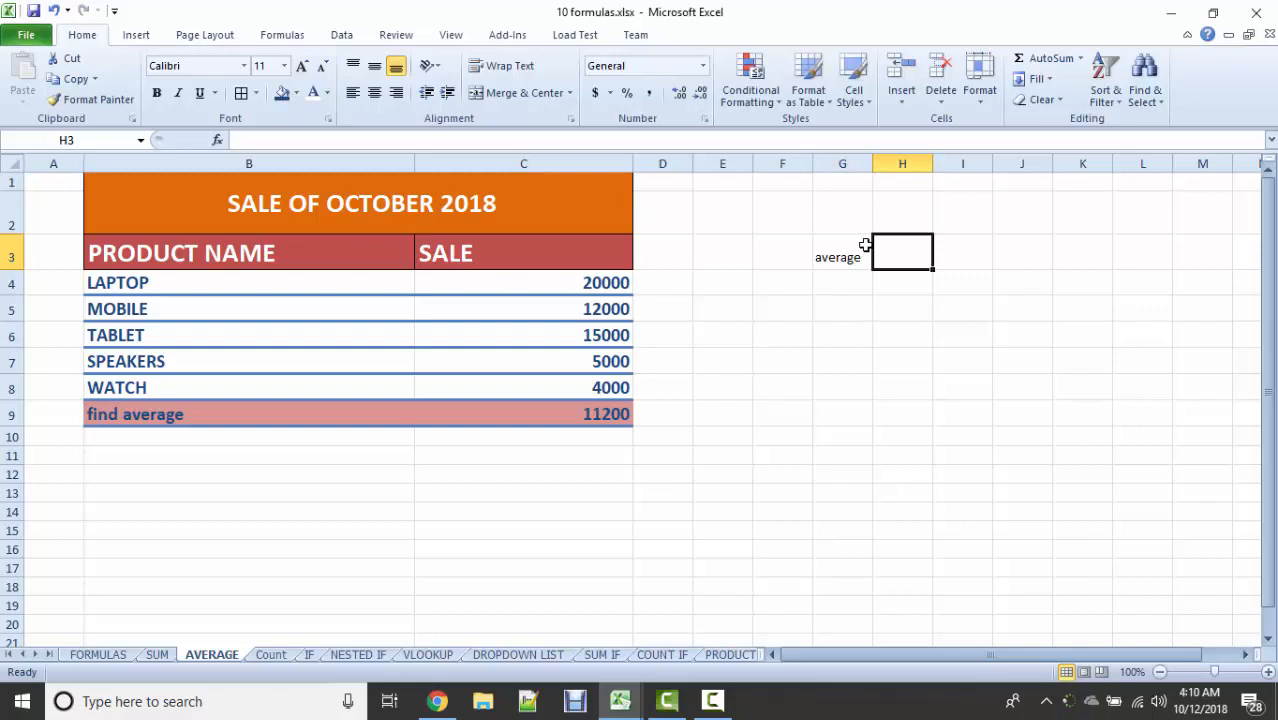
key("Up")
type("sum")
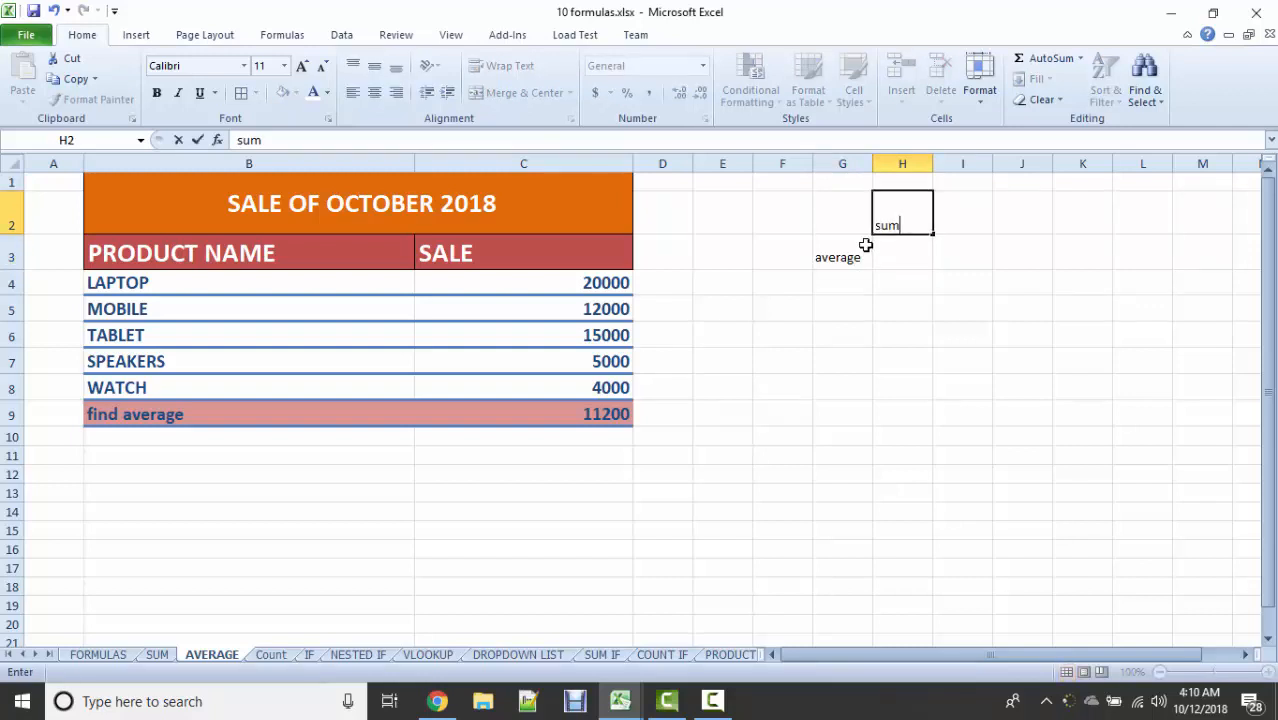
key("Return")
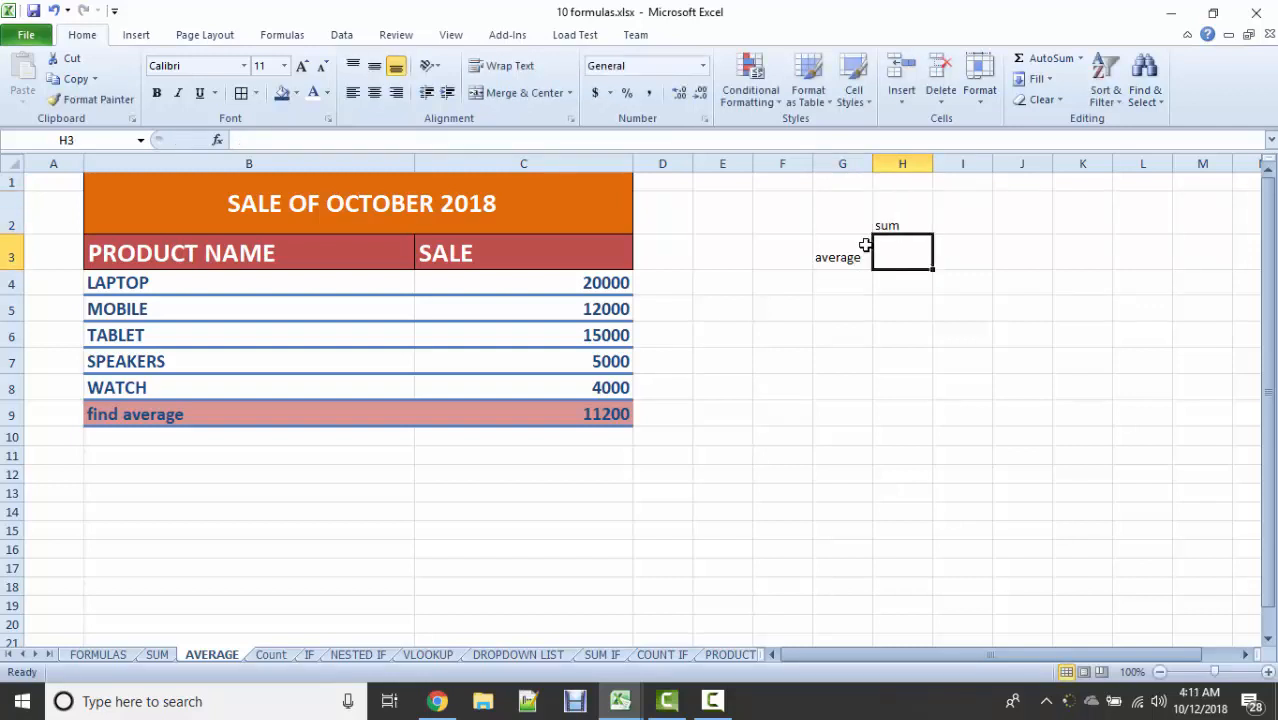
key("alt")
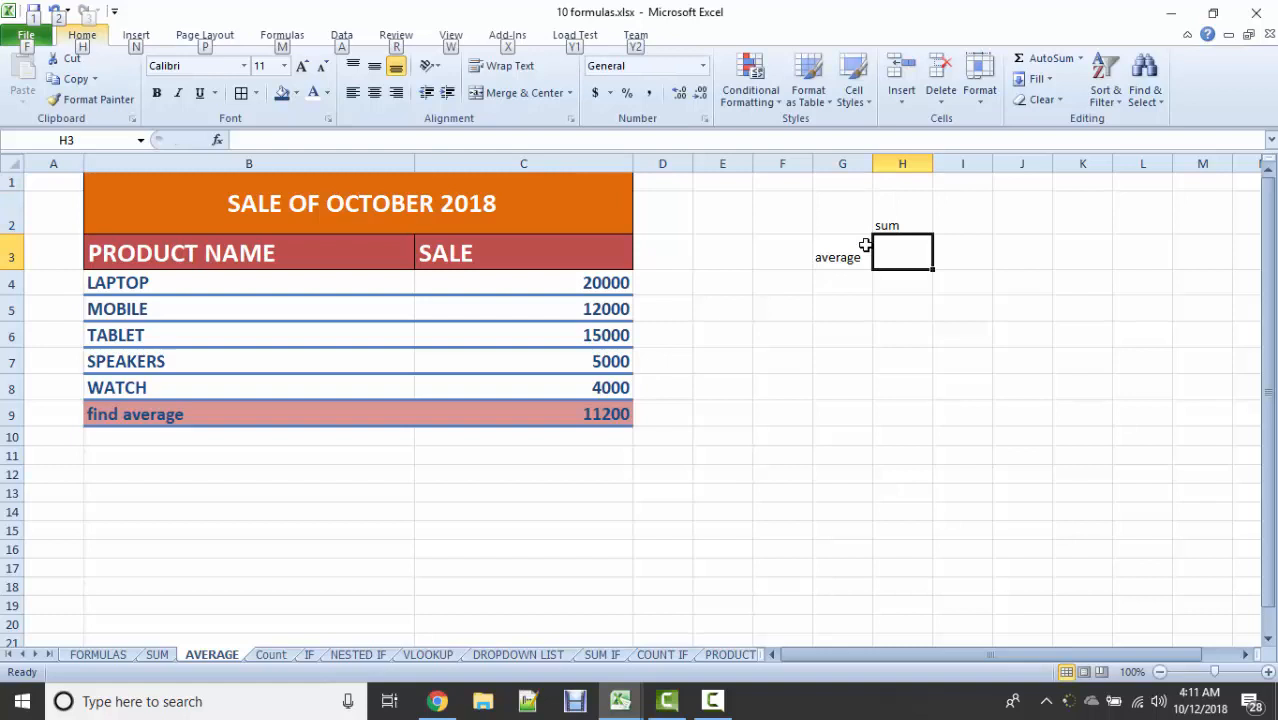
key("alt")
key("Down")
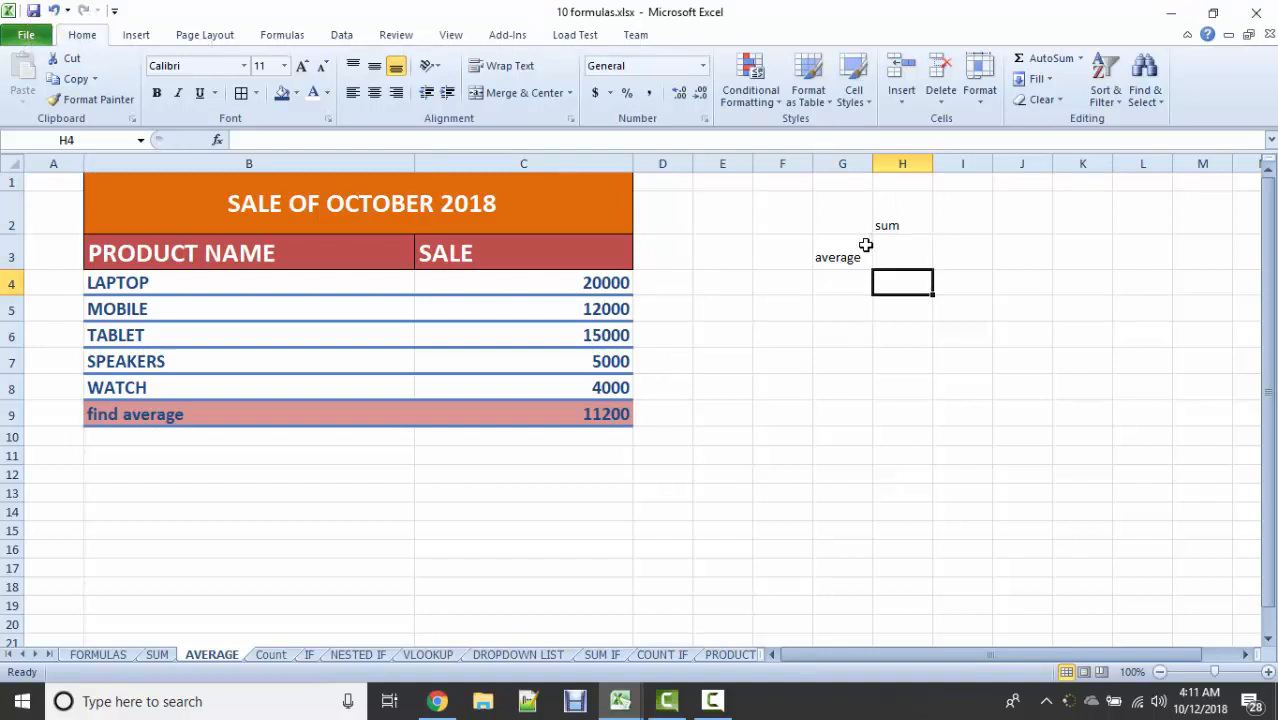
key("Up")
key("alt")
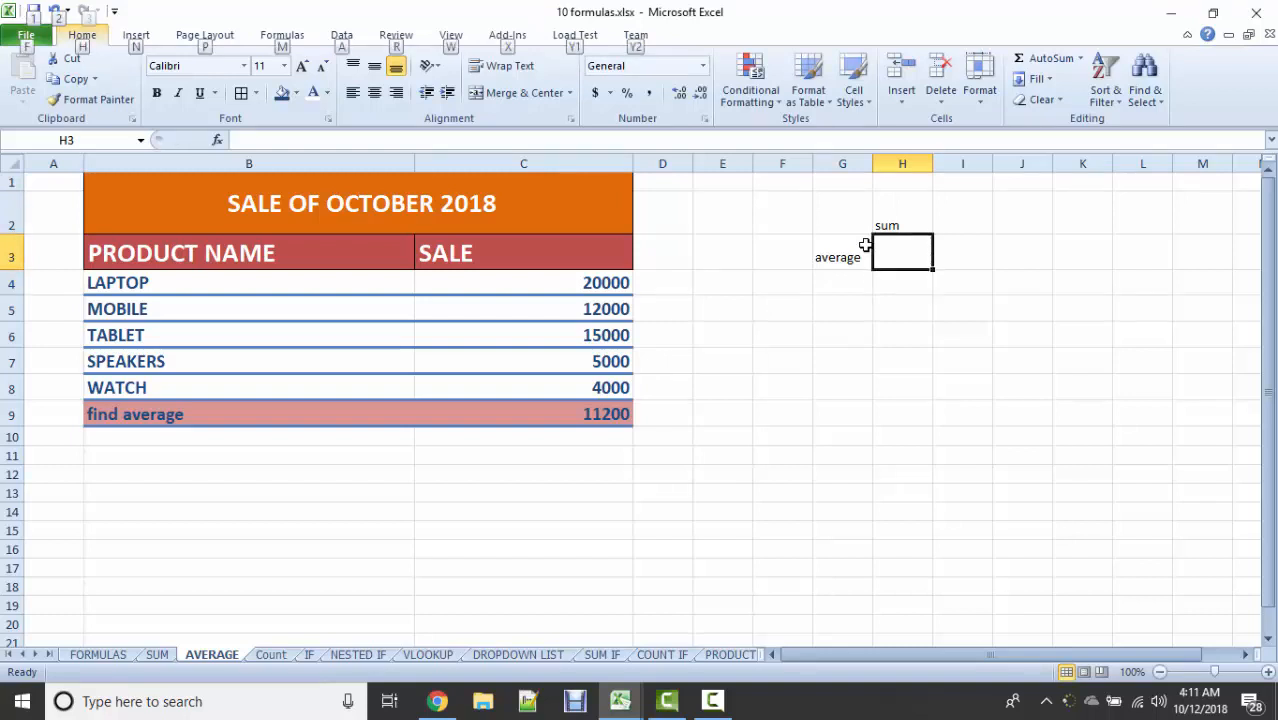
left_click(911, 224)
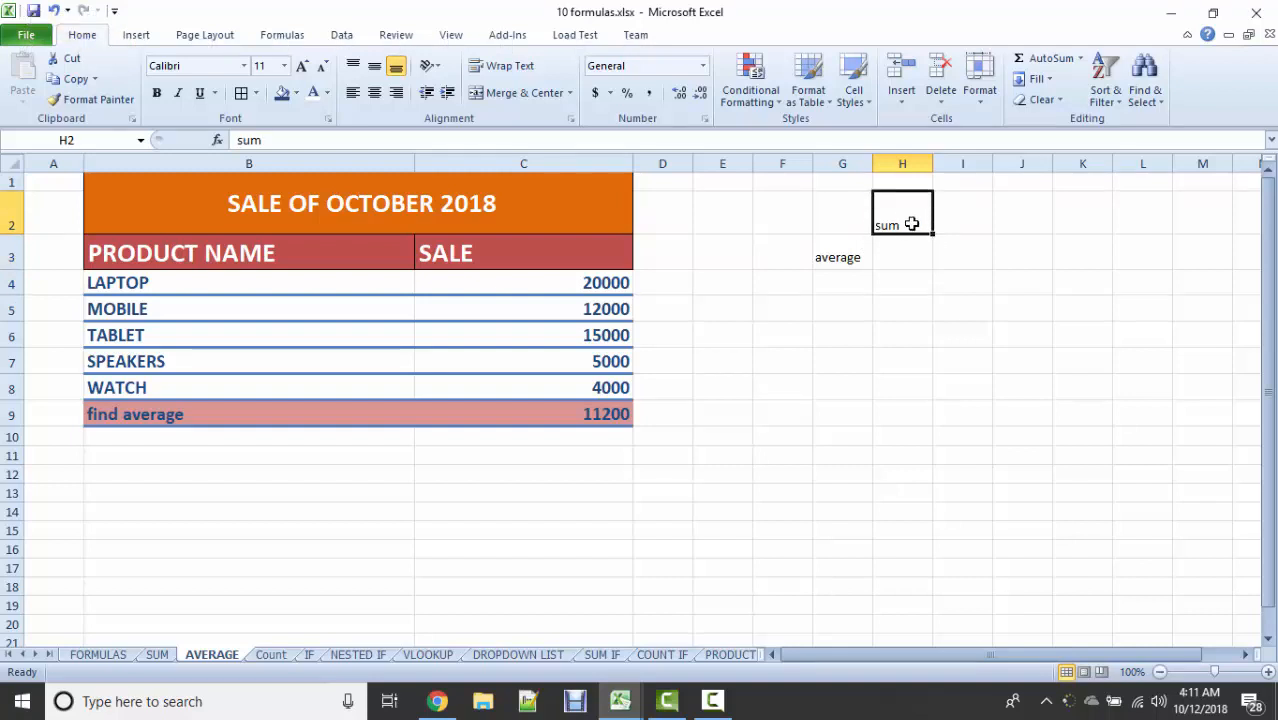
Step: Extend the "sum" label in H2 so that it reads "sum/5"
double_click(911, 224)
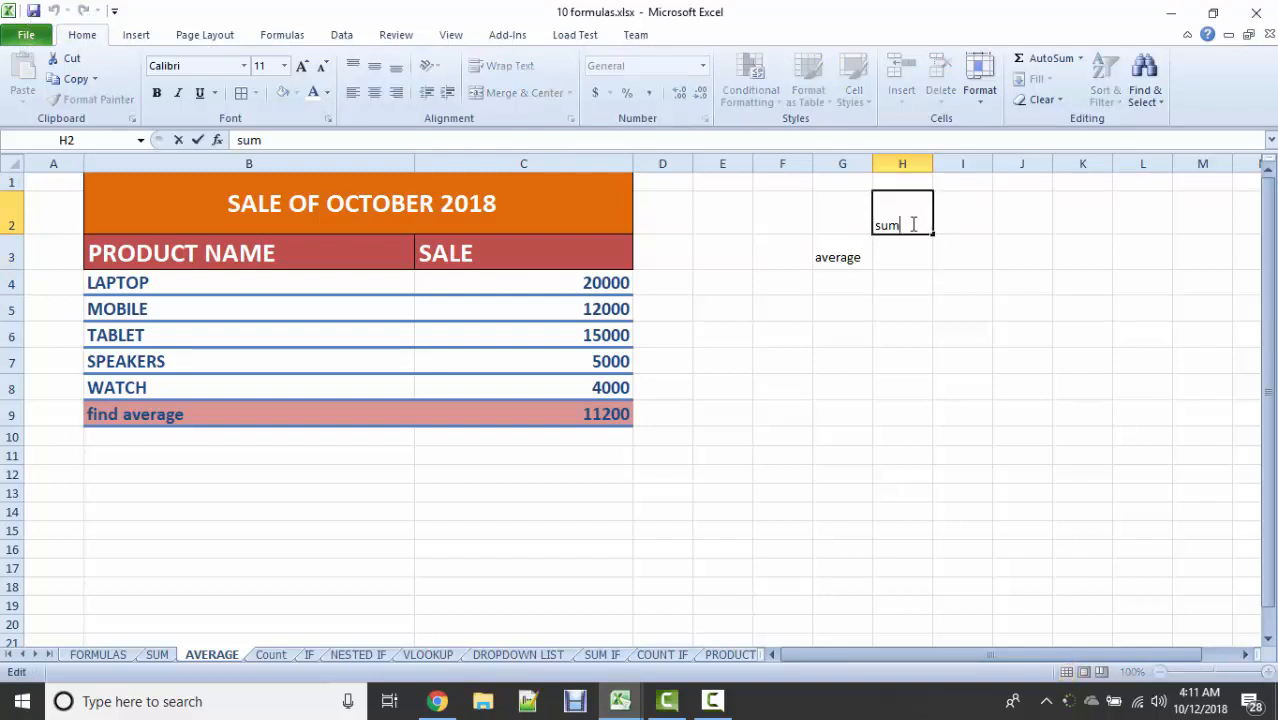
type("/")
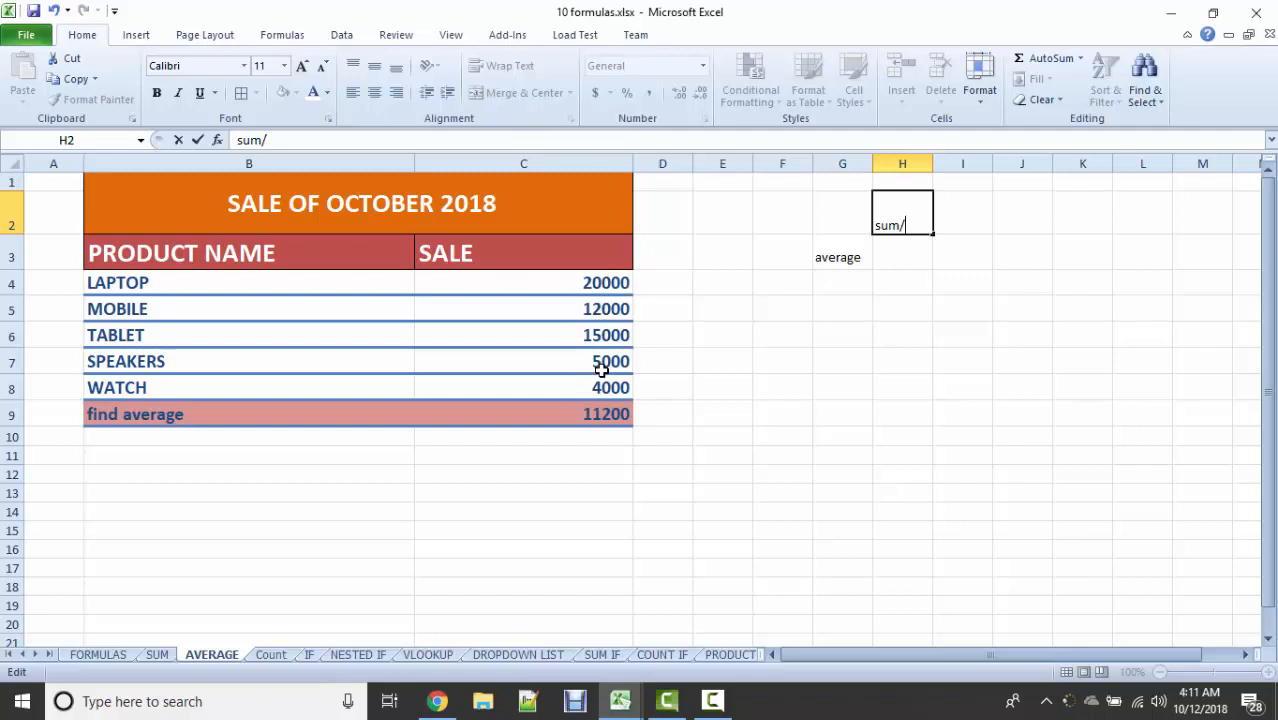
type("5")
Step: On the Count sheet, count the sale items in C9 with =COUNT(C4:C8)
left_click(98, 655)
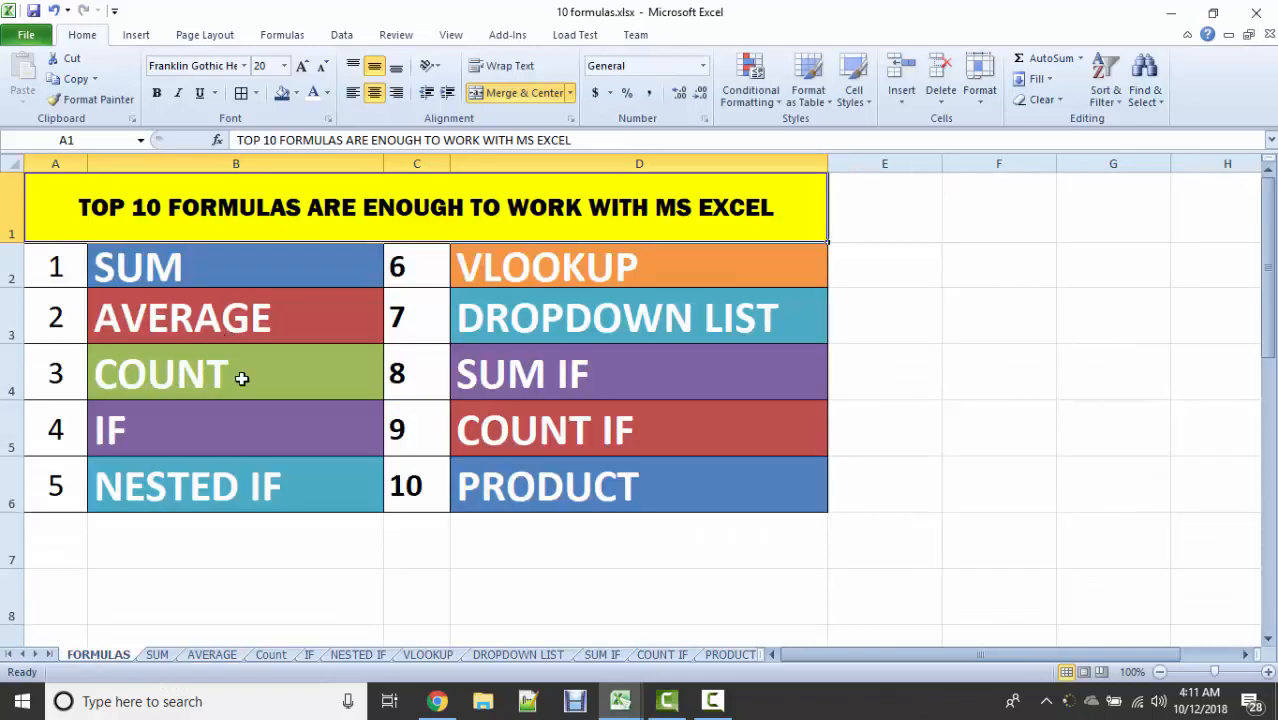
left_click(272, 654)
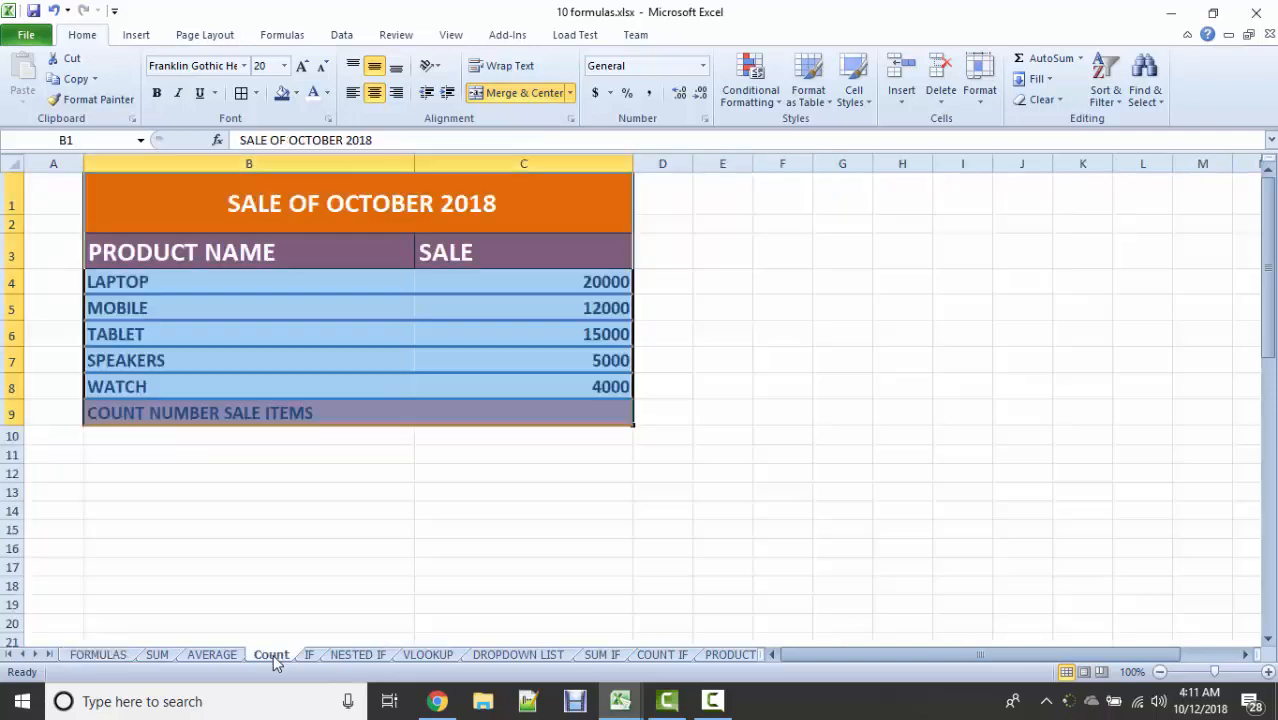
left_click(460, 393)
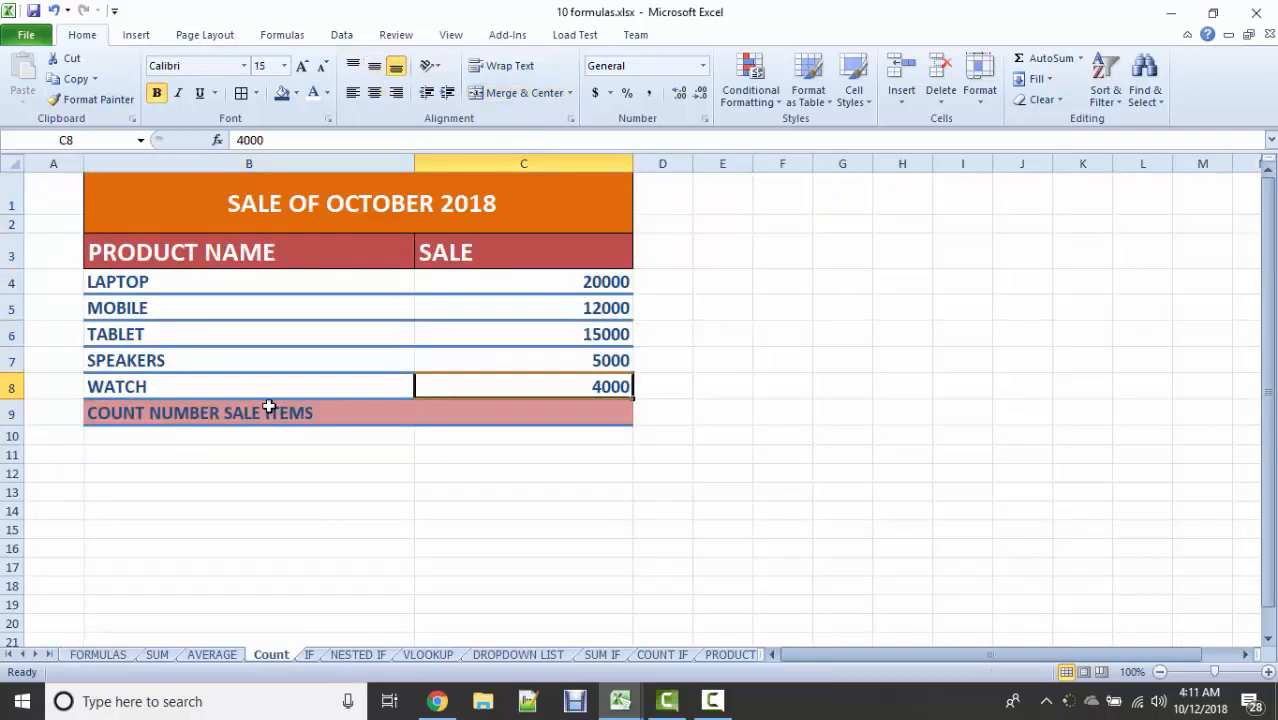
left_click(428, 414)
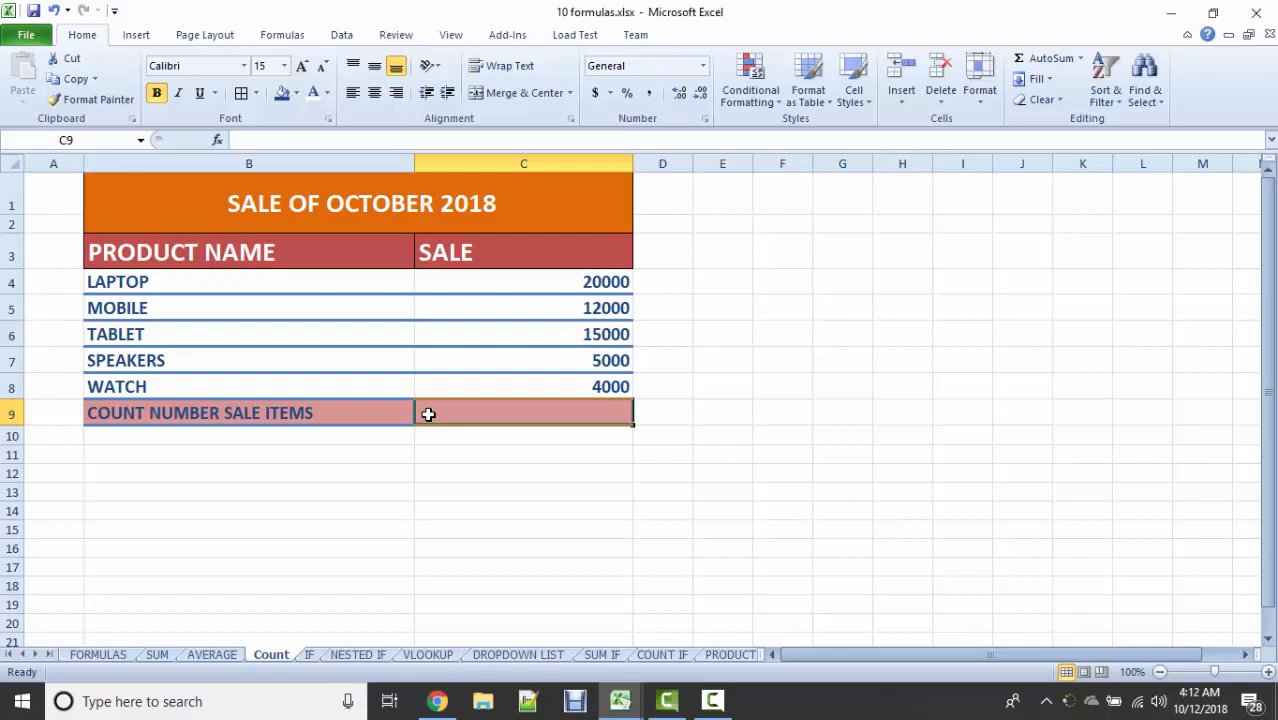
type("=")
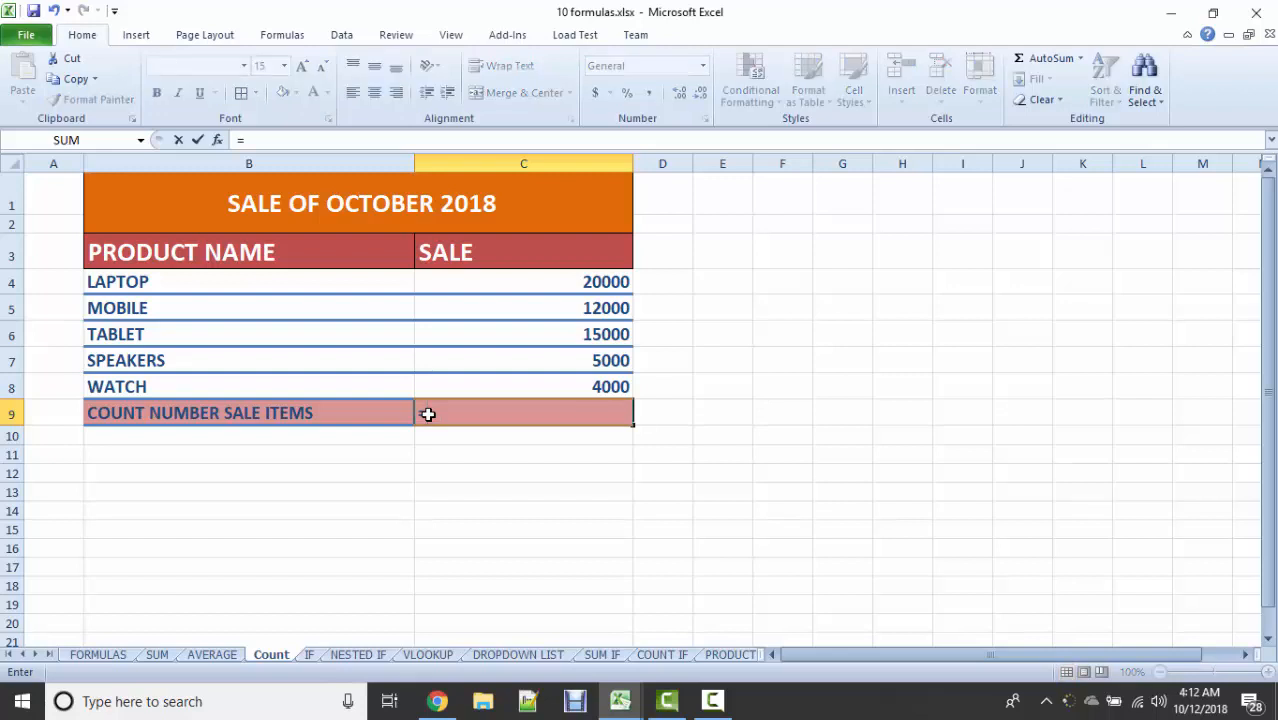
type("count")
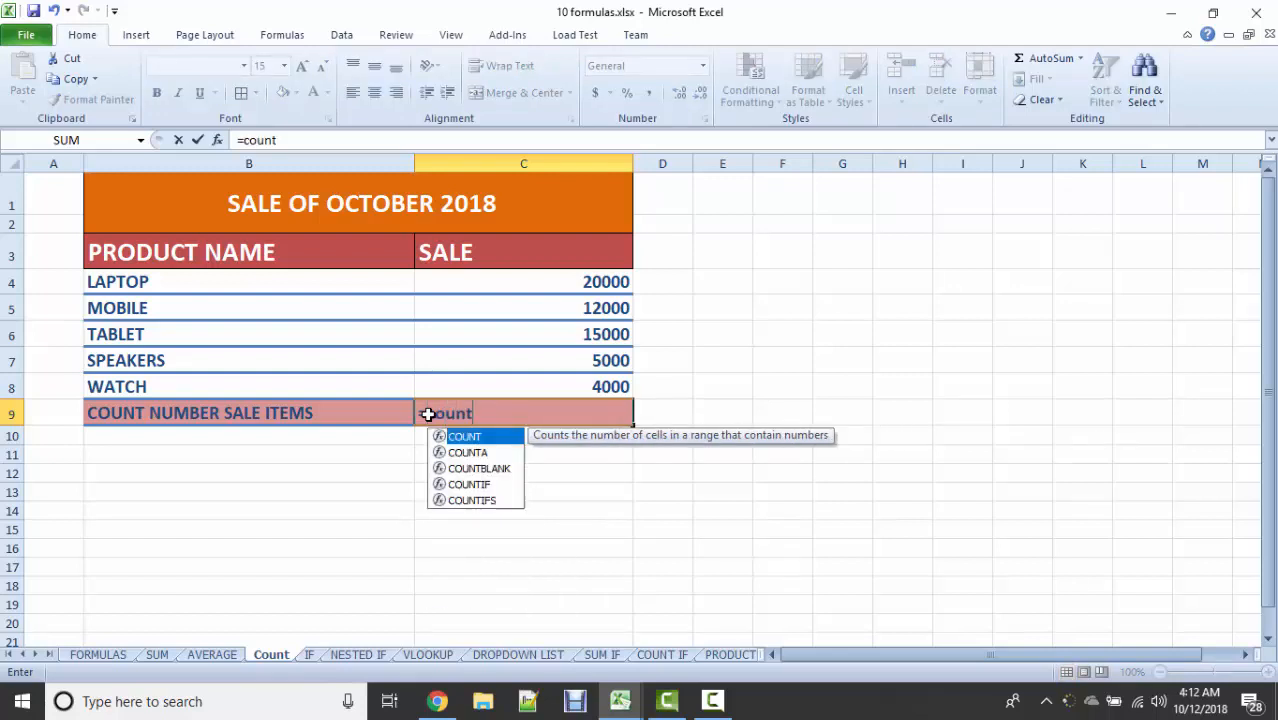
type("(")
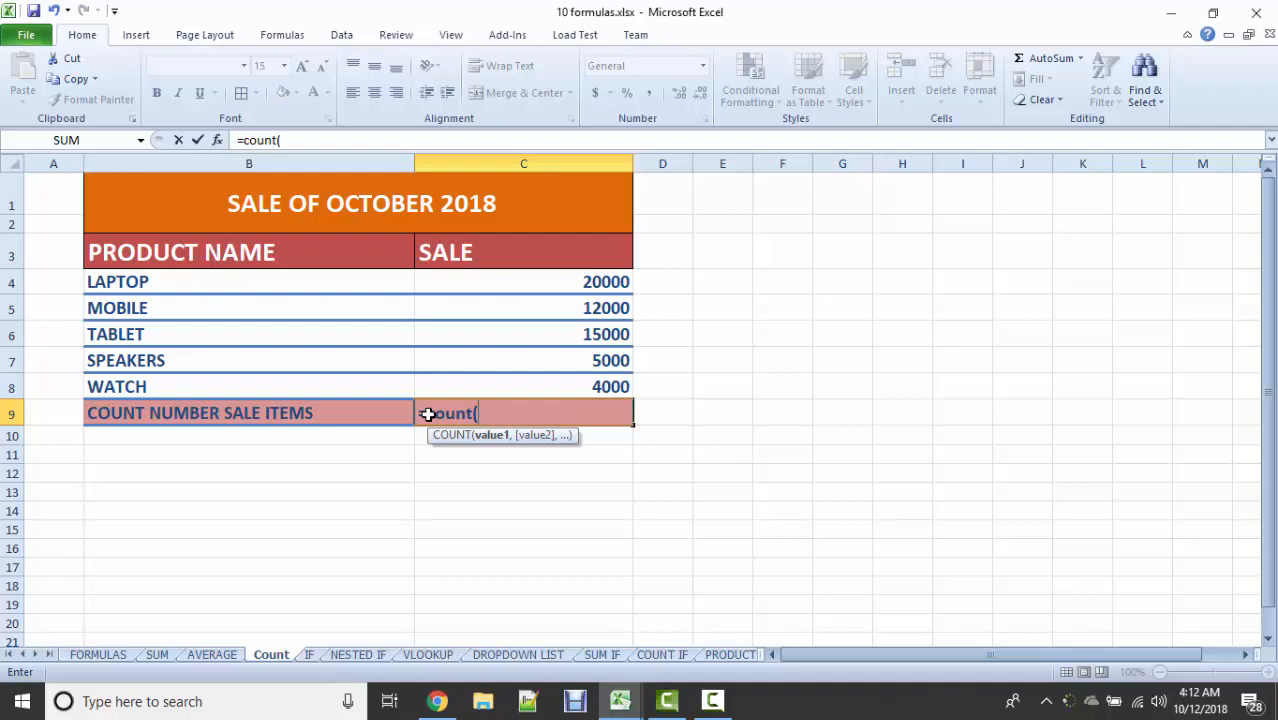
left_click(567, 281)
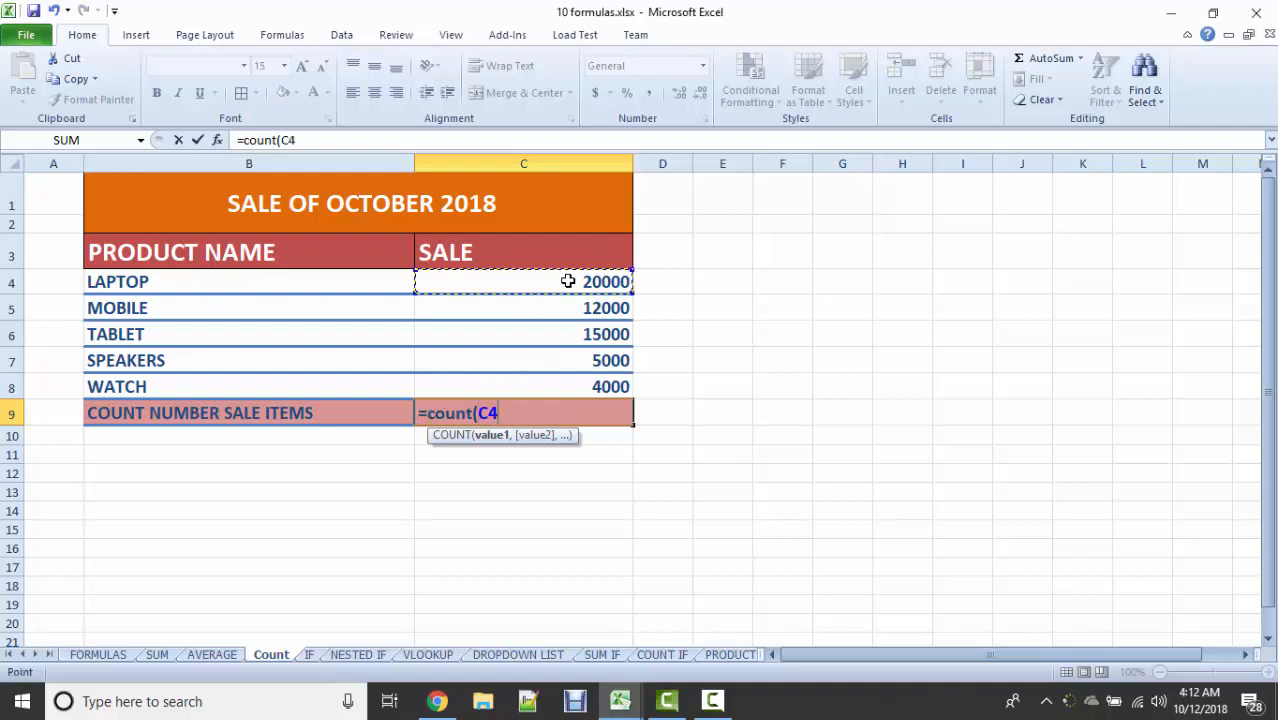
left_click_drag(567, 281, 573, 383)
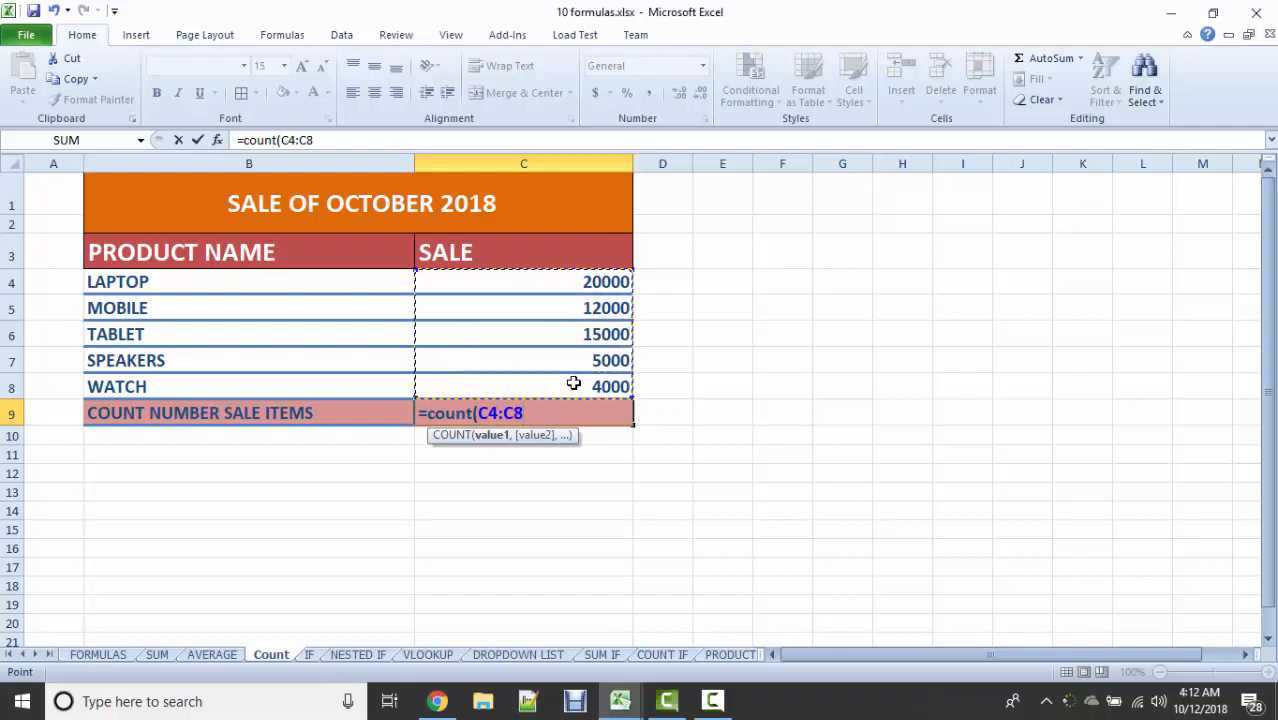
type(")")
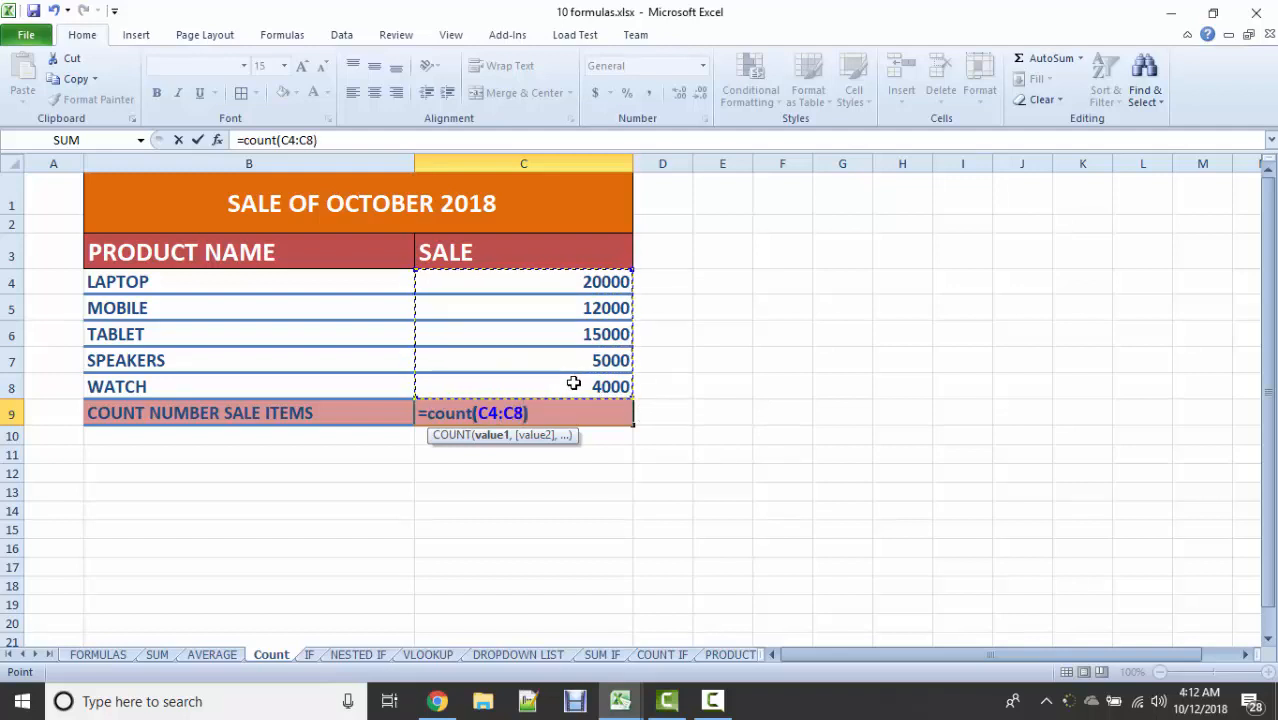
key("Return")
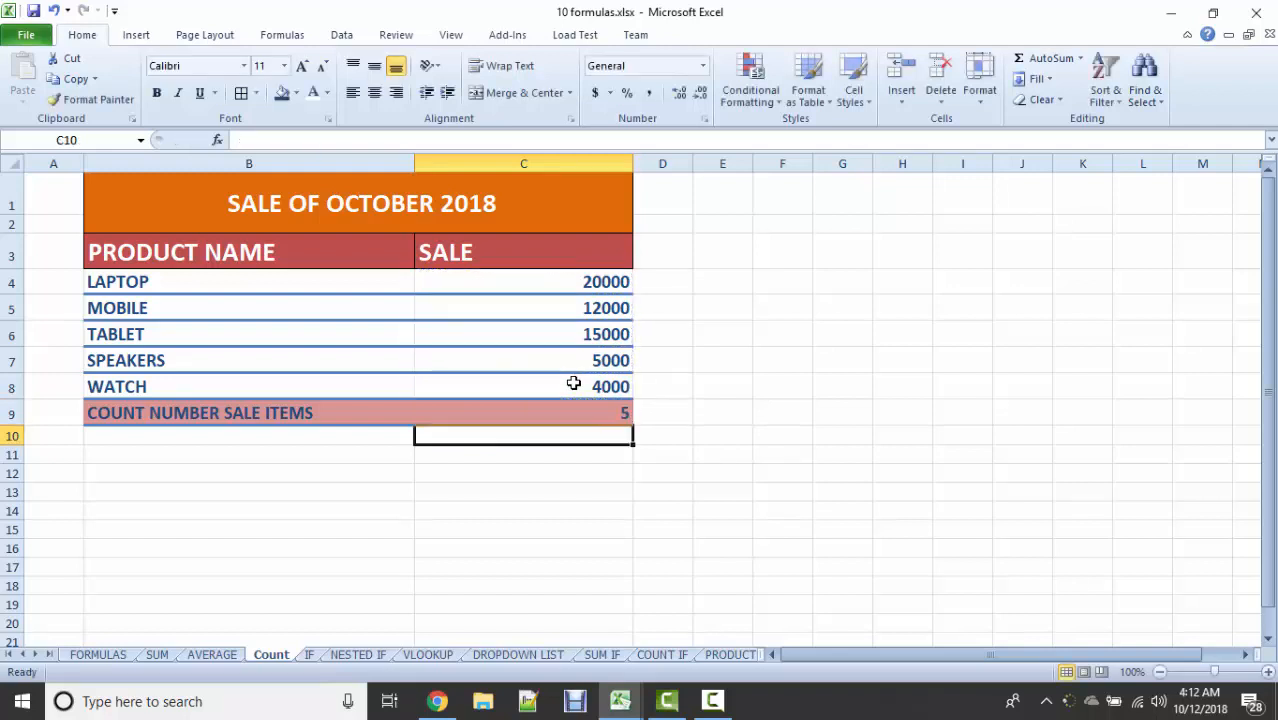
Step: Review the counted sale cells from C4 down to C8 one by one, ending on the count cell C9
left_click(583, 282)
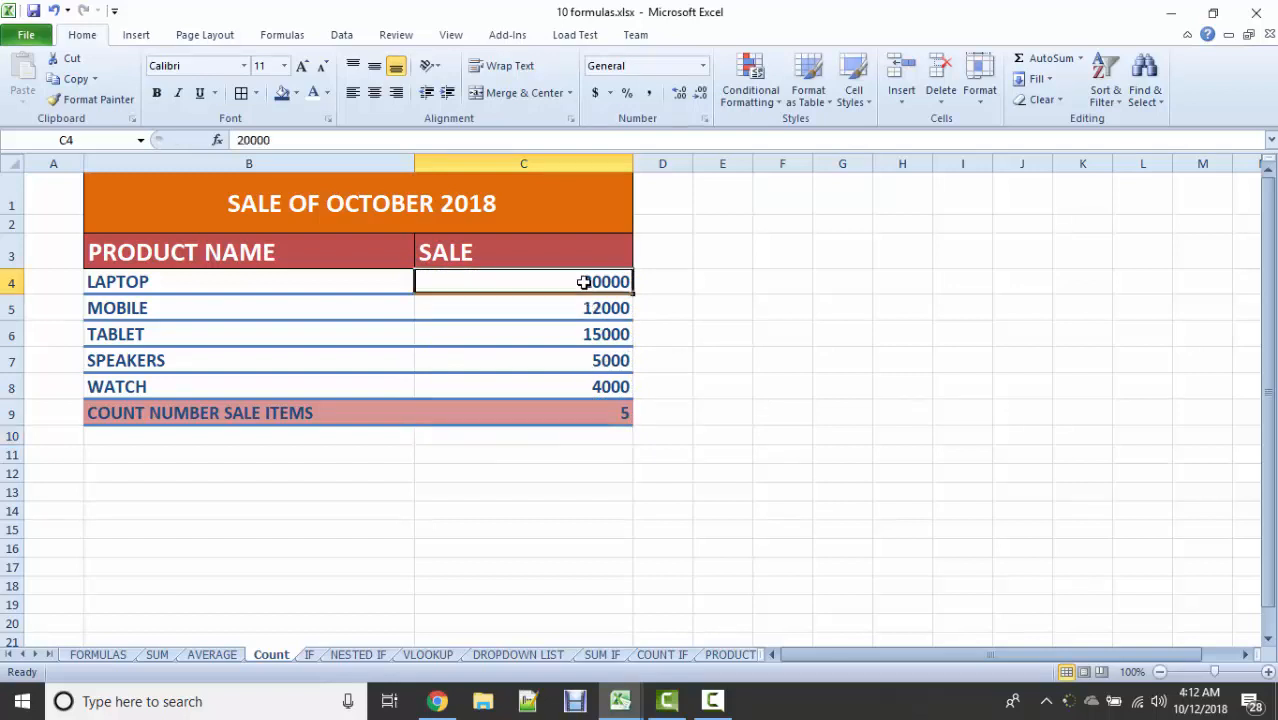
key("Down")
key("Down")
key("Down")
key("Down")
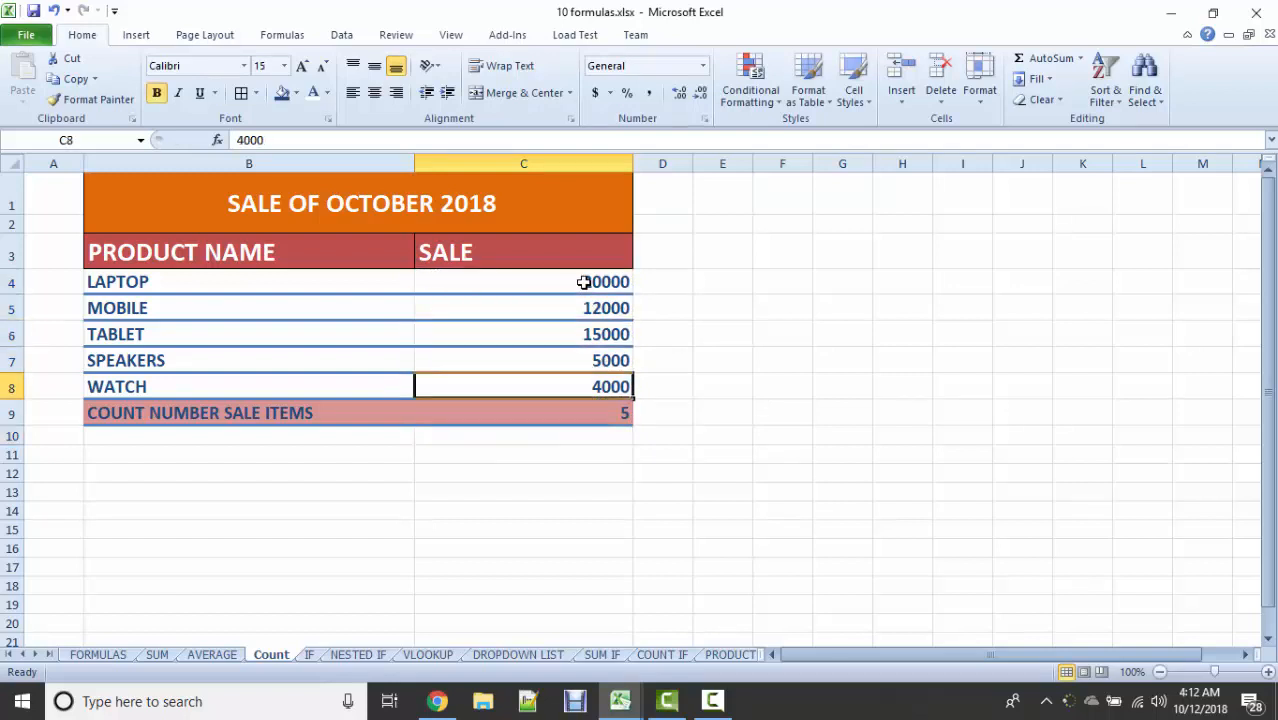
left_click(522, 408)
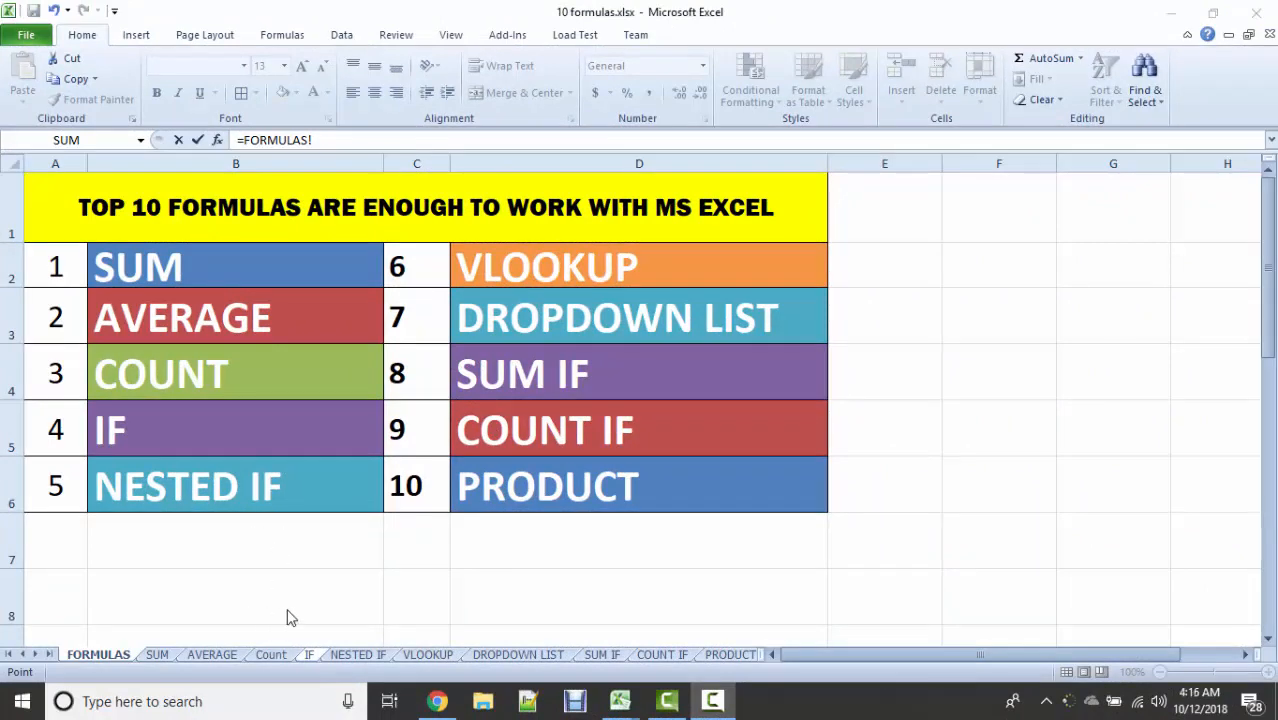
Step: Switch to the IF sheet, clear the unfinished formula from the RESULT cell K3, and inspect the percentage in J3
left_click(311, 655)
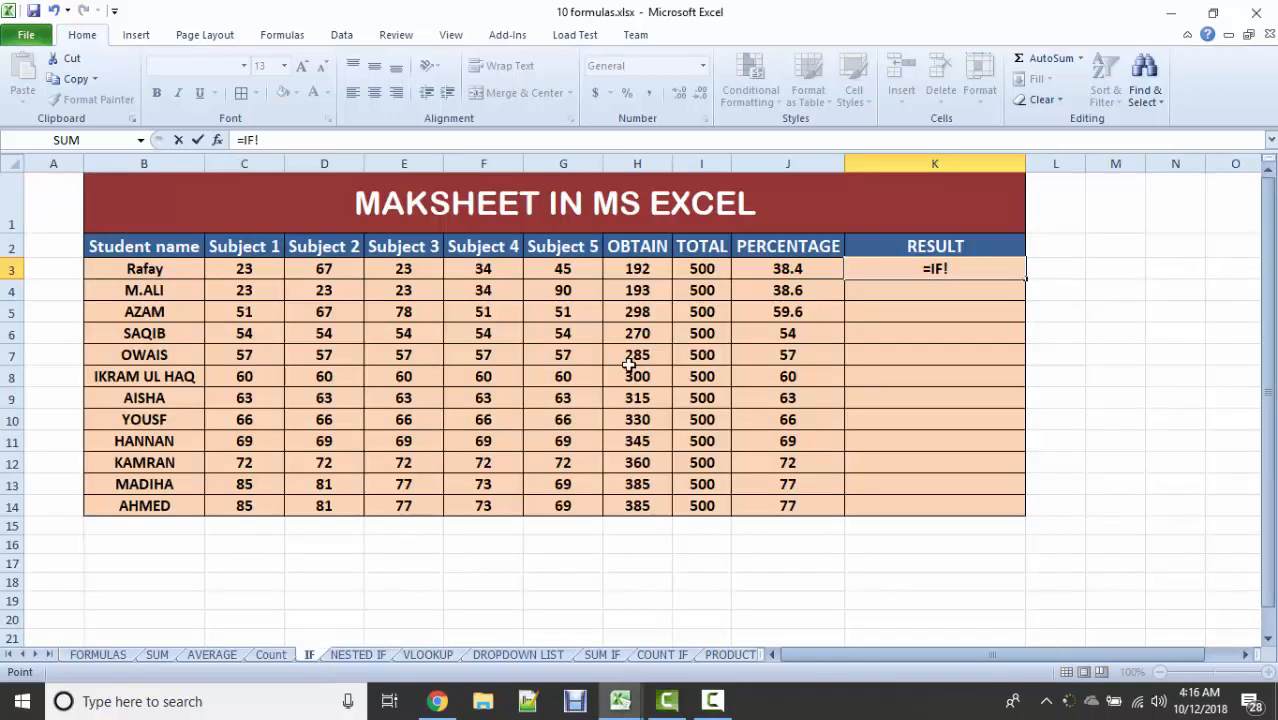
key("BackSpace")
key("BackSpace")
key("BackSpace")
key("BackSpace")
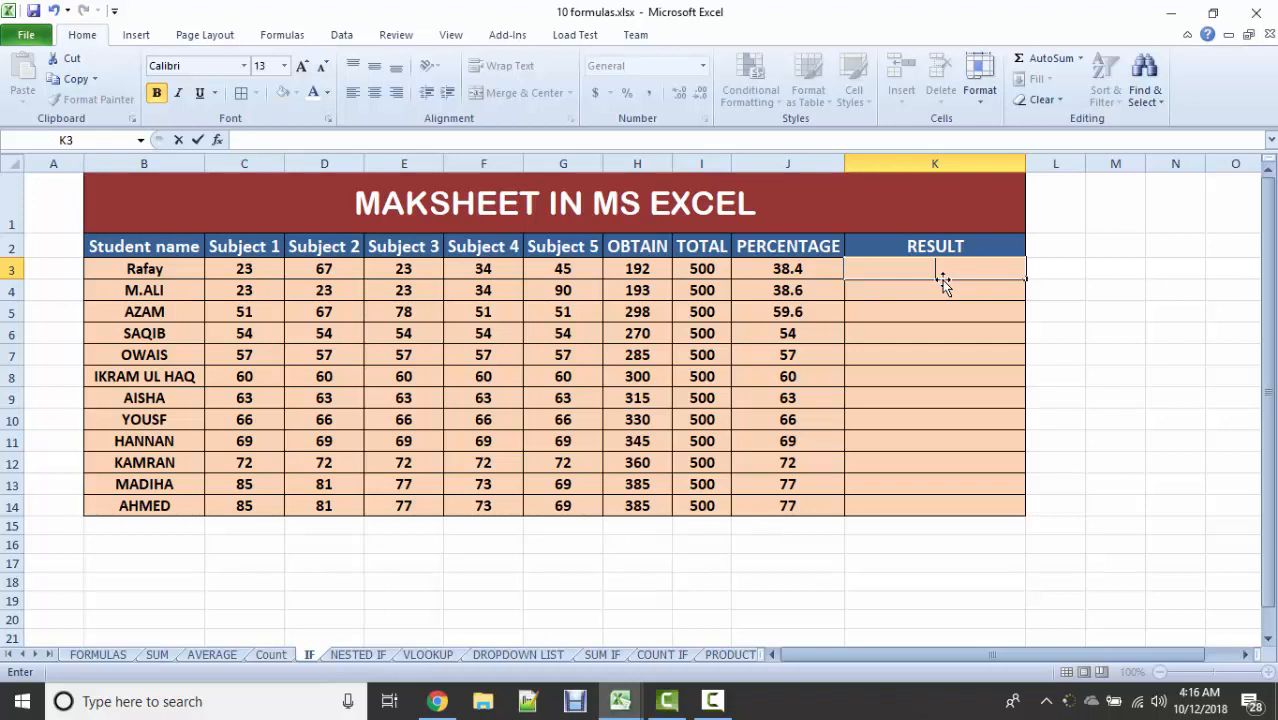
left_click(802, 268)
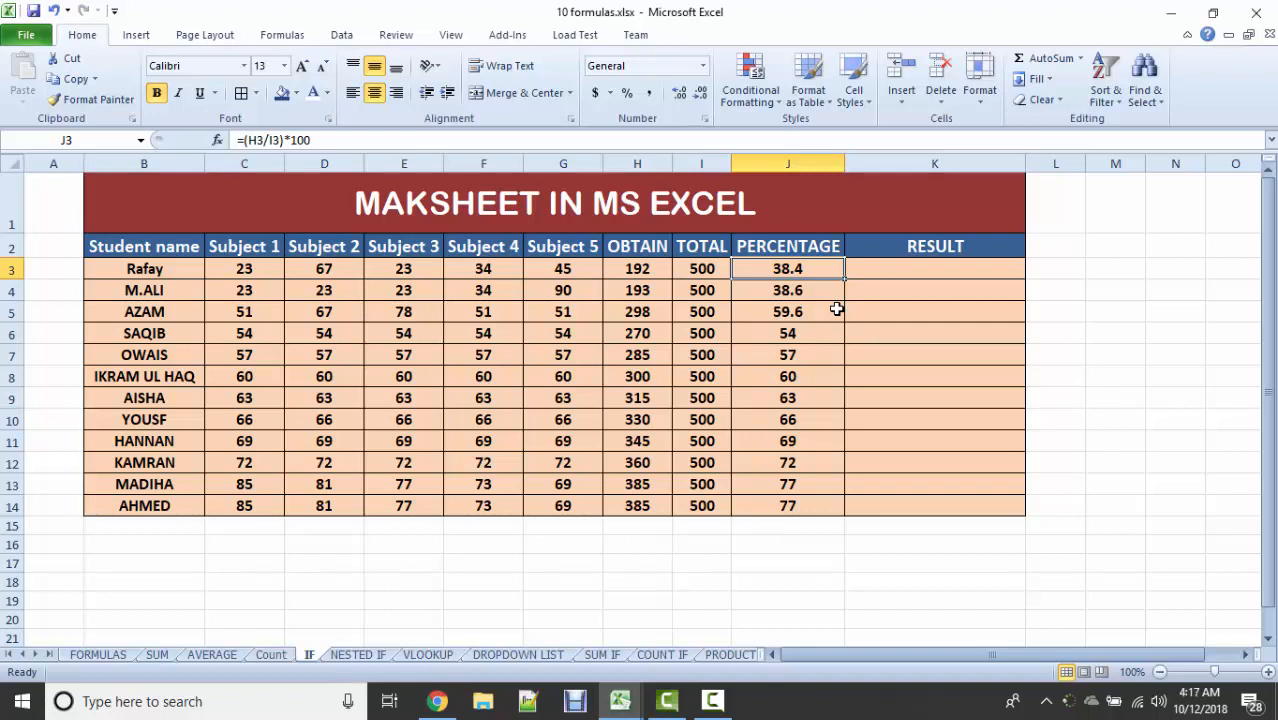
Step: Begin an IF formula in the RESULT cell K3 with the logical test J3>40
left_click(941, 272)
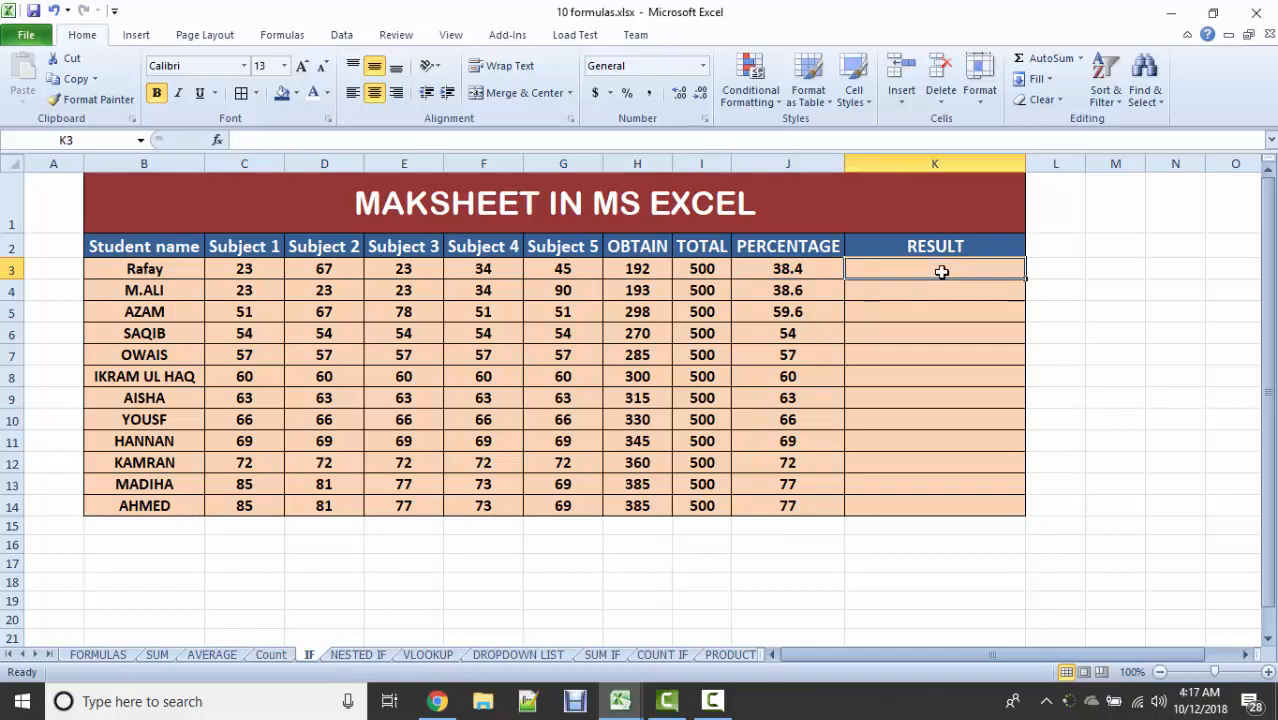
type("=")
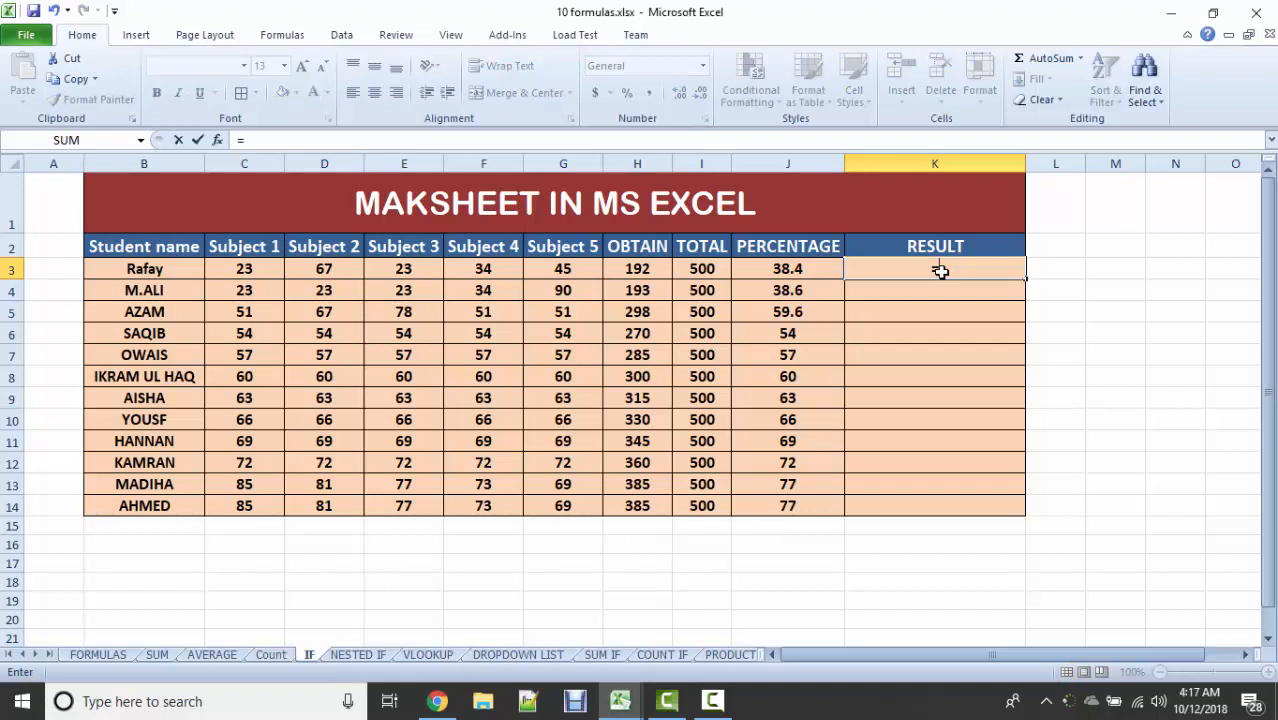
type("if")
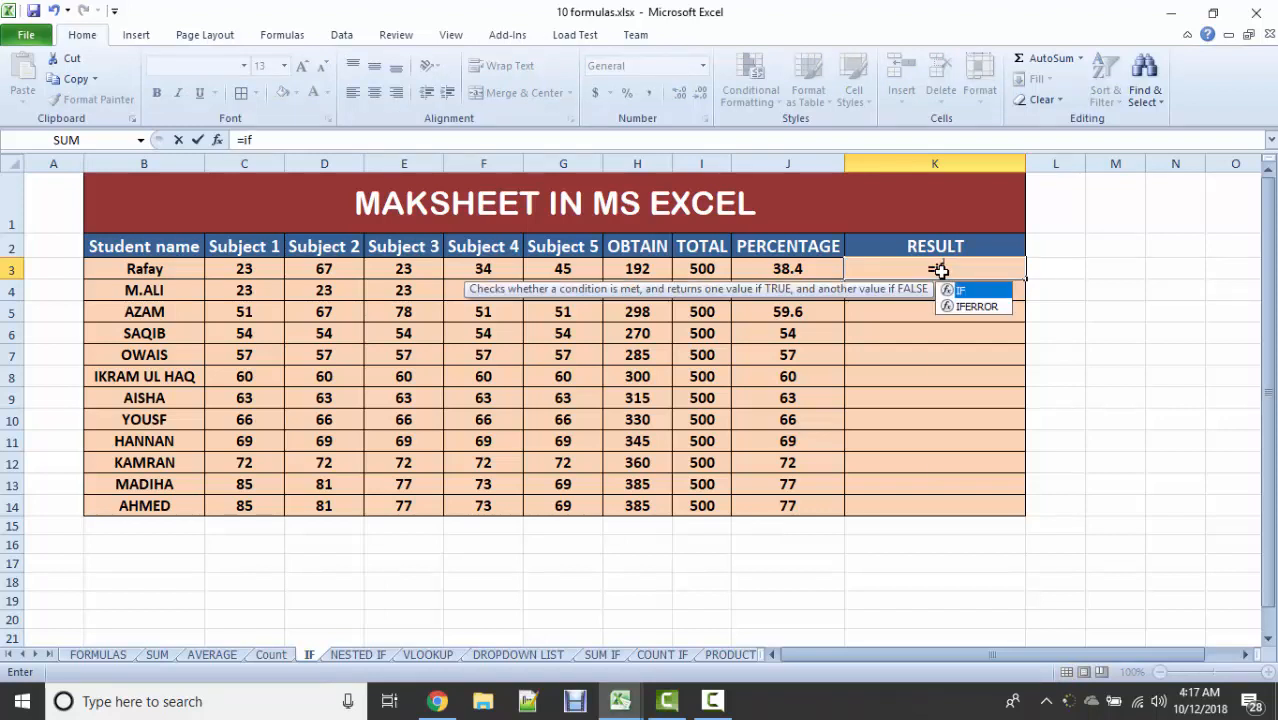
type("(")
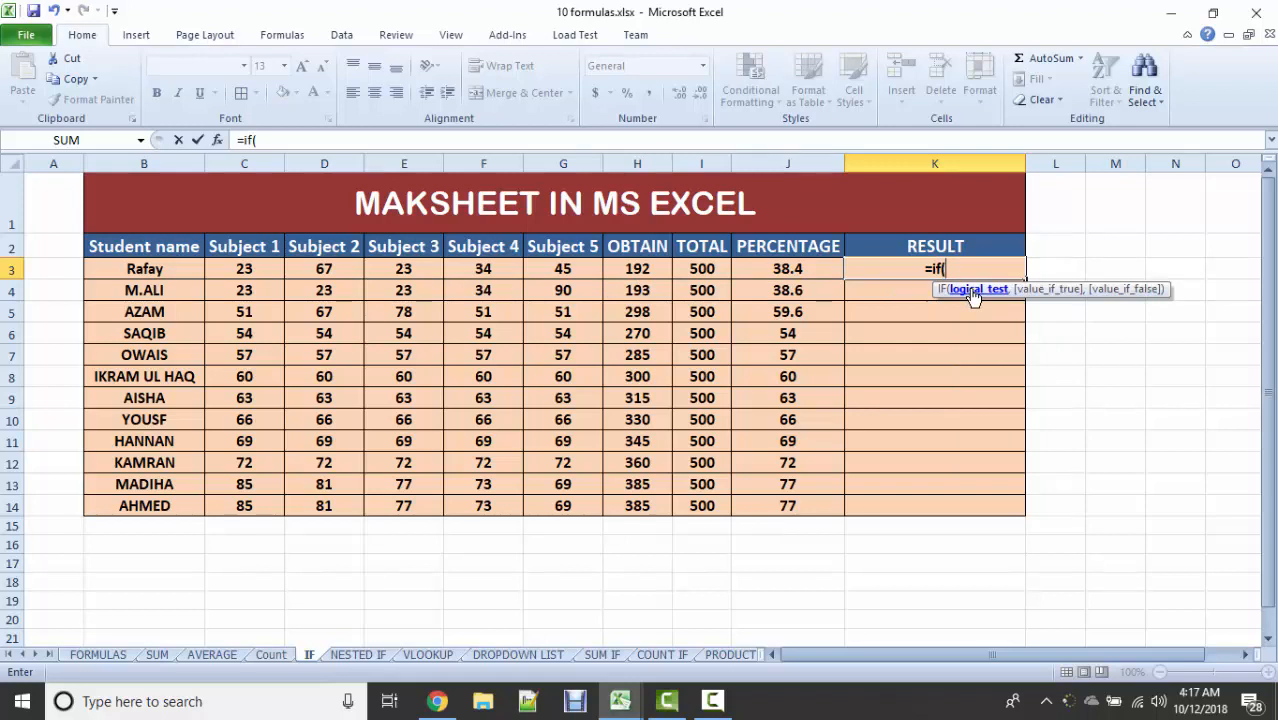
left_click(803, 271)
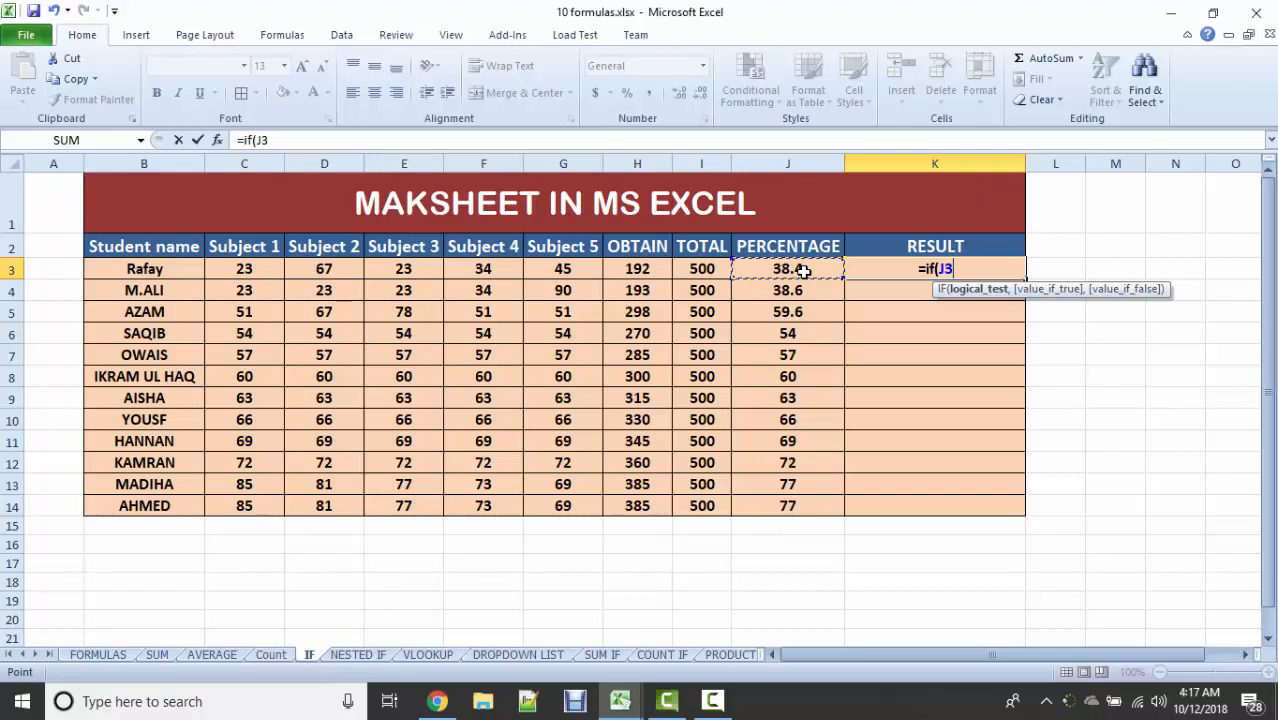
type(">")
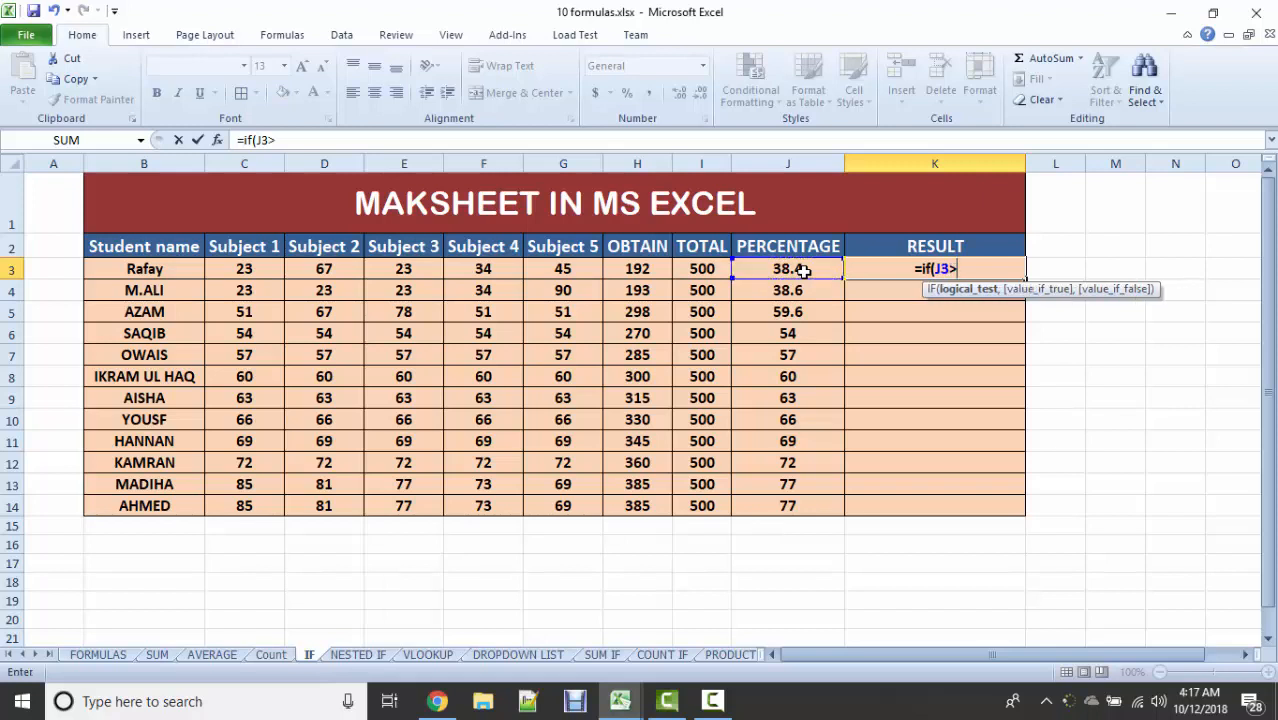
type("40")
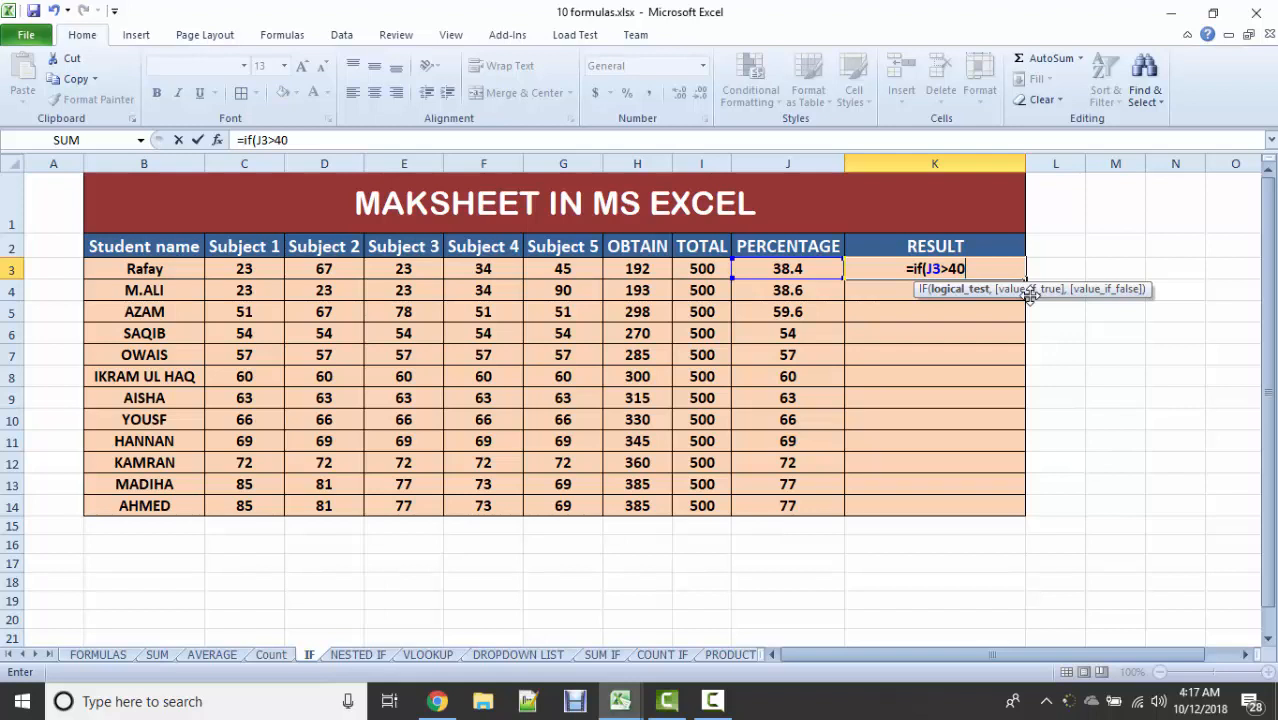
Step: Complete the K3 formula to return "PASS" when the test is true and "FAIL" when false, and select the finished cell
type(",\"")
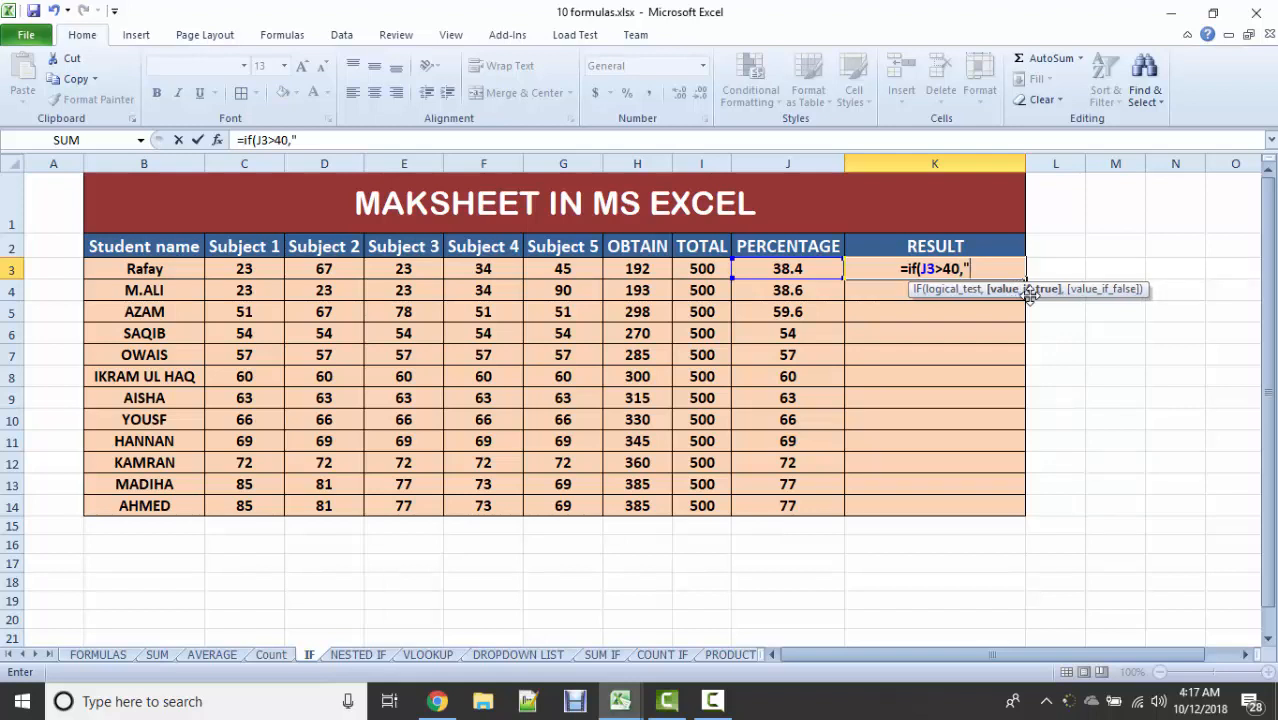
type("PASS")
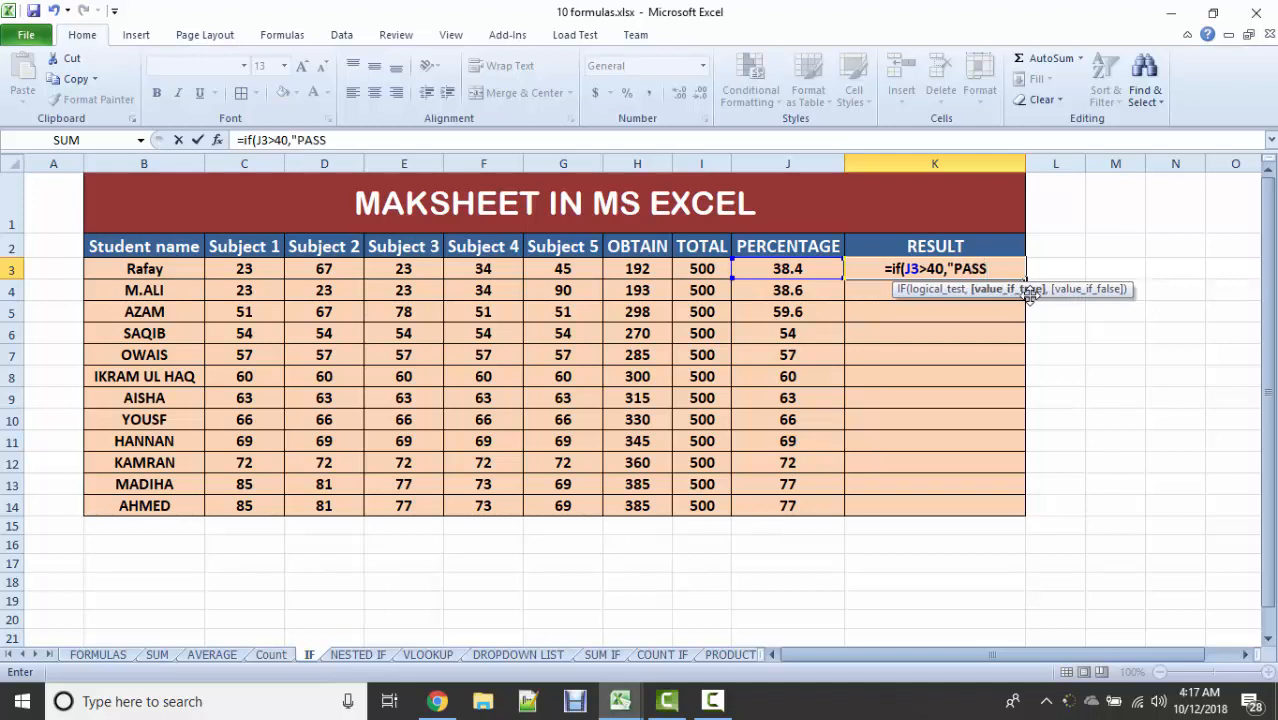
type("\"")
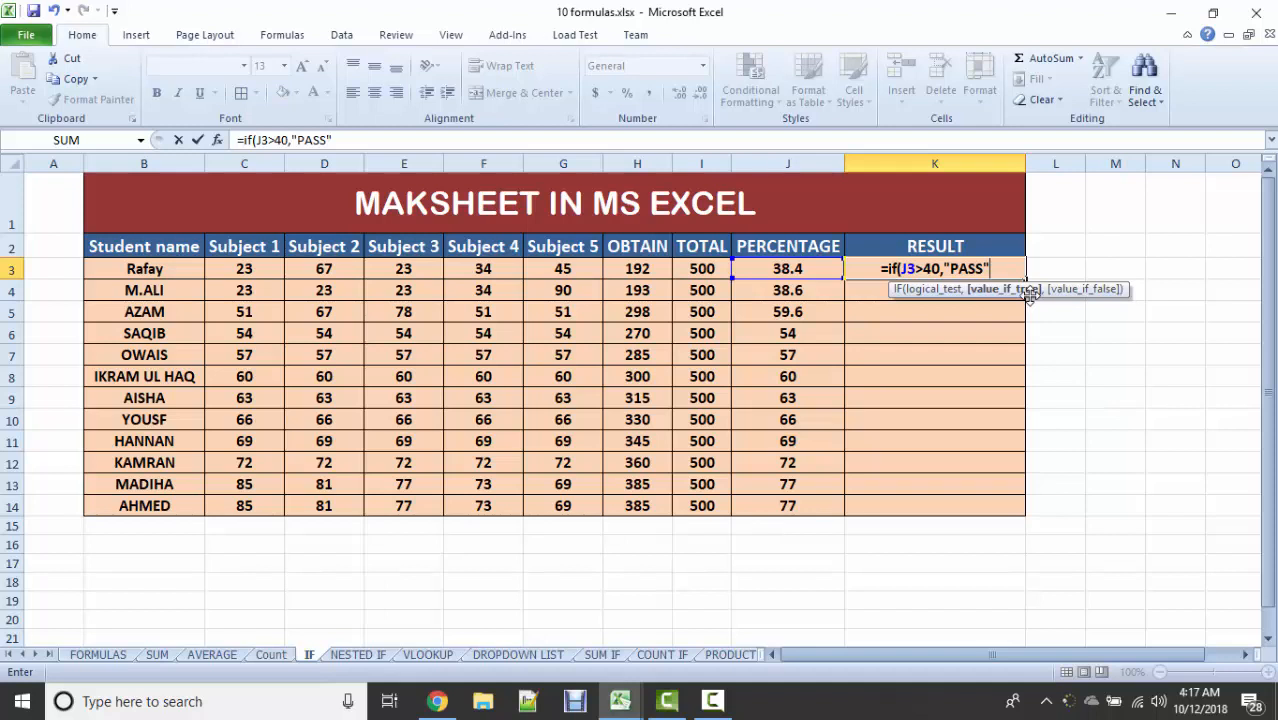
type(",")
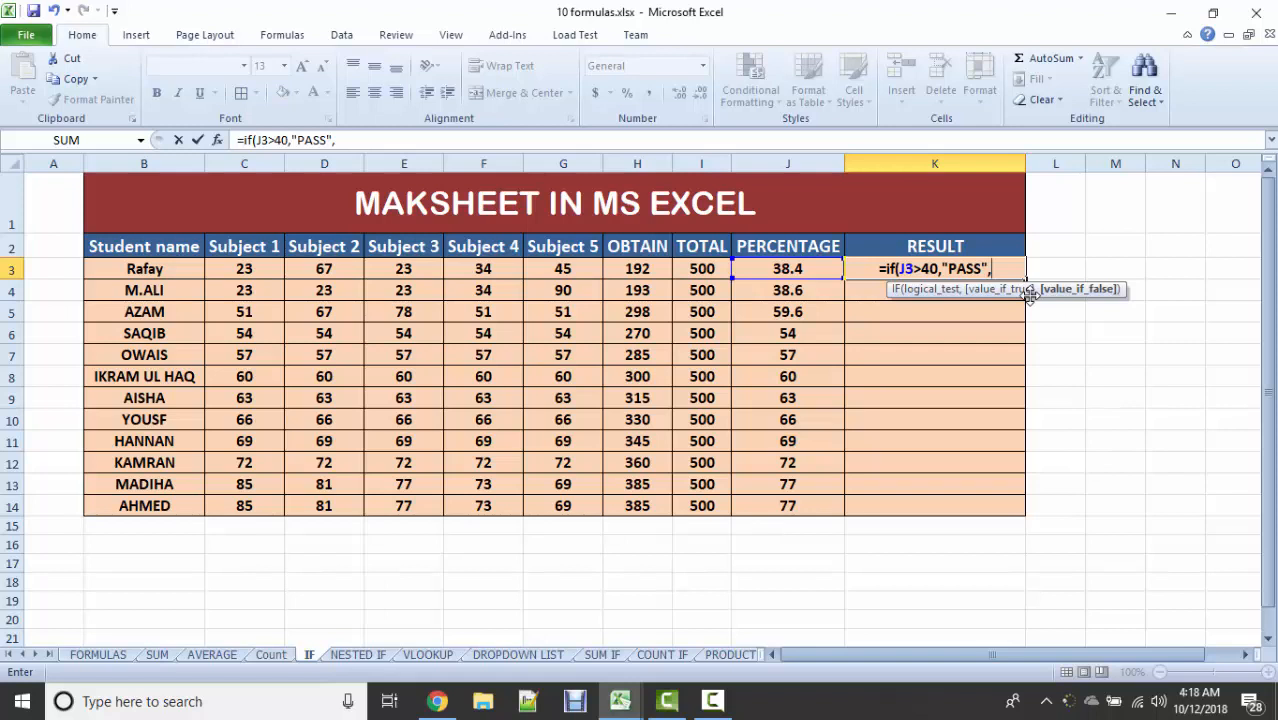
type("\"")
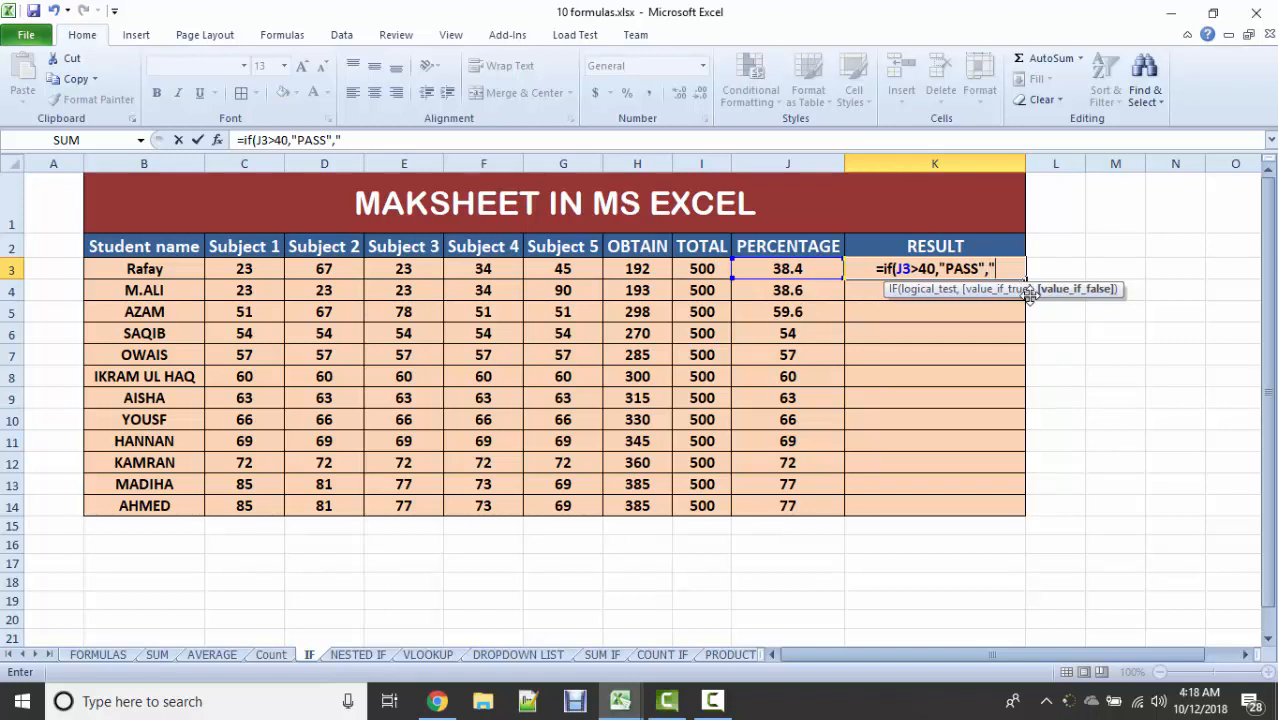
type("FAIL")
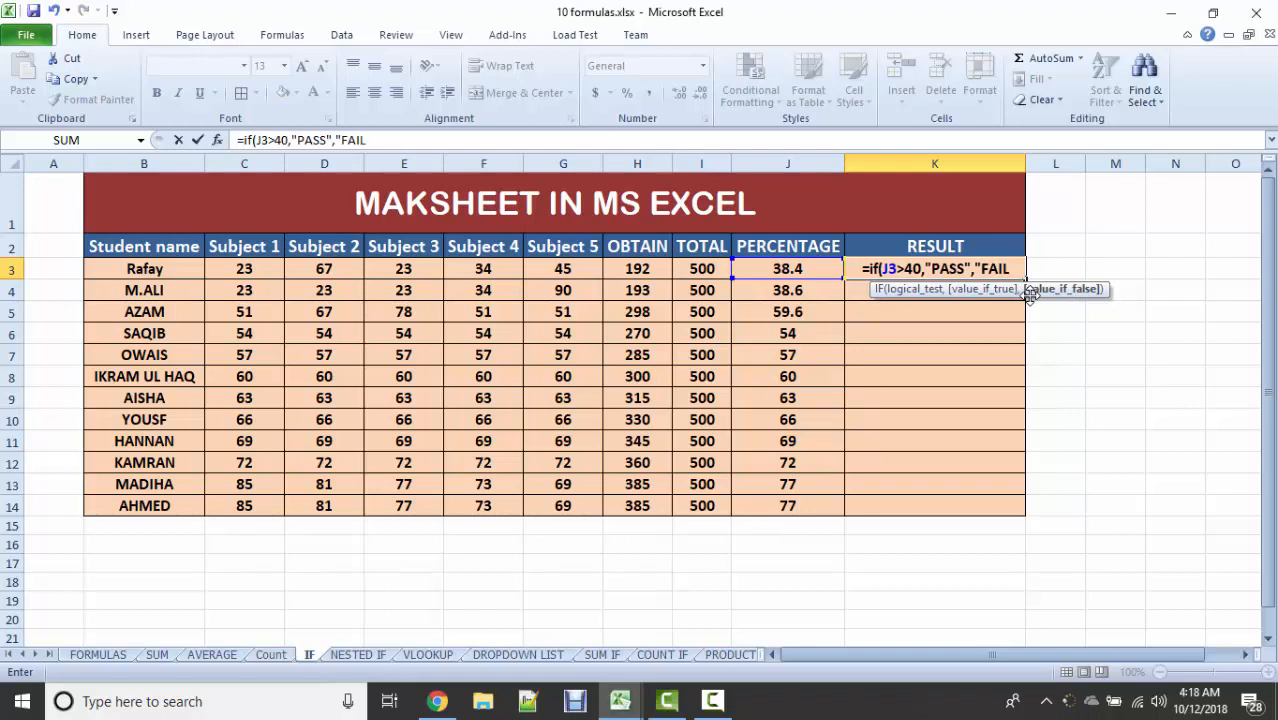
type("\")")
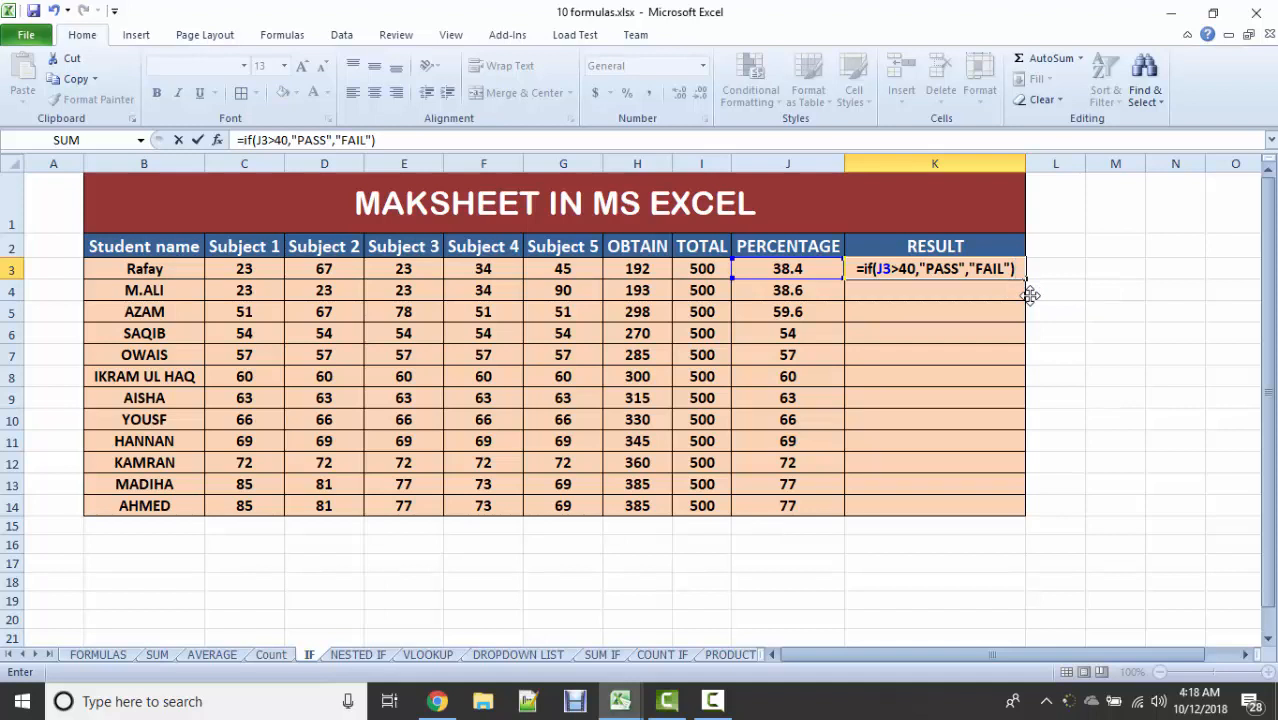
key("Return")
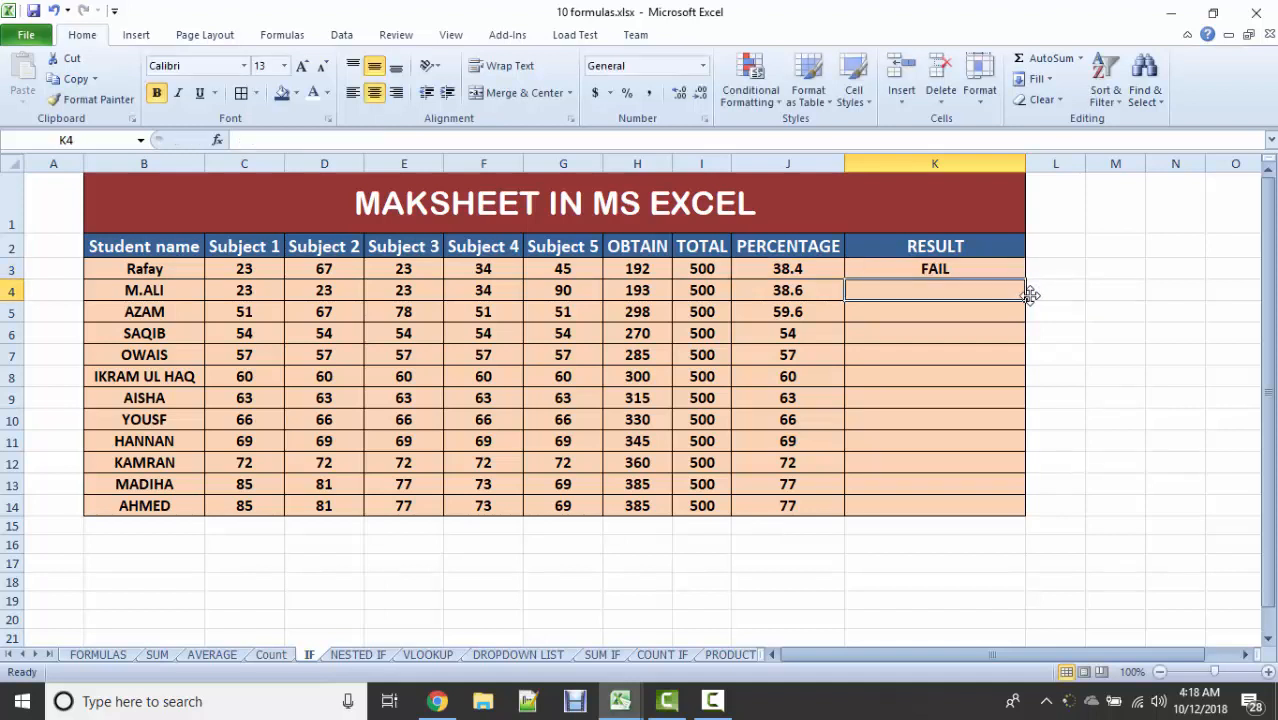
left_click(979, 273)
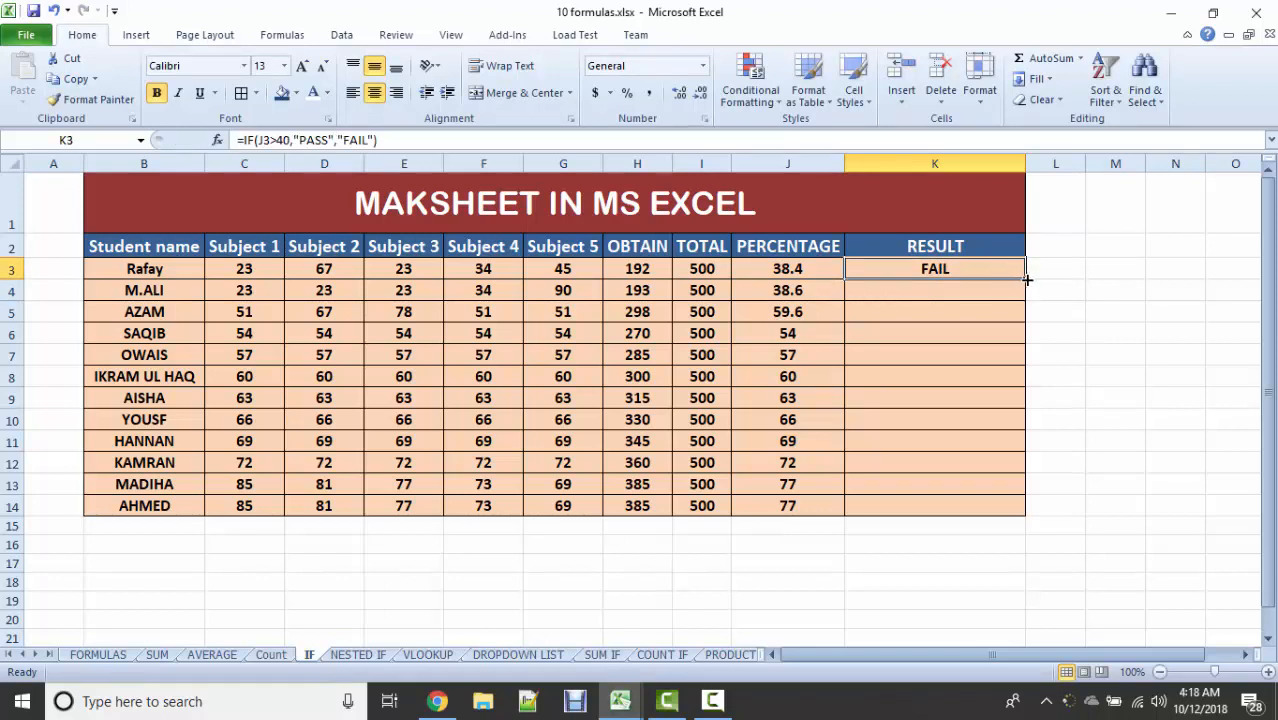
Step: Fill the K3 formula down the RESULT column to K14, undo the fill and return to K3
left_click_drag(1027, 280, 1021, 508)
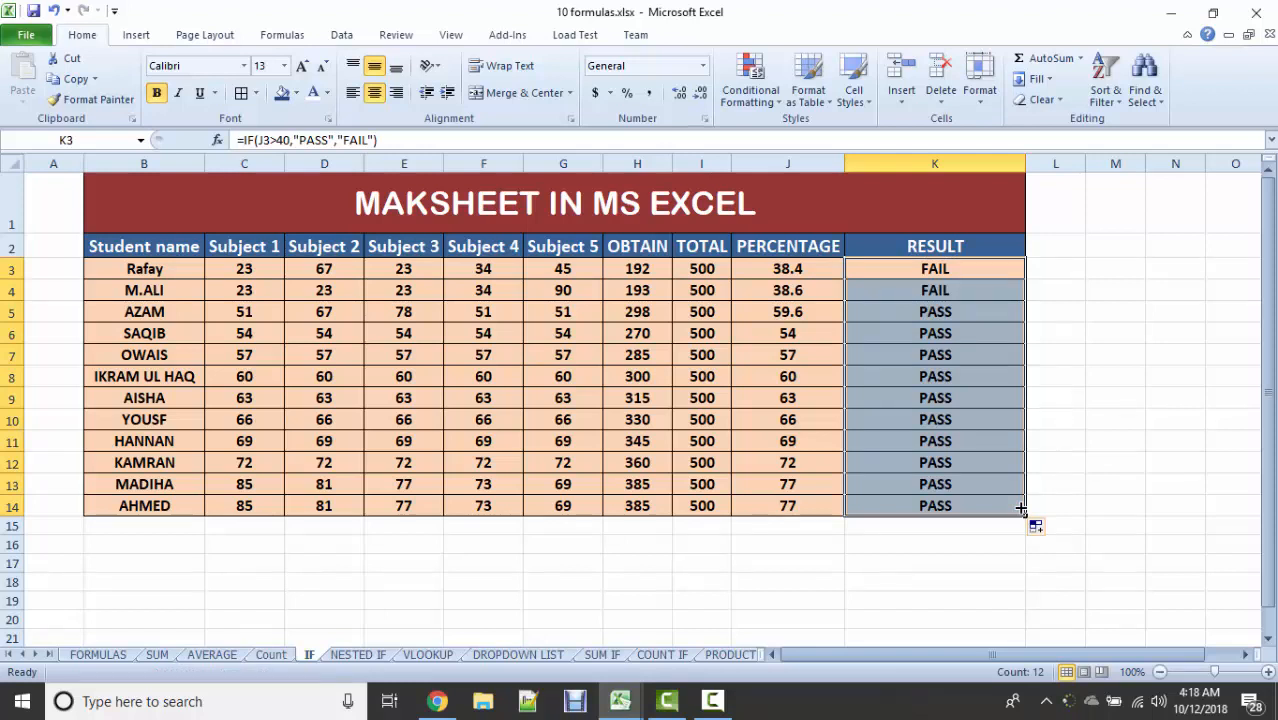
key("ctrl+z")
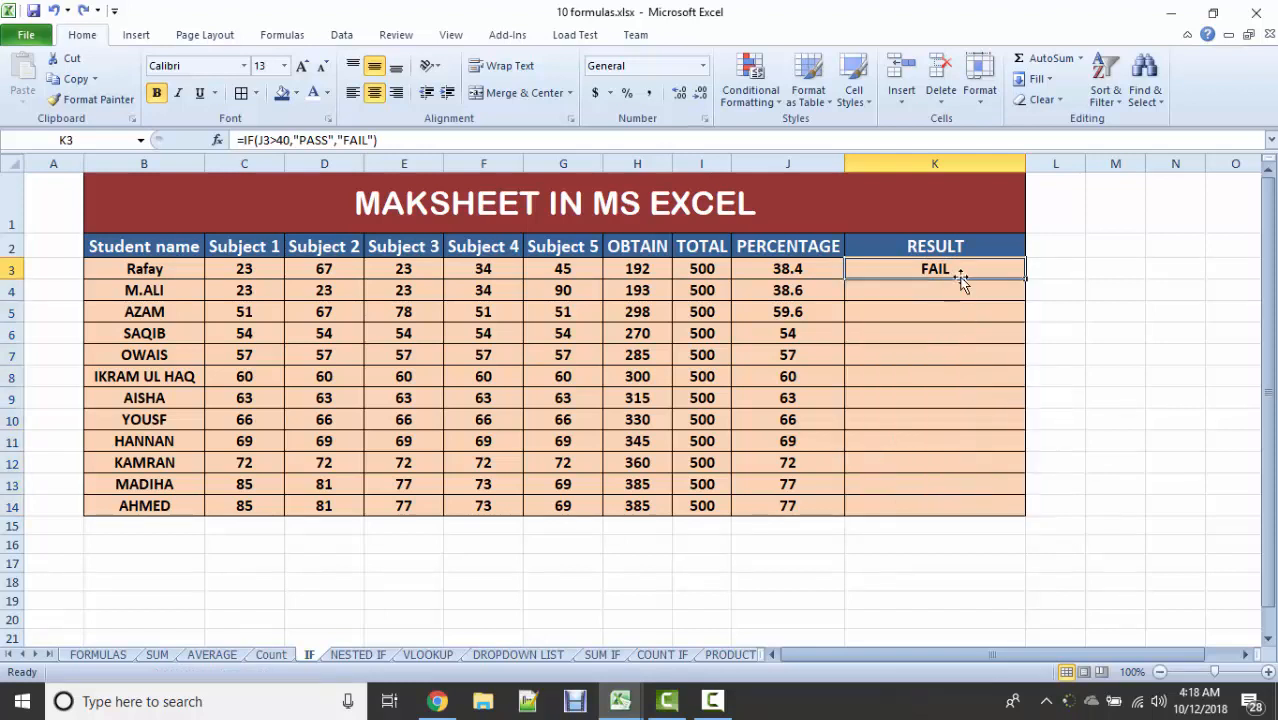
key("Down")
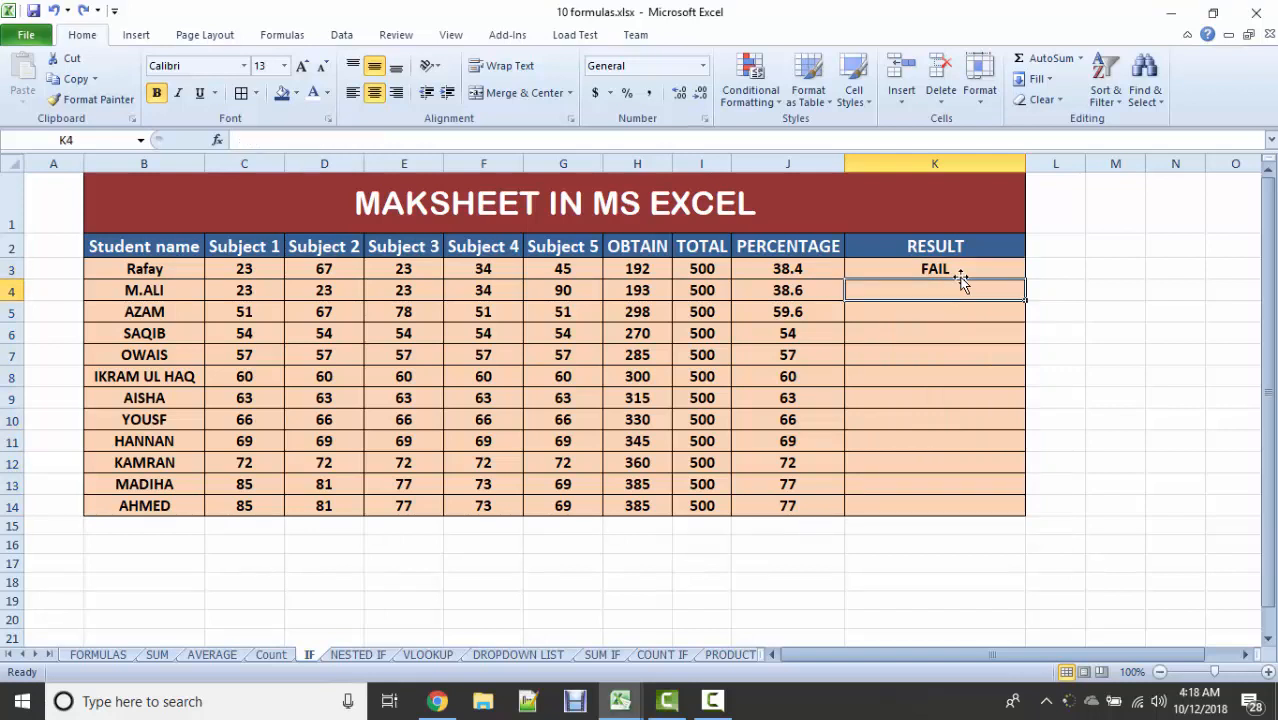
key("Up")
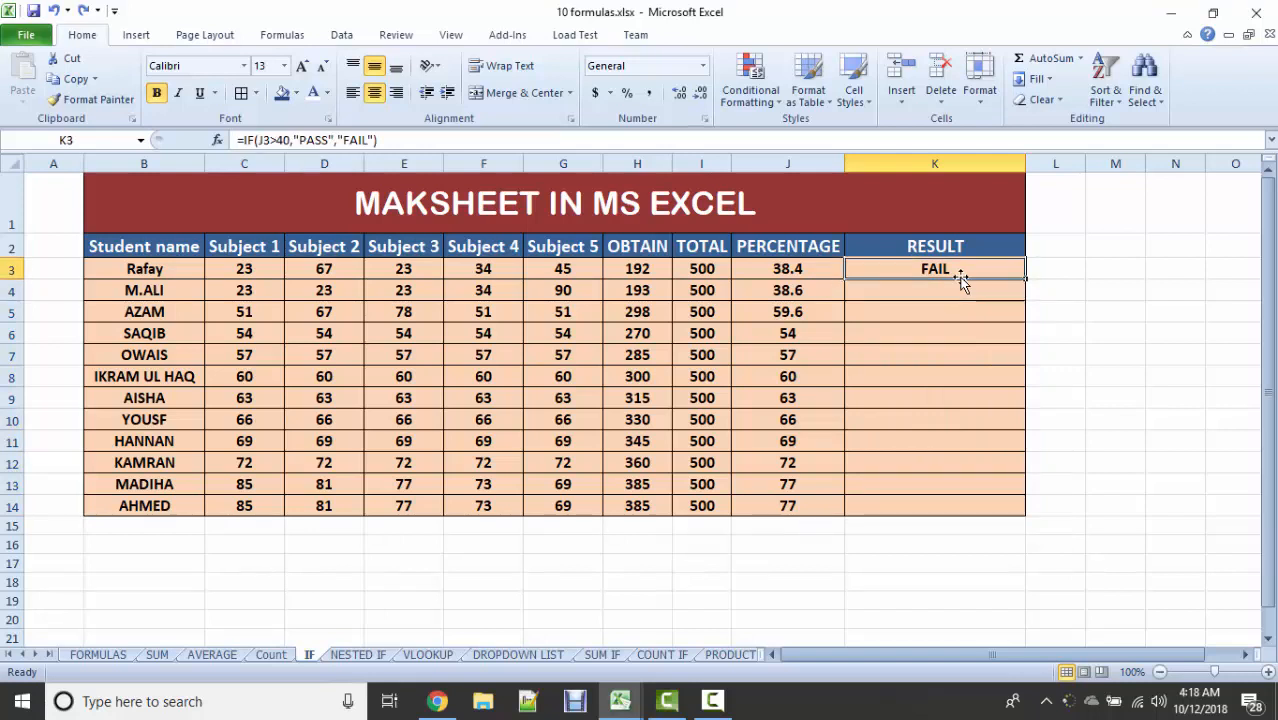
Step: Select the range K3:K14, fill the formula down through the selection, and undo the fill
key("shift+Down")
key("shift+Down")
key("shift+Down")
key("shift+Down")
key("shift+Down")
key("shift+Down")
key("shift+Down")
key("shift+Down")
key("shift+Down")
key("shift+Down")
key("shift+Down")
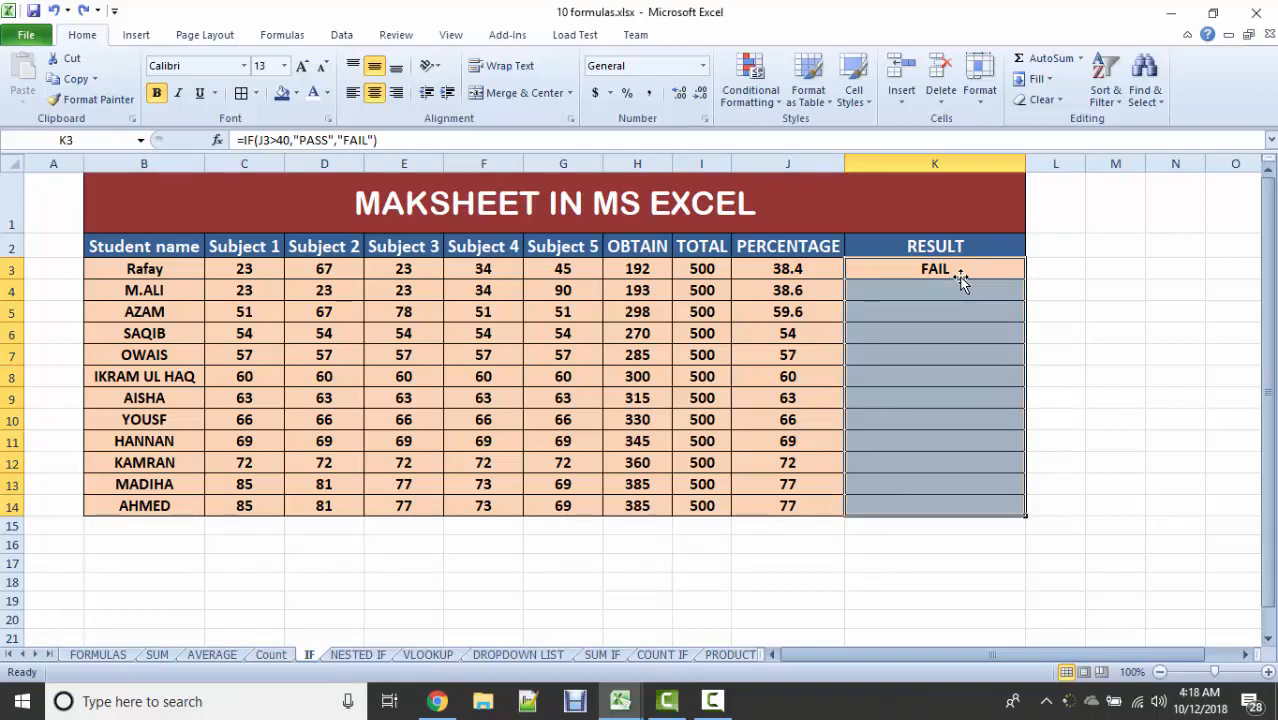
key("ctrl+d")
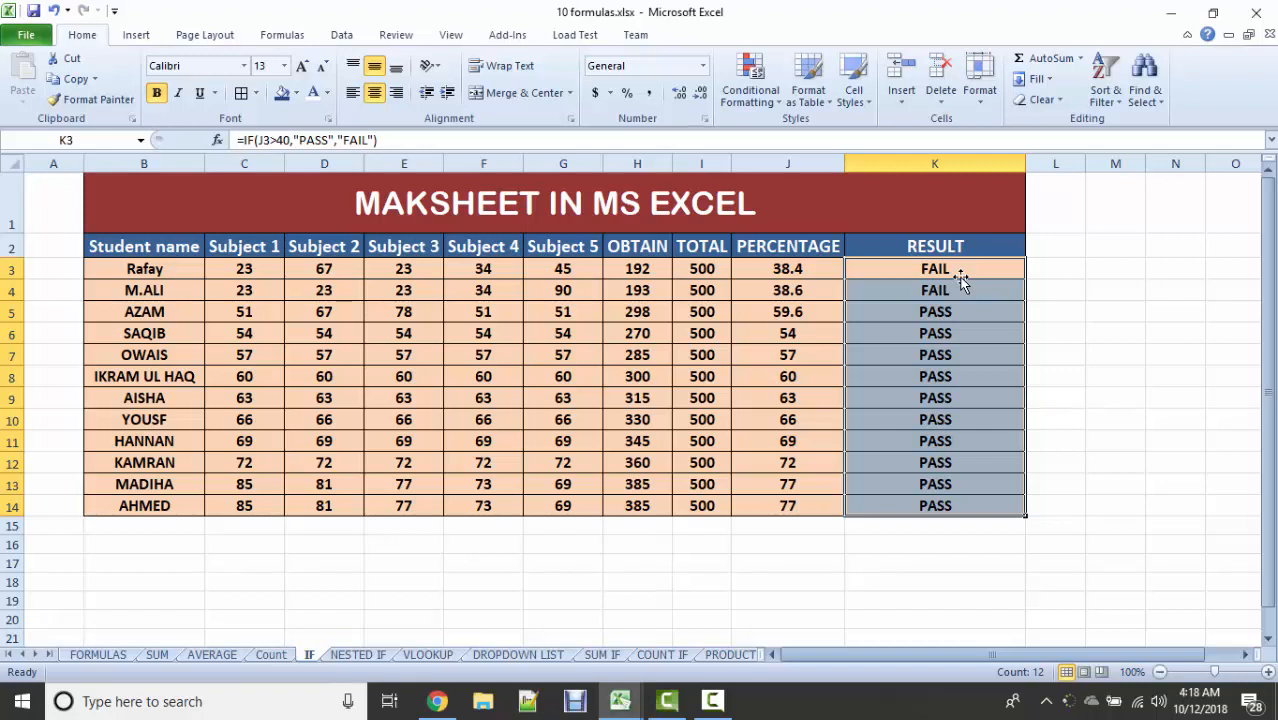
key("ctrl+z")
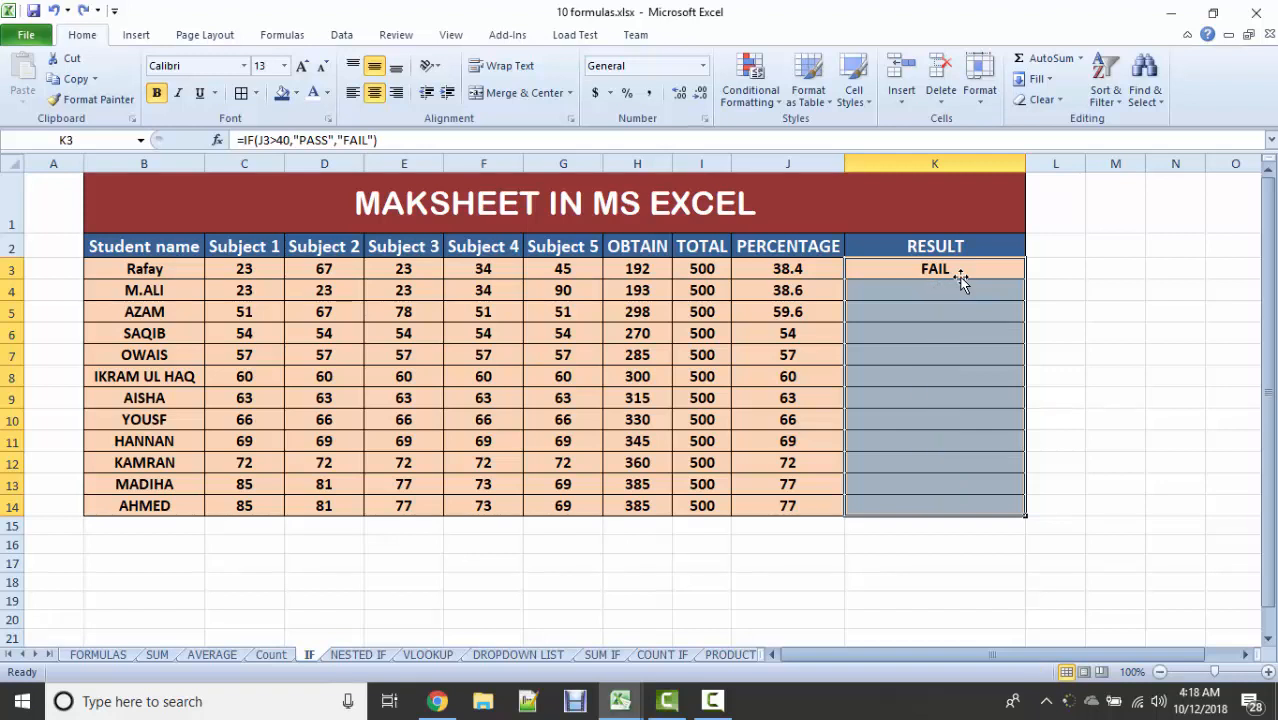
Step: Fill the K3 formula down to K14 for all students and inspect the percentage formula in J7
left_click(1056, 304)
left_click(997, 272)
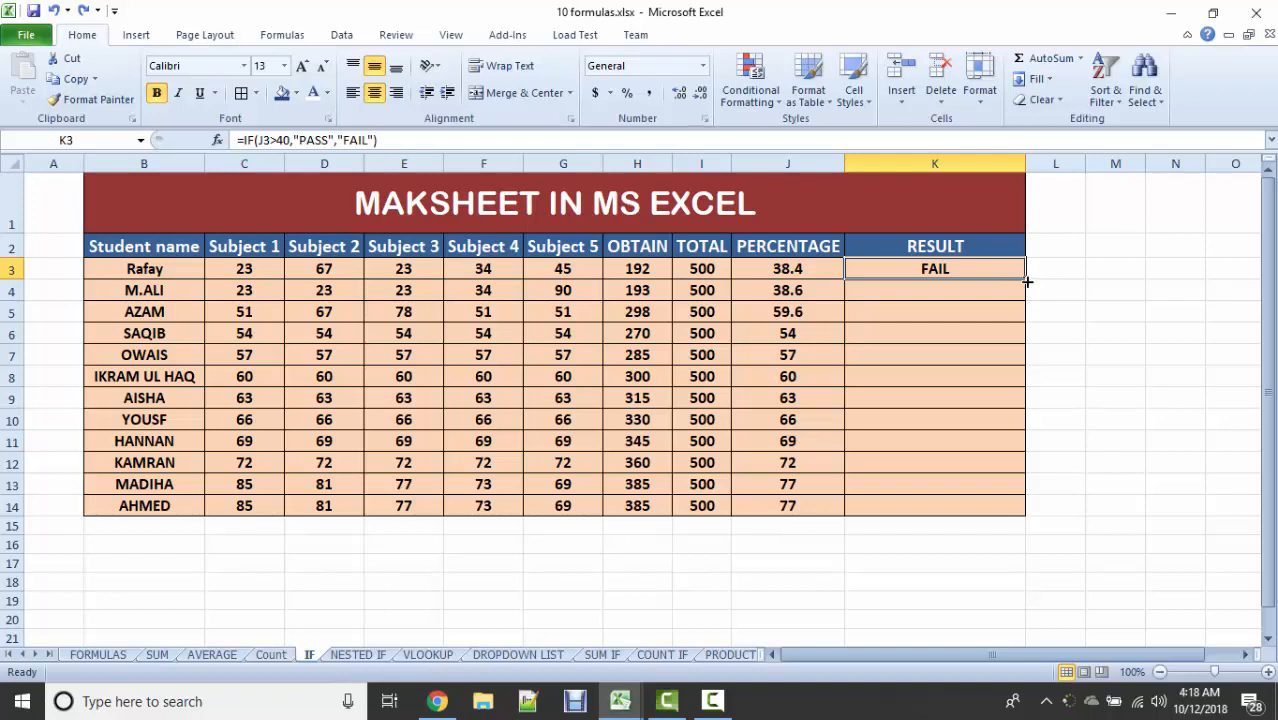
double_click(1027, 282)
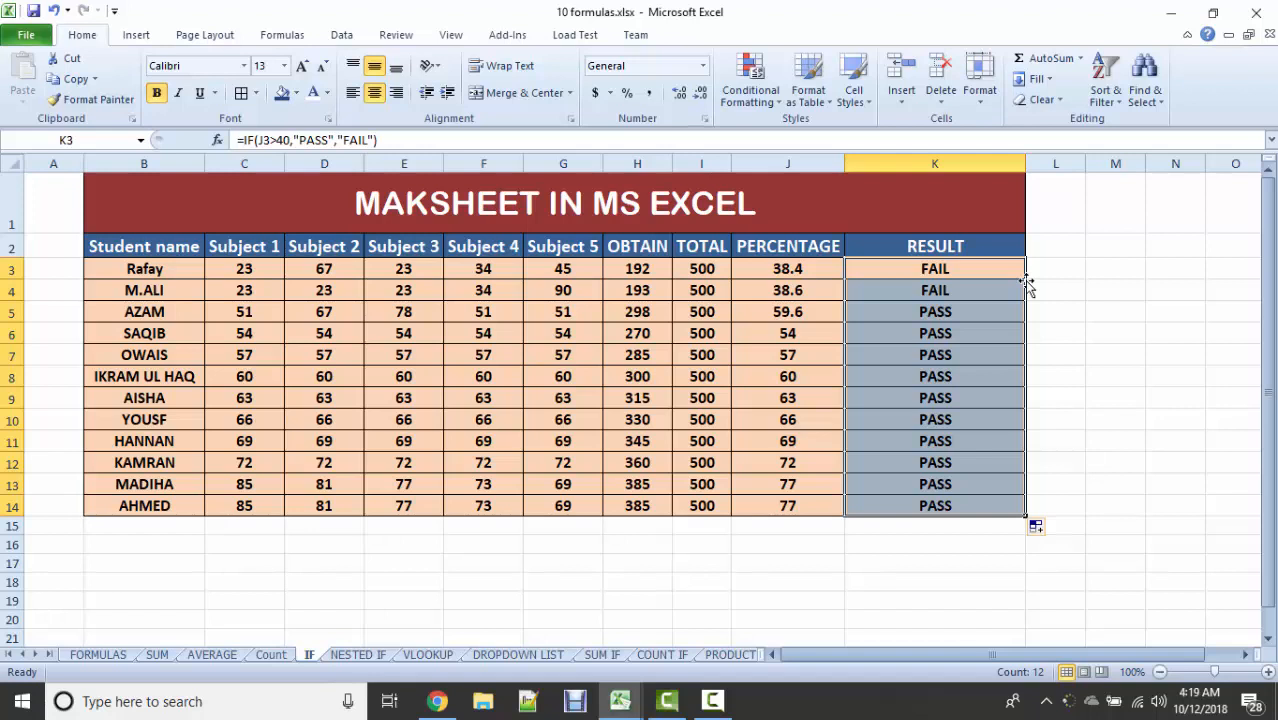
left_click(779, 364)
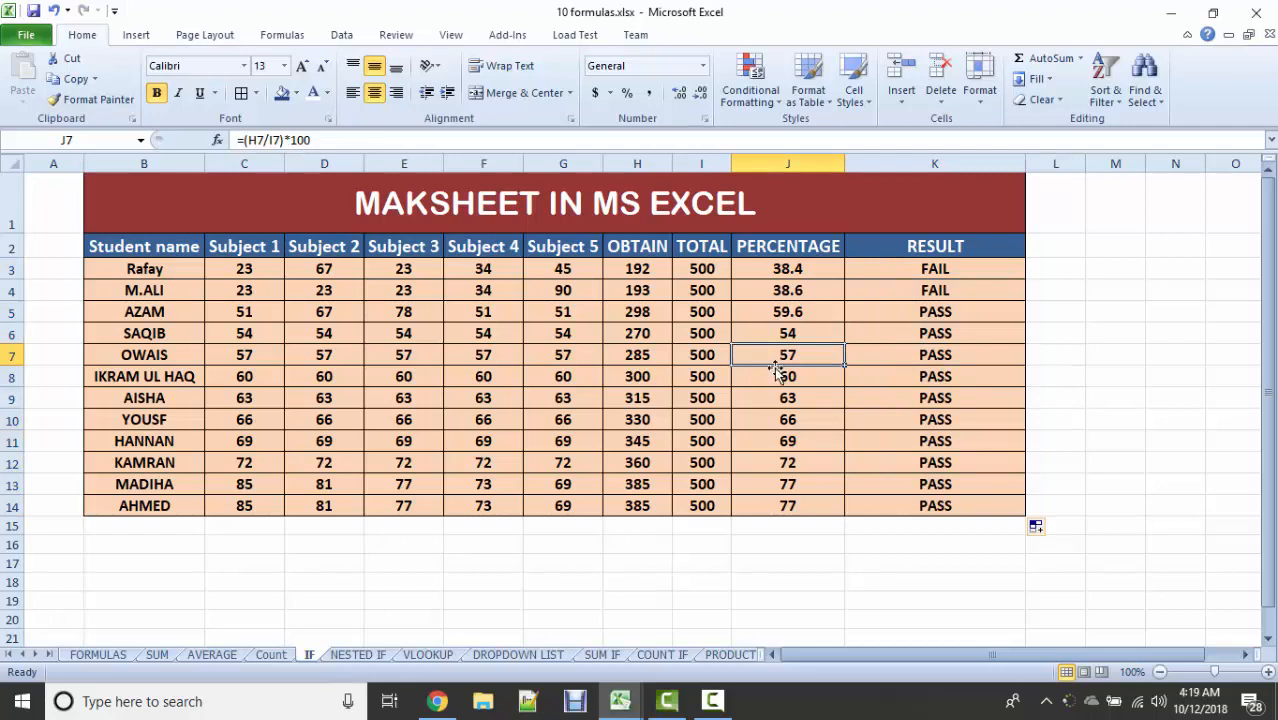
Step: Switch to the NESTED IF sheet and begin an IF formula in the GRADE cell K3 with the logical test I3>80
left_click(359, 656)
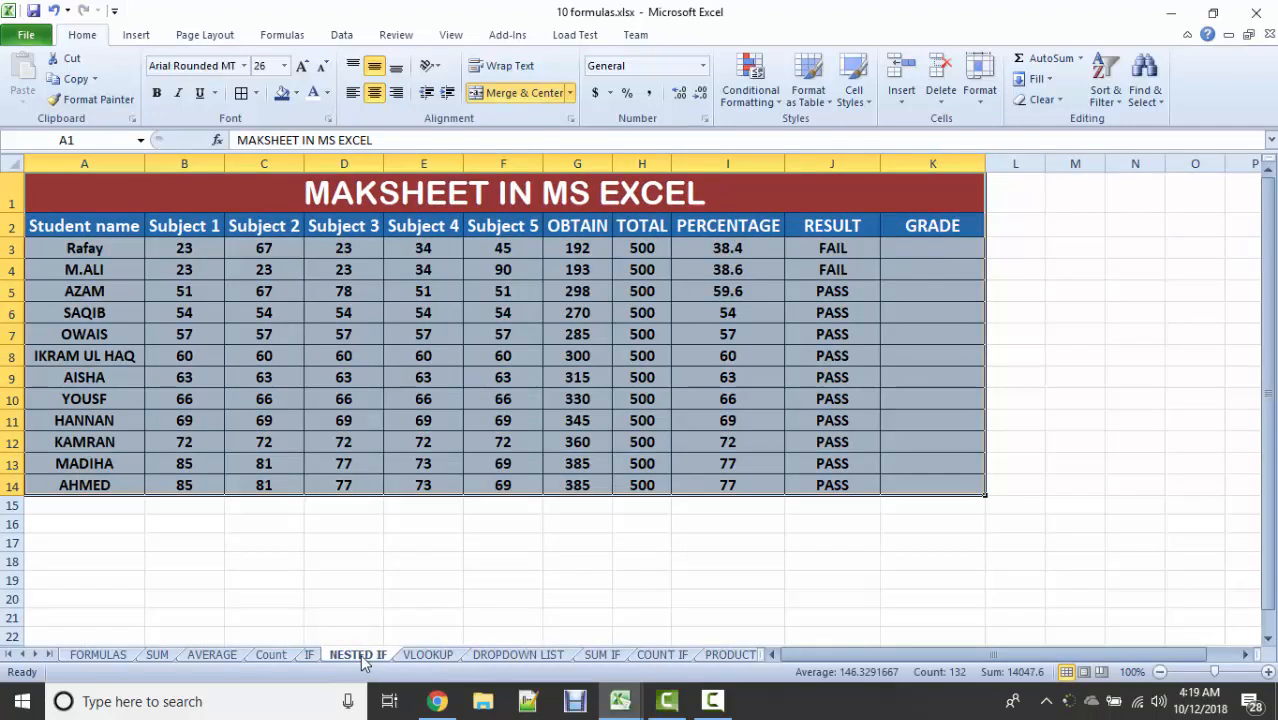
left_click(934, 257)
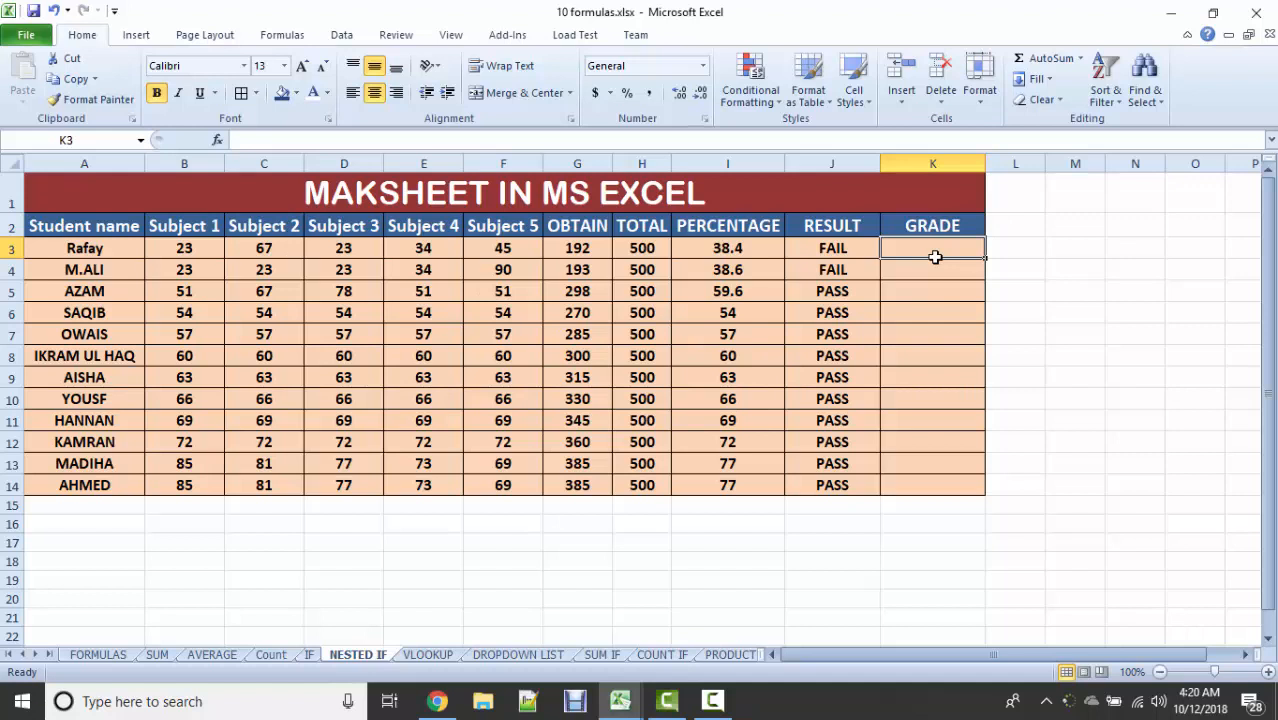
type("=")
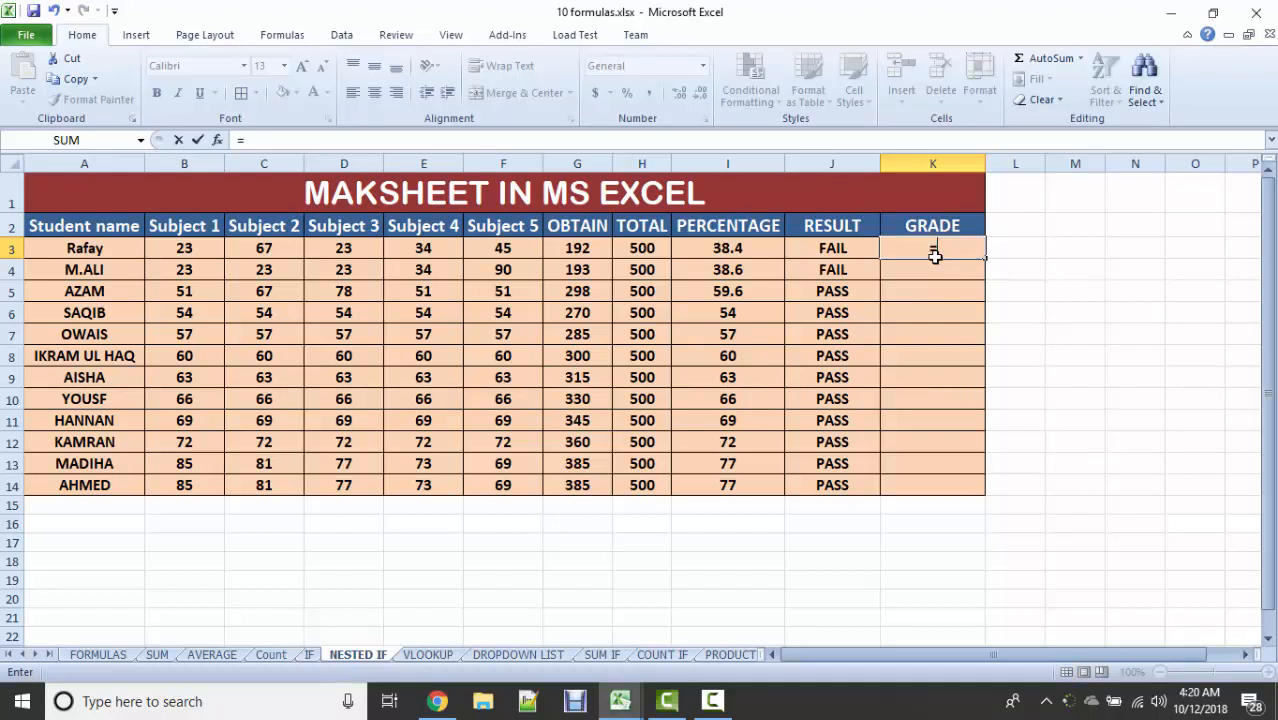
type("I")
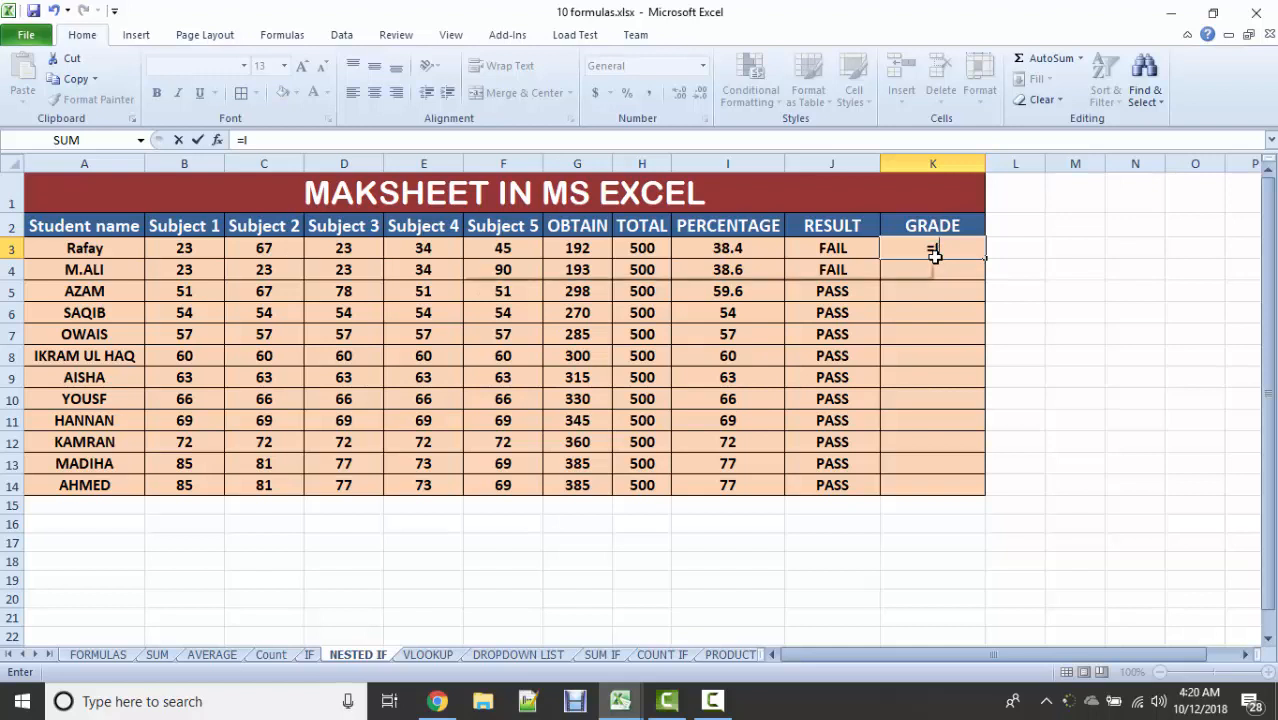
type("F(")
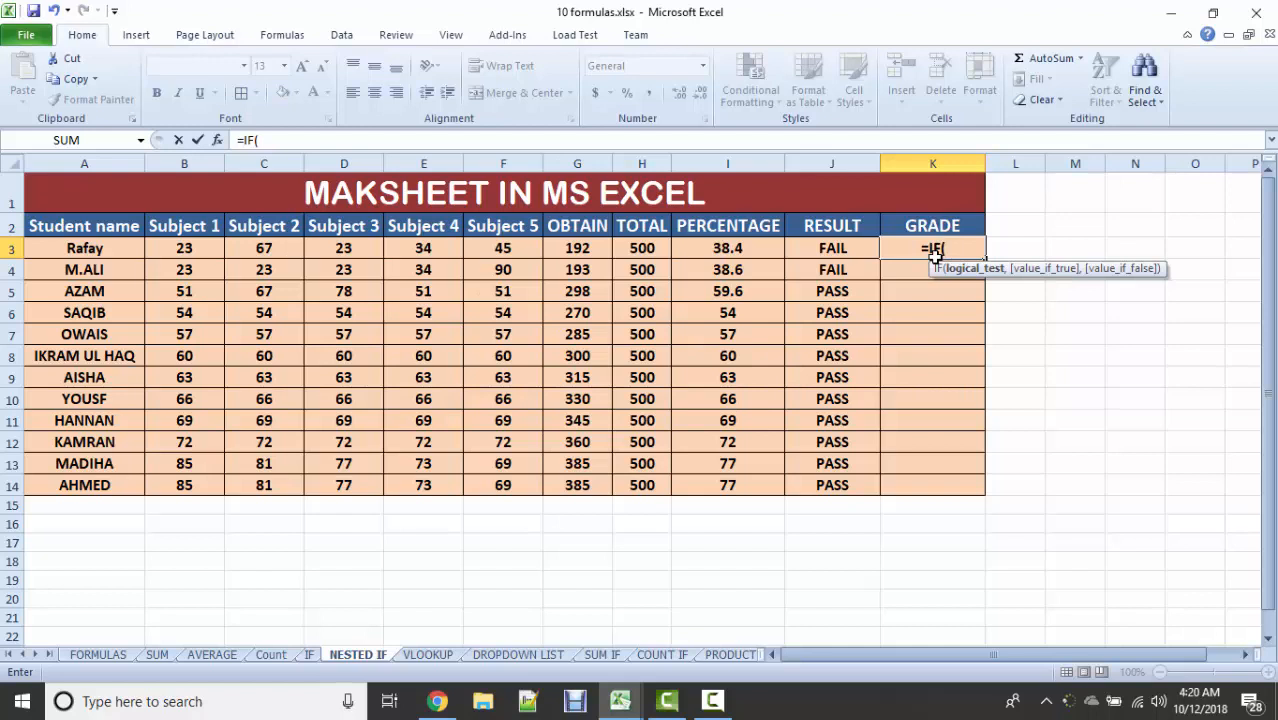
left_click(747, 250)
type(">")
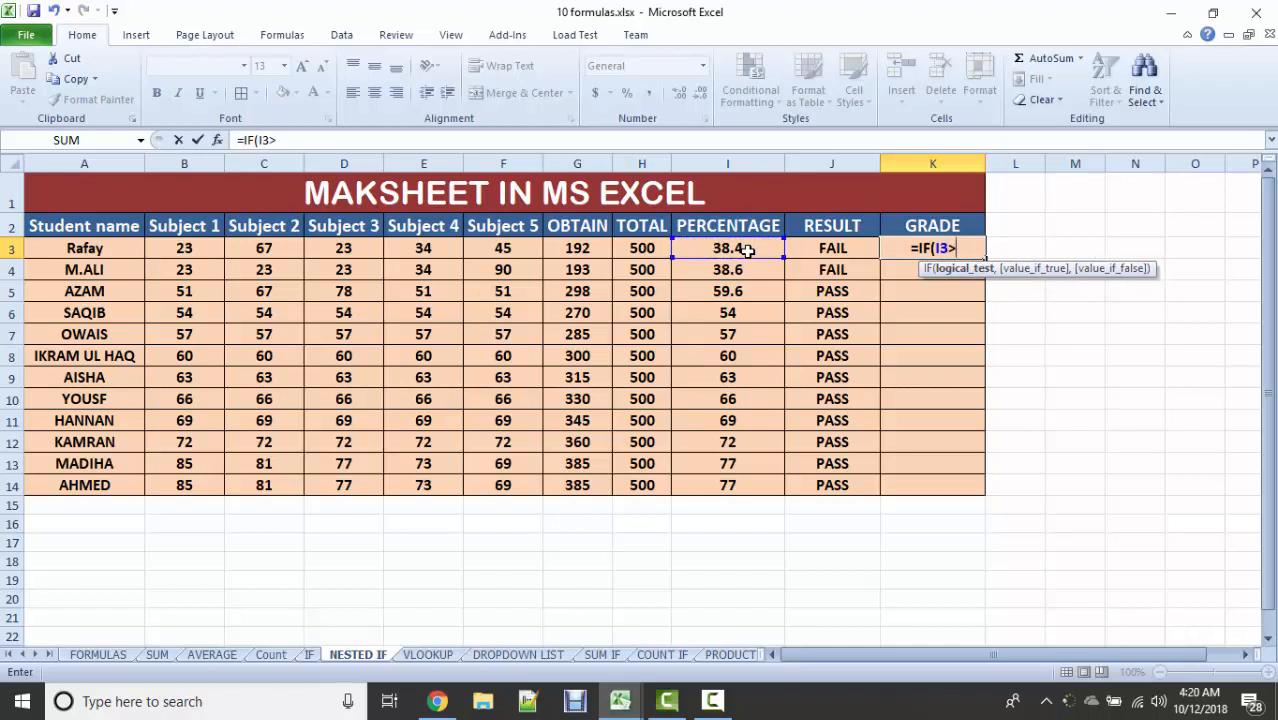
type("80")
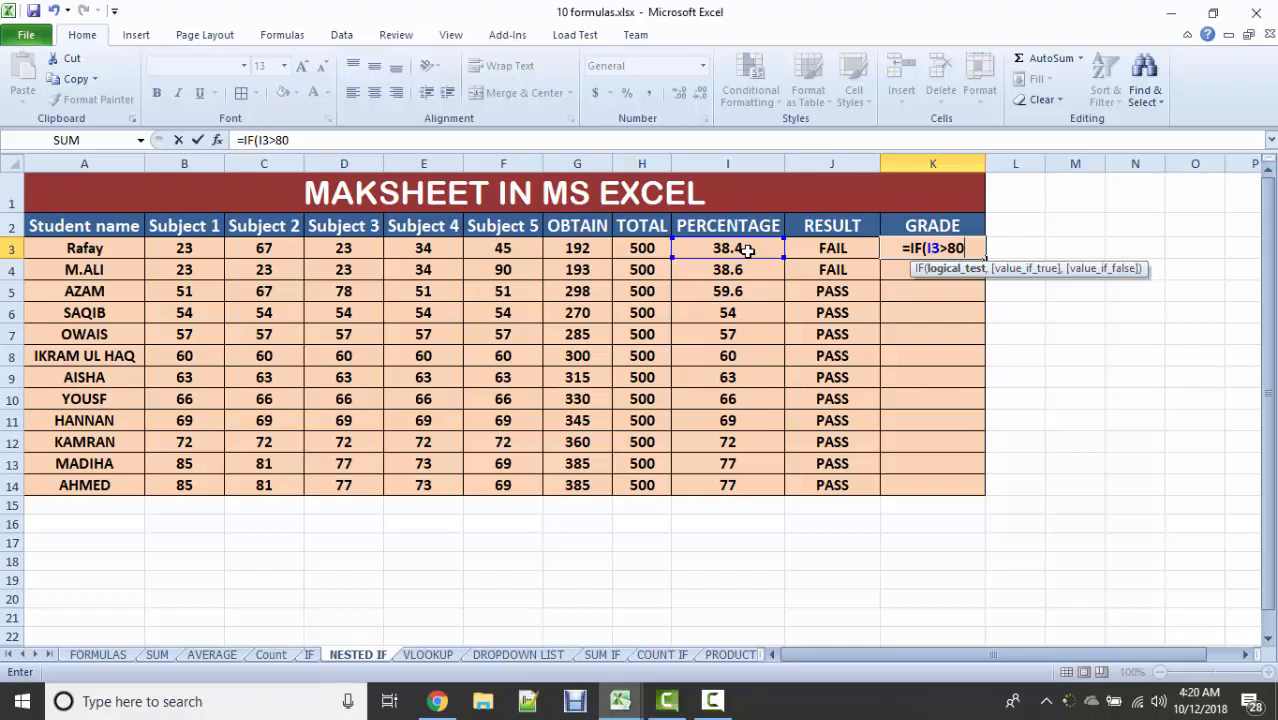
Step: Set "A1" as the value returned when I3>80 is true and continue to the false argument
type(",\"")
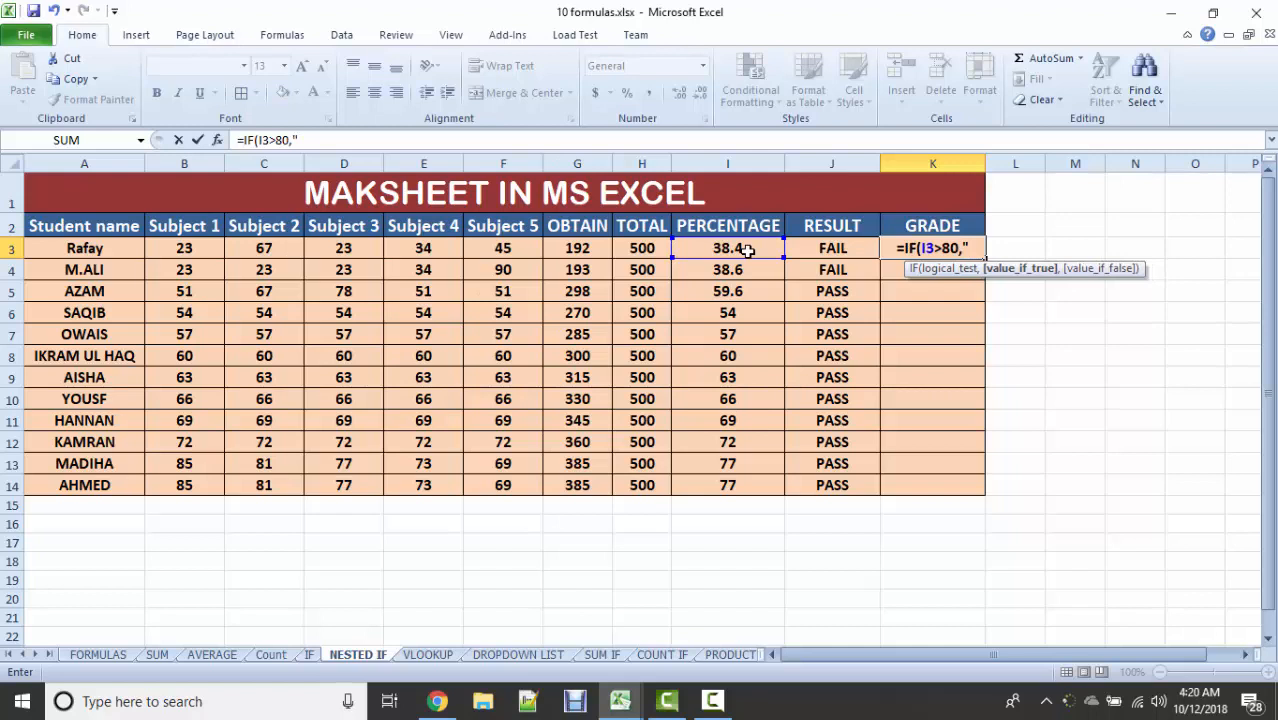
type("a1")
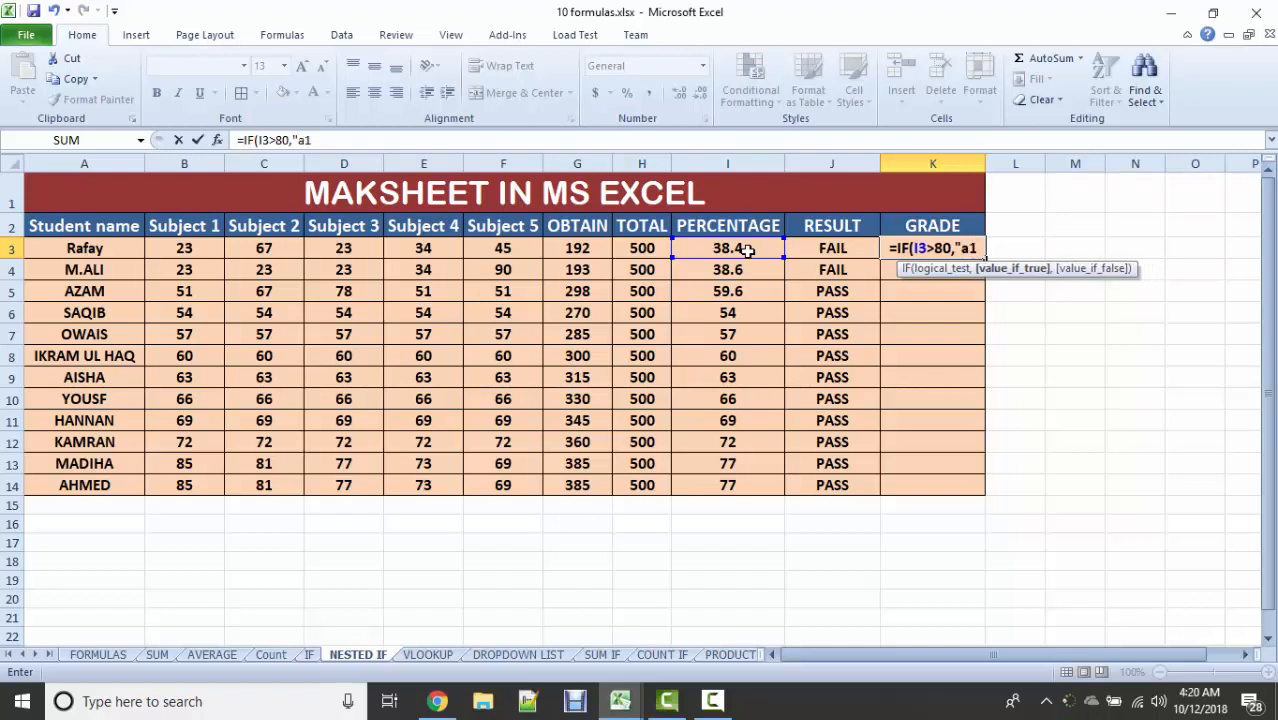
key("BackSpace")
type("A1\"")
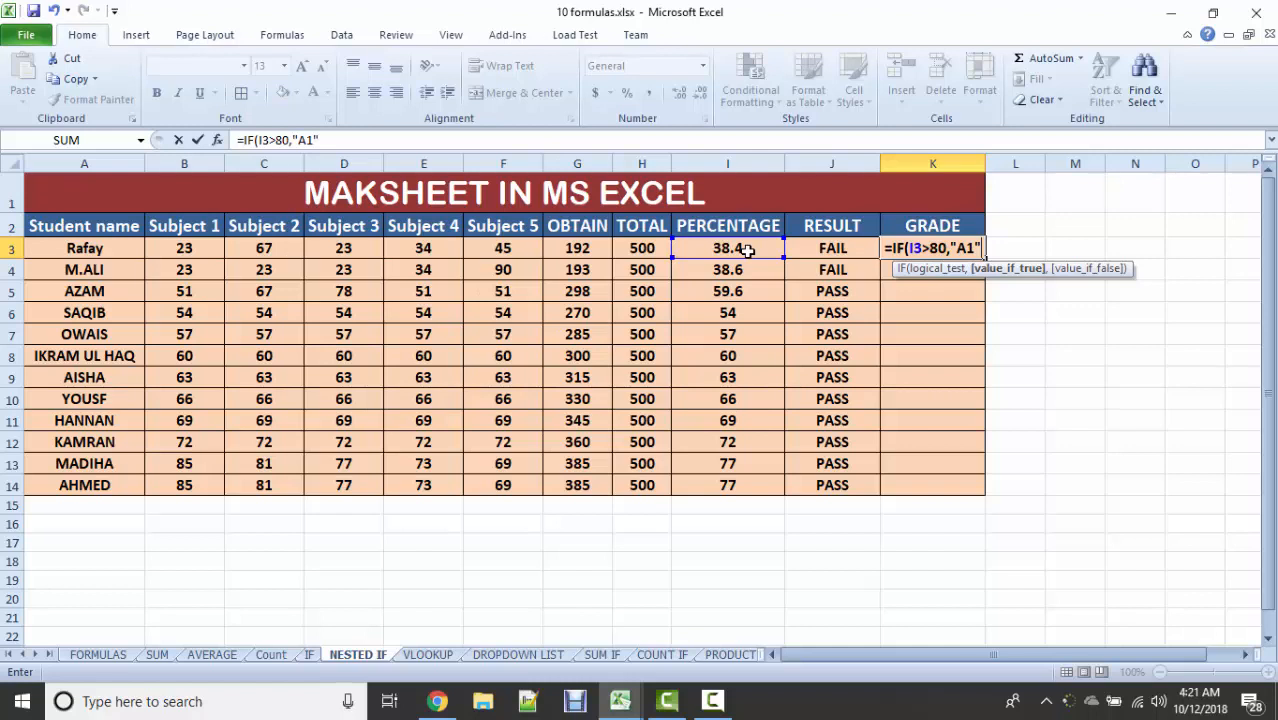
type(",")
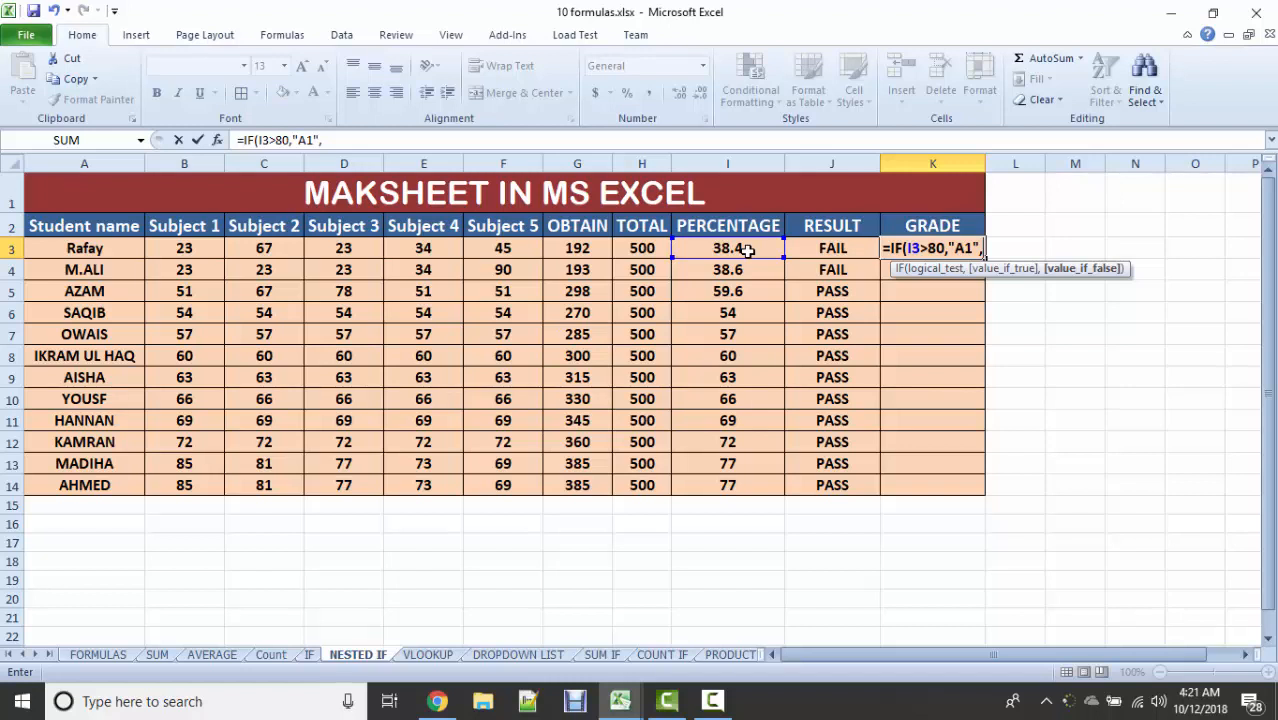
Step: Nest a second IF as the false argument, testing I3>70 and returning "A" when true
type("IF")
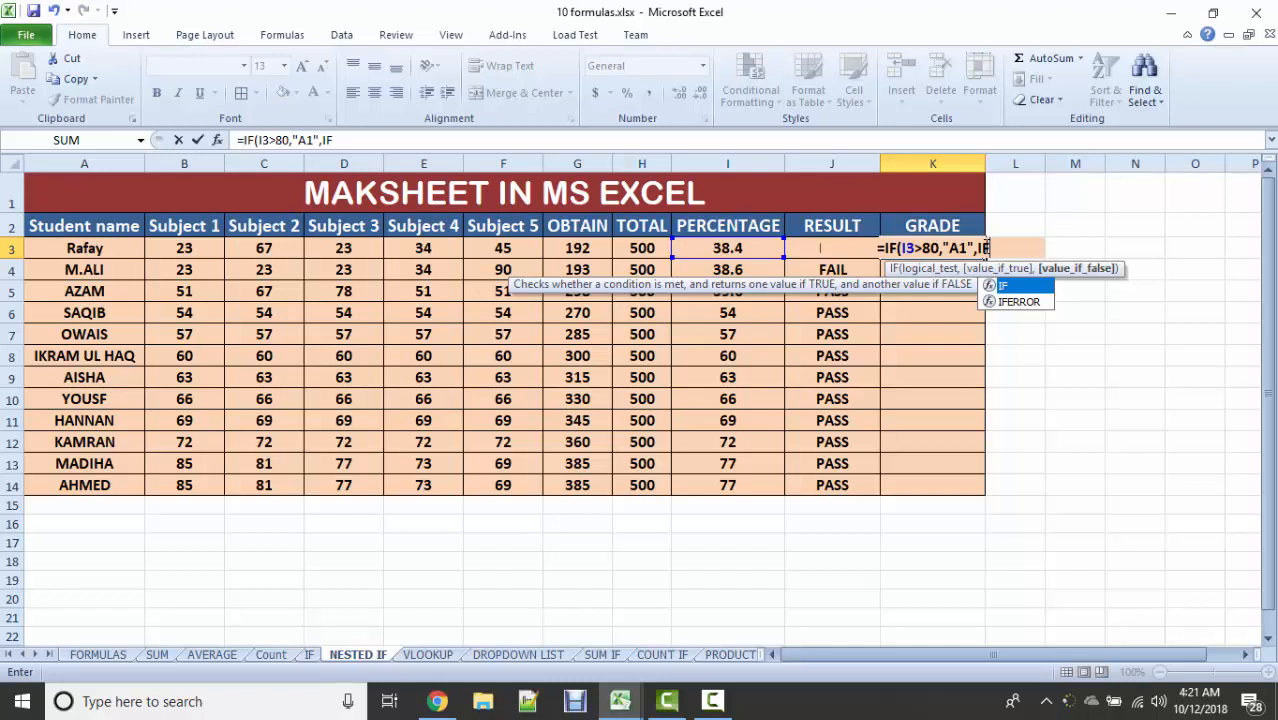
type("(")
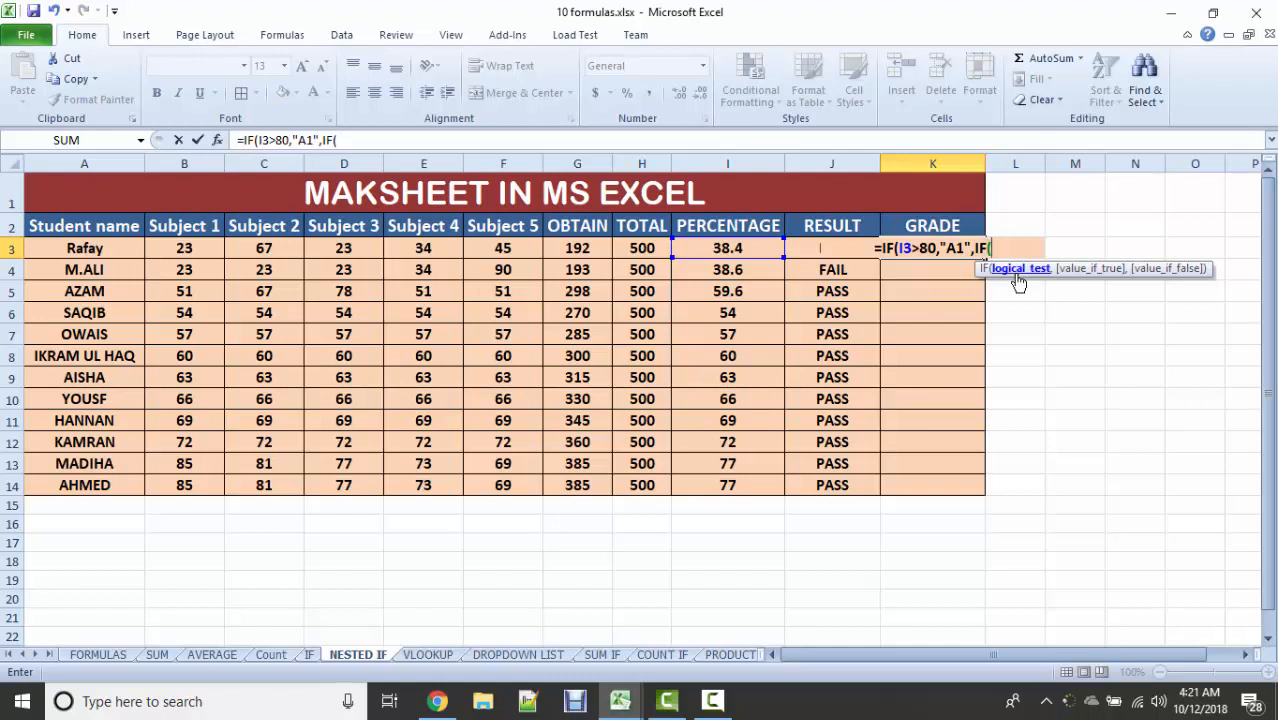
left_click(757, 247)
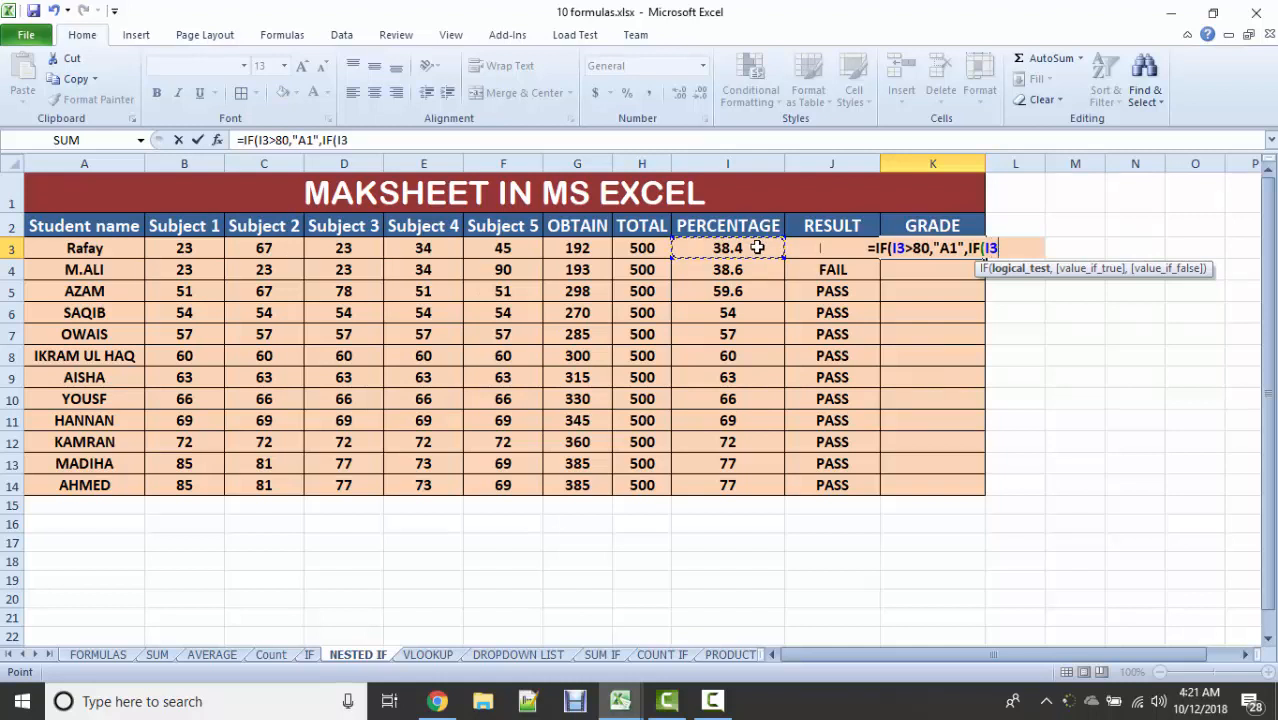
type(">")
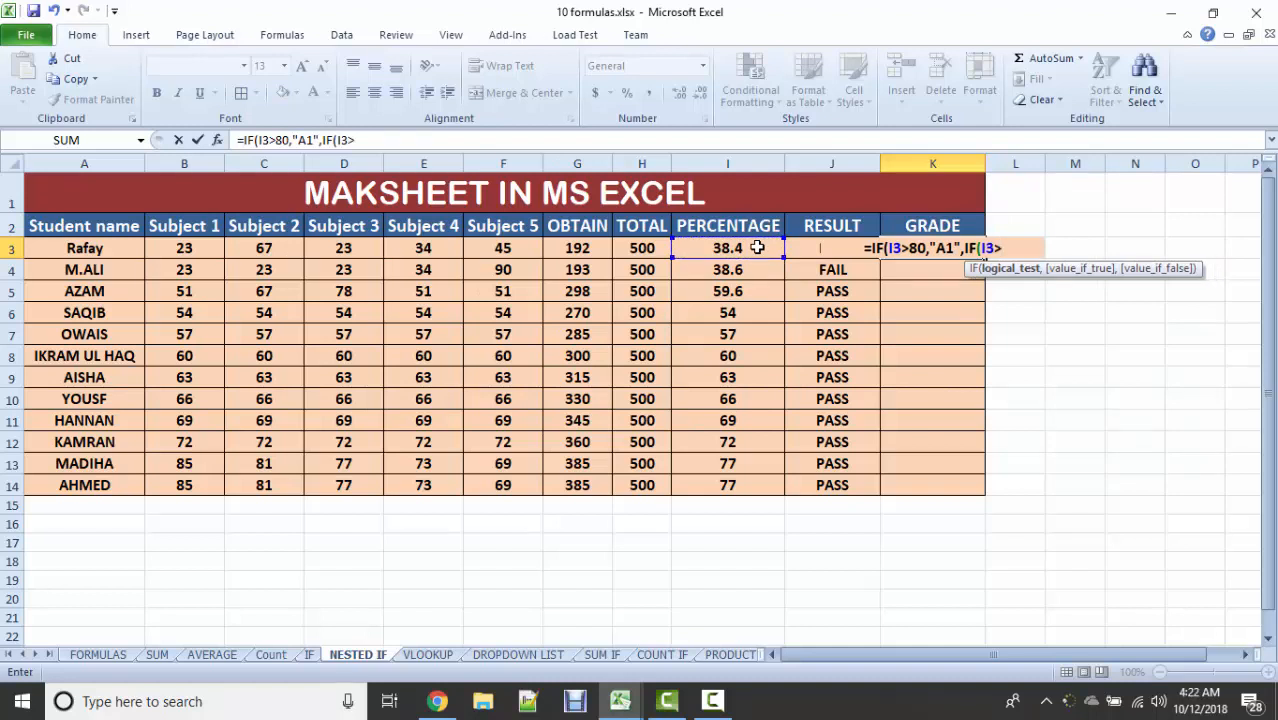
type("70")
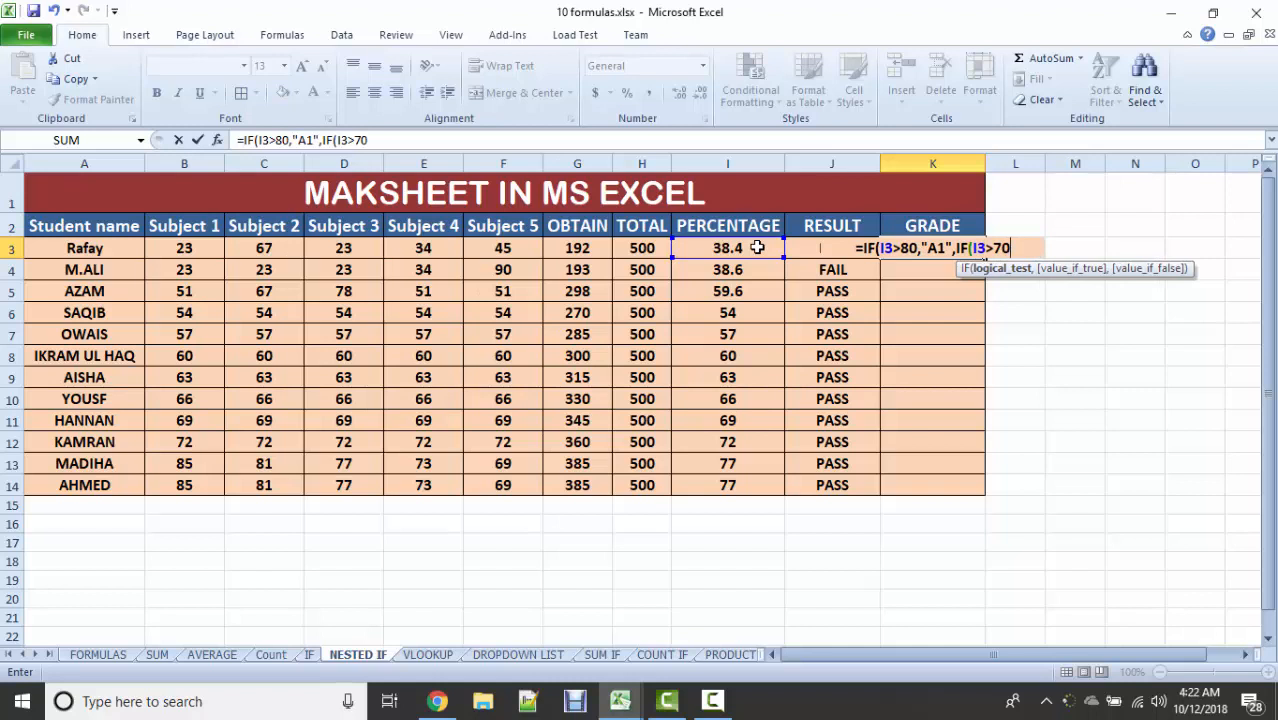
type(",\"")
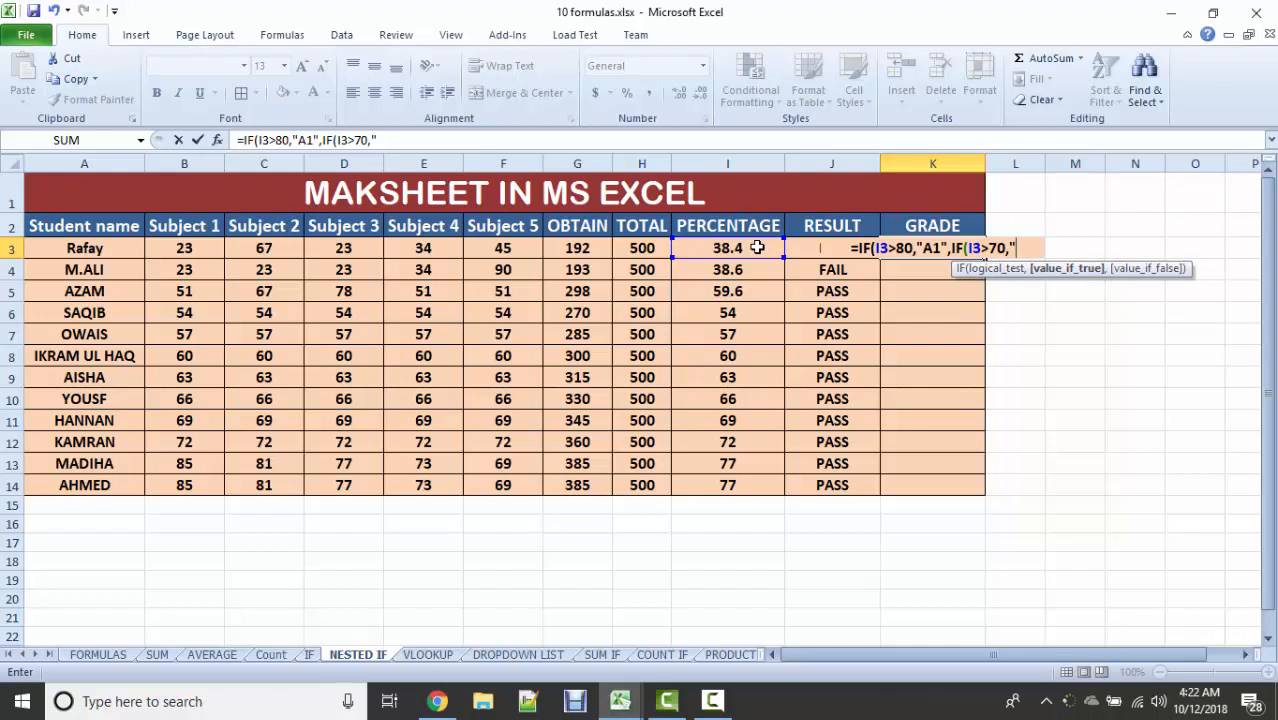
type("A")
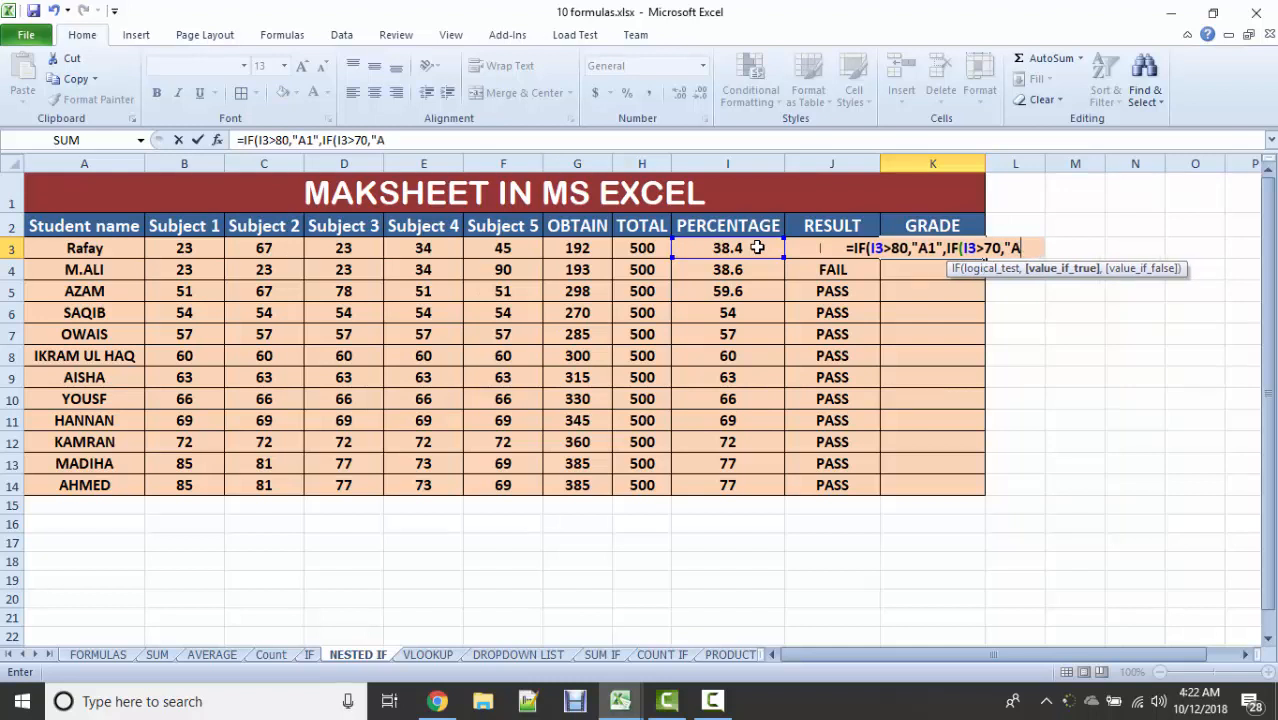
type("\"")
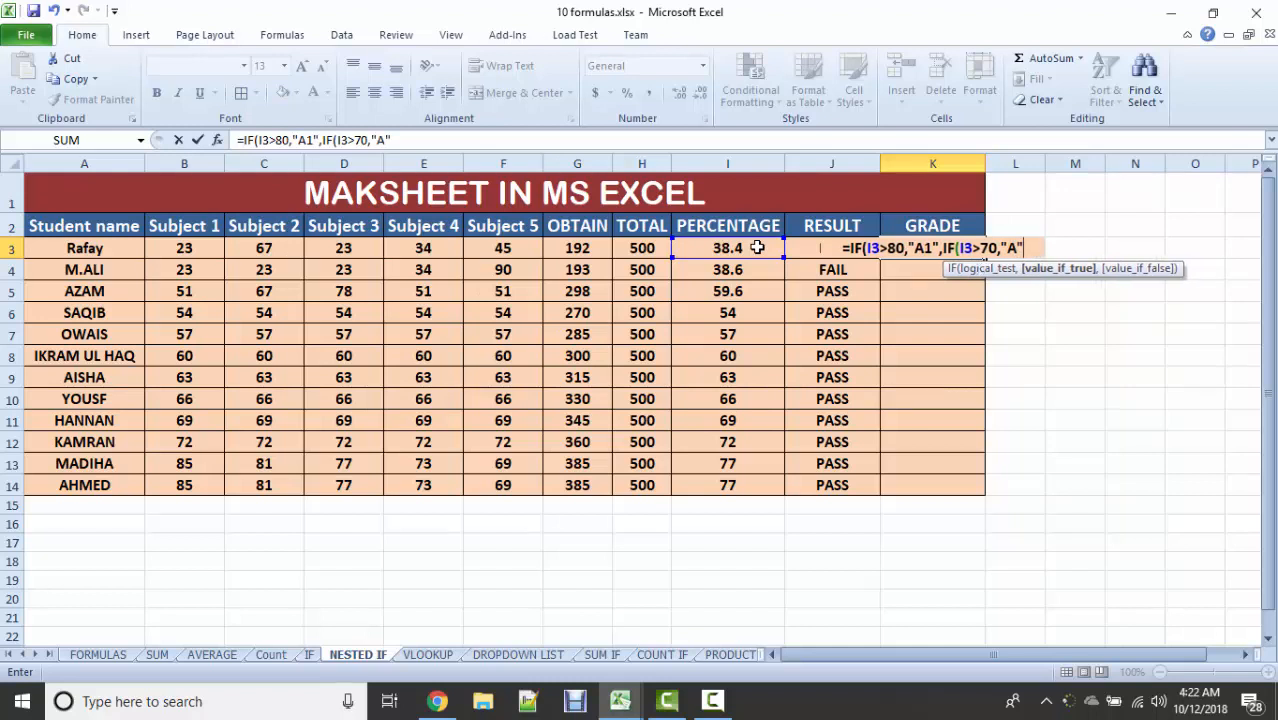
type(",")
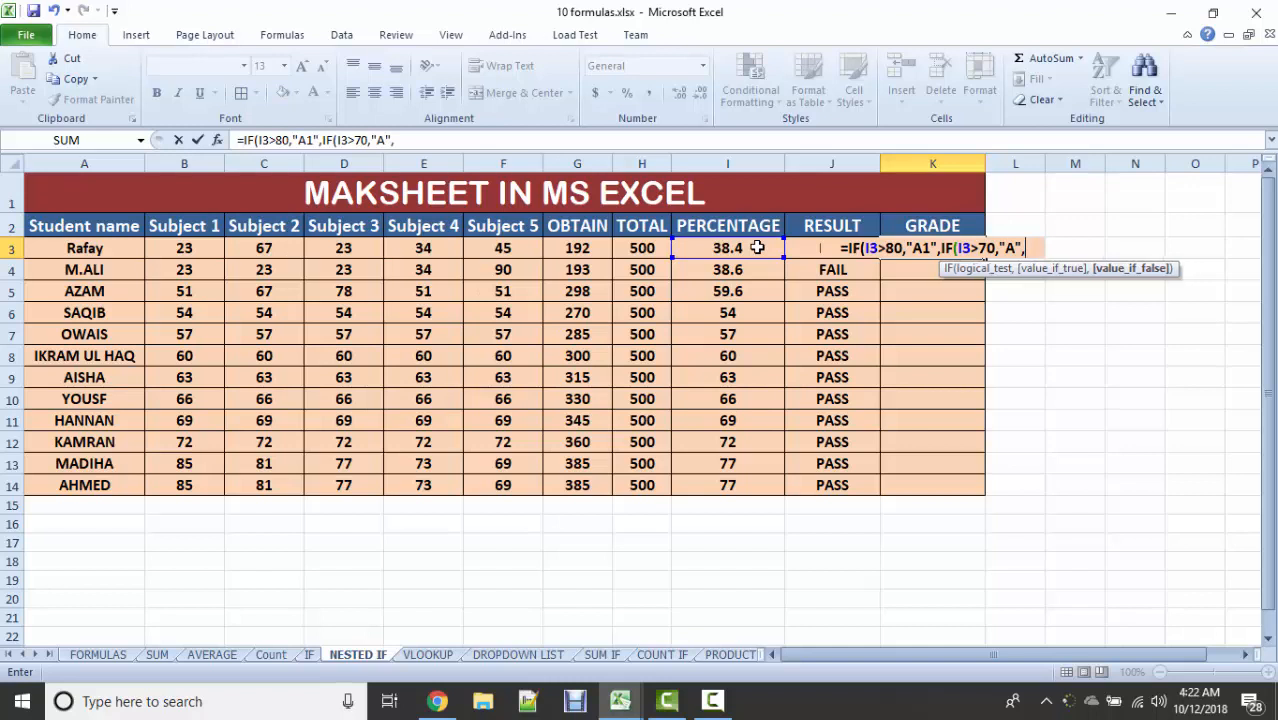
Step: Nest a third IF as the false argument, testing I3>60 and returning "B" when true
type("IF(")
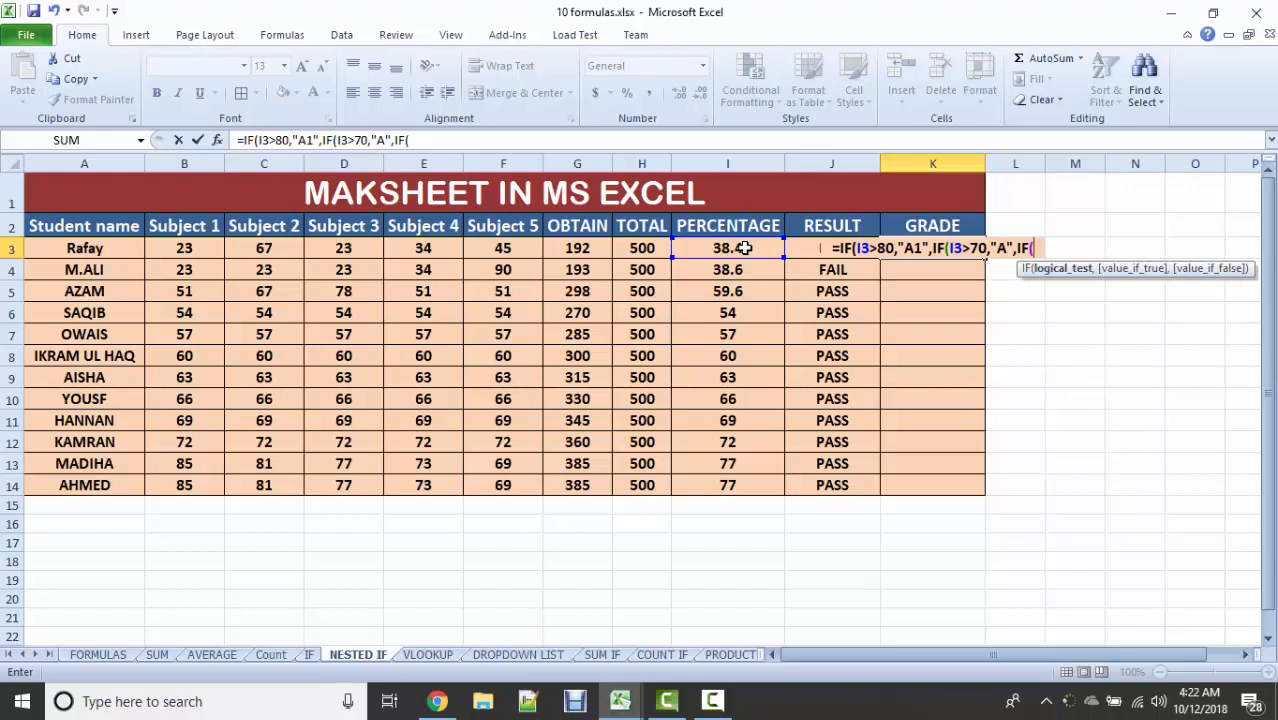
left_click(745, 248)
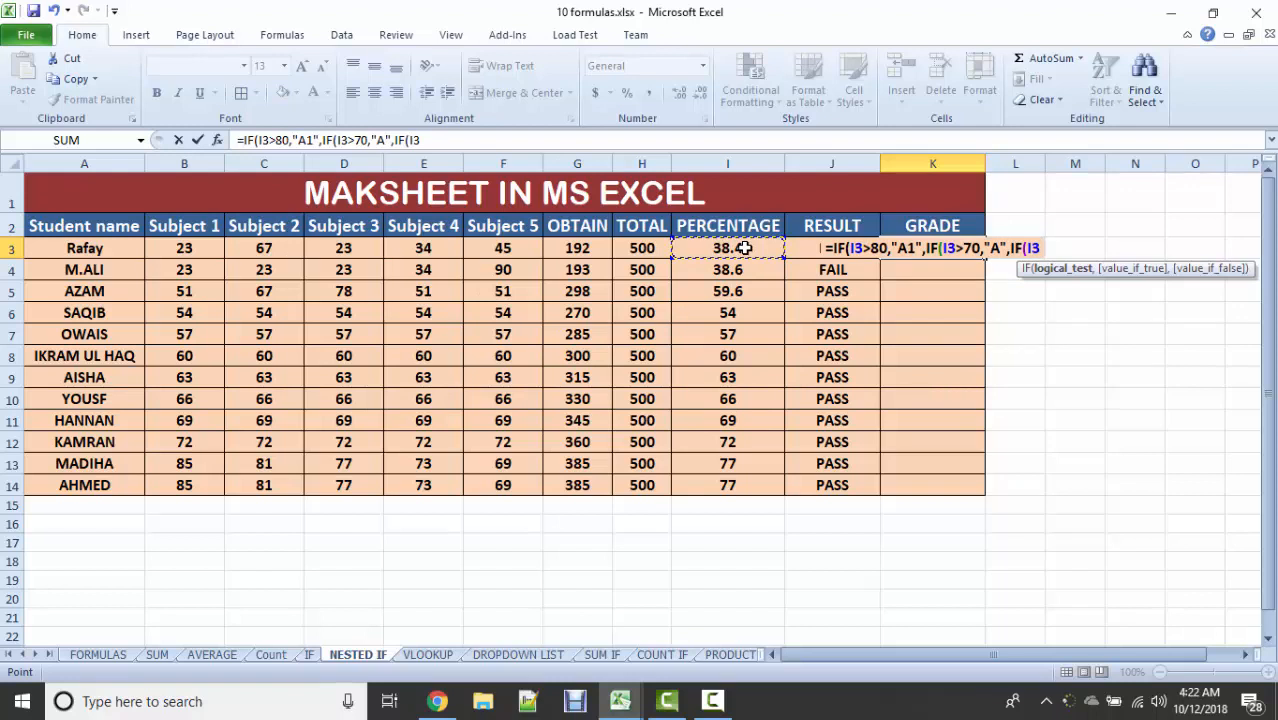
type(">")
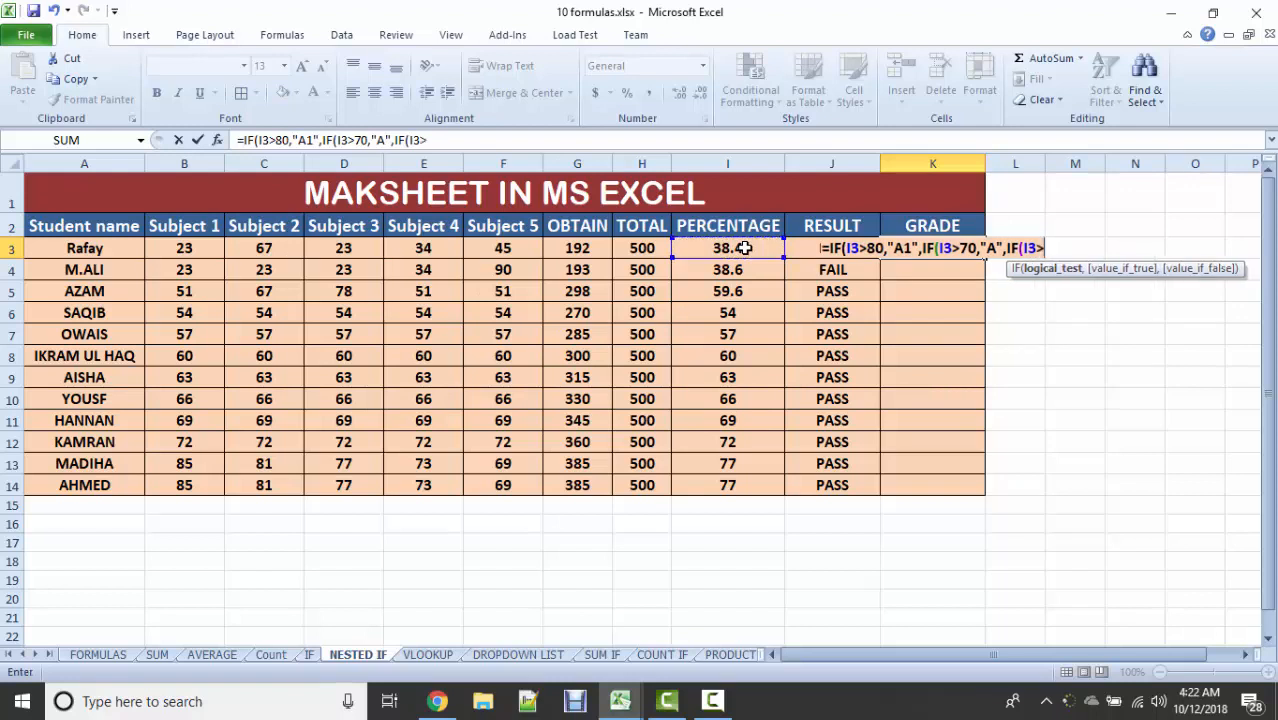
type("60")
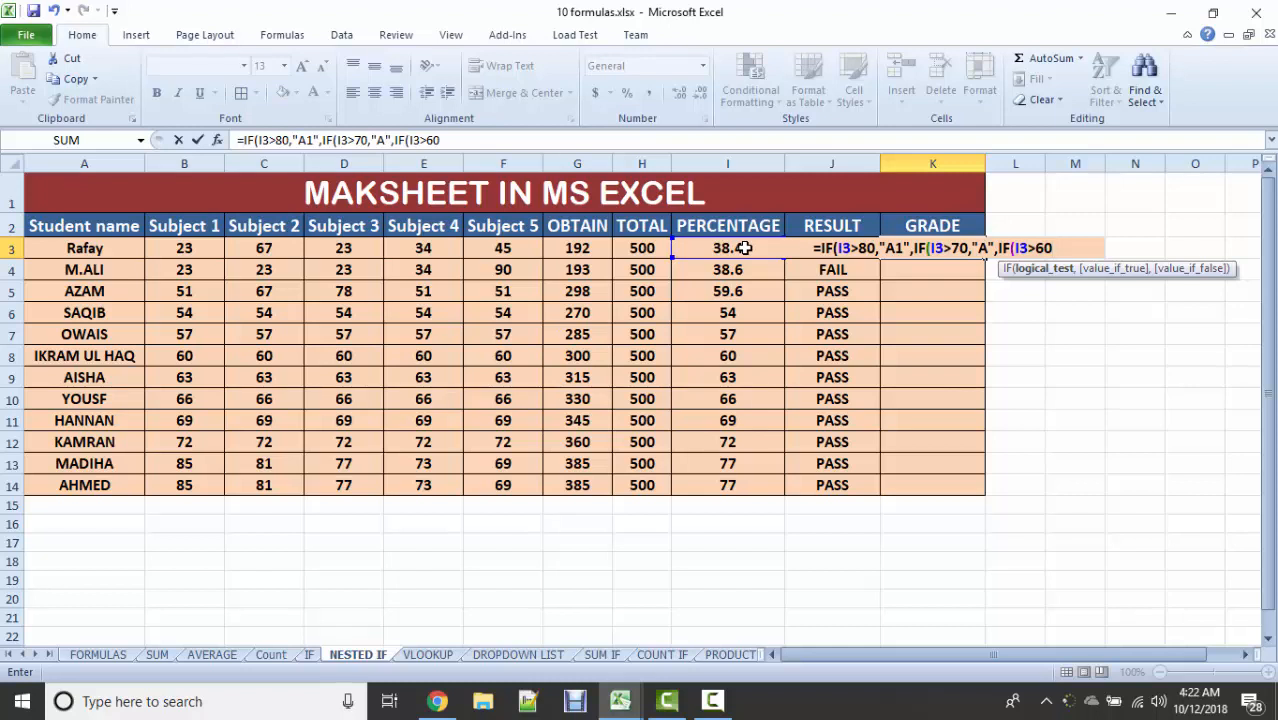
type(",")
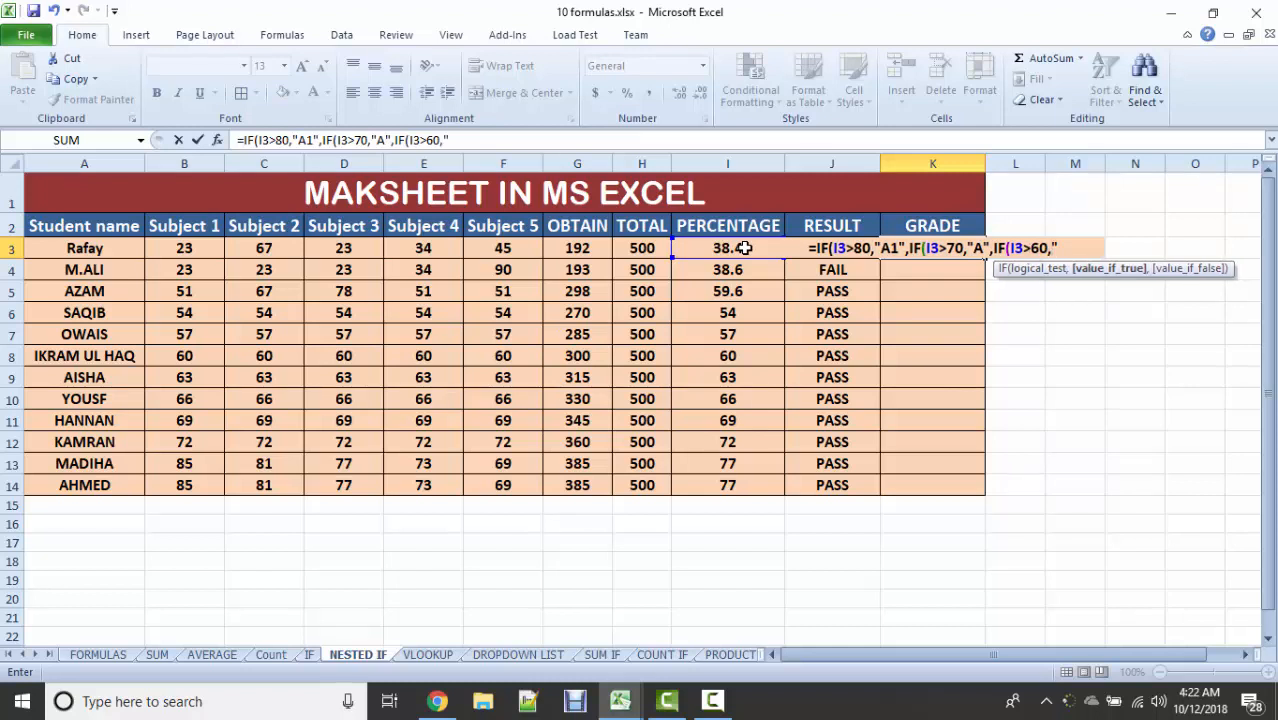
type("\"B")
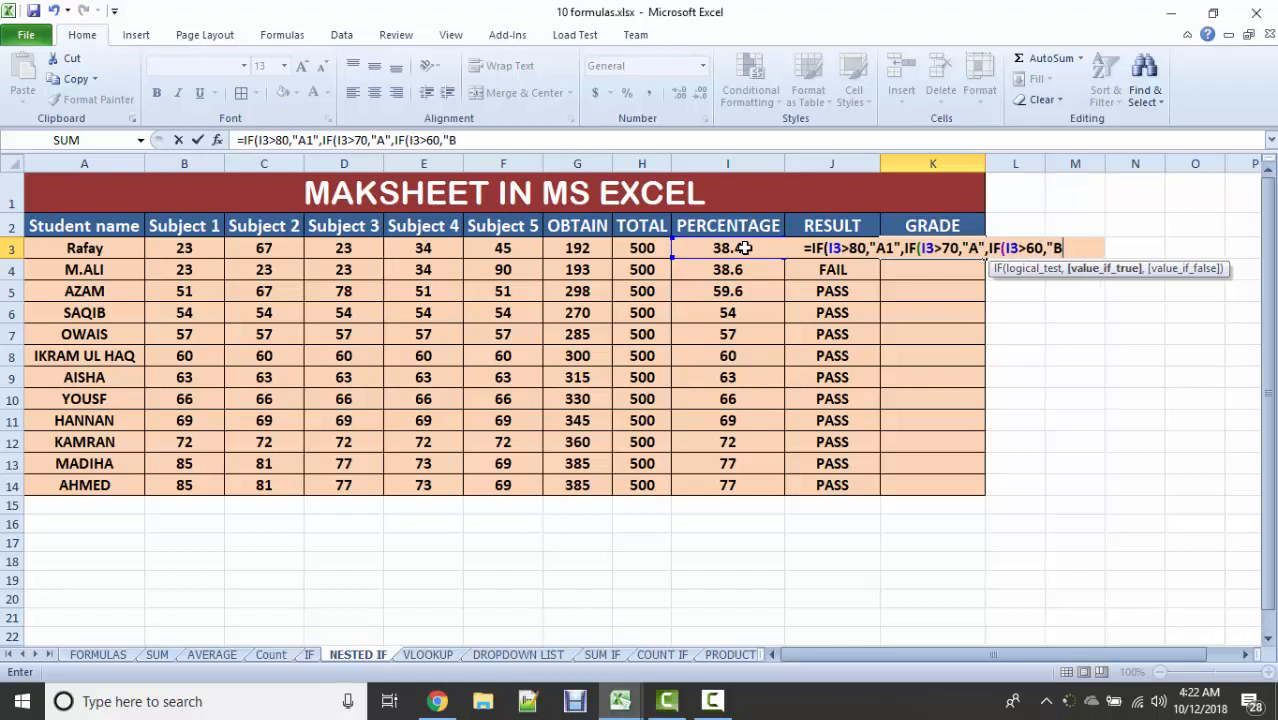
type("\"")
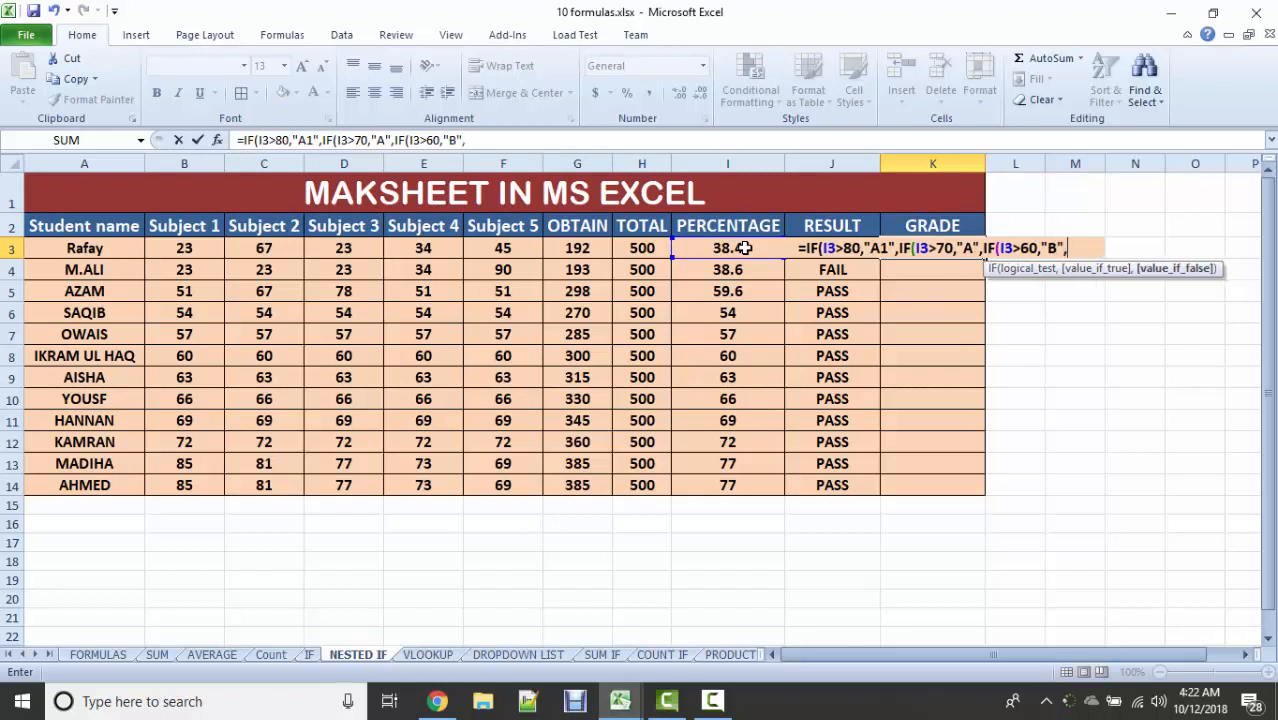
Step: Nest a fourth IF testing I3>40 that returns "C" when true, and begin a text value for its false argument
type(",IF(")
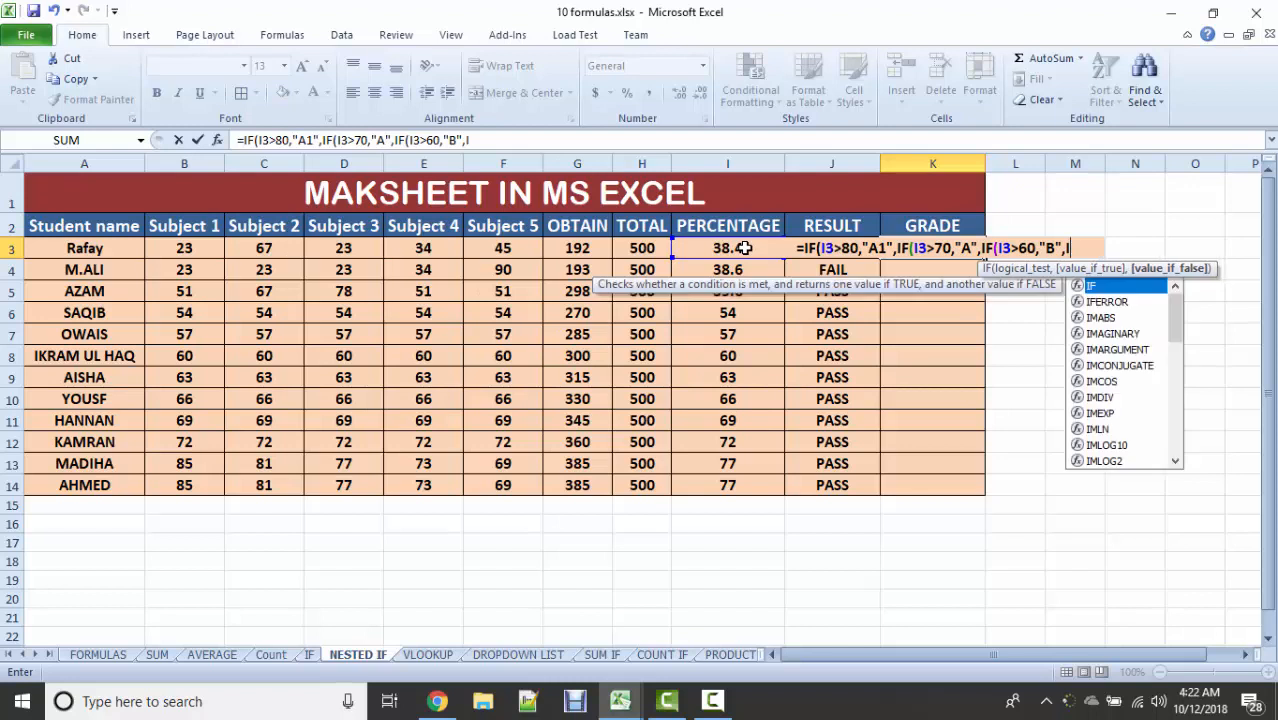
type("I3>")
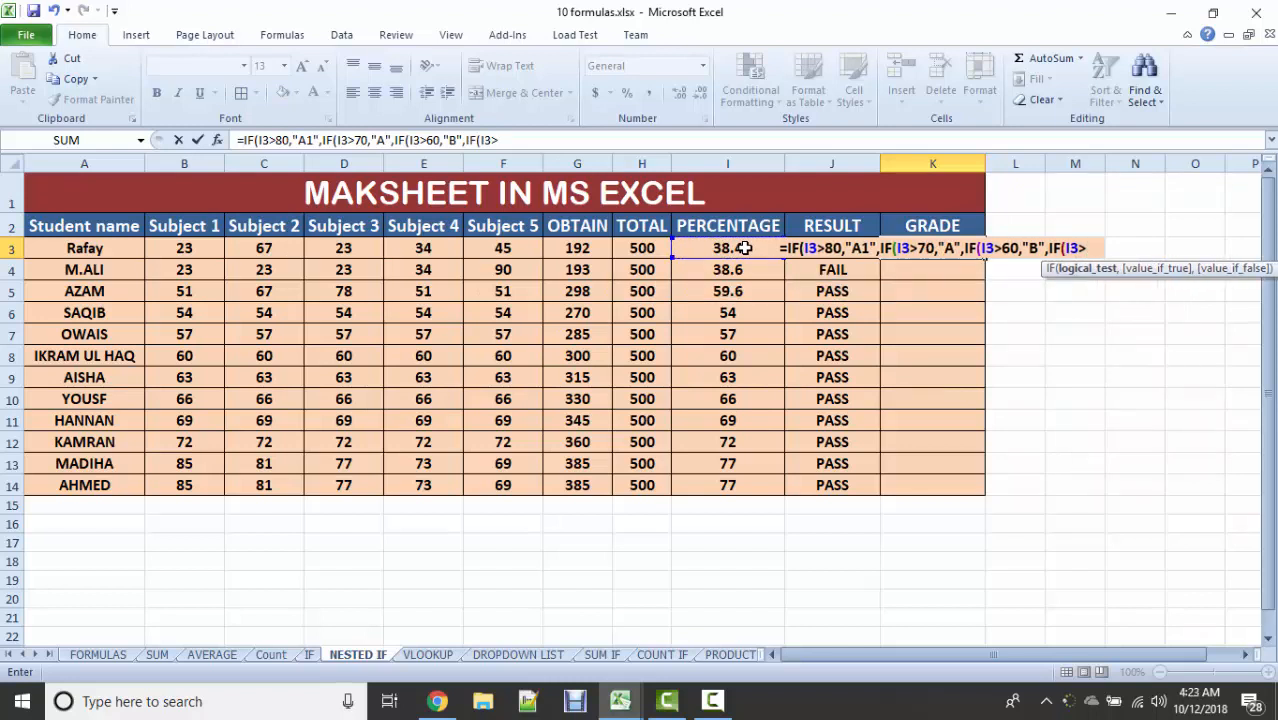
type("A")
key("BackSpace")
type("40")
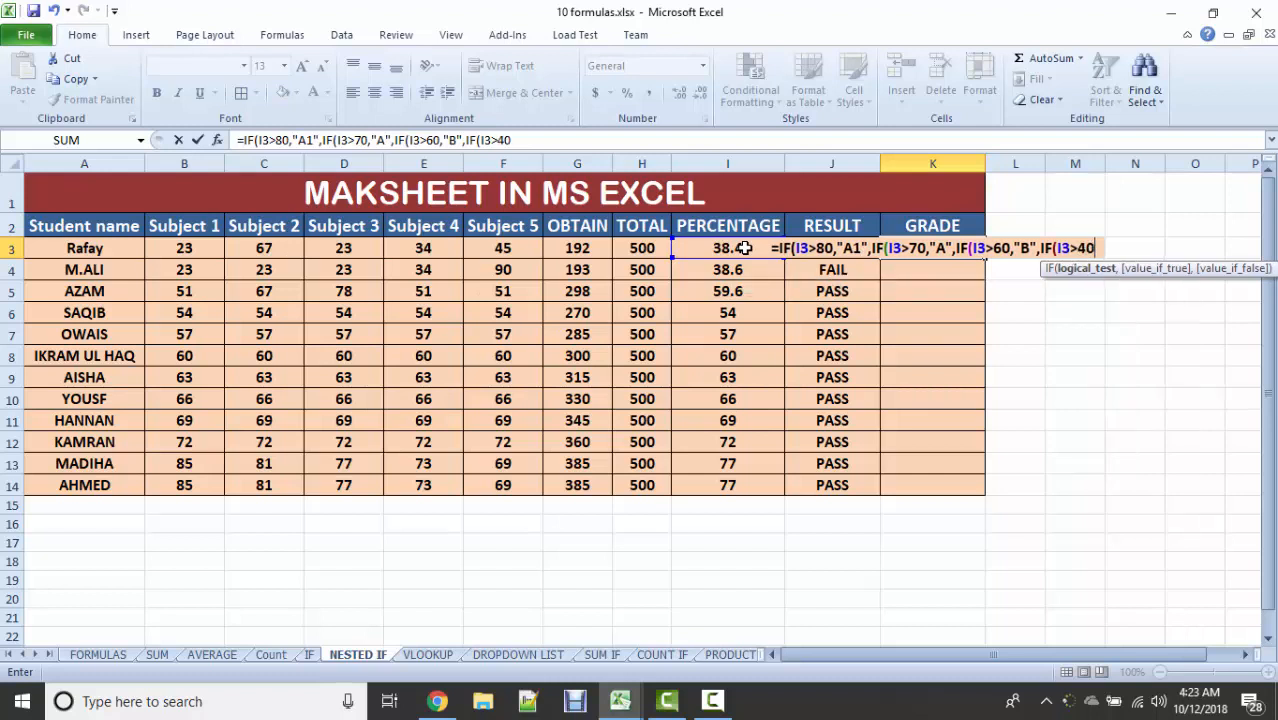
type(",")
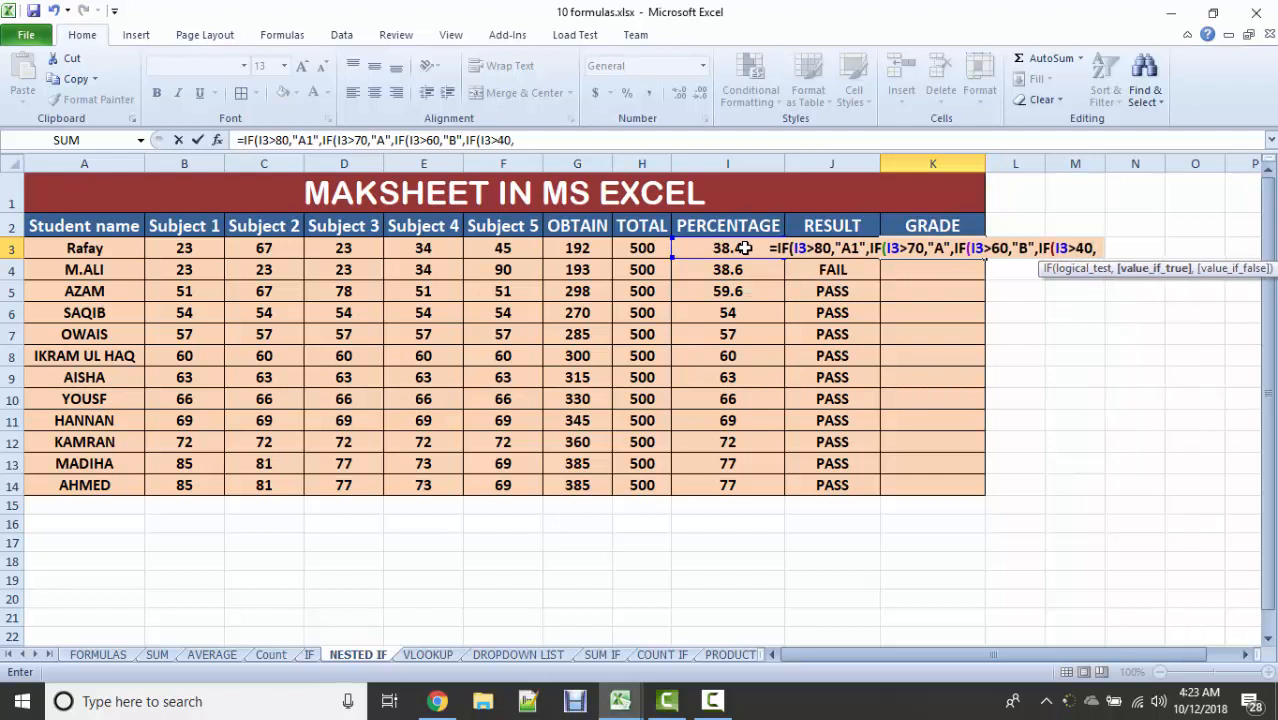
type("\"")
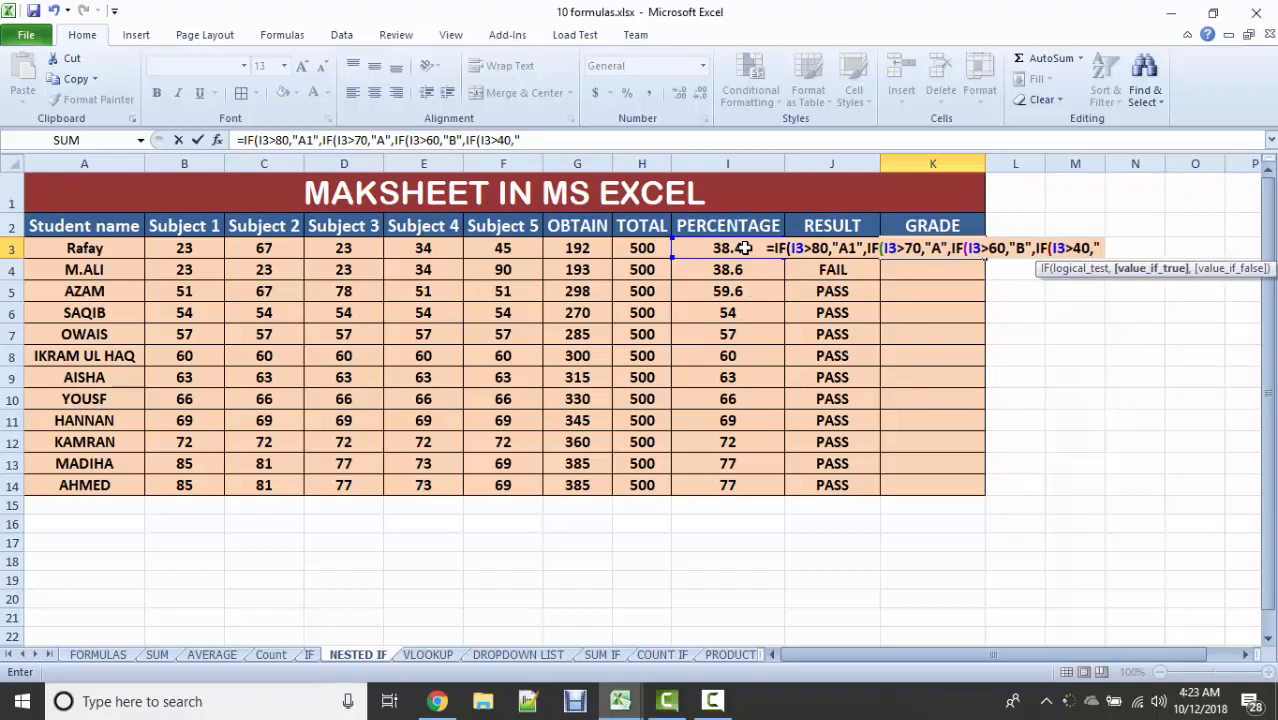
type("C")
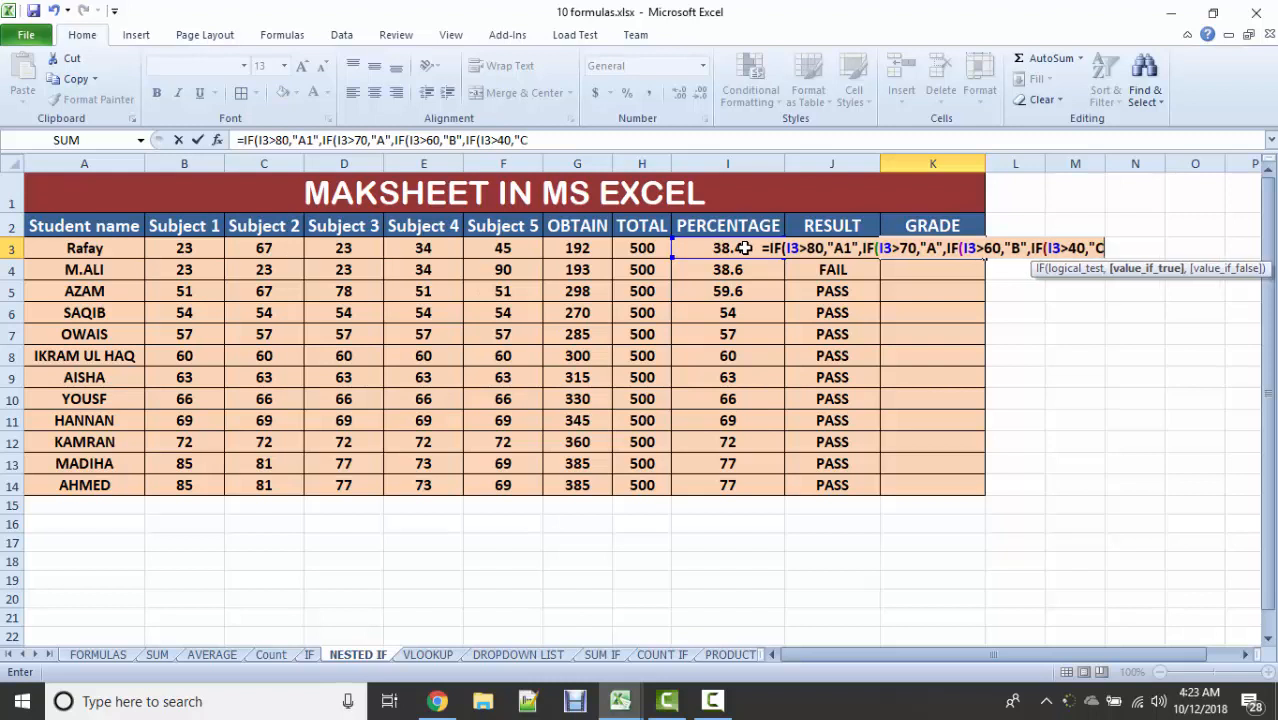
type("\",")
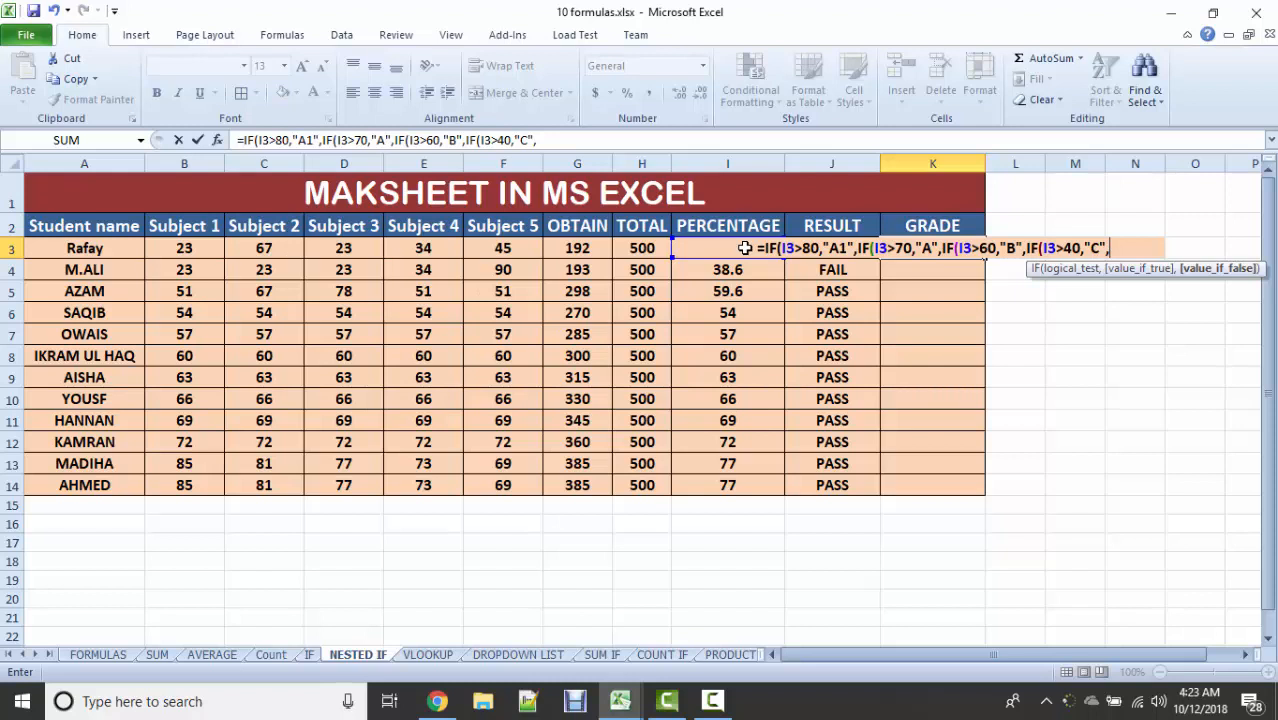
type("\"")
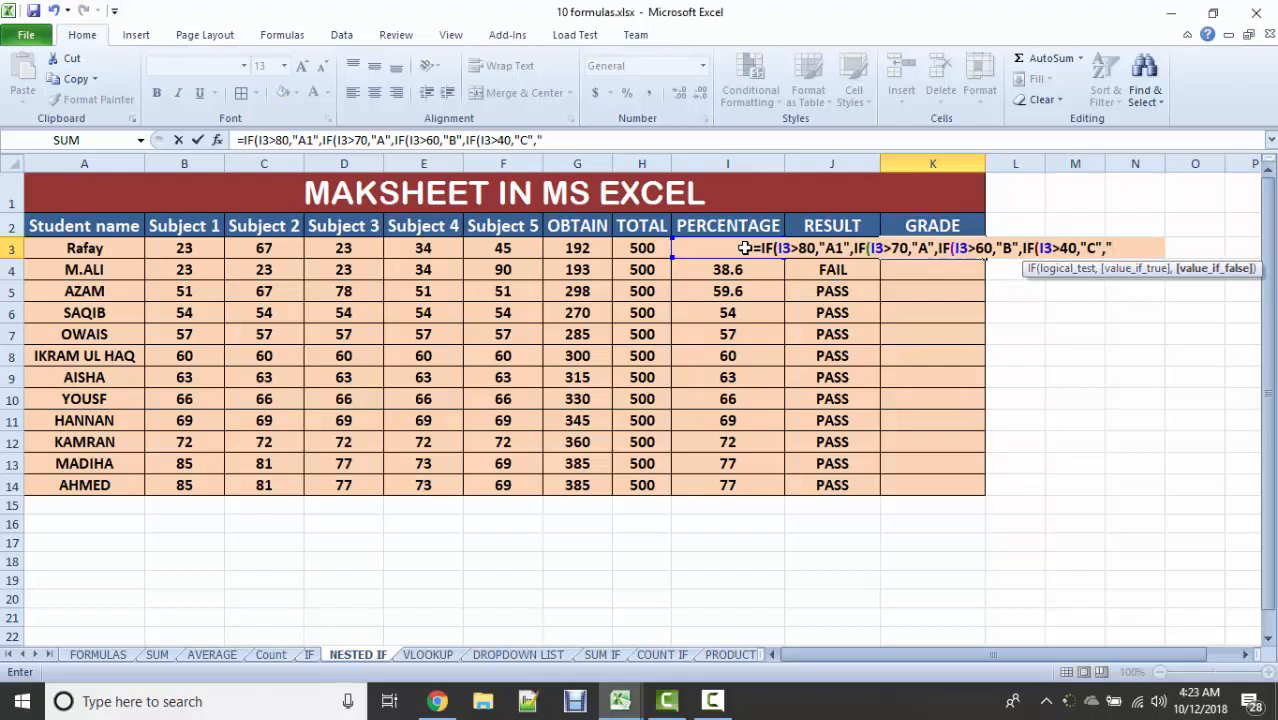
type("T")
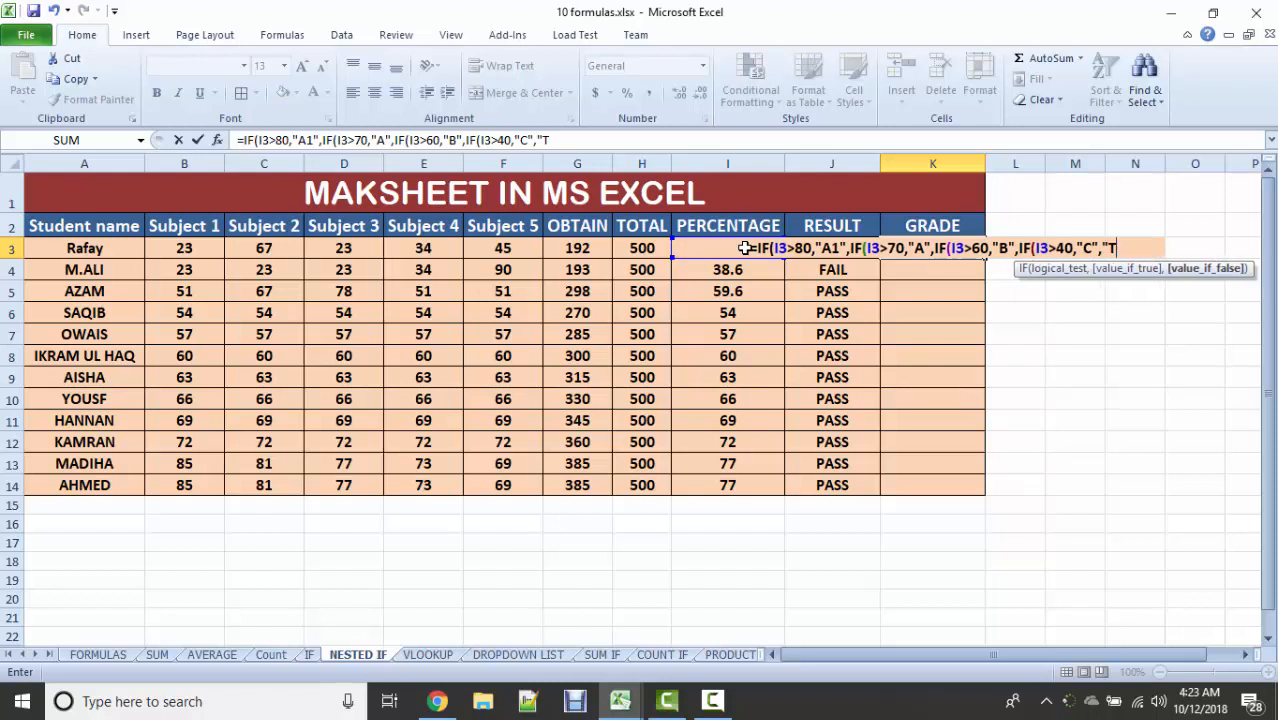
type("HERE IS N")
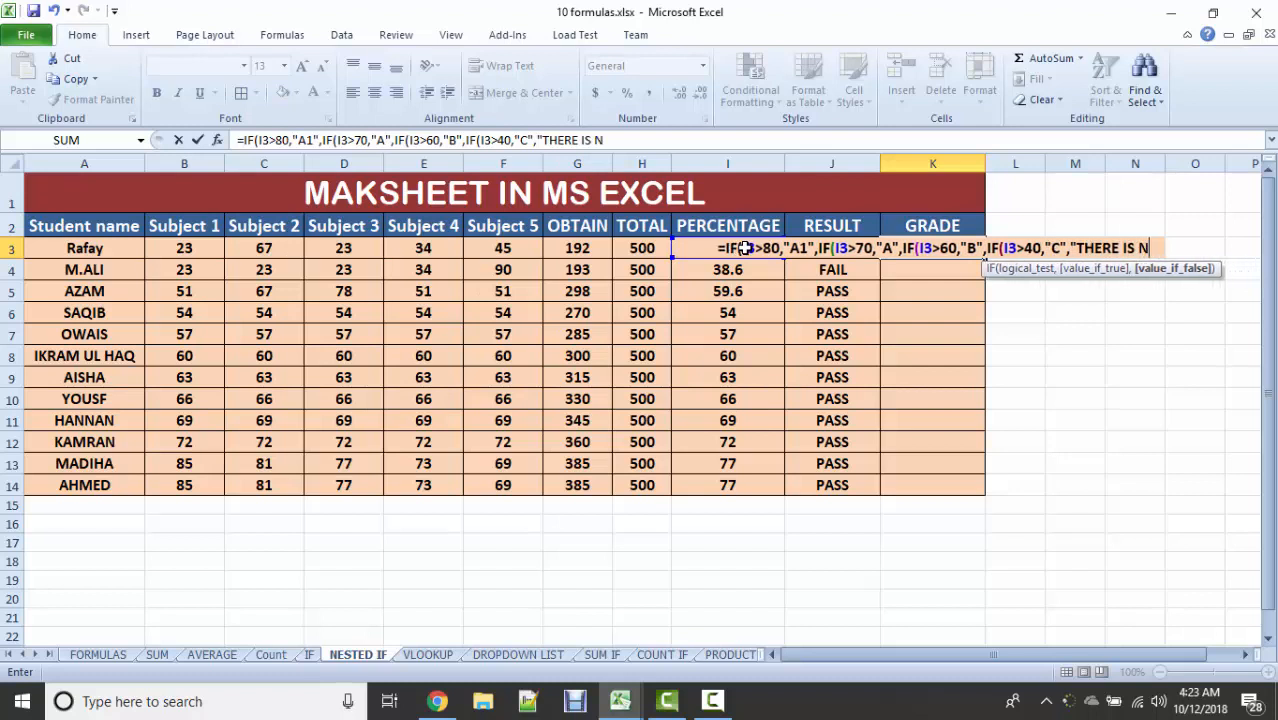
type("O GRADE ")
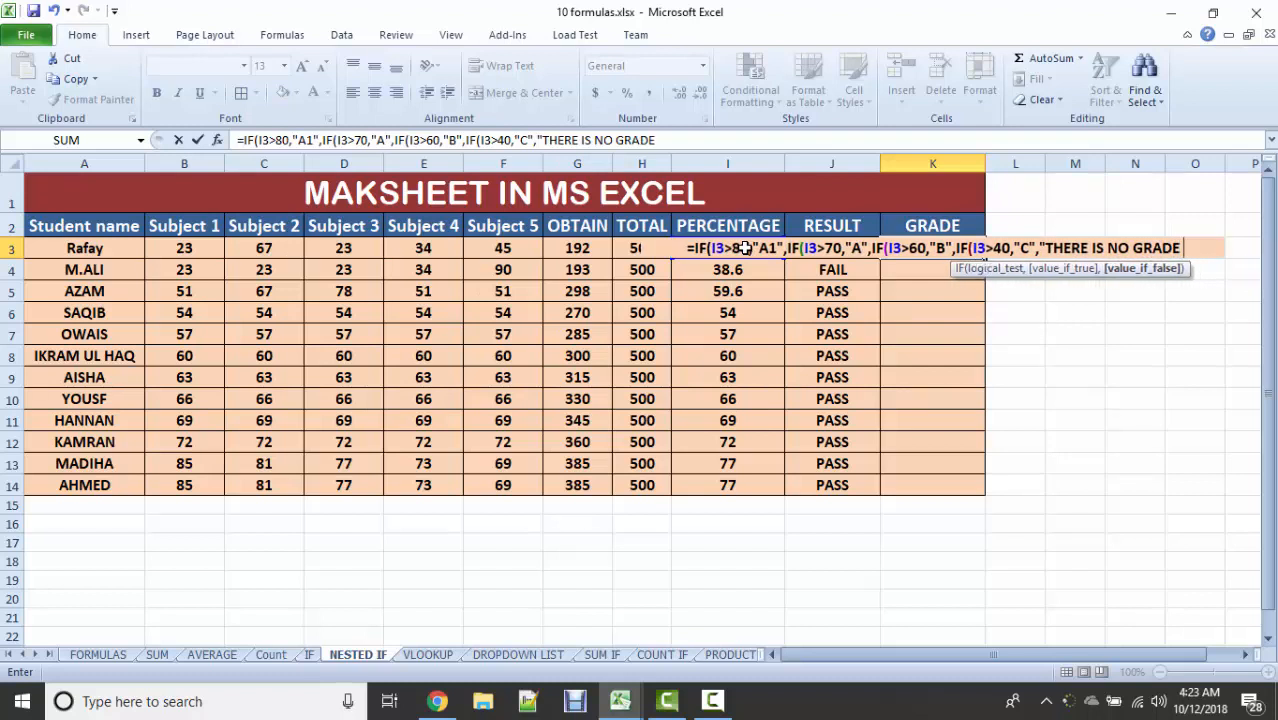
type("FOR FAILU")
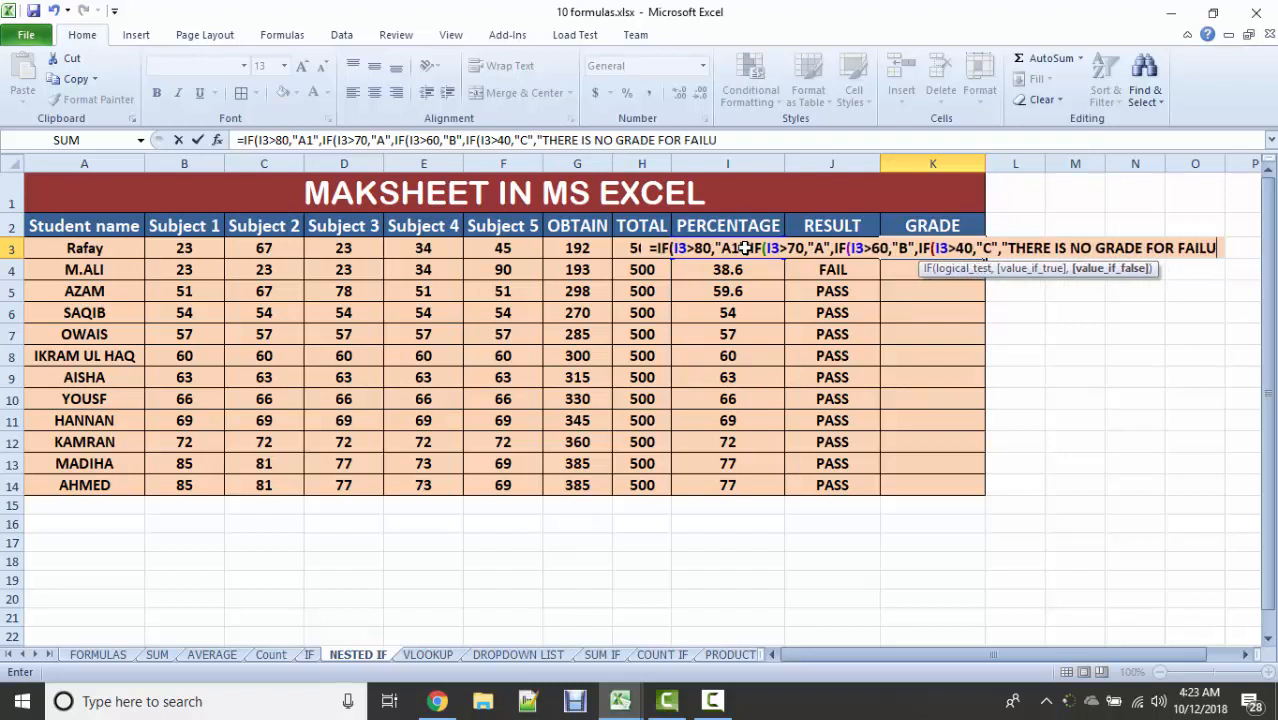
type("RE STUDEN")
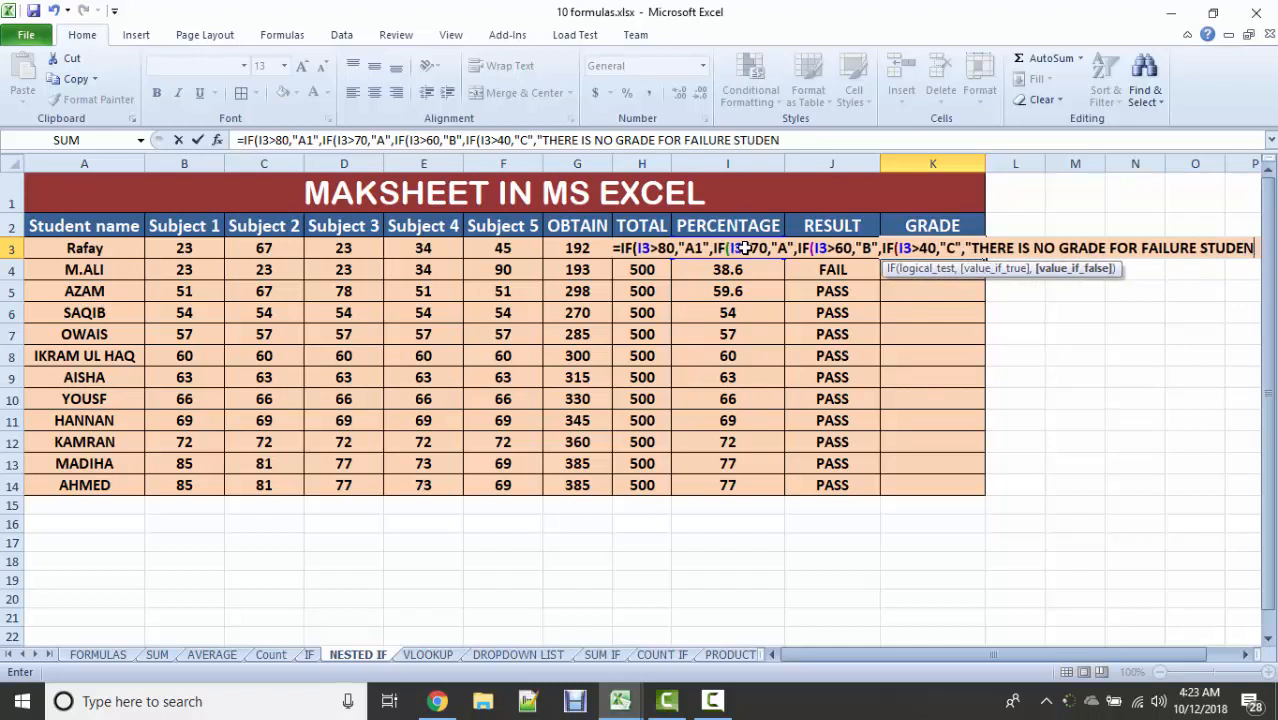
key("BackSpace")
key("BackSpace")
key("BackSpace")
key("BackSpace")
key("BackSpace")
key("BackSpace")
key("BackSpace")
key("BackSpace")
key("BackSpace")
key("BackSpace")
key("BackSpace")
key("BackSpace")
key("BackSpace")
key("BackSpace")
key("BackSpace")
key("BackSpace")
key("BackSpace")
key("BackSpace")
key("BackSpace")
key("BackSpace")
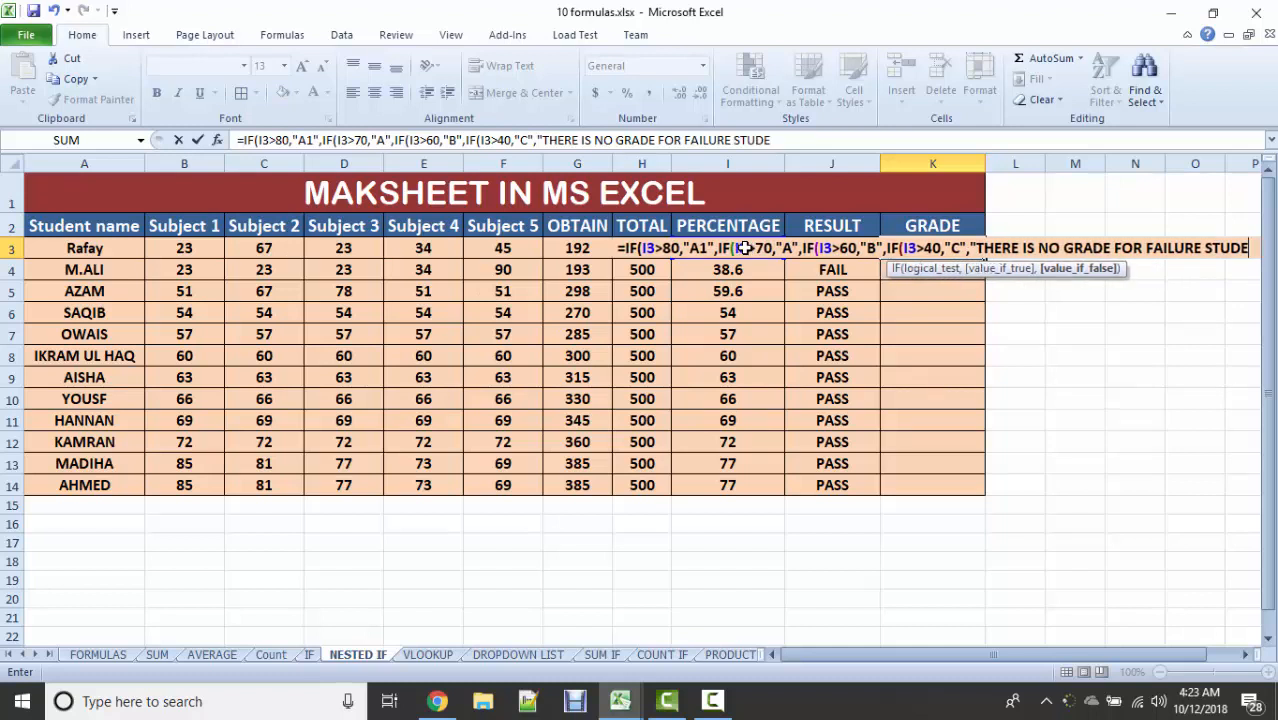
key("BackSpace")
key("BackSpace")
key("BackSpace")
key("BackSpace")
key("BackSpace")
key("BackSpace")
key("BackSpace")
key("BackSpace")
key("BackSpace")
key("BackSpace")
key("BackSpace")
key("BackSpace")
key("BackSpace")
key("BackSpace")
key("BackSpace")
key("BackSpace")
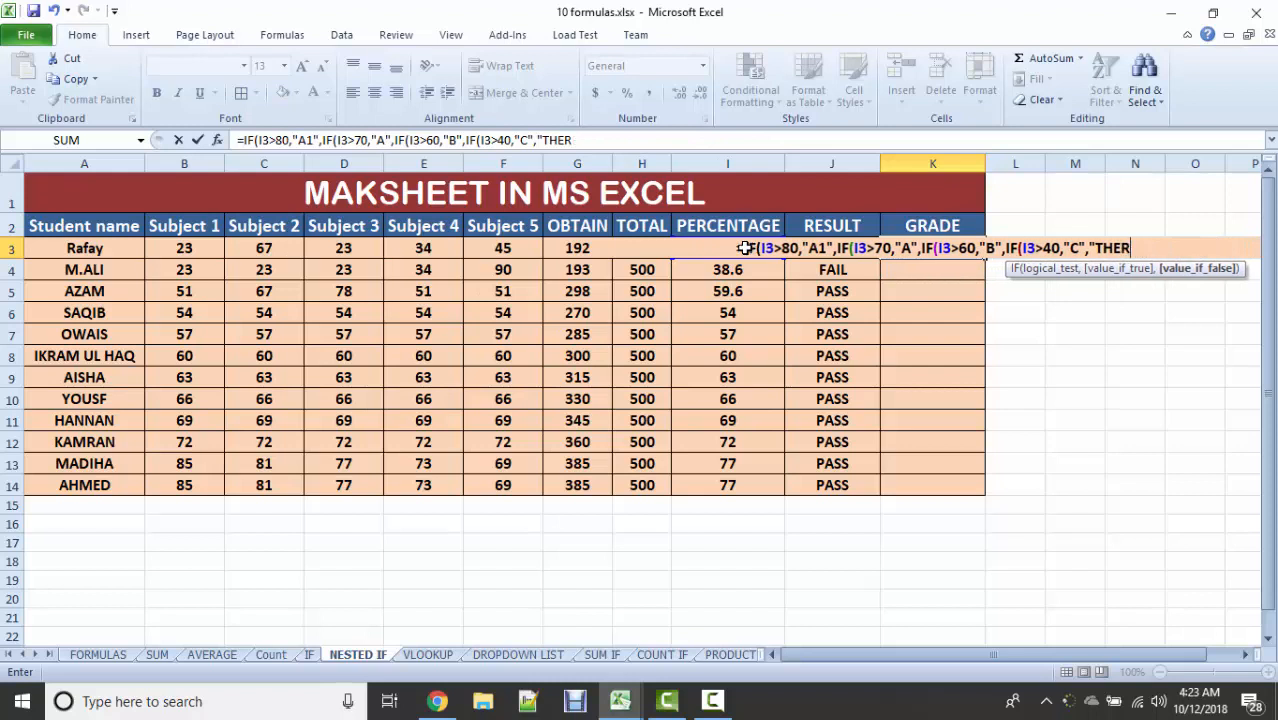
Step: Set "FAIL" as the final false value, close all four IF functions and enter the grade formula in K3
type("FA")
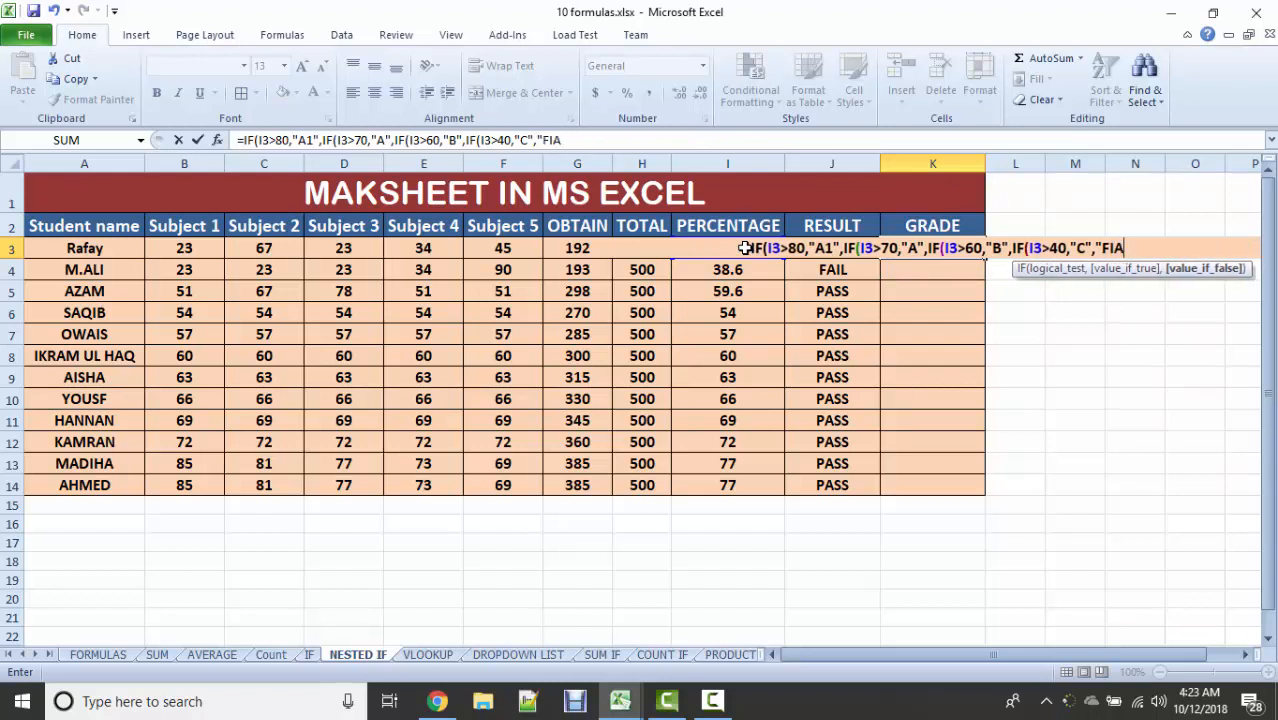
type("IL\"")
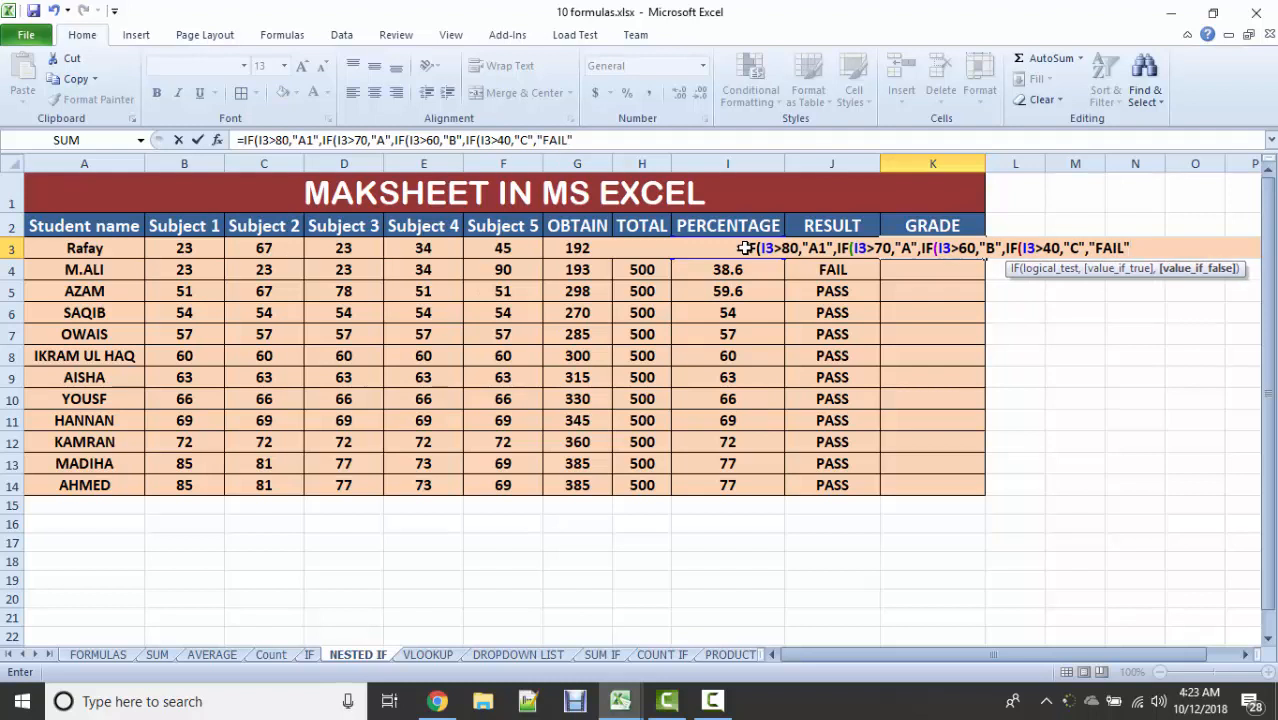
type(")")
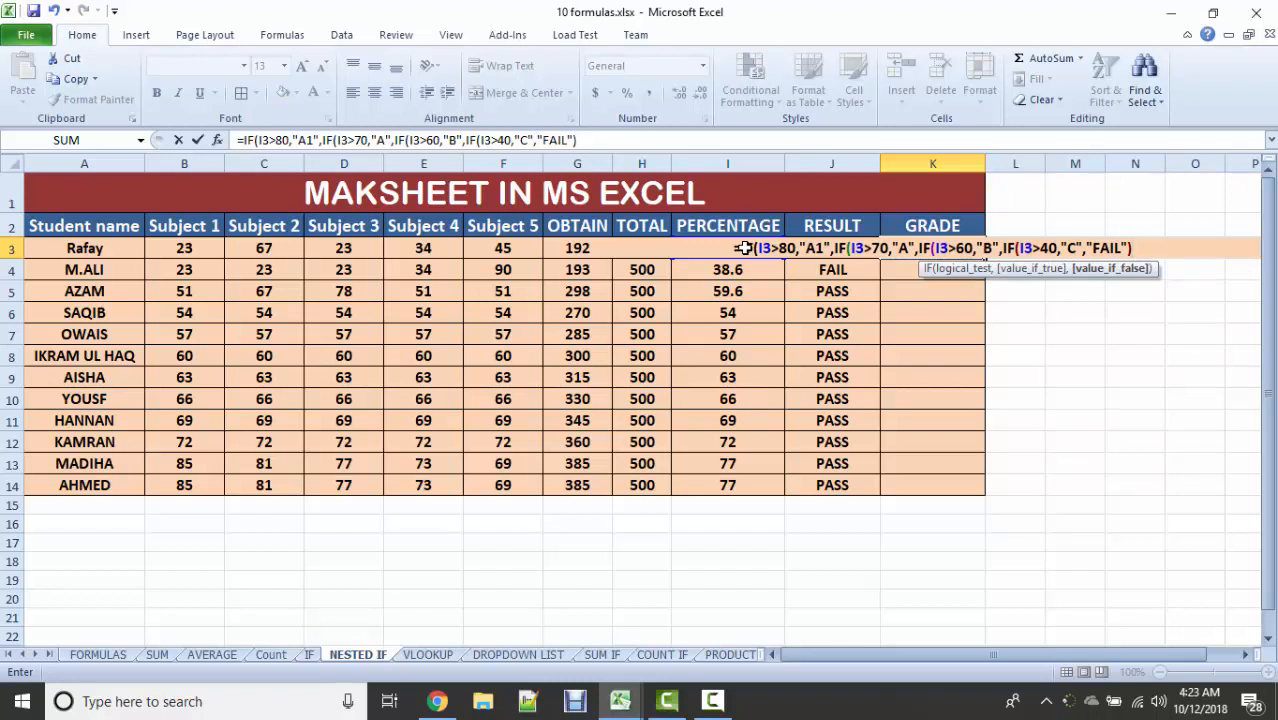
type(")")
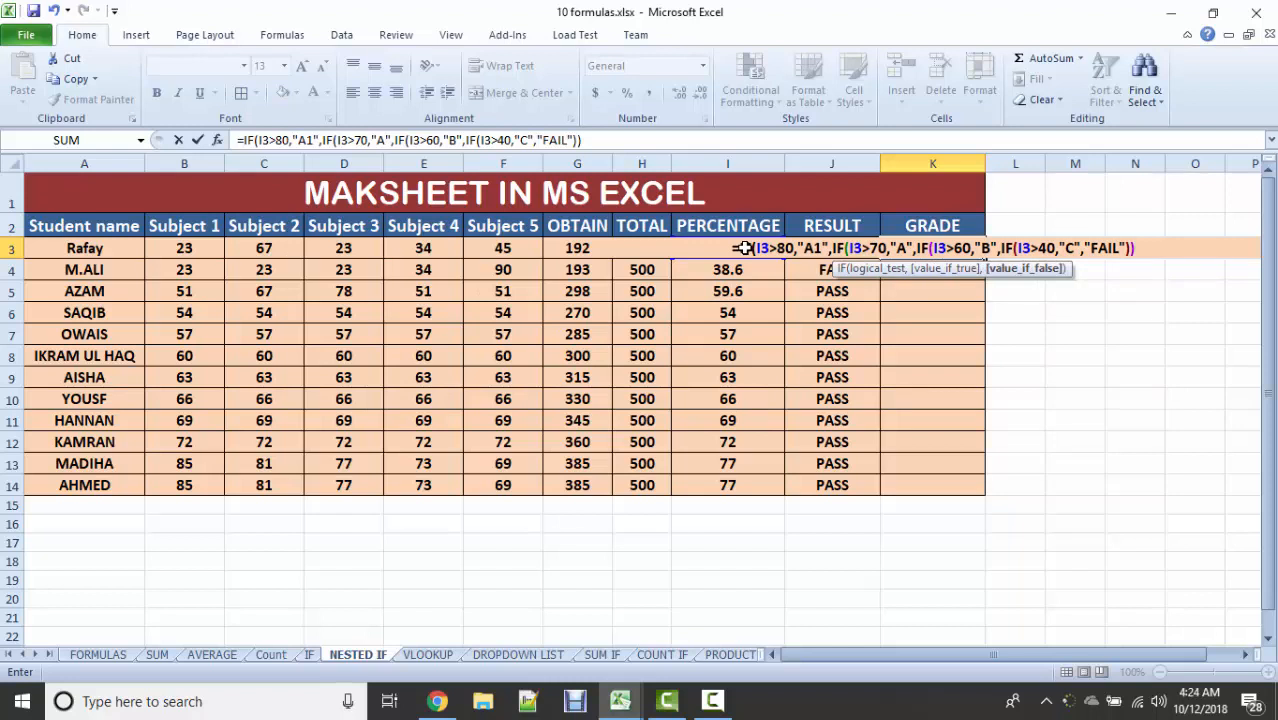
type(")")
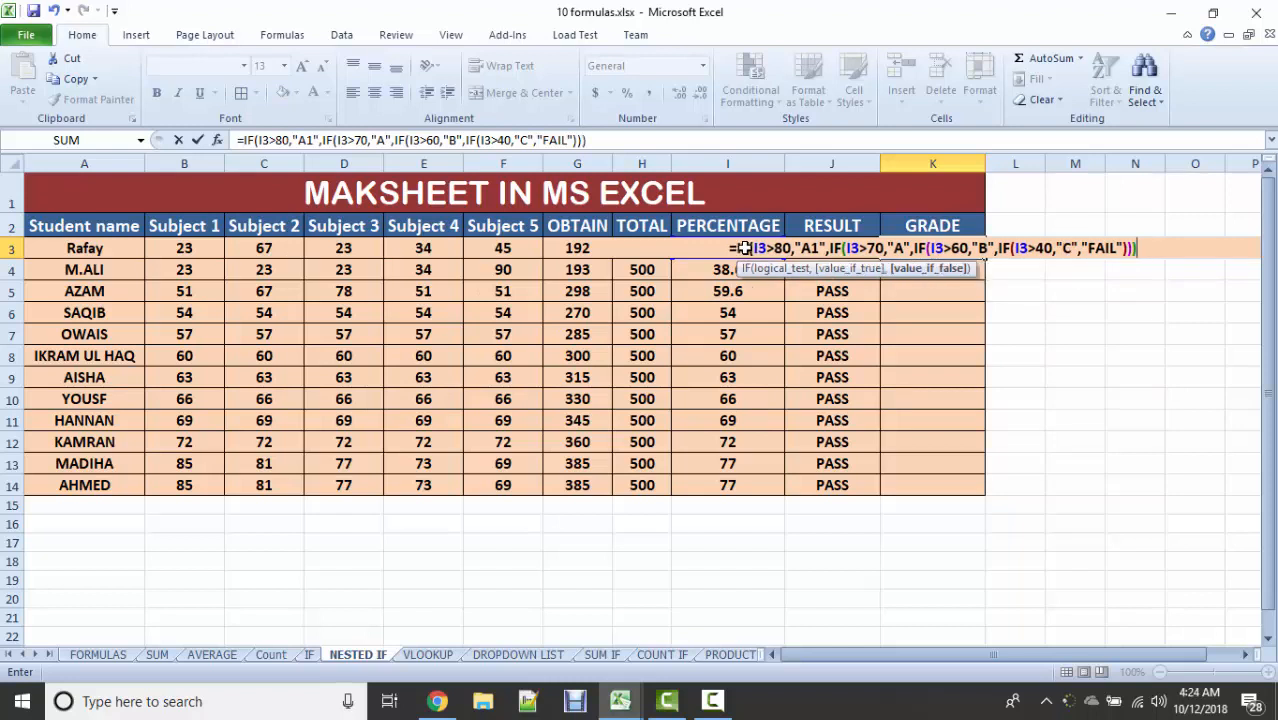
type(")")
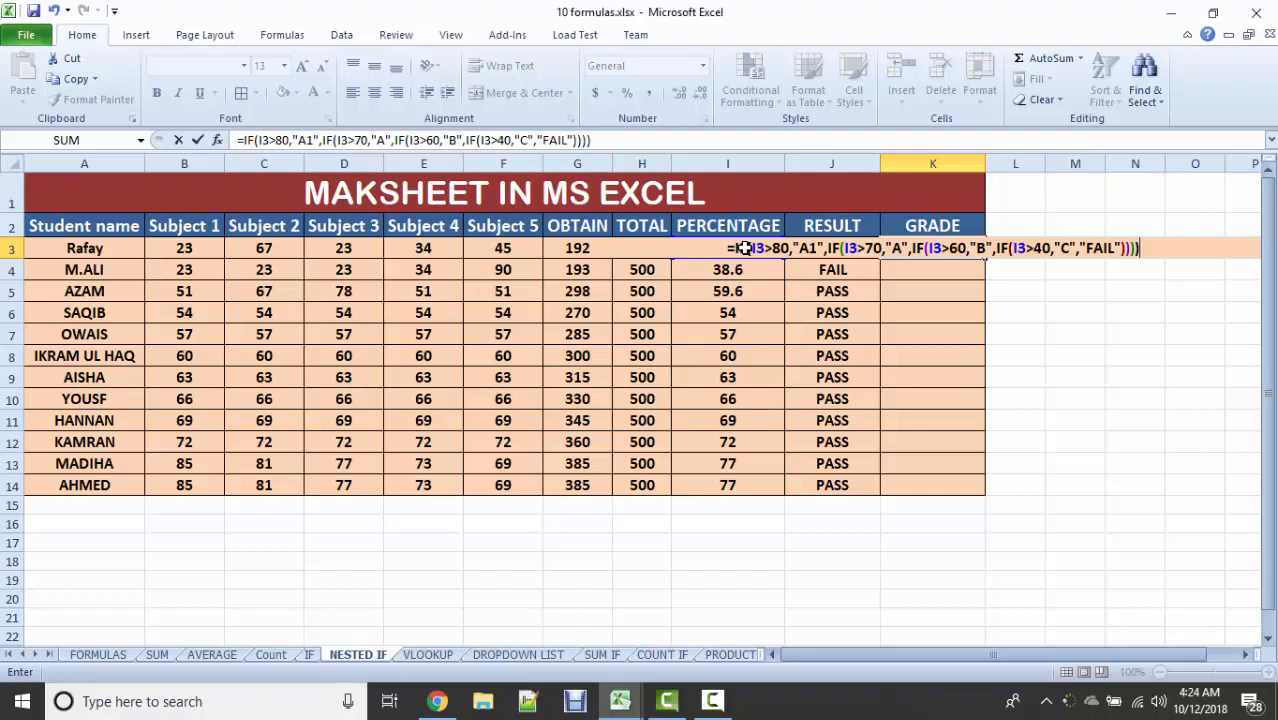
key("Return")
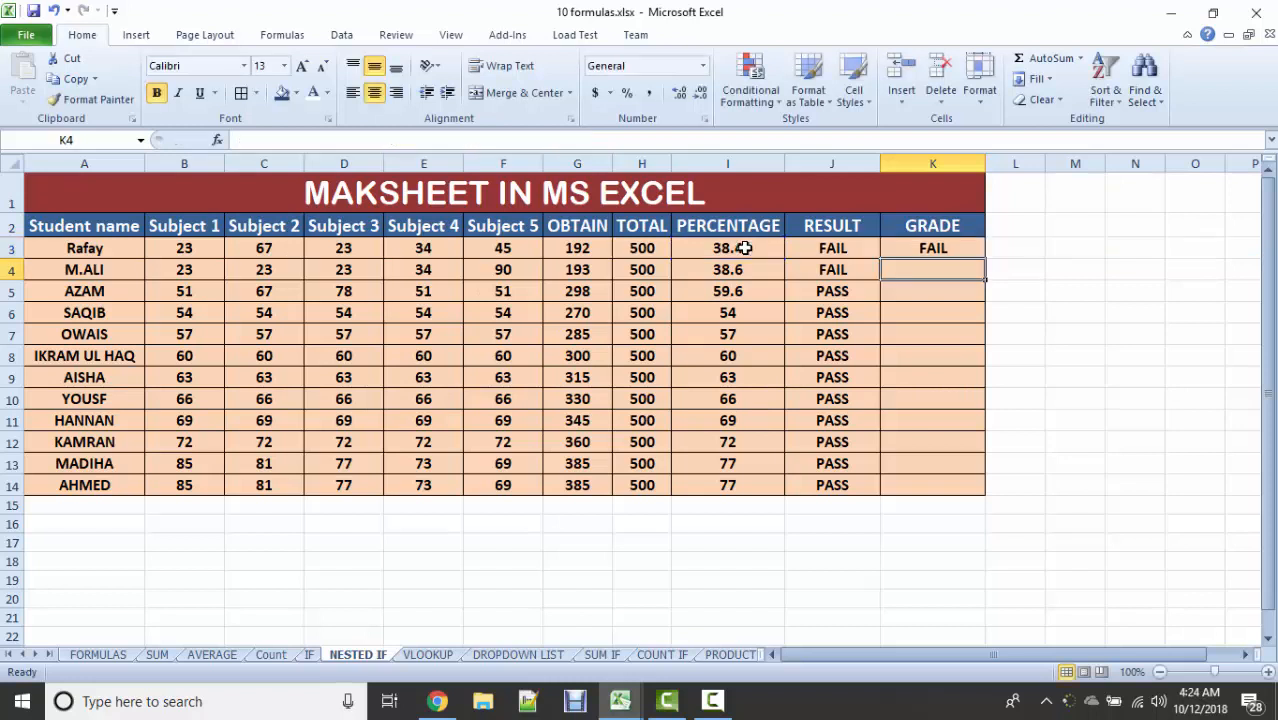
Step: Fill the K3 grade formula down to K14 and check the grade in K5 against the percentage in I5
left_click(744, 248)
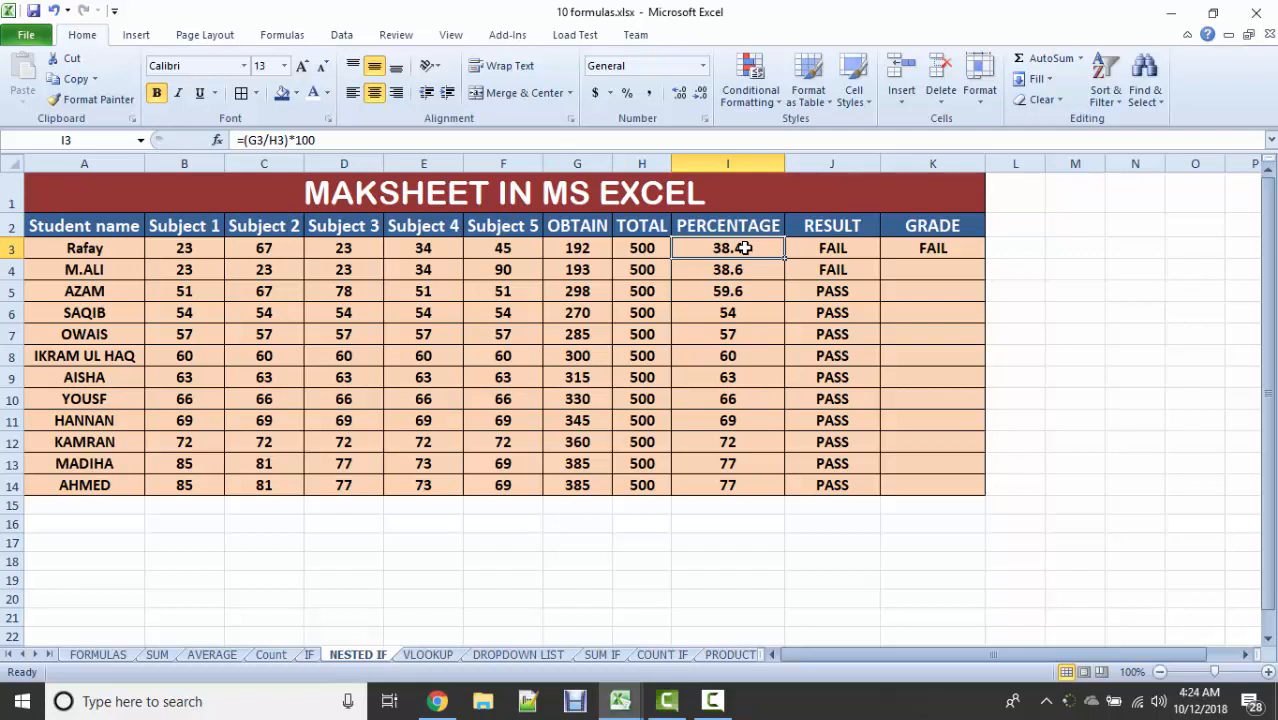
left_click(954, 250)
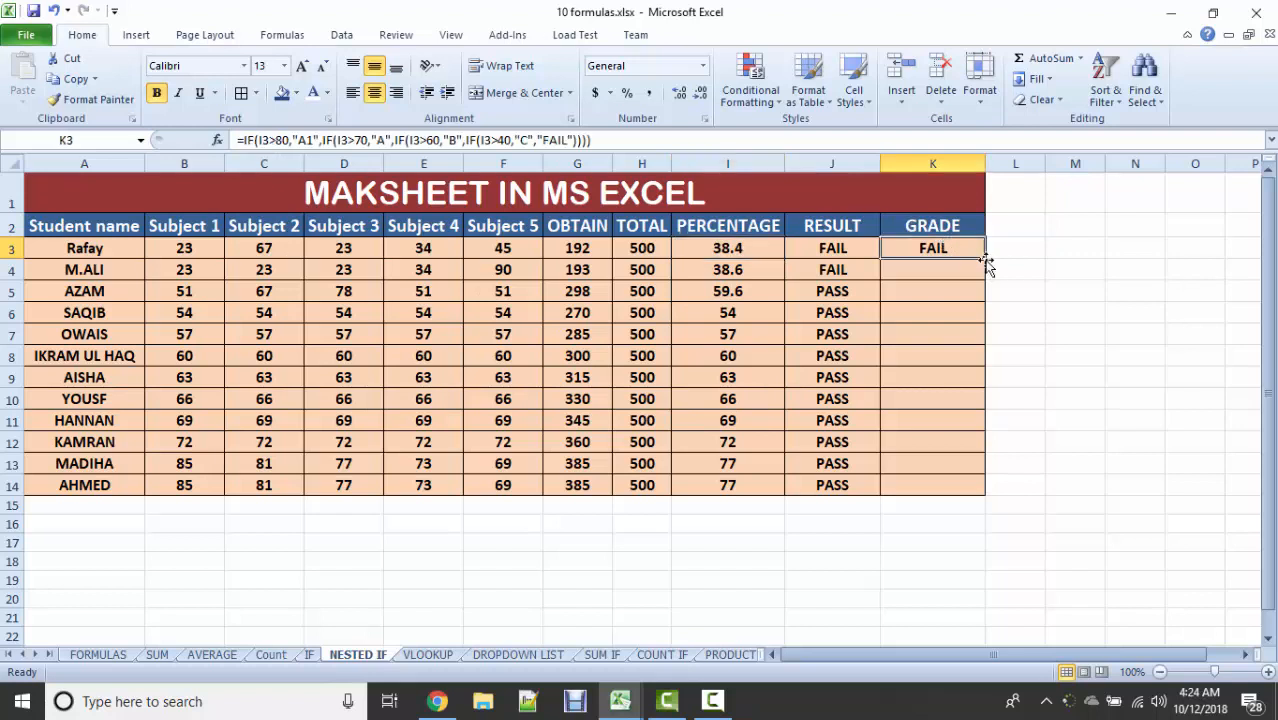
double_click(985, 258)
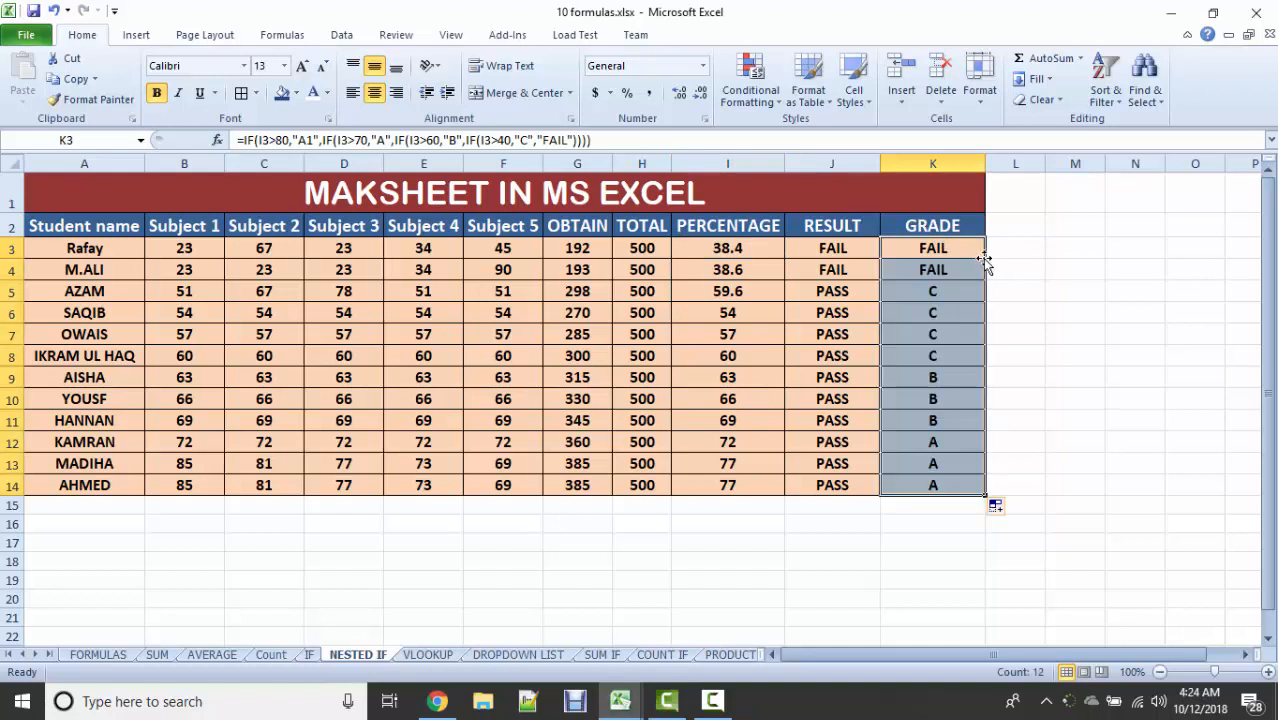
left_click(925, 377)
left_click(949, 296)
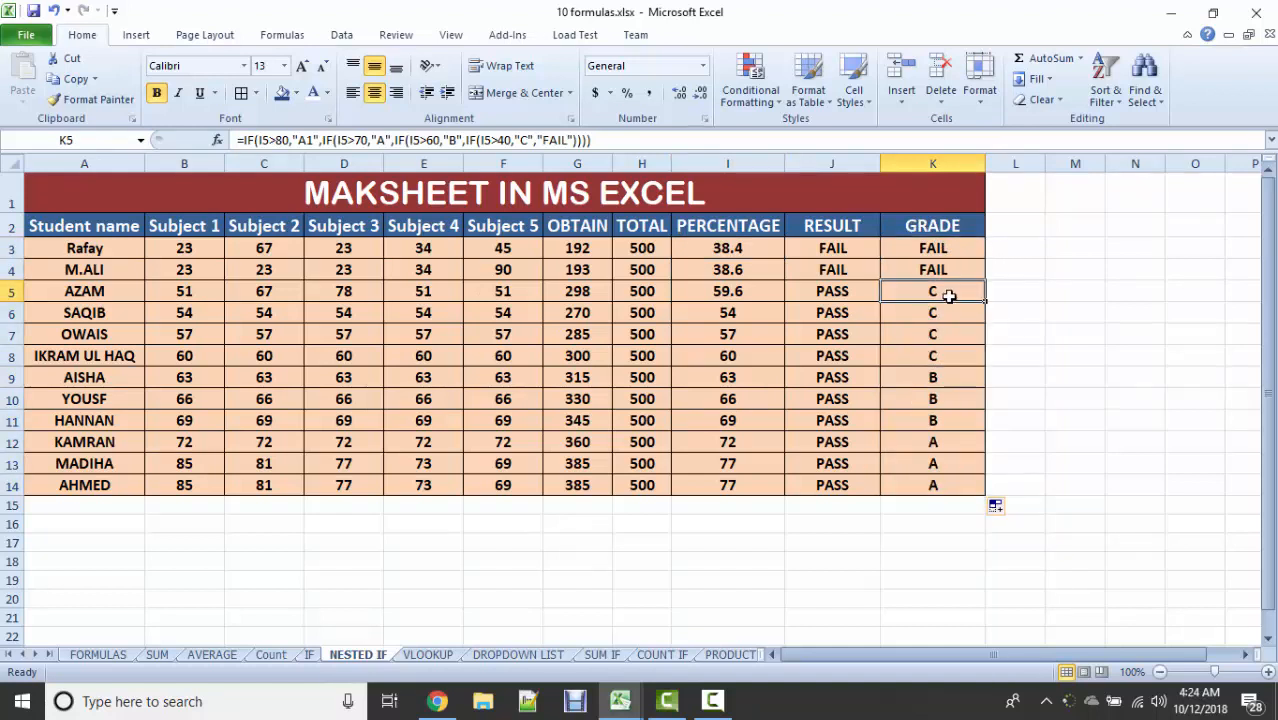
left_click(730, 296)
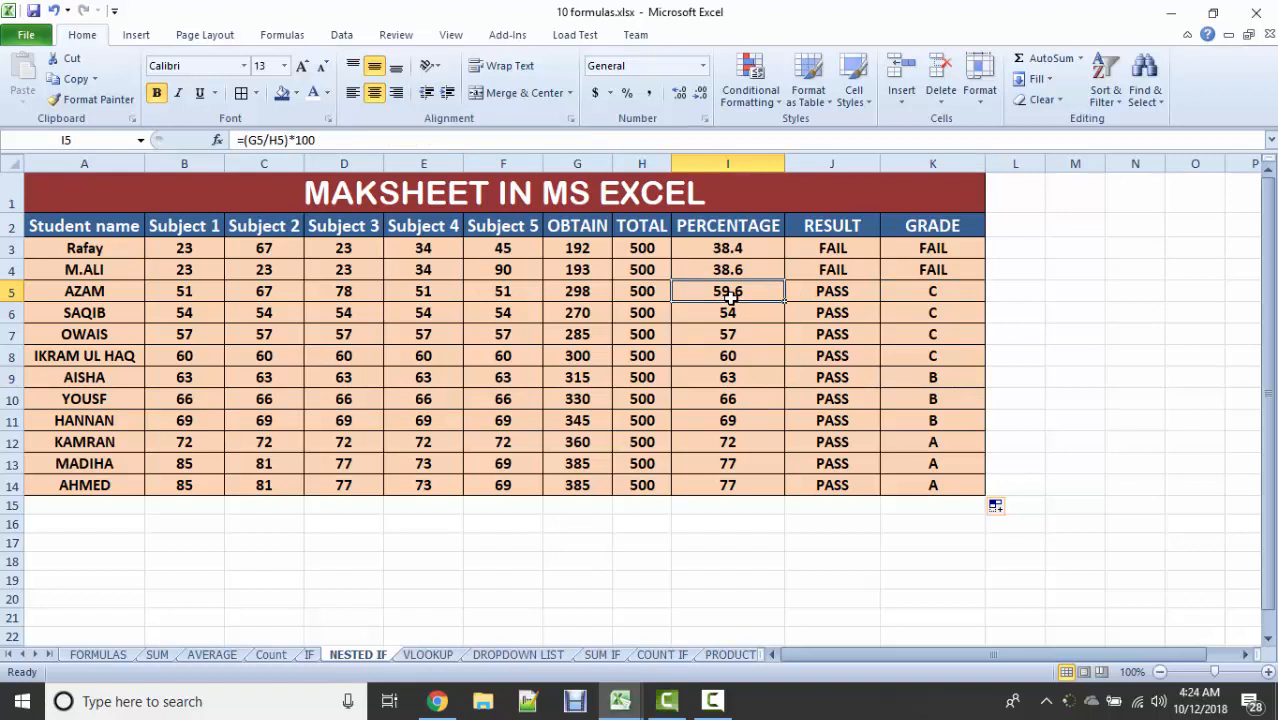
left_click(921, 291)
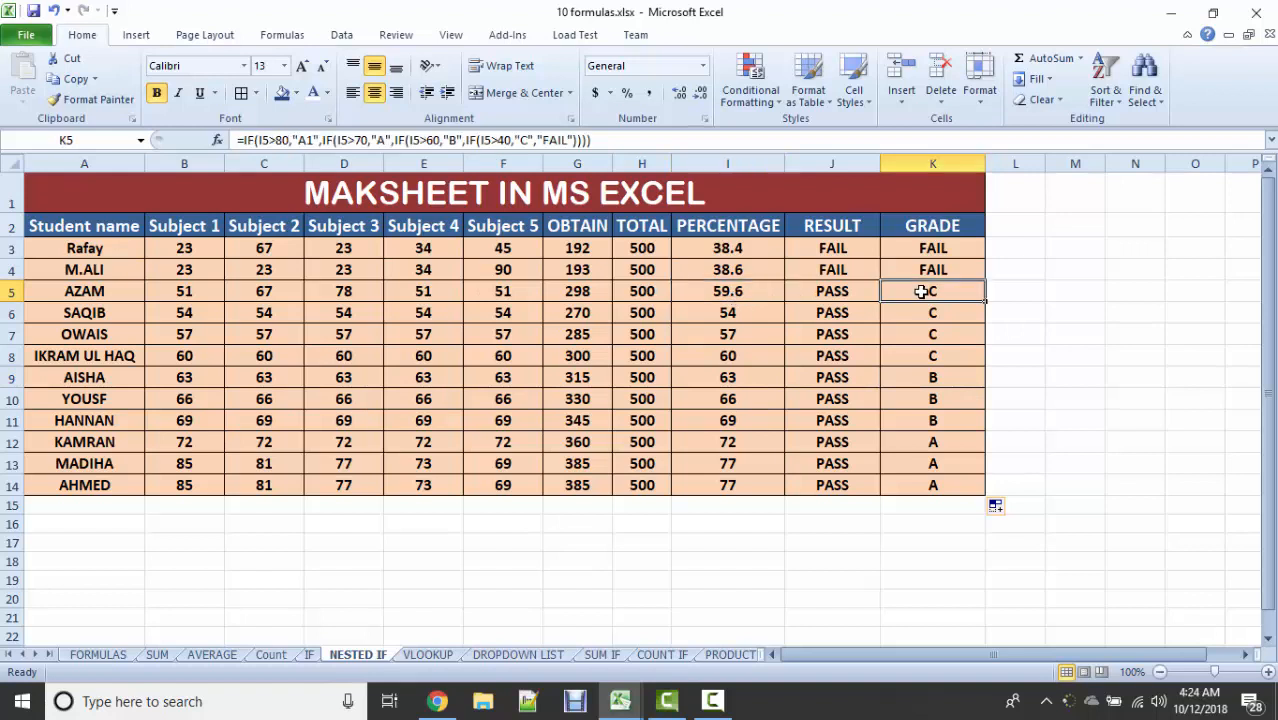
Step: Compare the grades in K6 and K14 with the percentages in I6 and I14
left_click(722, 315)
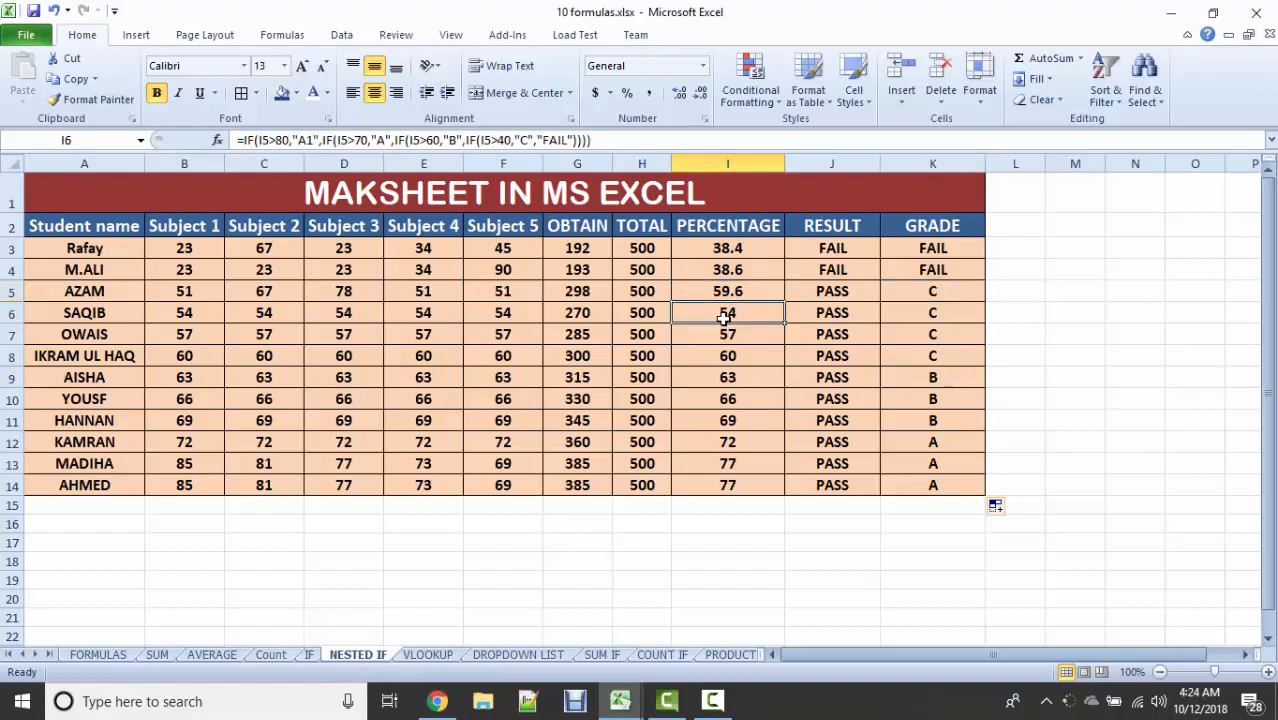
left_click(930, 312)
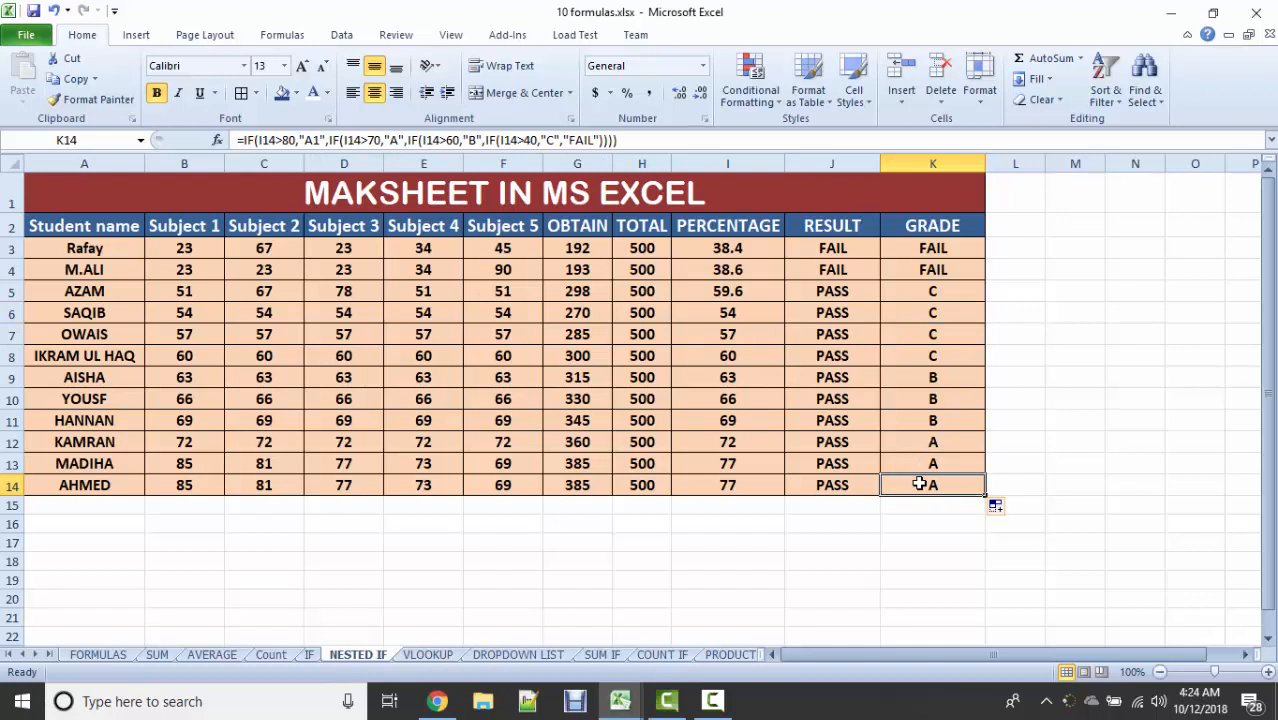
left_click(736, 486)
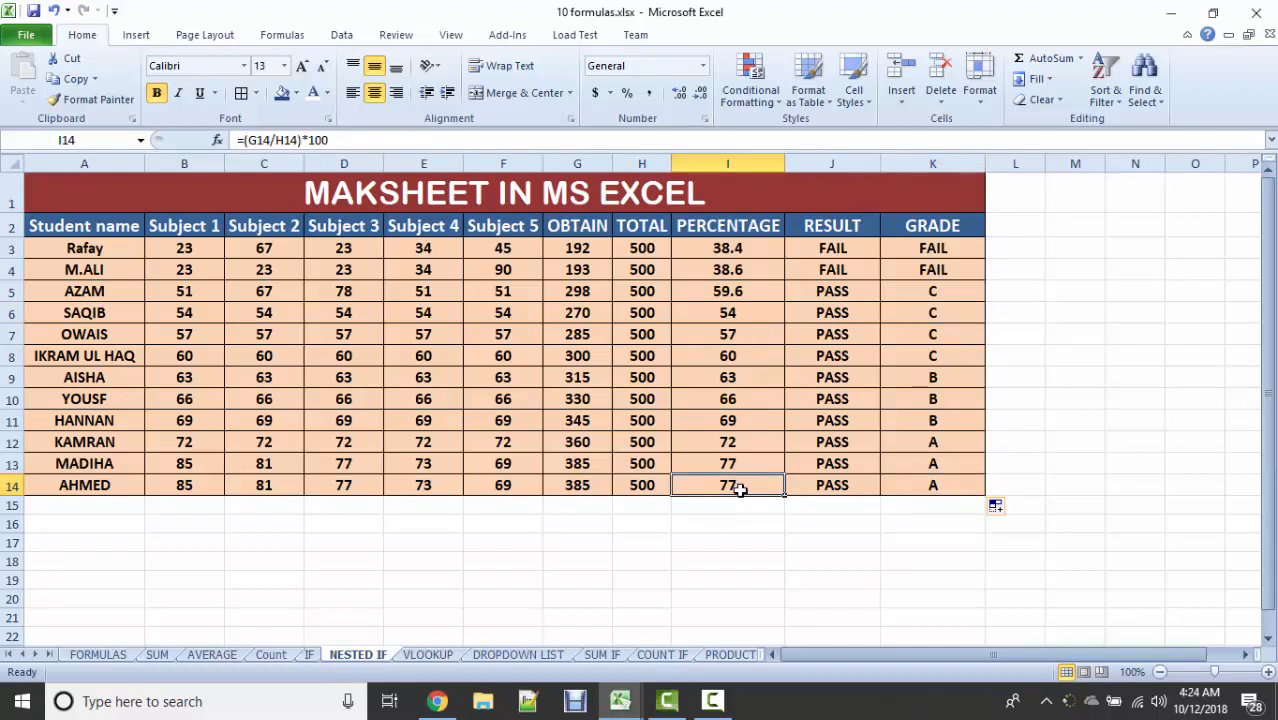
Step: Change the row 14 student's marks to 88 in Subject 3 and 99 in Subject 4
left_click(268, 486)
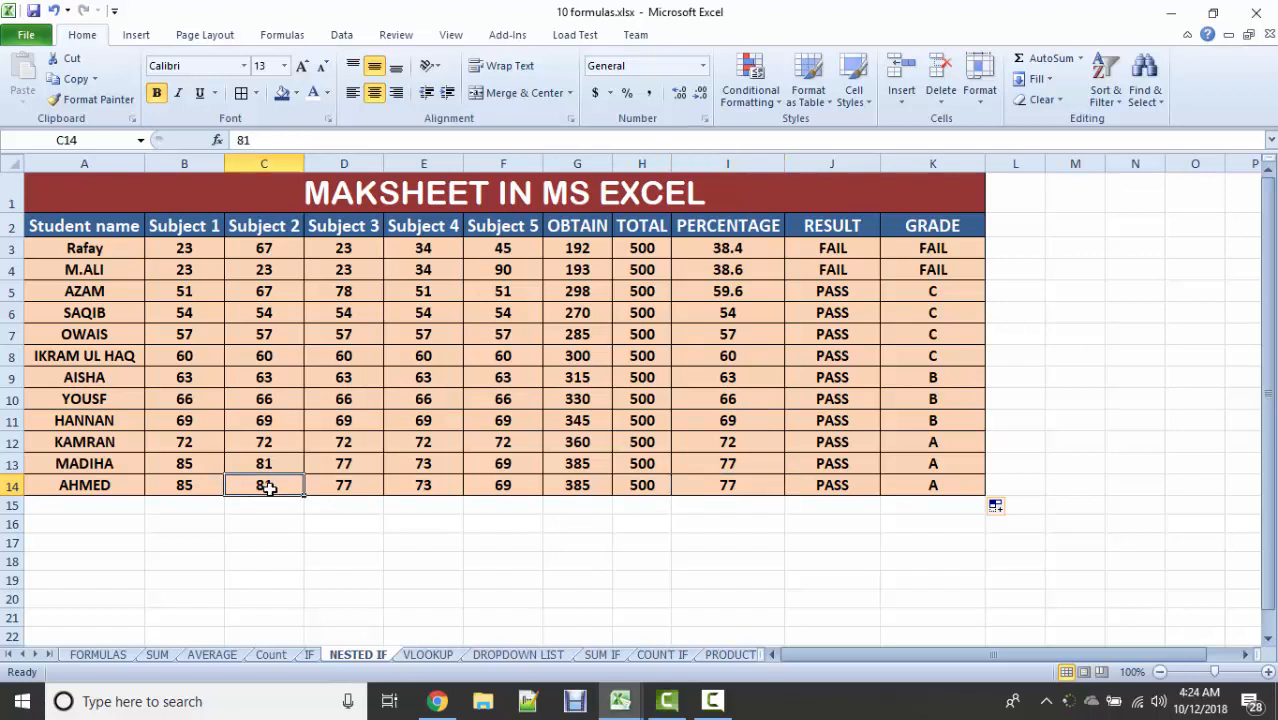
key("Right")
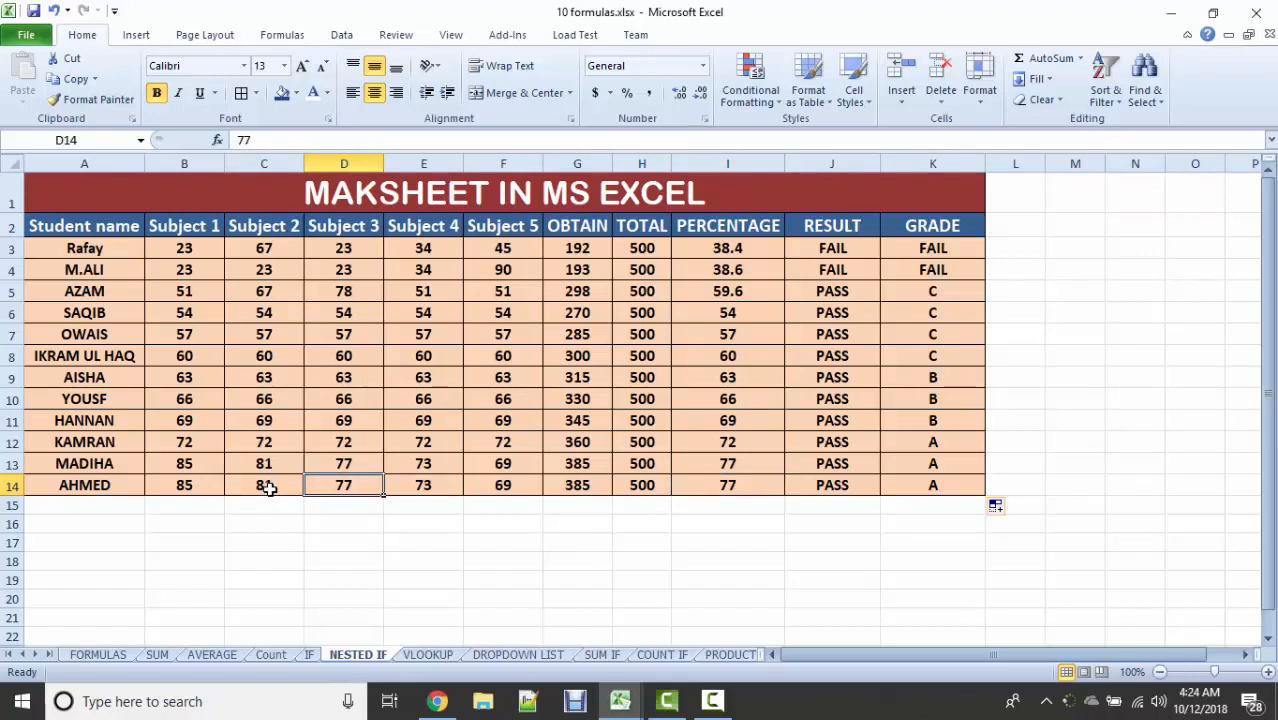
type("88")
key("Right")
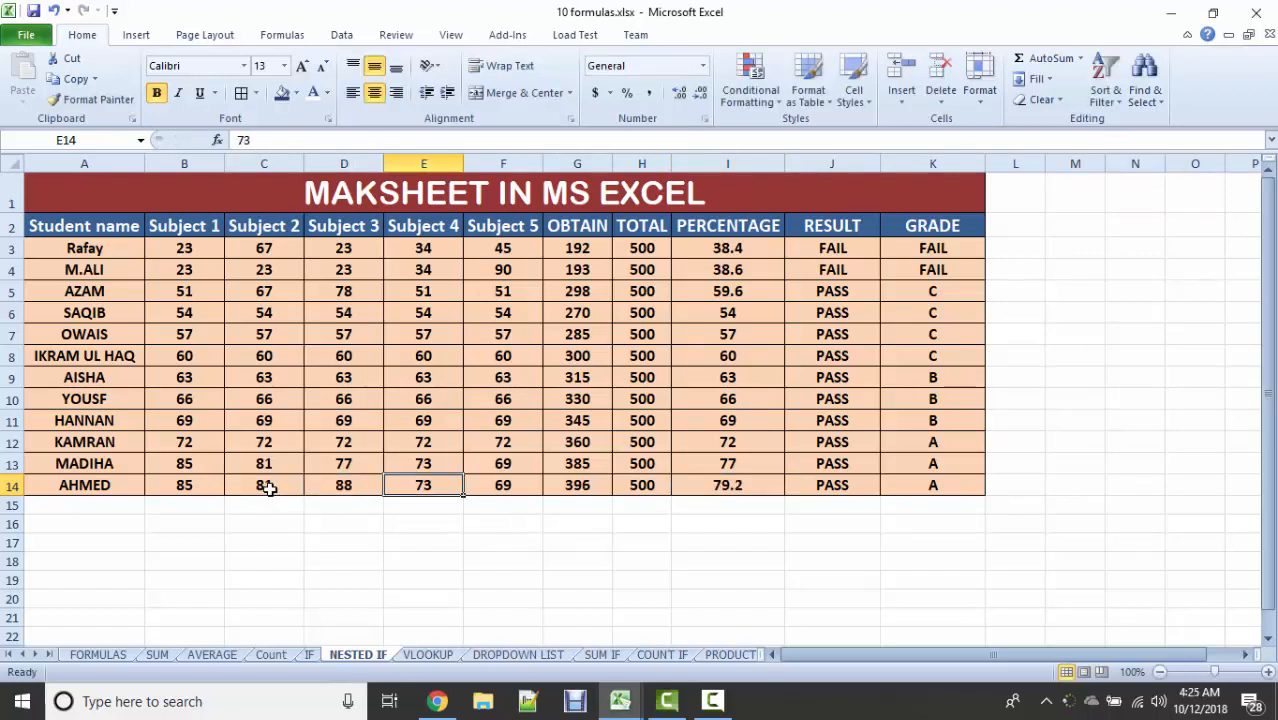
type("99")
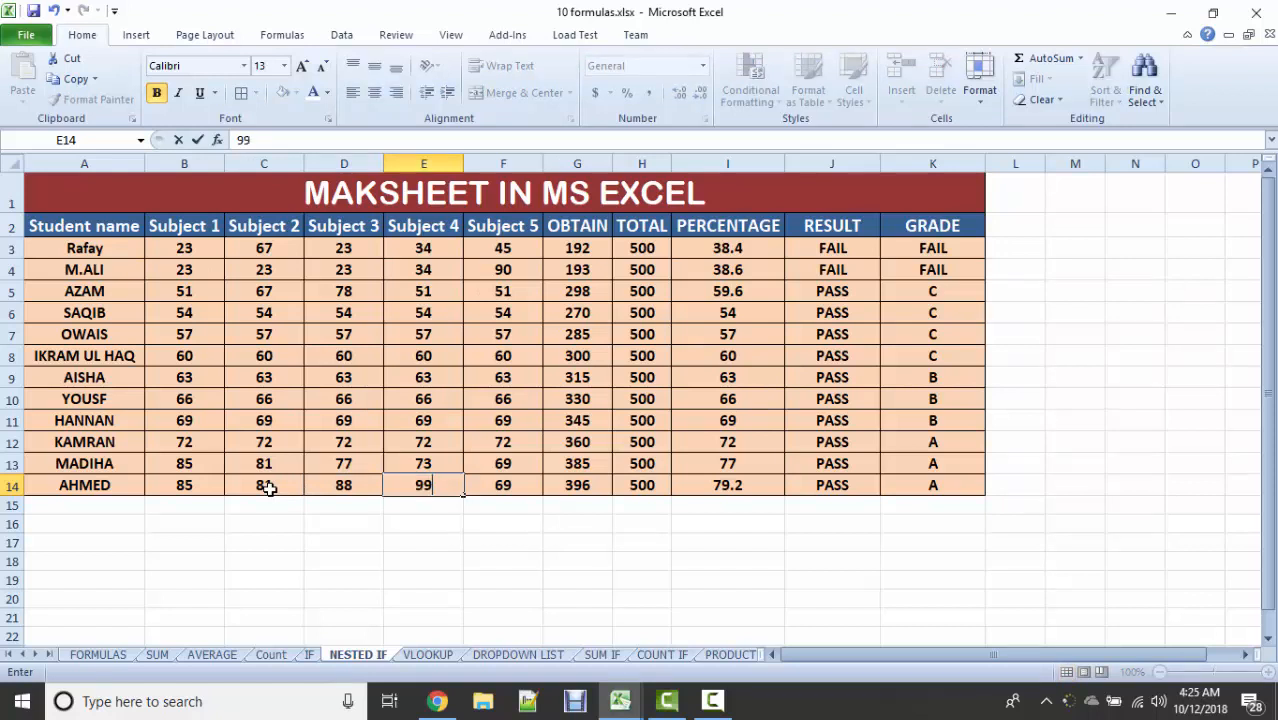
key("Right")
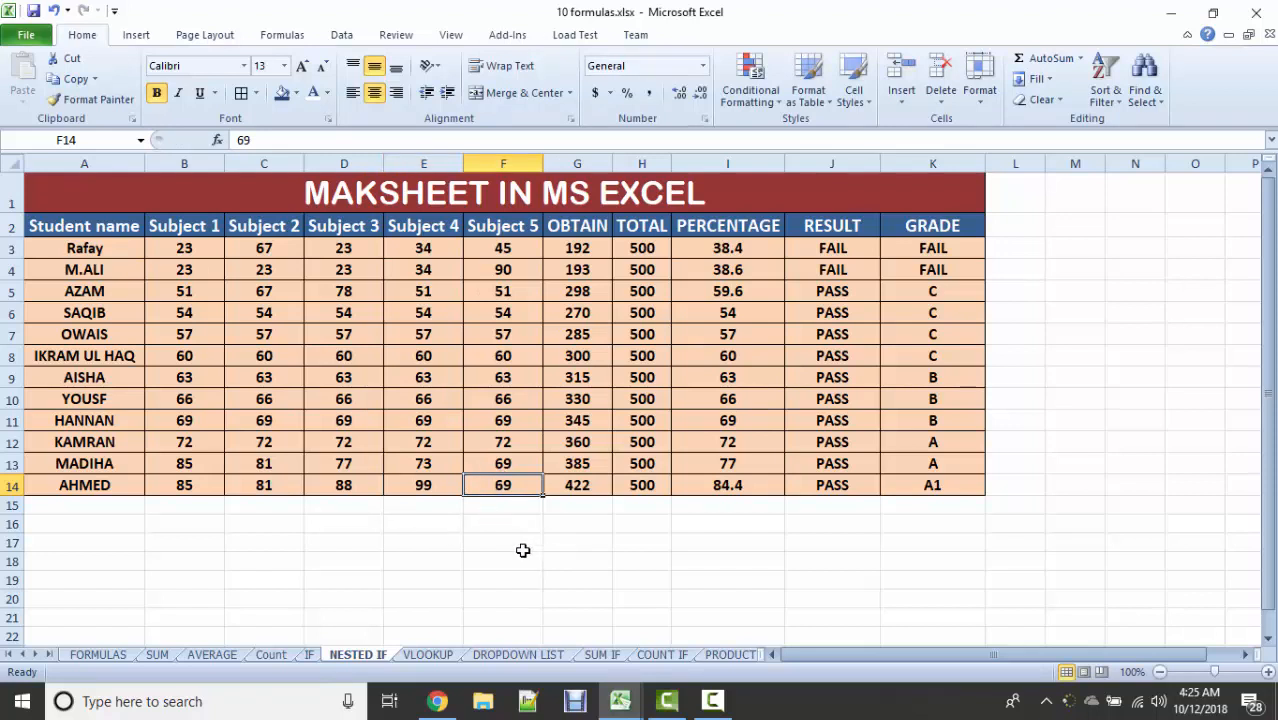
Step: Open the VLOOKUP sheet and examine the mark table B2:I14 and the Name, Obtain and Percentage cells of the search box
left_click(428, 654)
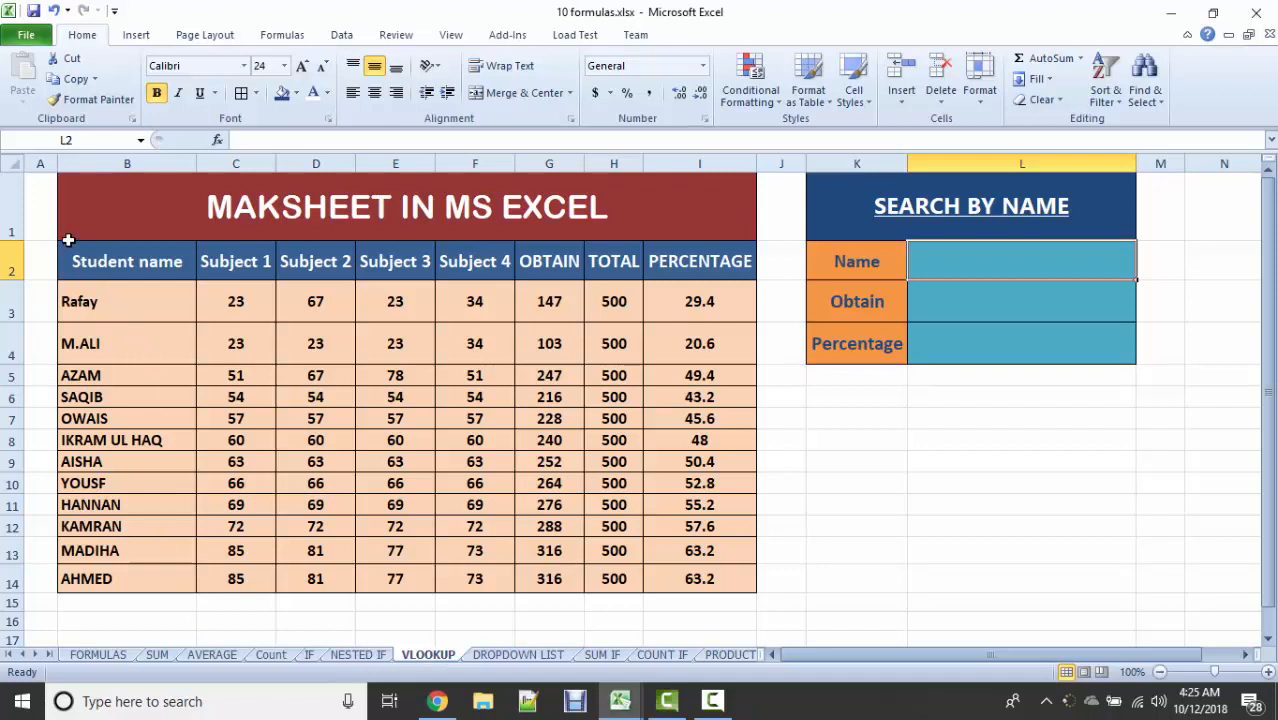
left_click_drag(68, 242, 682, 574)
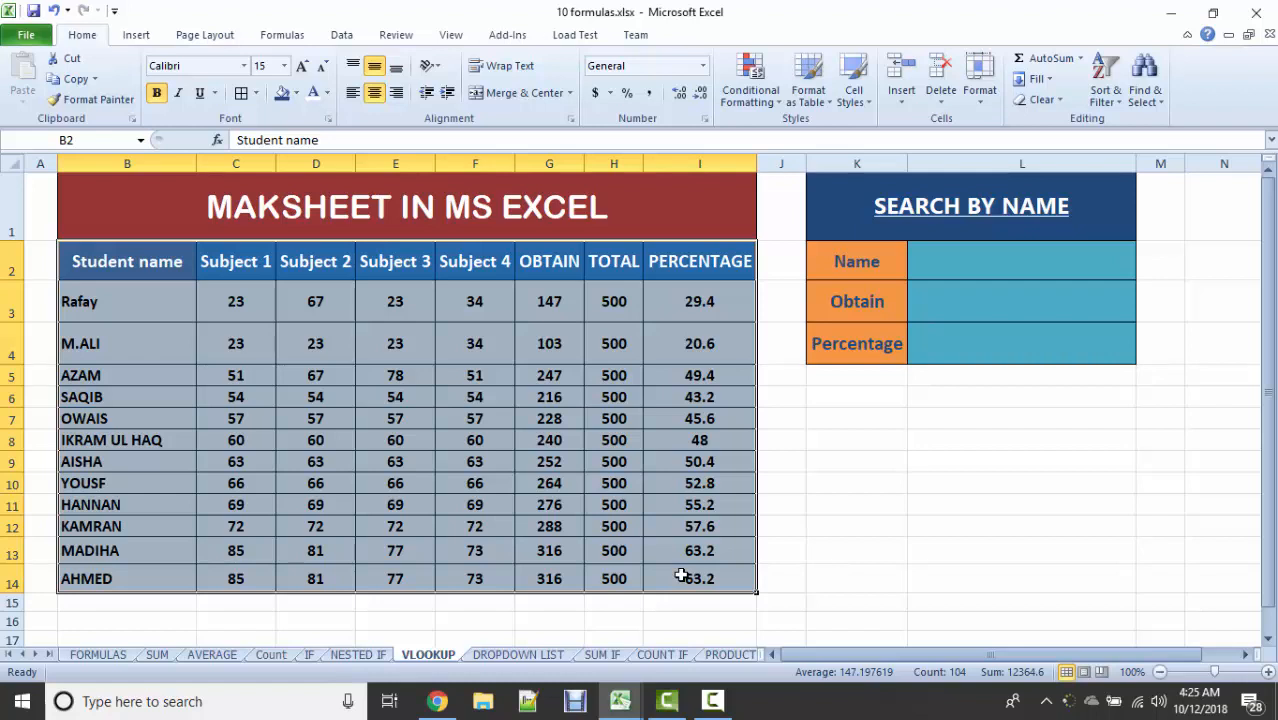
left_click(1011, 255)
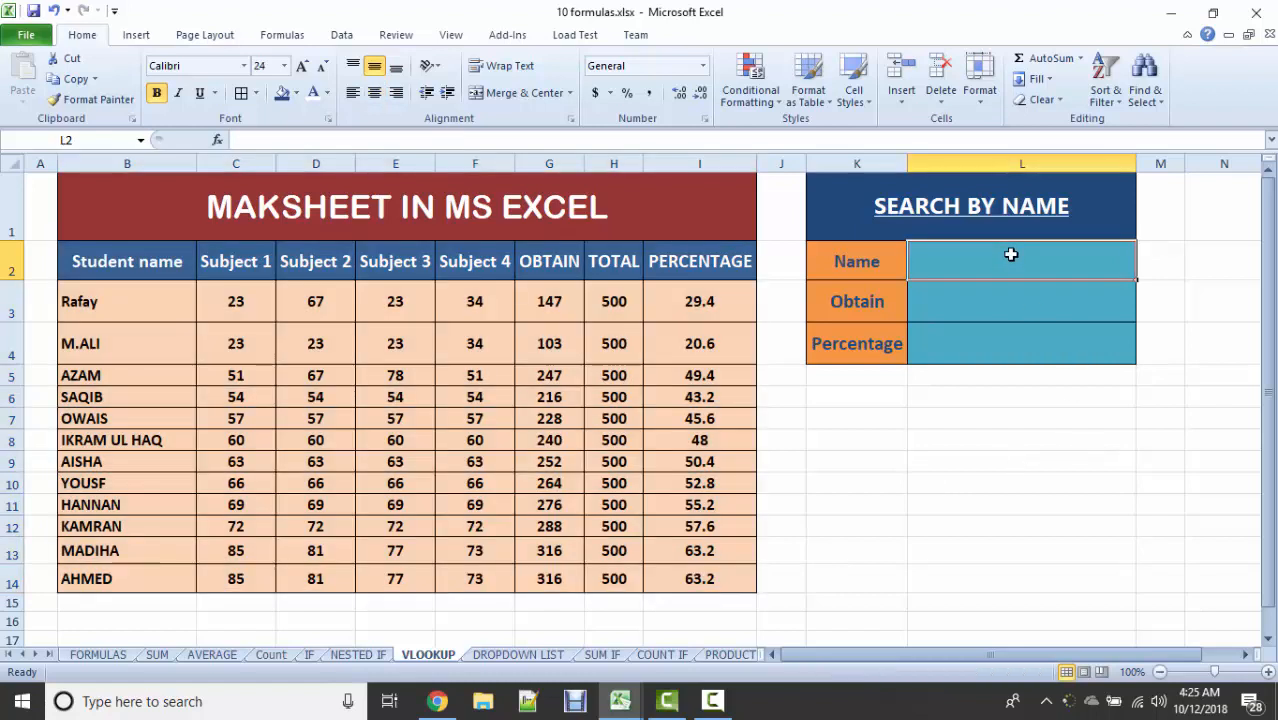
left_click(1013, 302)
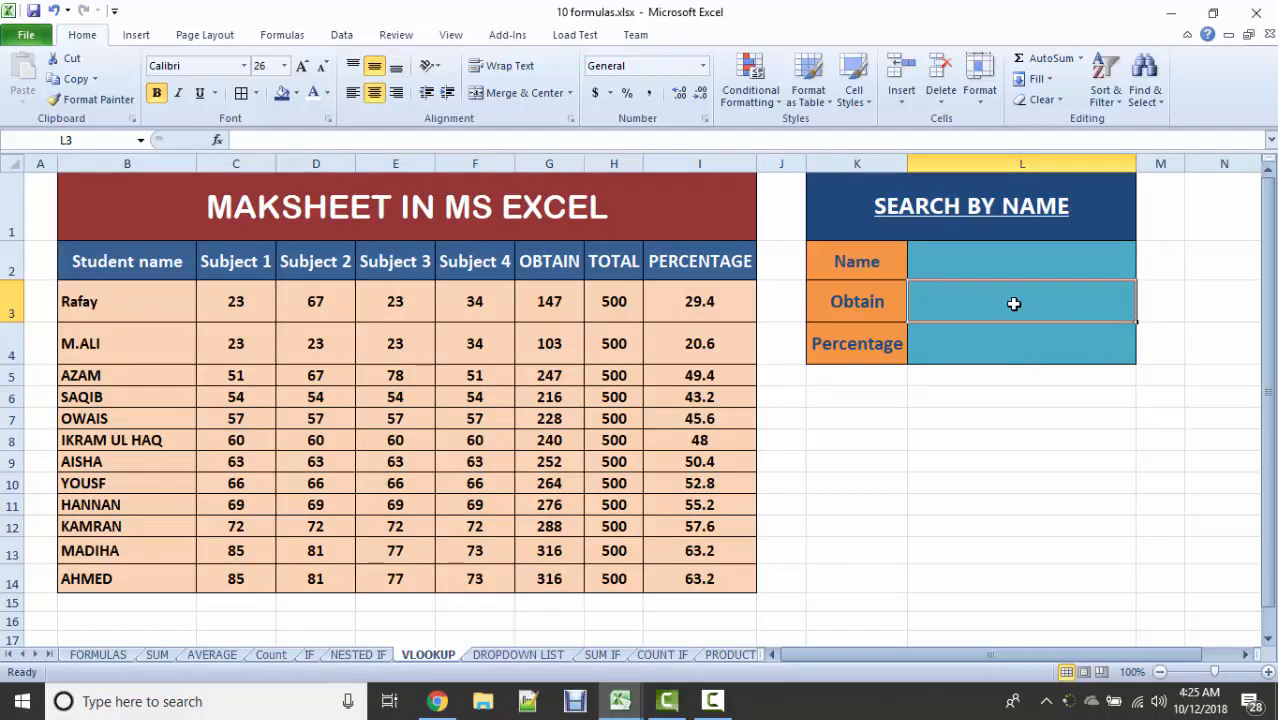
left_click(993, 348)
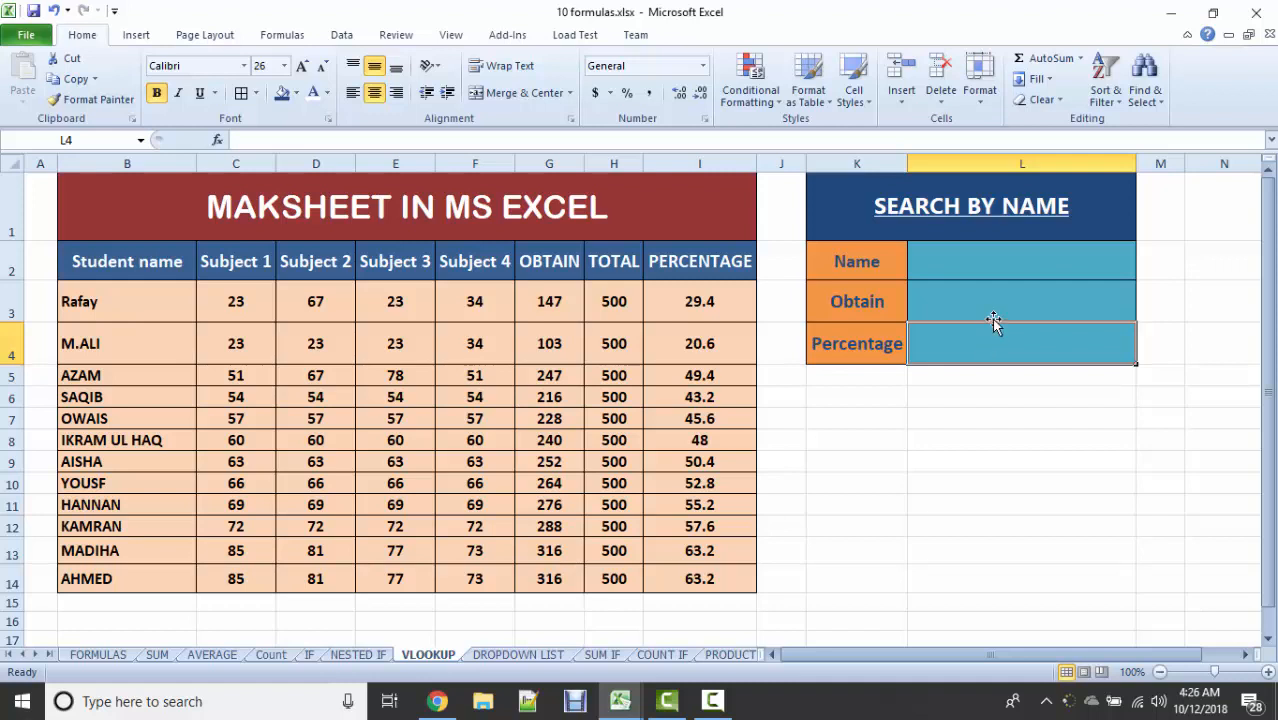
left_click(993, 268)
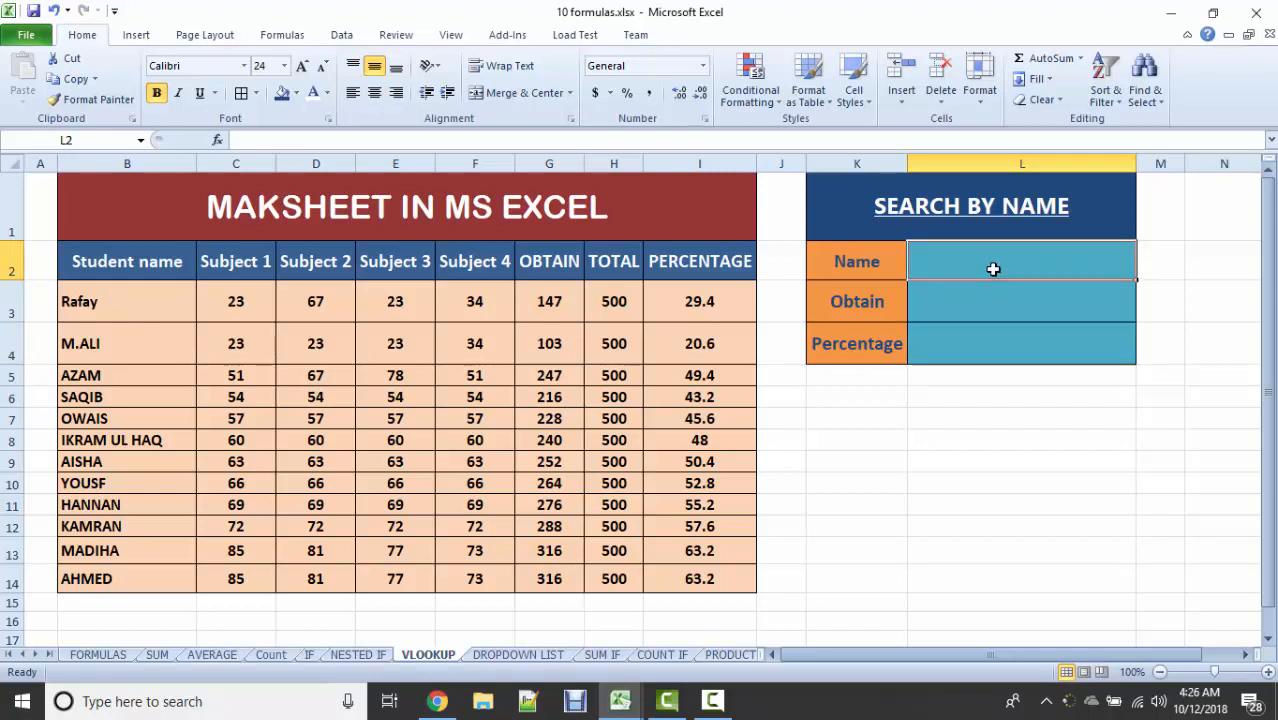
left_click(990, 285)
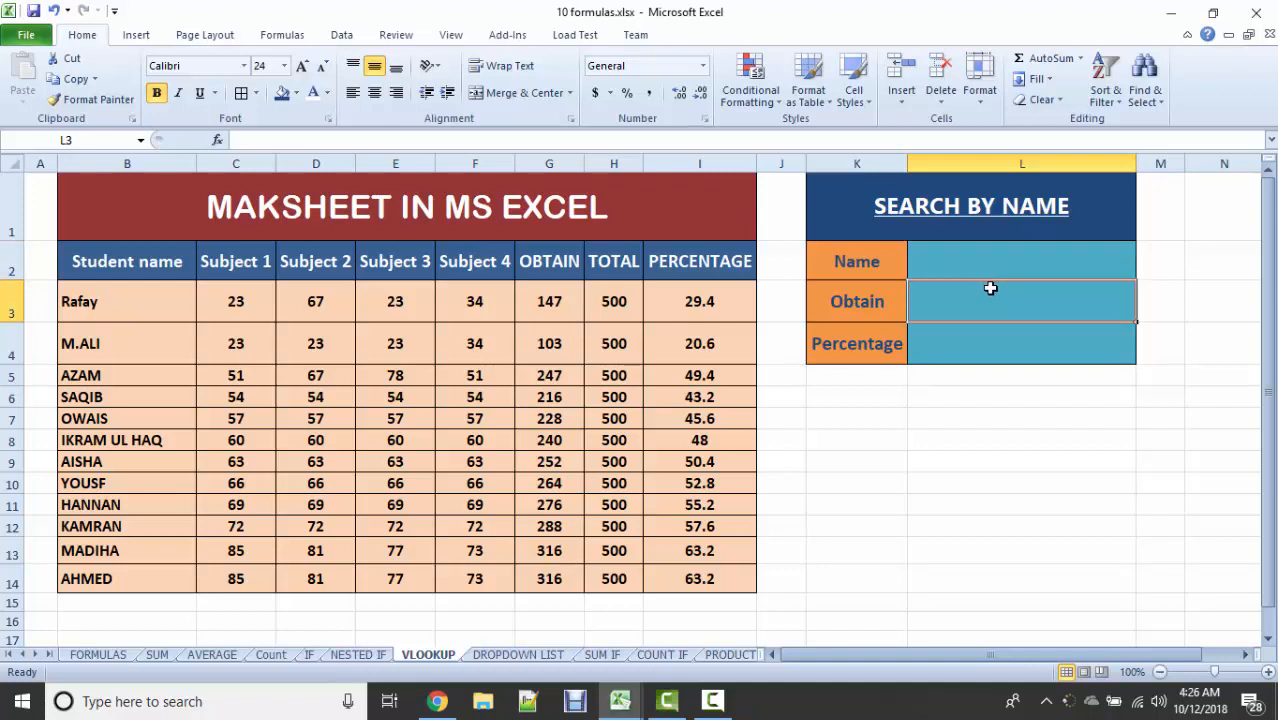
left_click(980, 346)
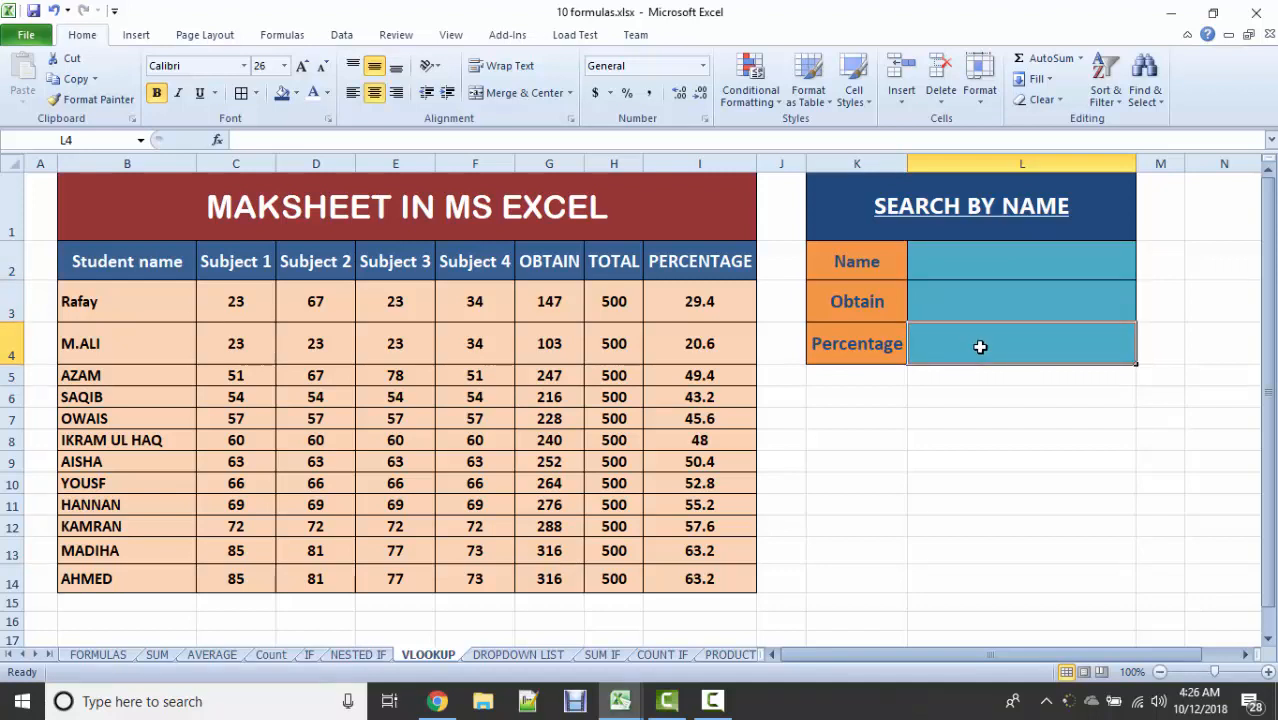
Step: Enter the first listed student's name, as written in B3, in the search box's Name cell L2
left_click(992, 270)
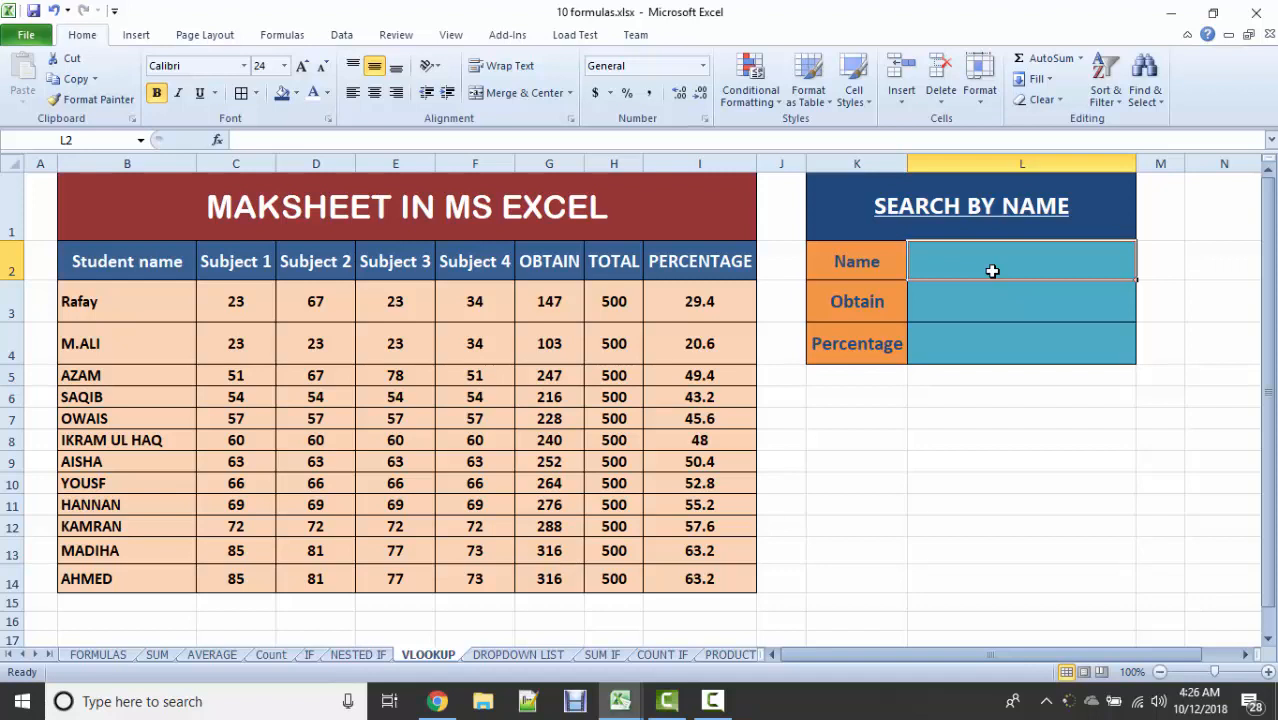
type("r")
key("BackSpace")
type("R")
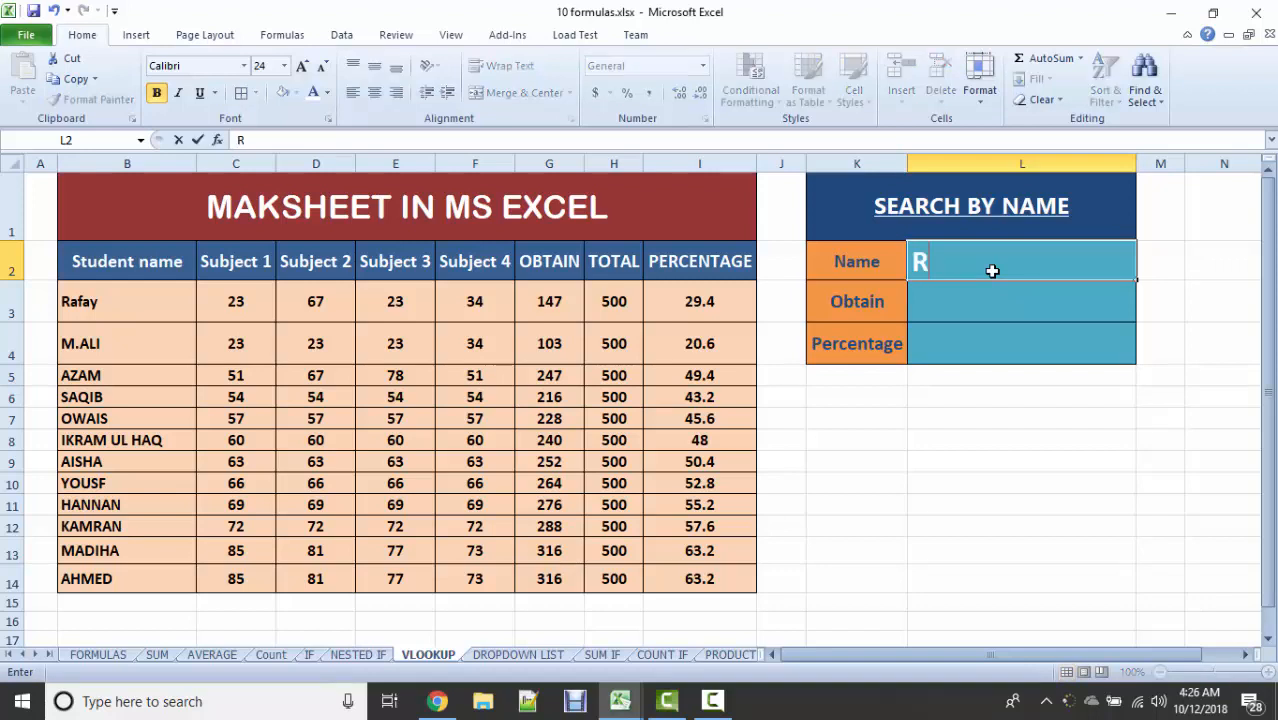
type("afay")
key("Return")
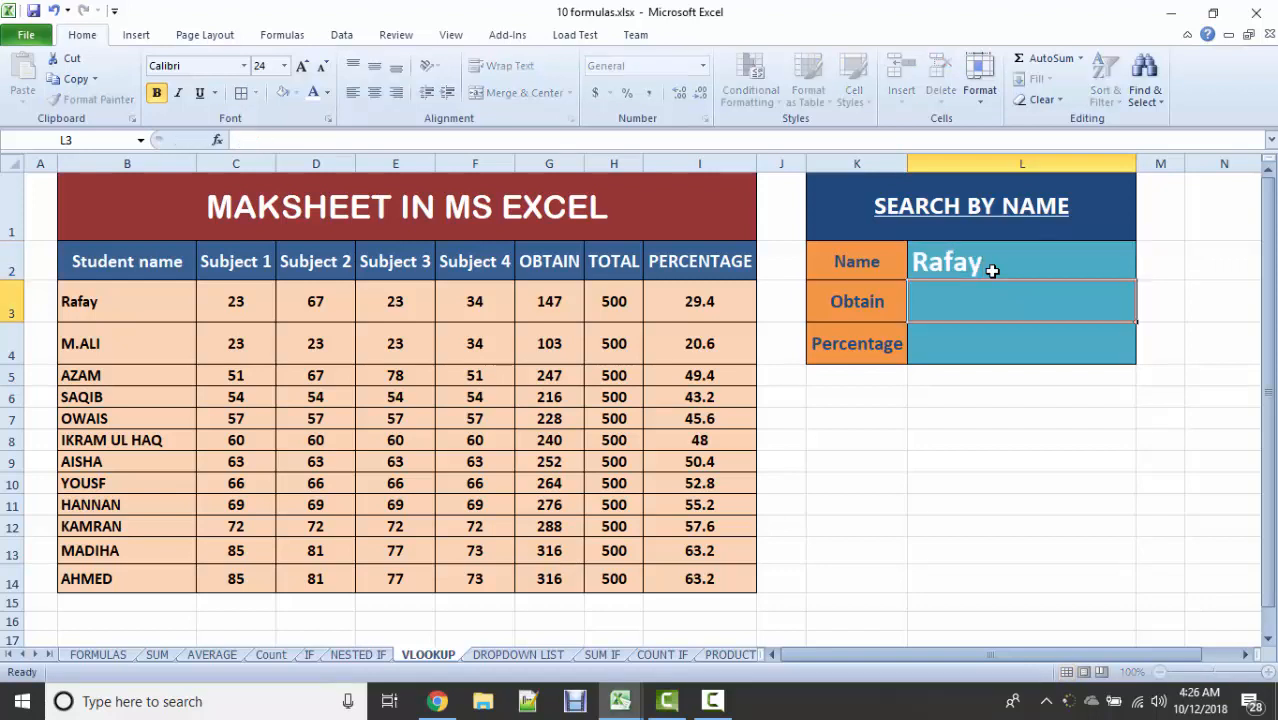
Step: Begin a VLOOKUP formula in the Obtain cell L3 with L2 as the lookup value
key("Return")
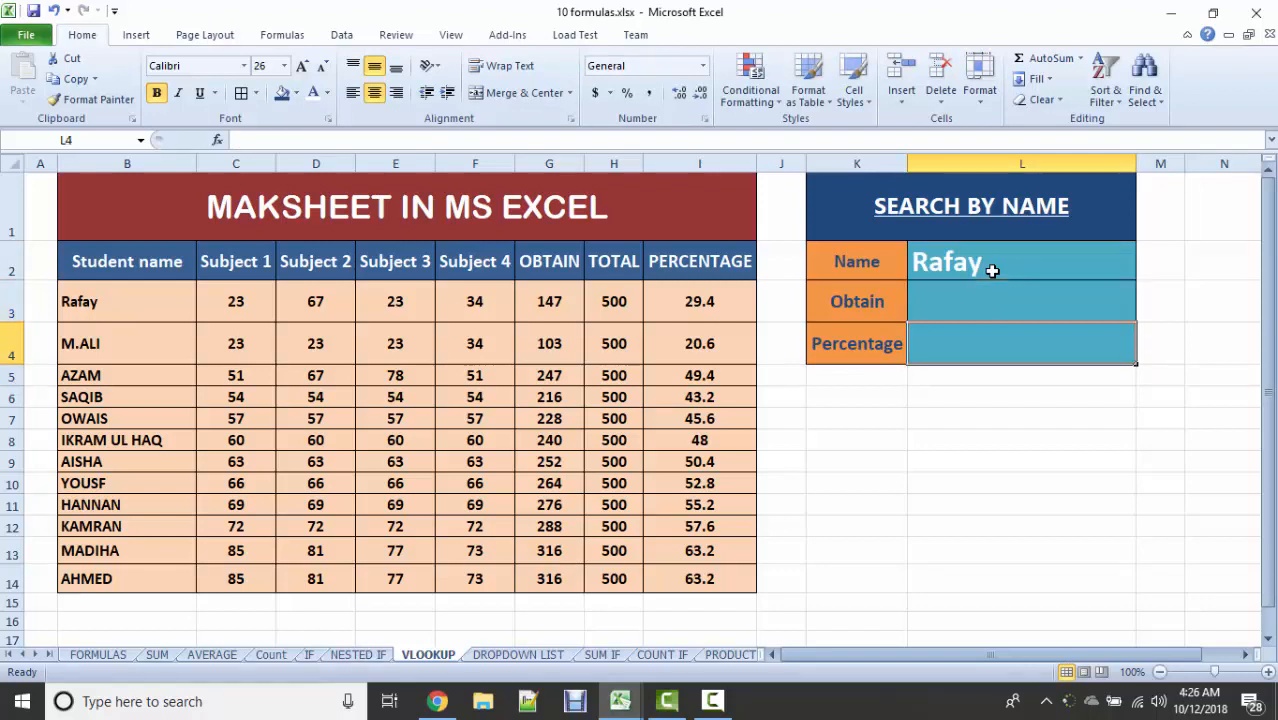
key("Up")
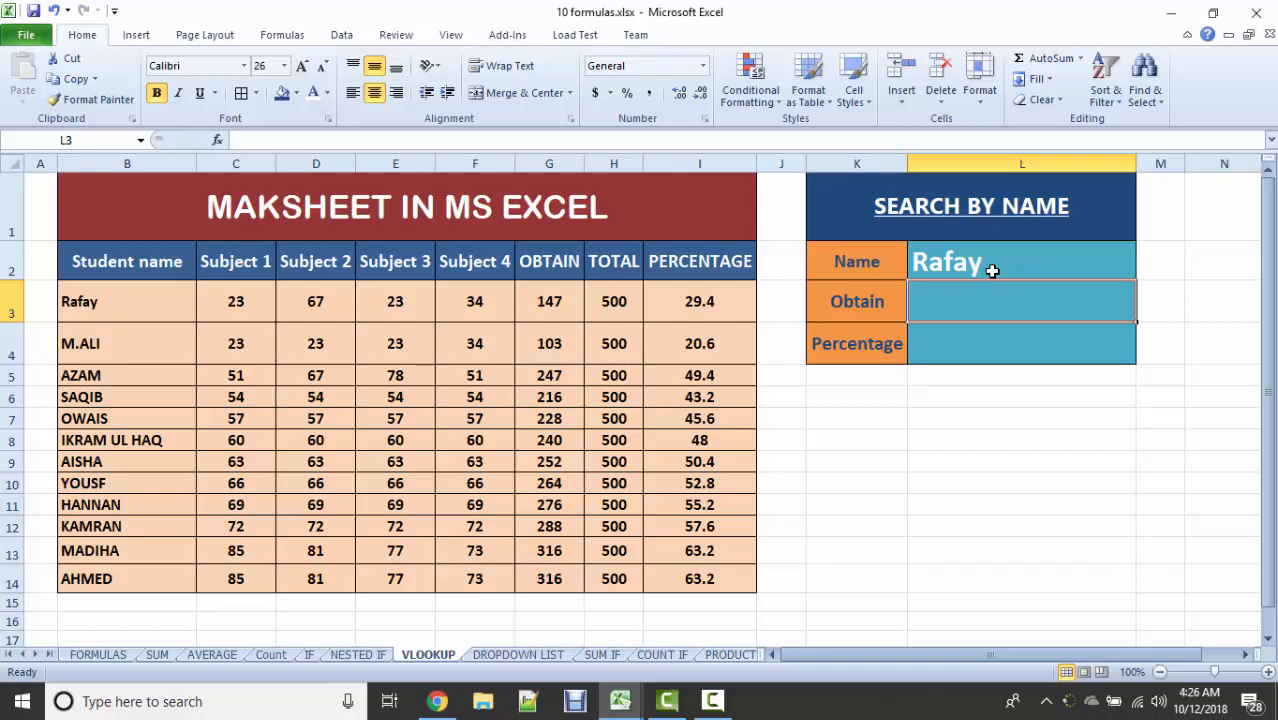
type("=vloo")
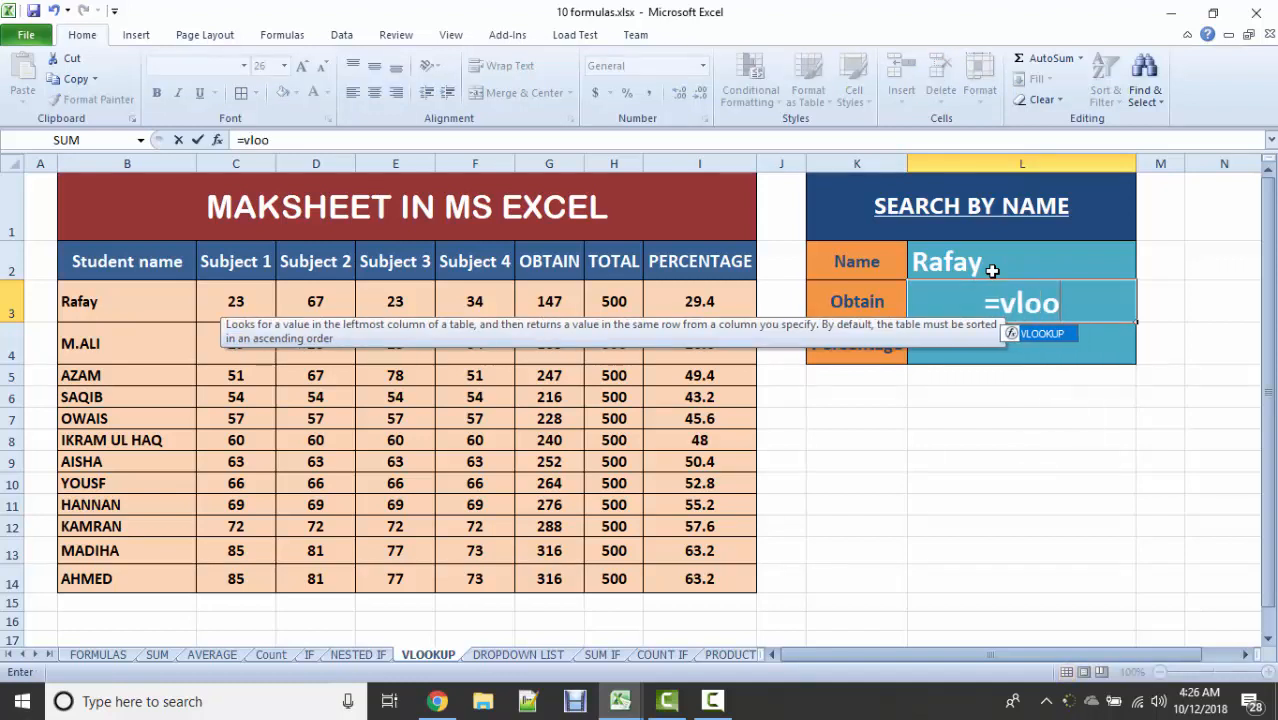
type("kup")
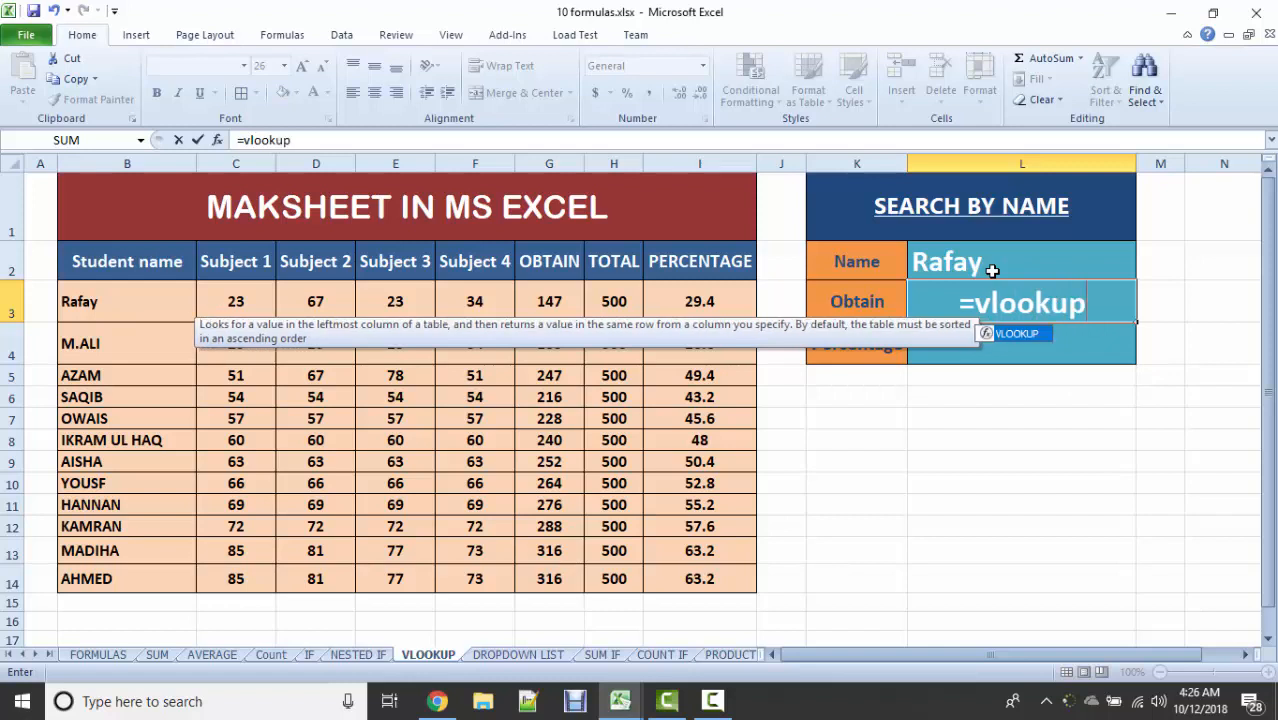
type("(")
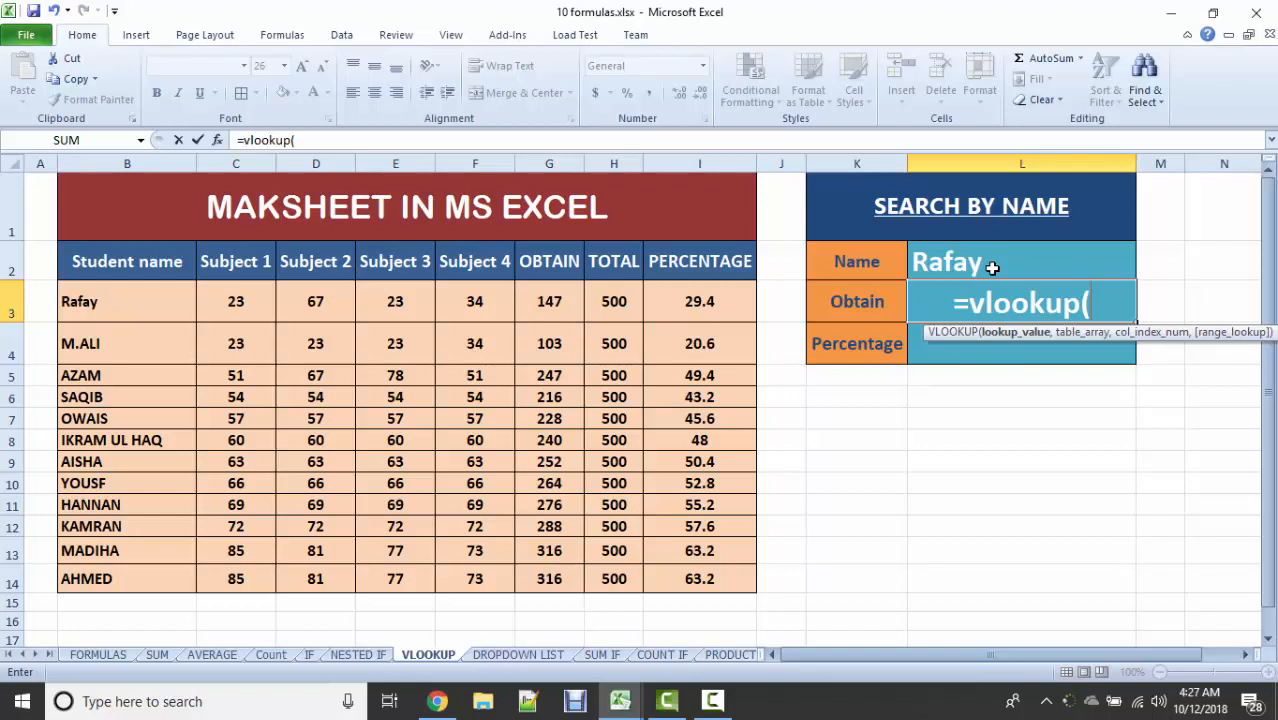
left_click(993, 264)
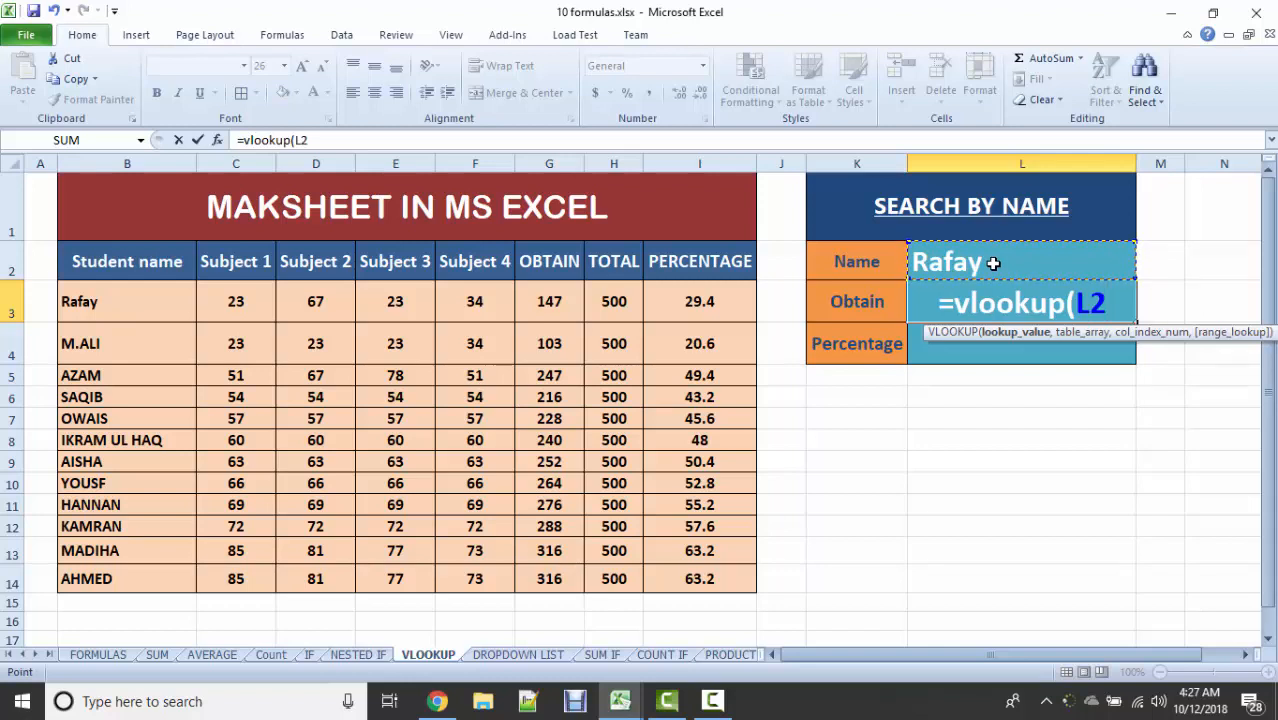
type(",")
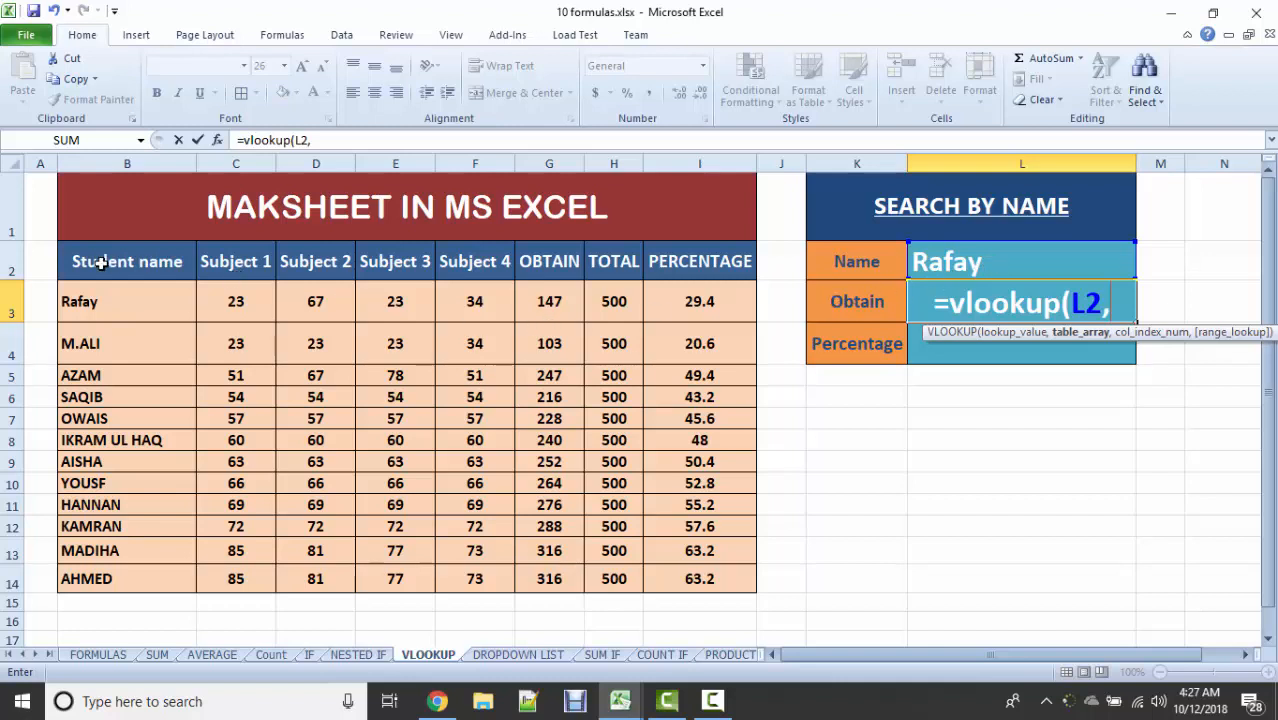
Step: Complete the VLOOKUP with table array B2:I14, column index 6 and FALSE for an exact match, and enter it
left_click_drag(62, 250, 680, 582)
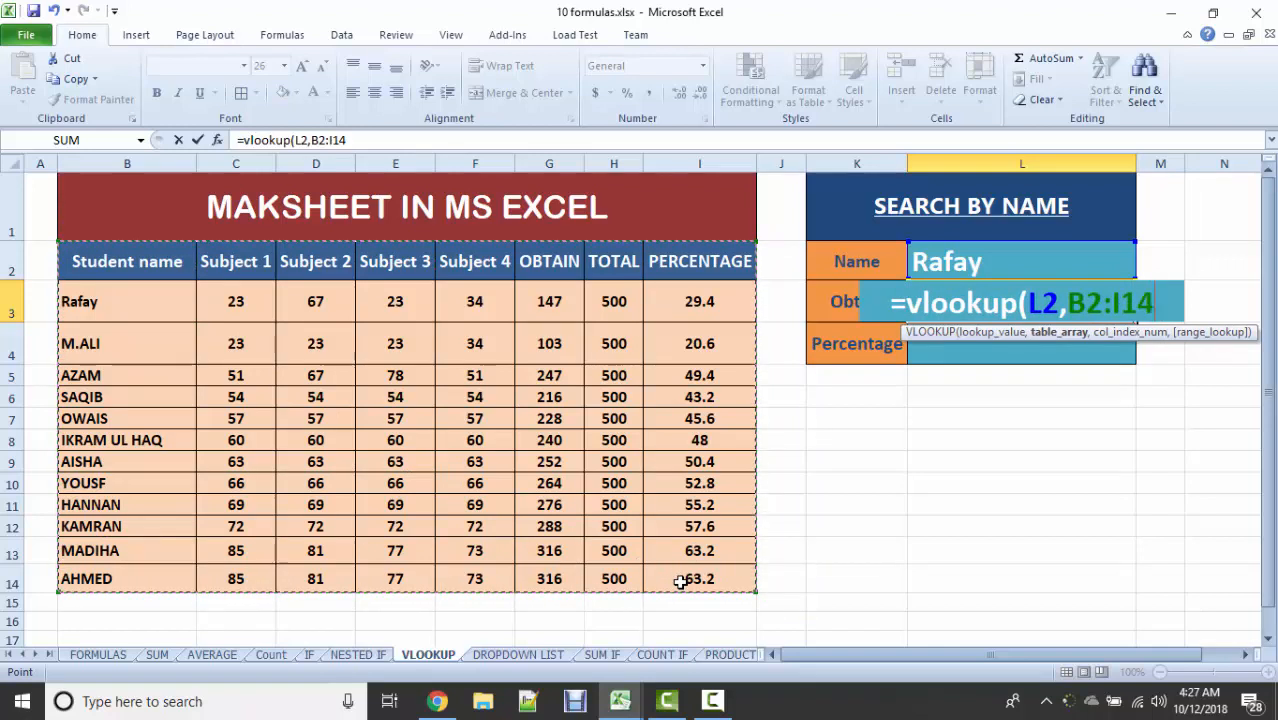
type(",")
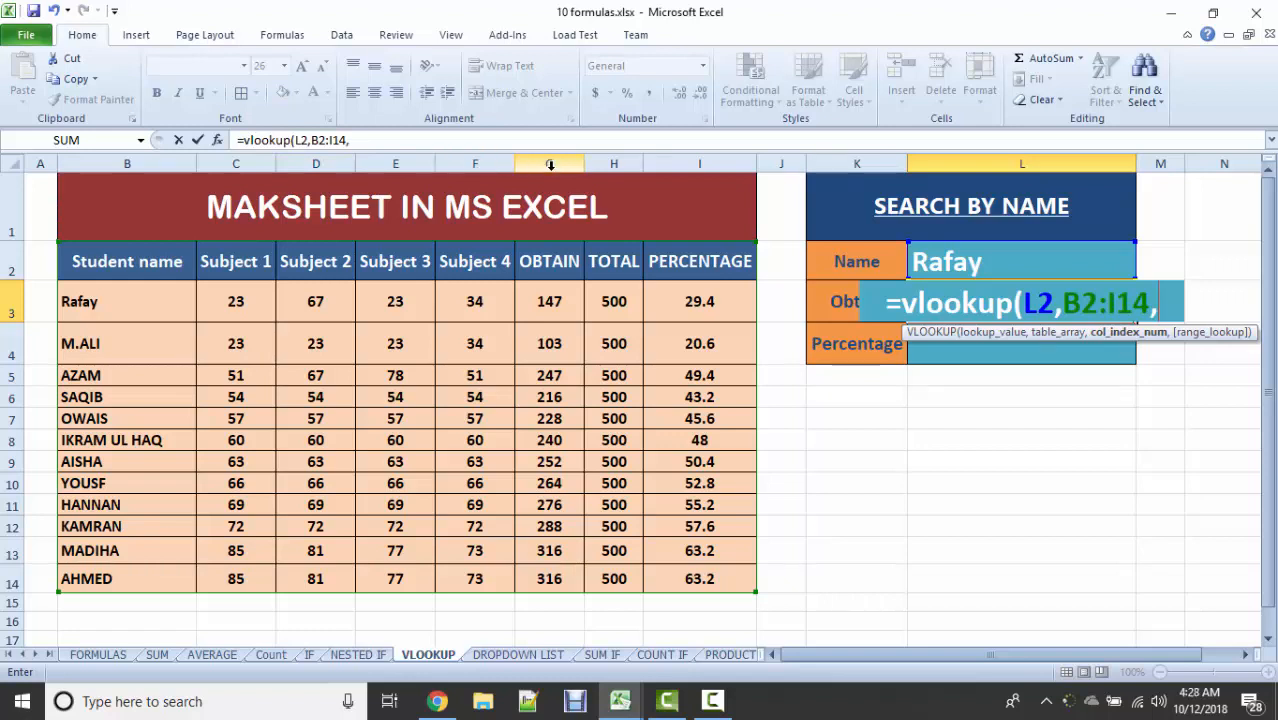
type("6")
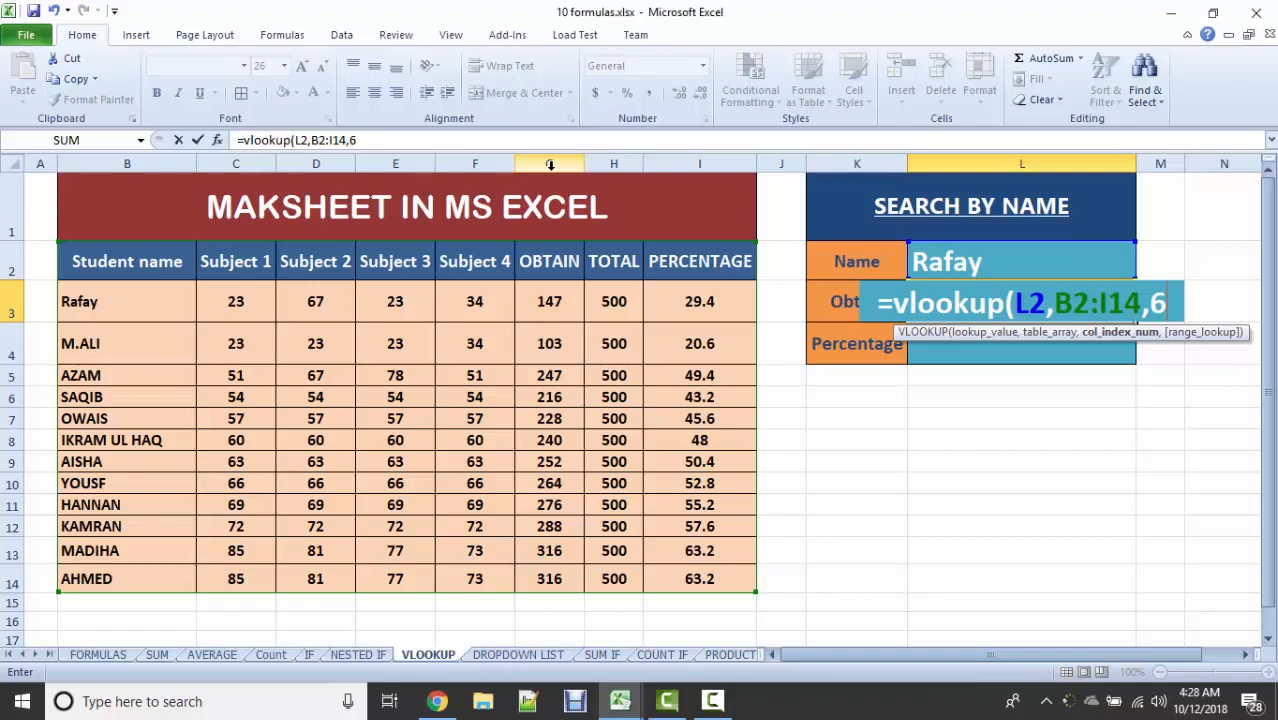
type(",")
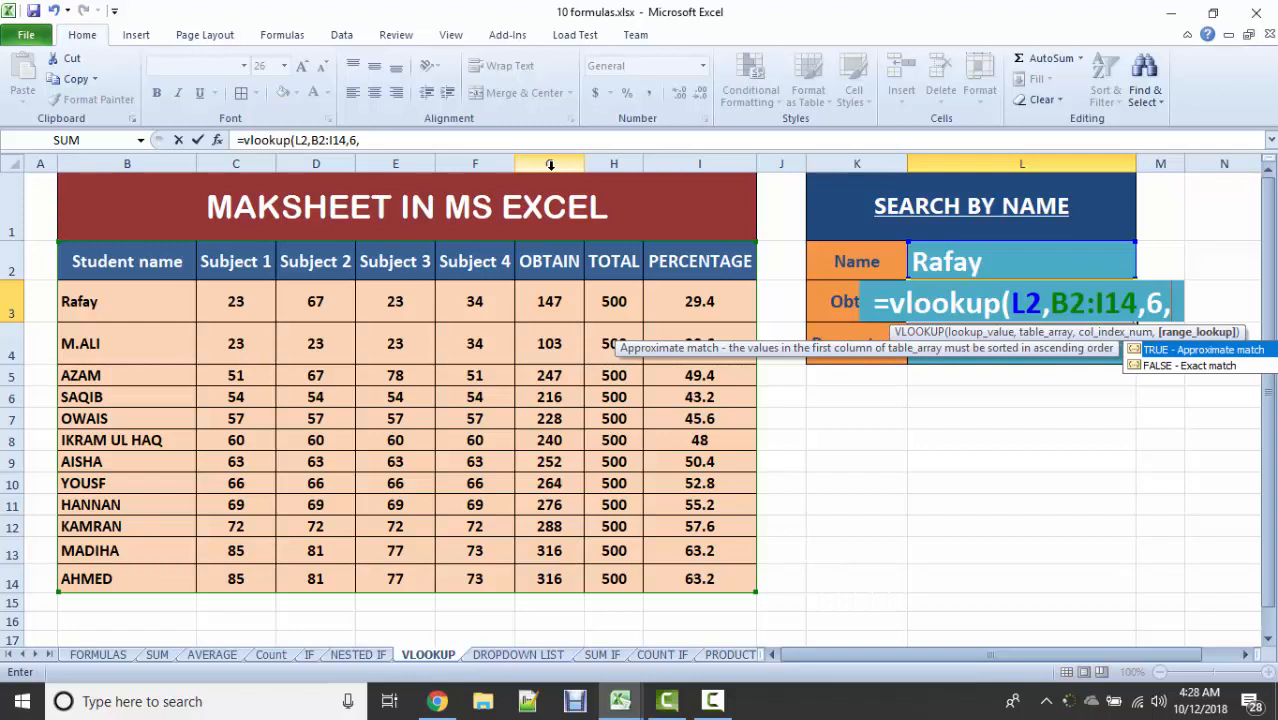
type("false")
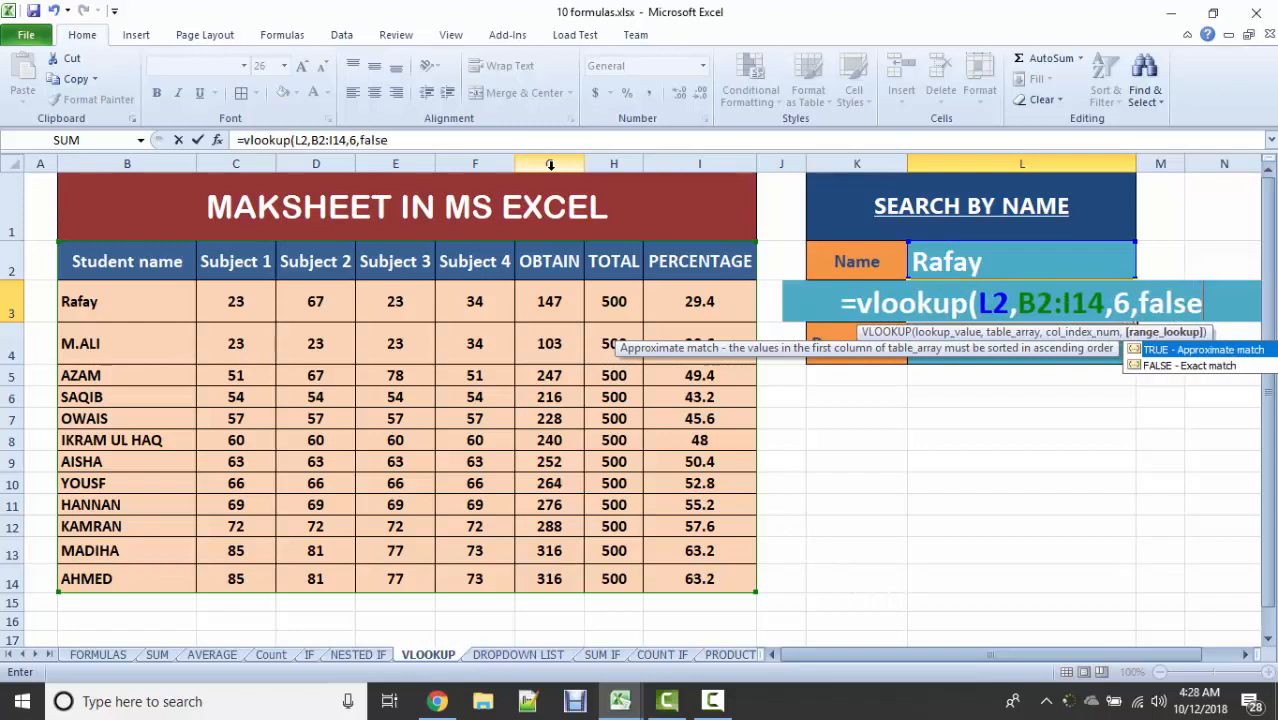
type(")")
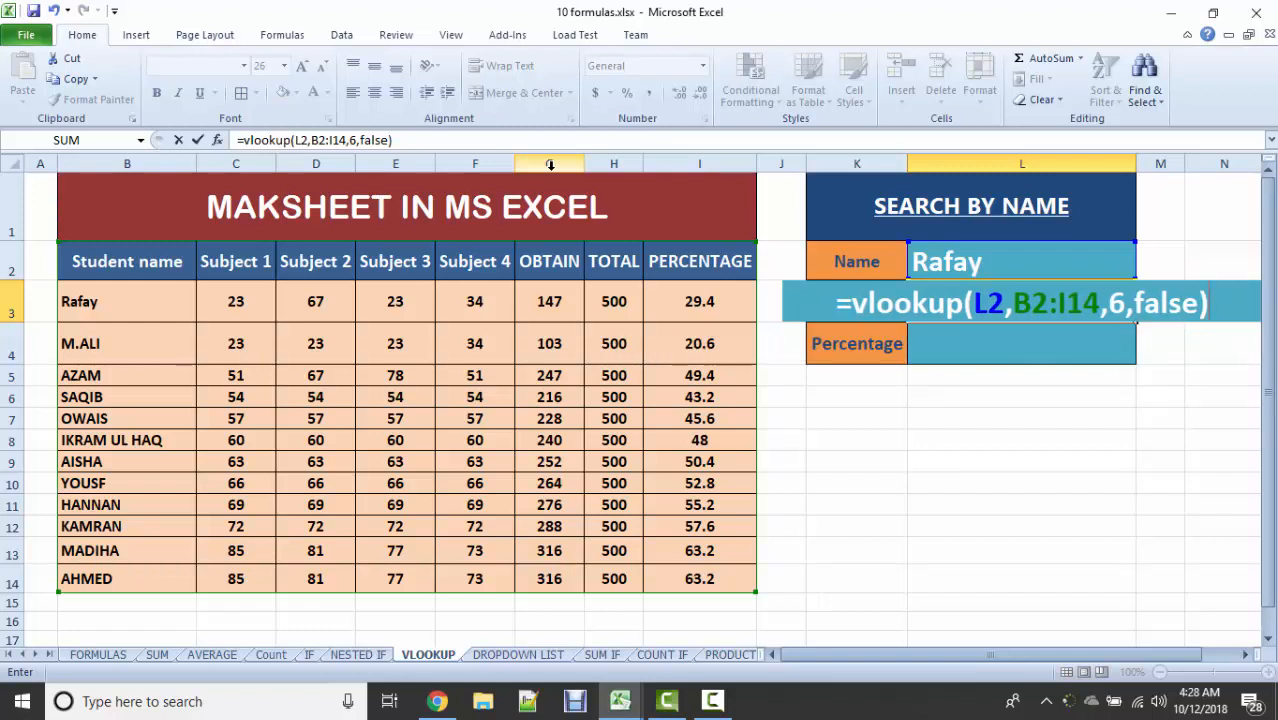
key("Return")
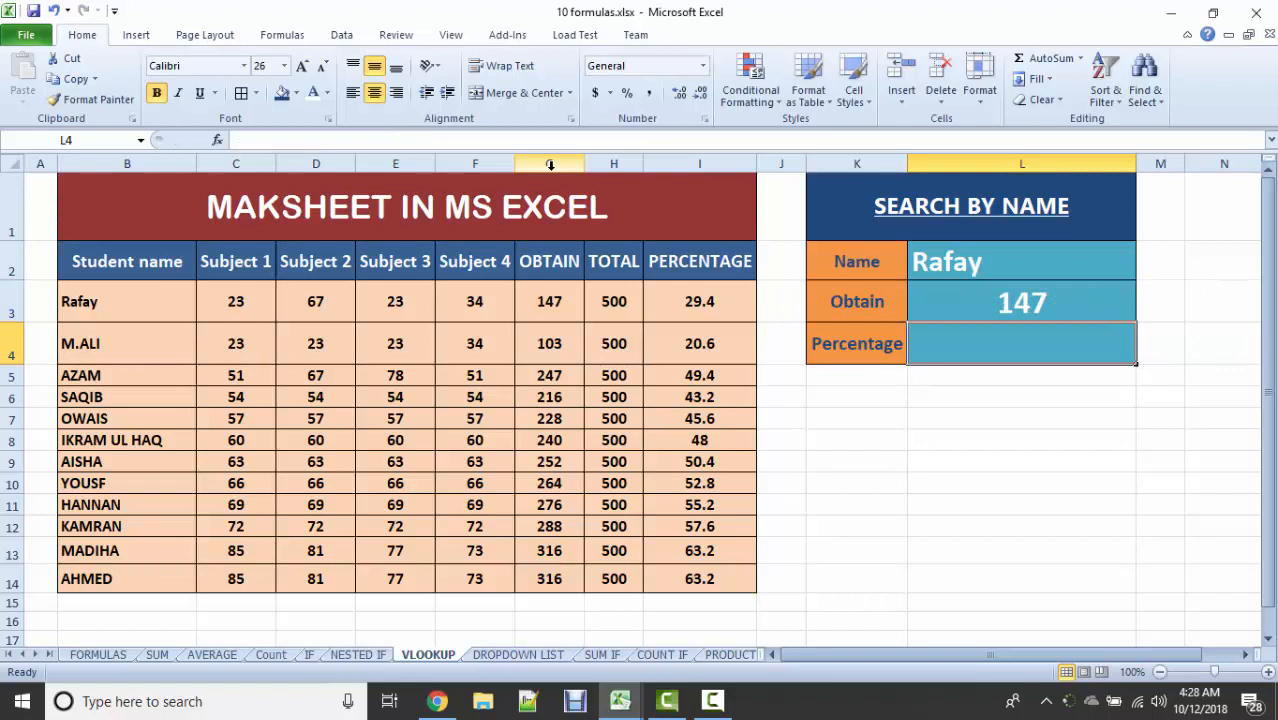
Step: Enter the student name listed in B14 in the search box's Name cell L2 and compare the Obtain result with G14
left_click(1036, 269)
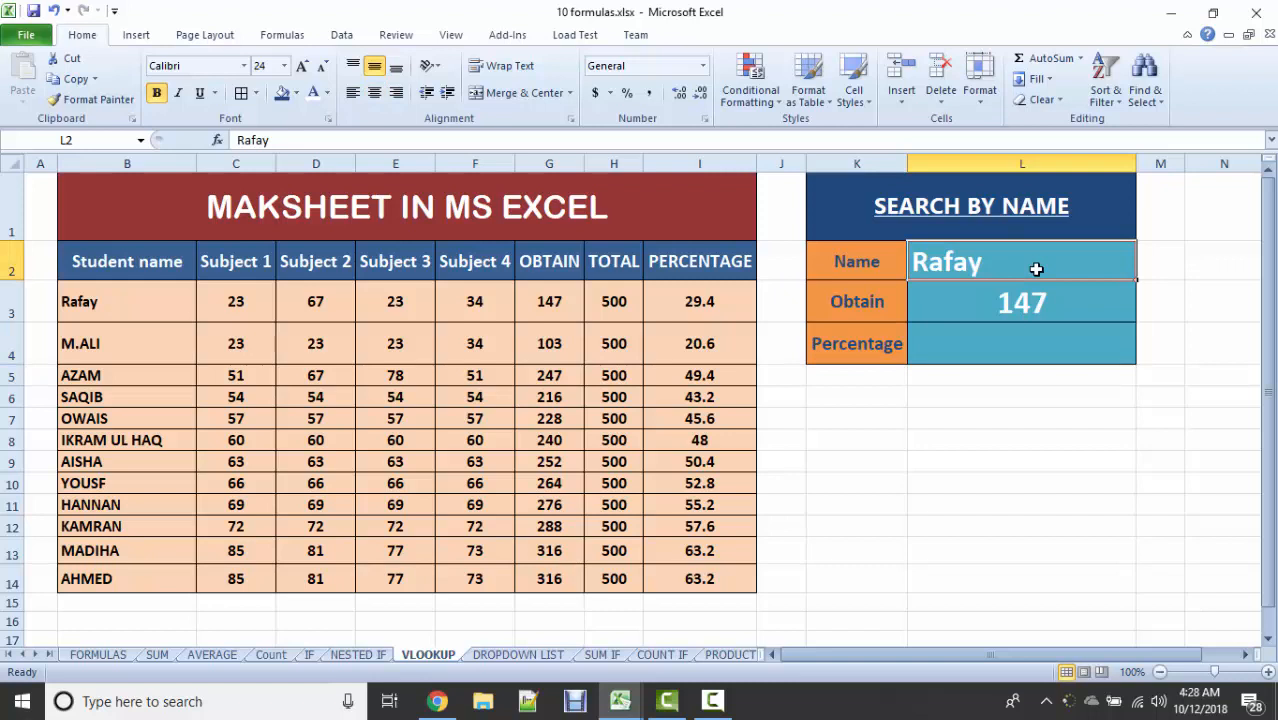
type("ahmed")
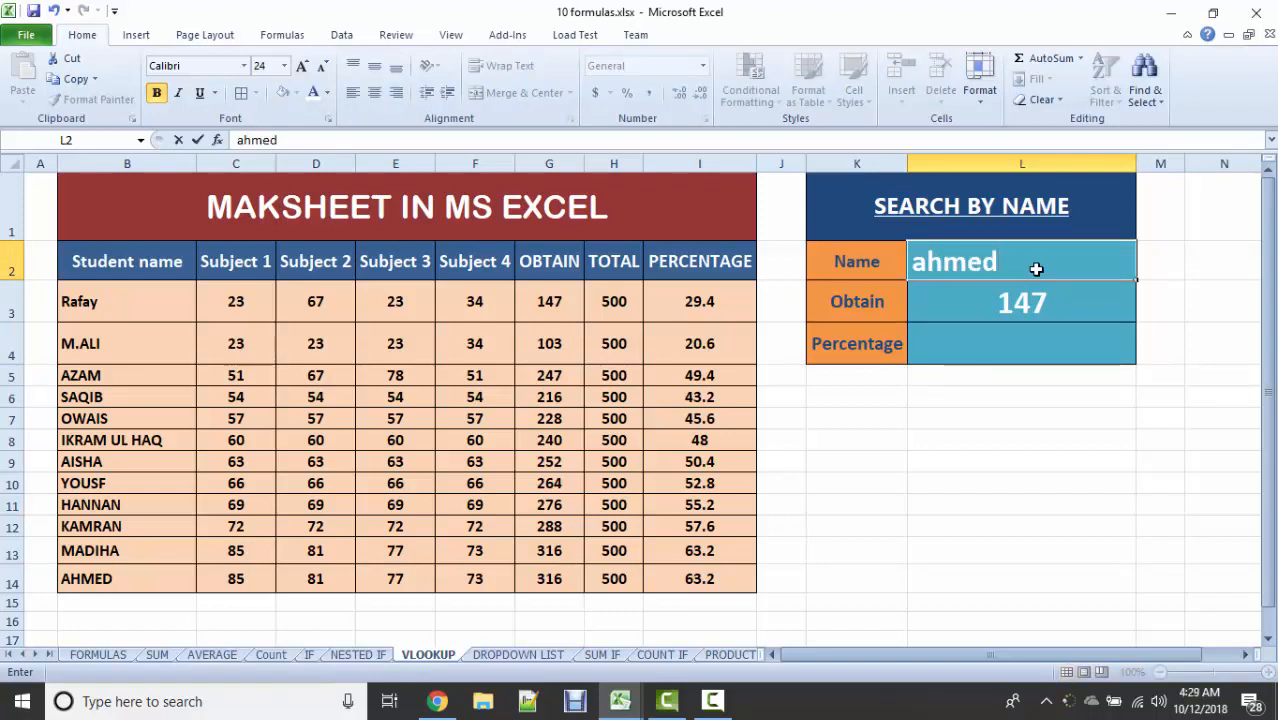
key("Return")
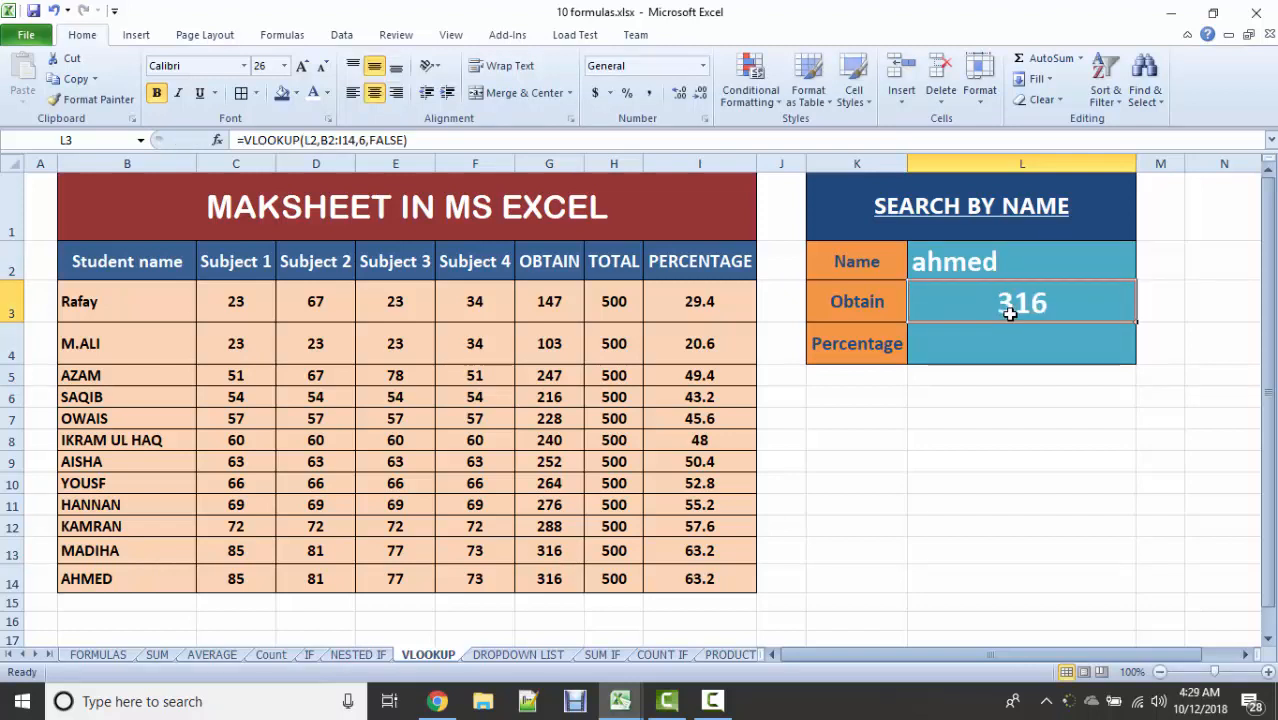
left_click(557, 581)
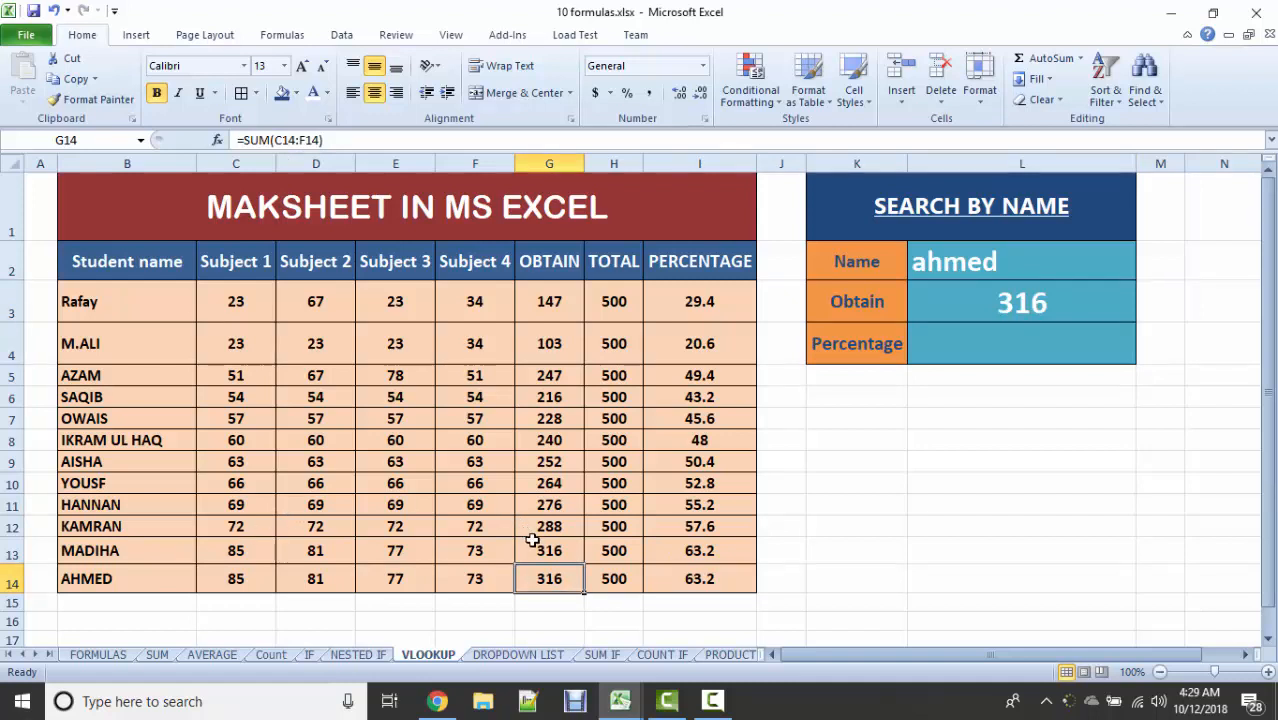
Step: Set the Subject 3 mark in E13 to 23
left_click(541, 548)
left_click(407, 557)
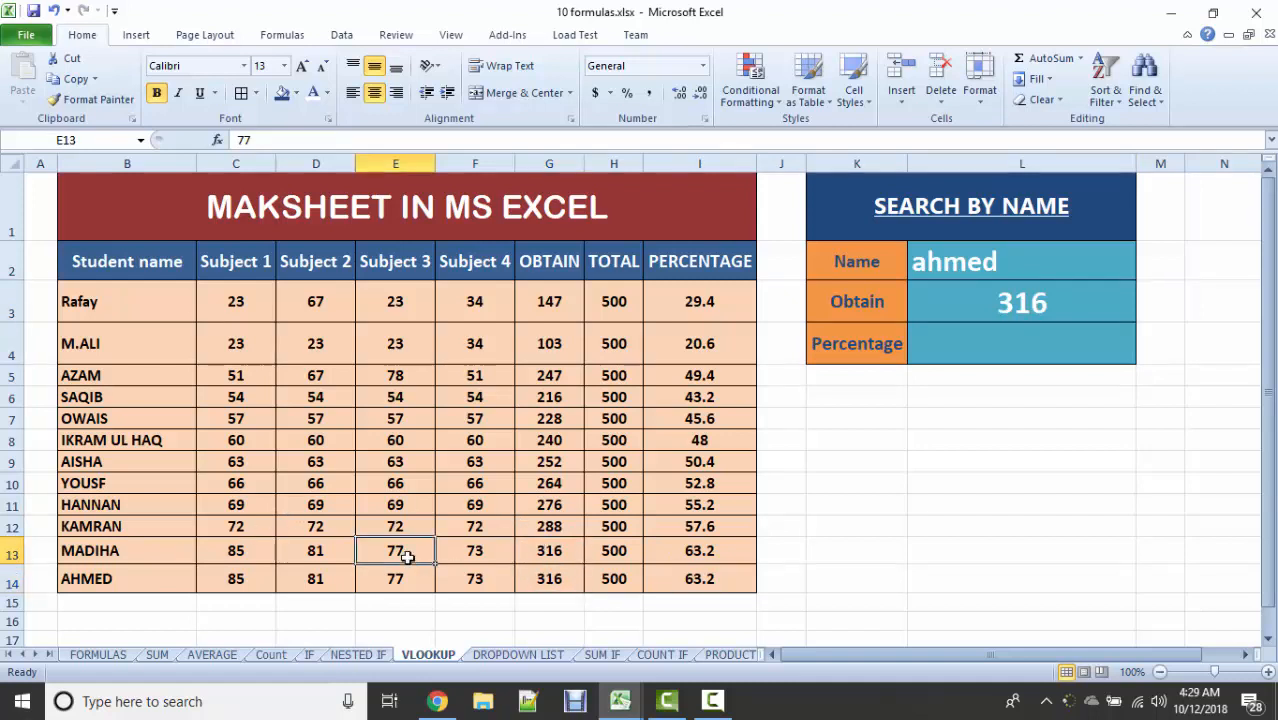
type("23")
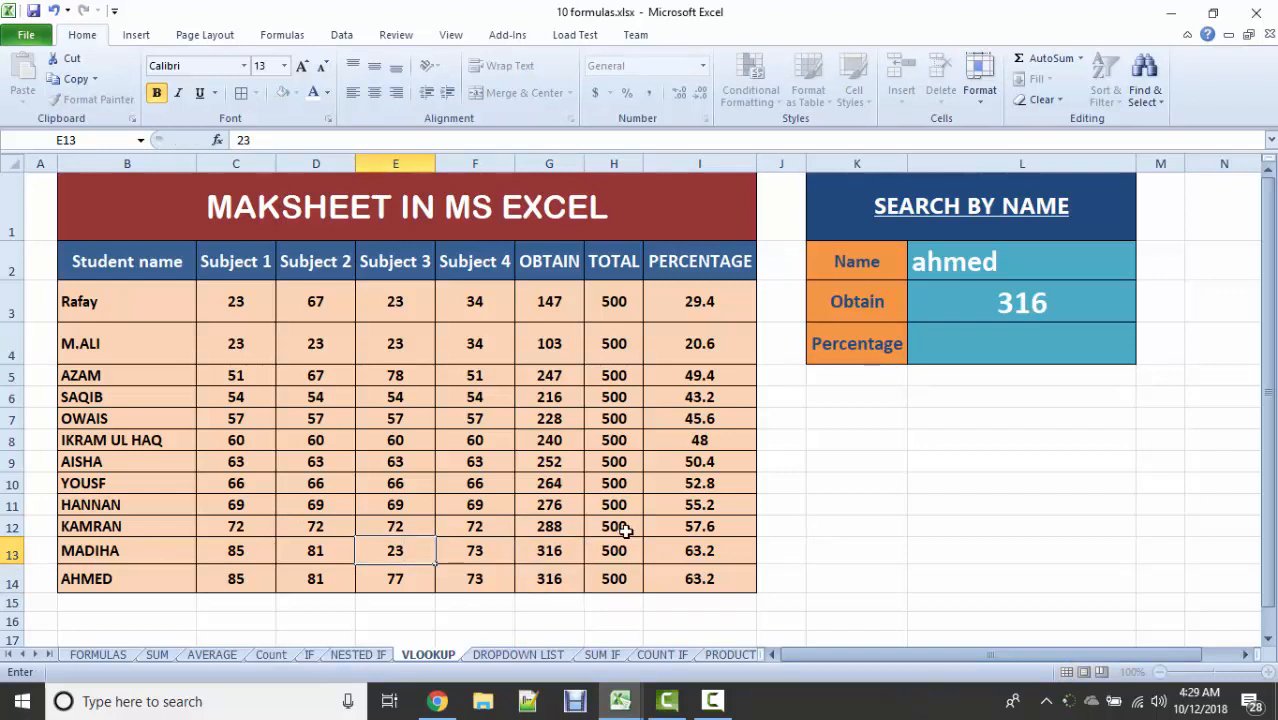
left_click(624, 530)
Step: Look up the student listed in B13 by entering that name in the search box's Name cell L2
left_click(997, 259)
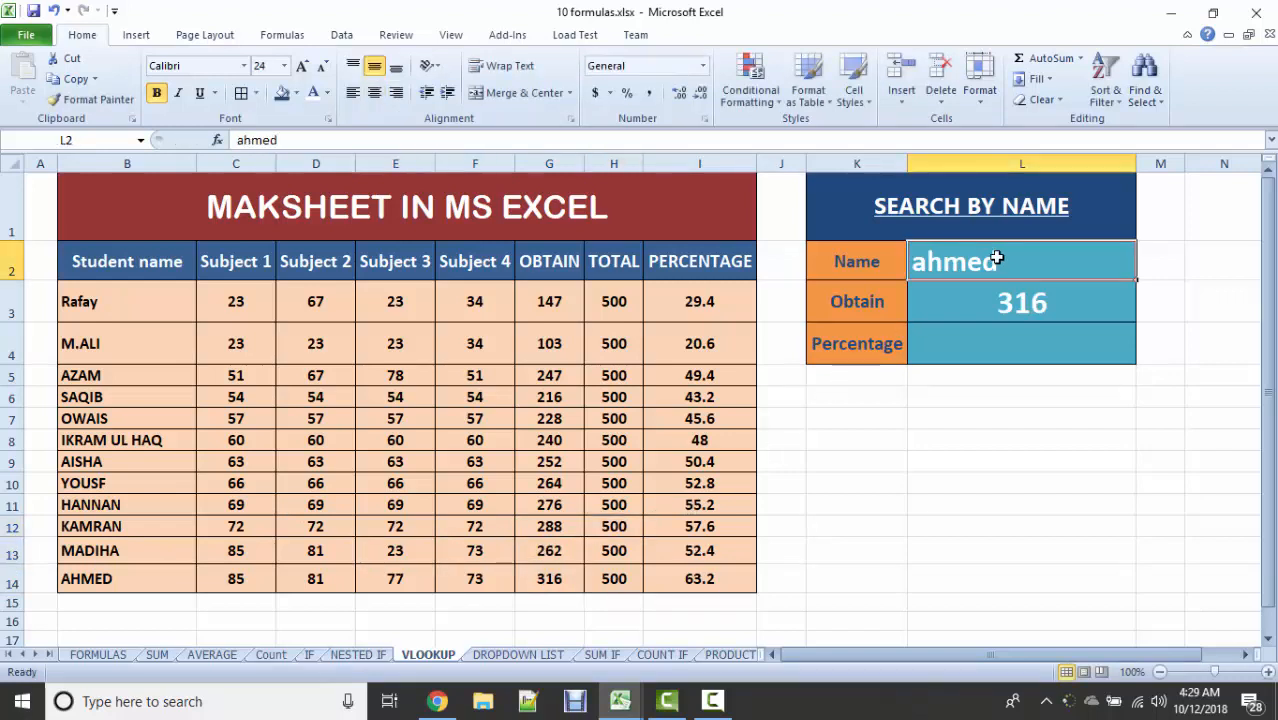
type("madiha")
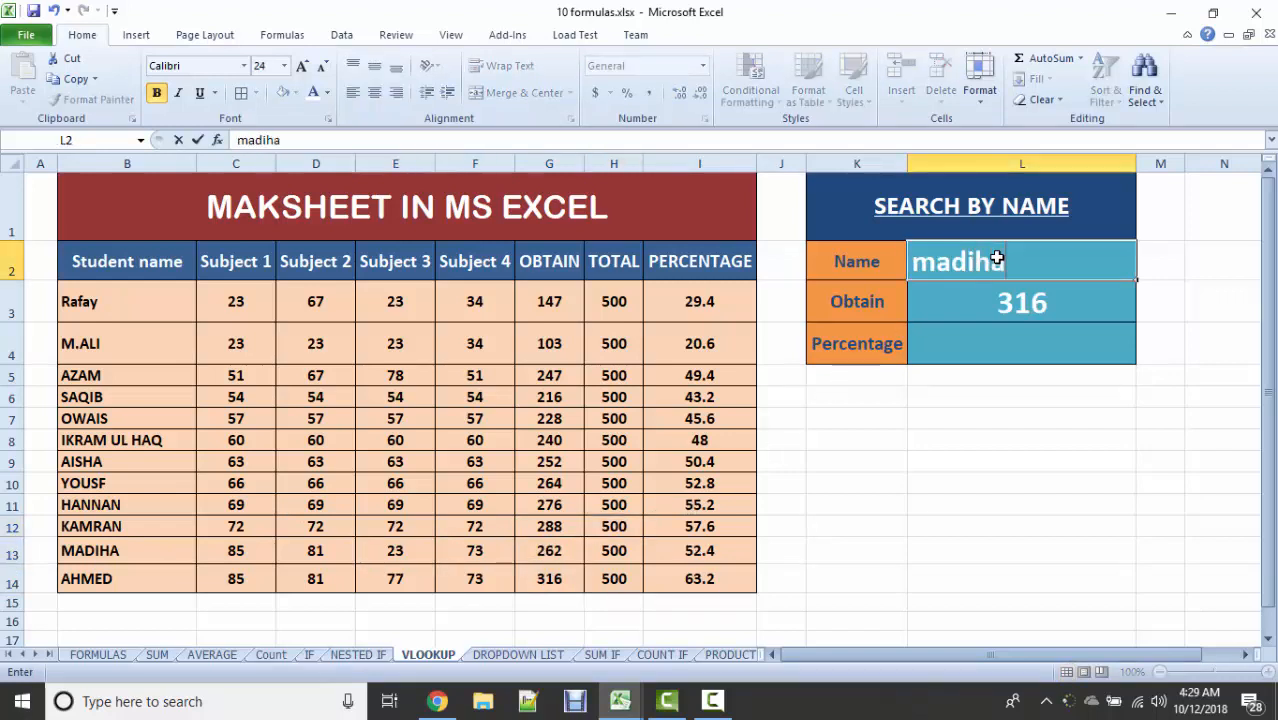
key("Return")
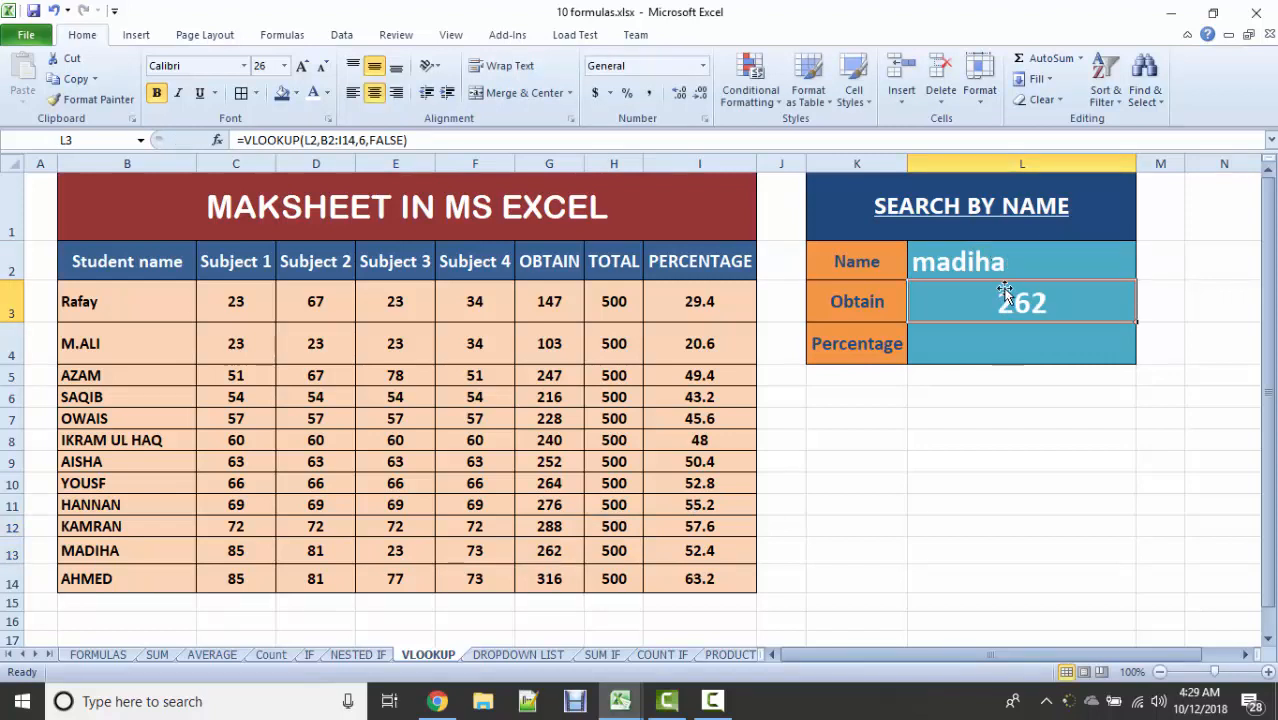
Step: Begin a VLOOKUP formula in the Percentage cell L4 with L2 as the lookup value
left_click(1007, 342)
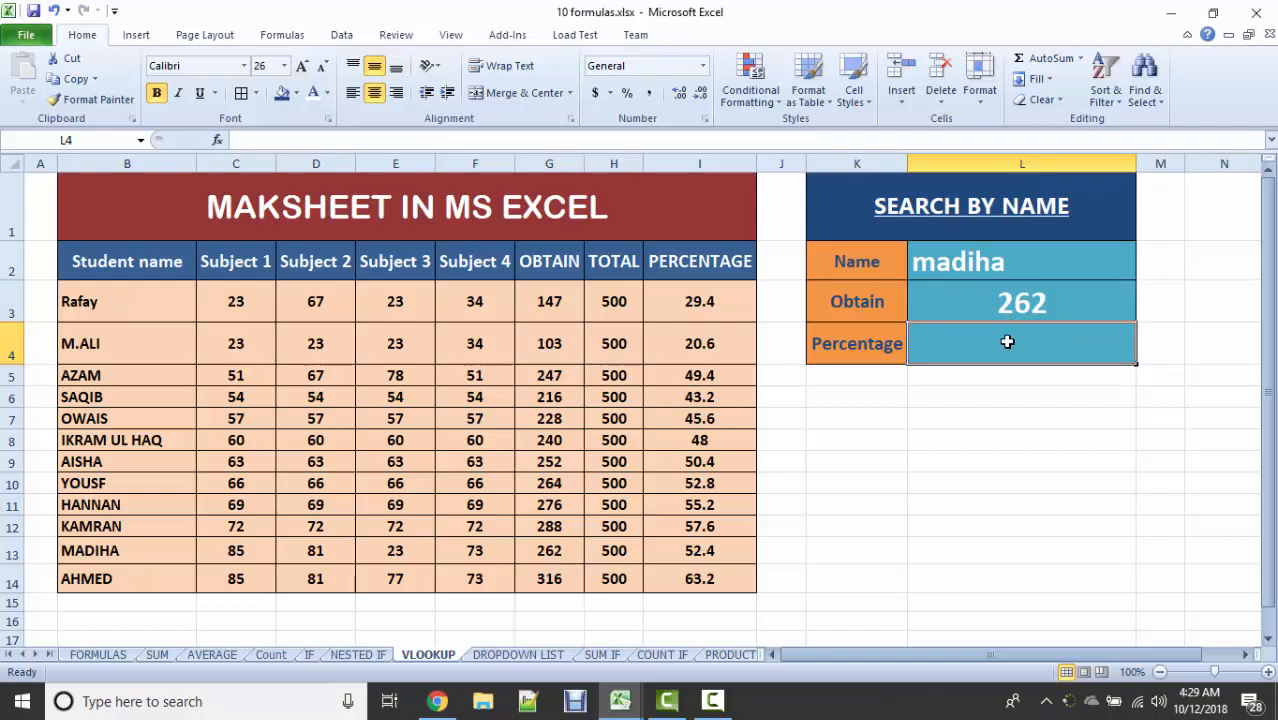
left_click(1021, 249)
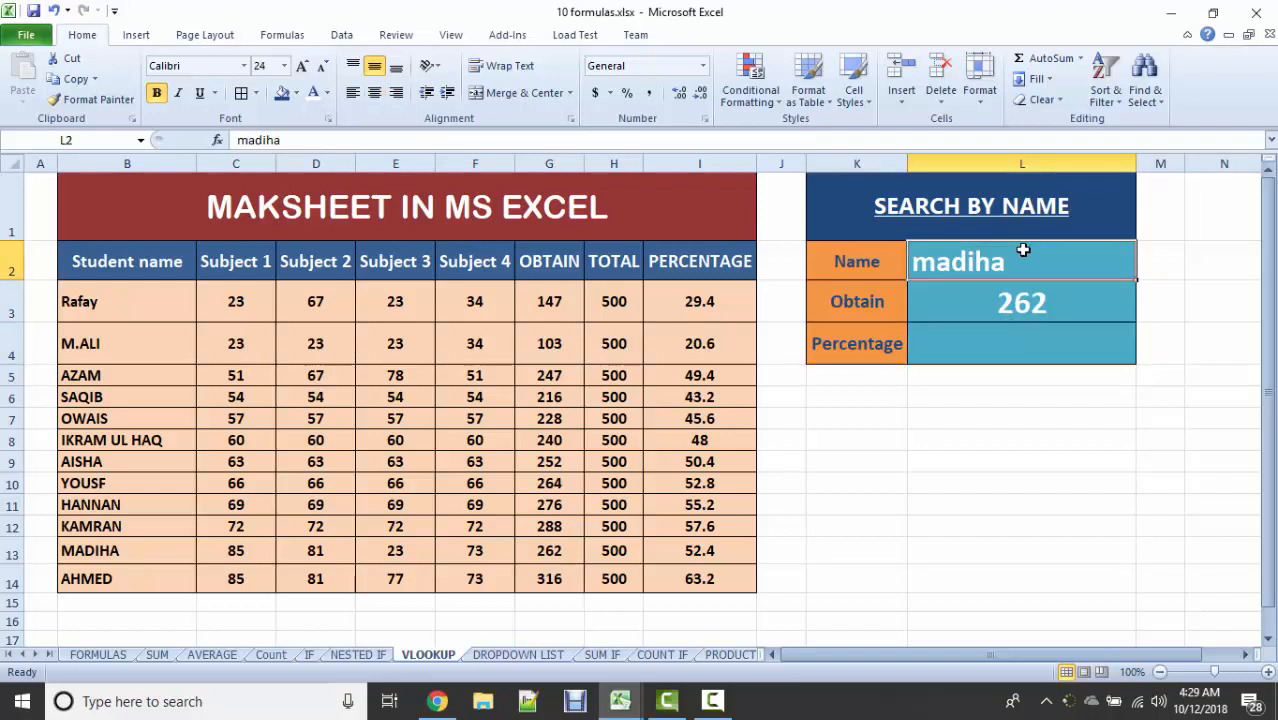
left_click(981, 346)
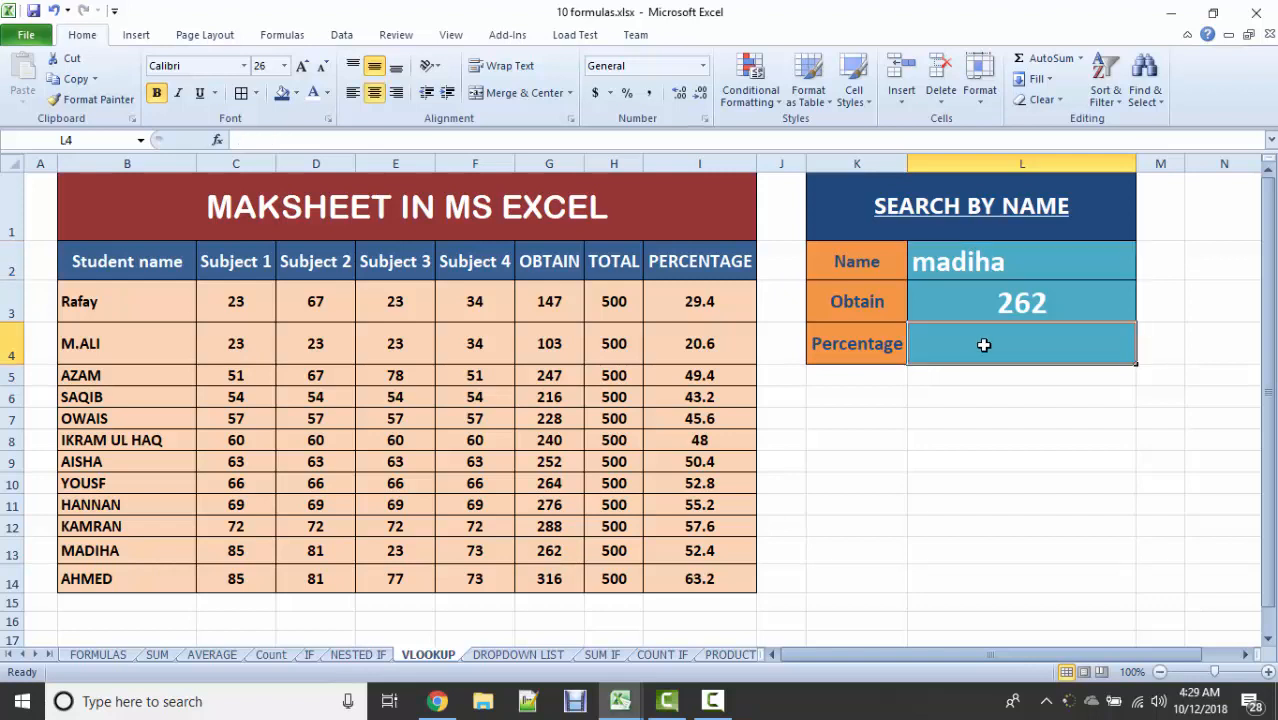
type("=")
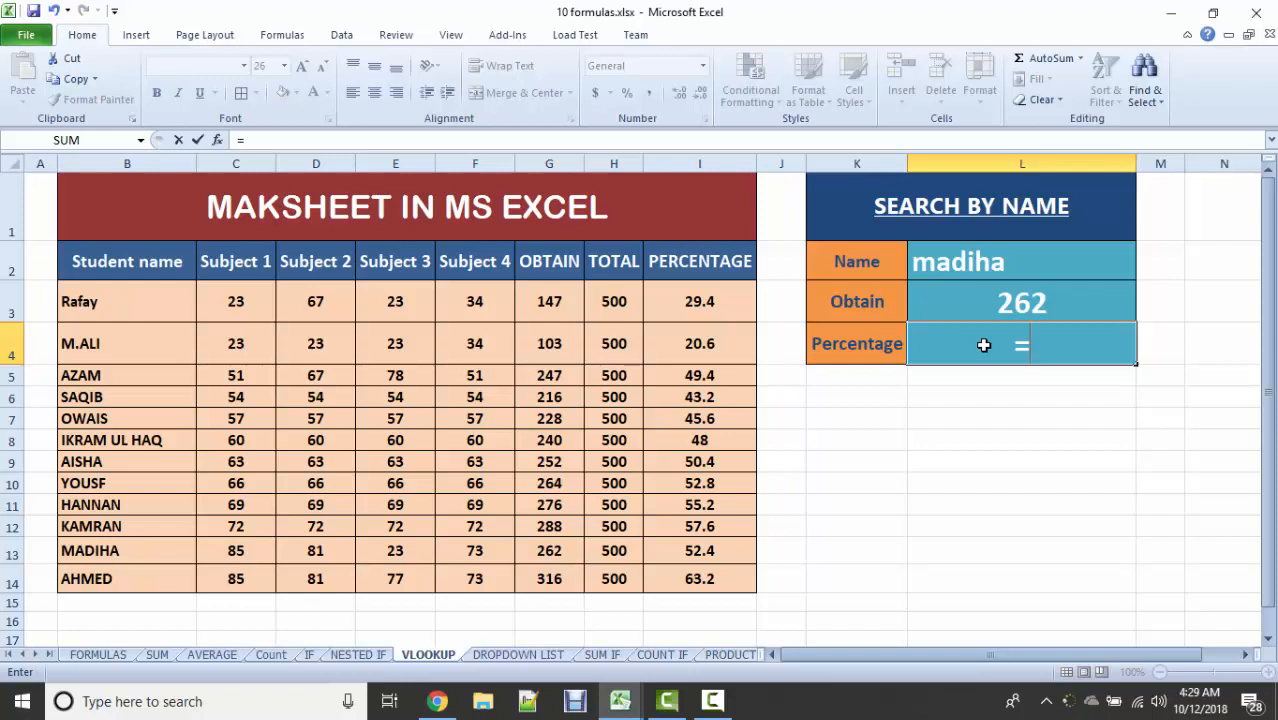
type("vlookup(")
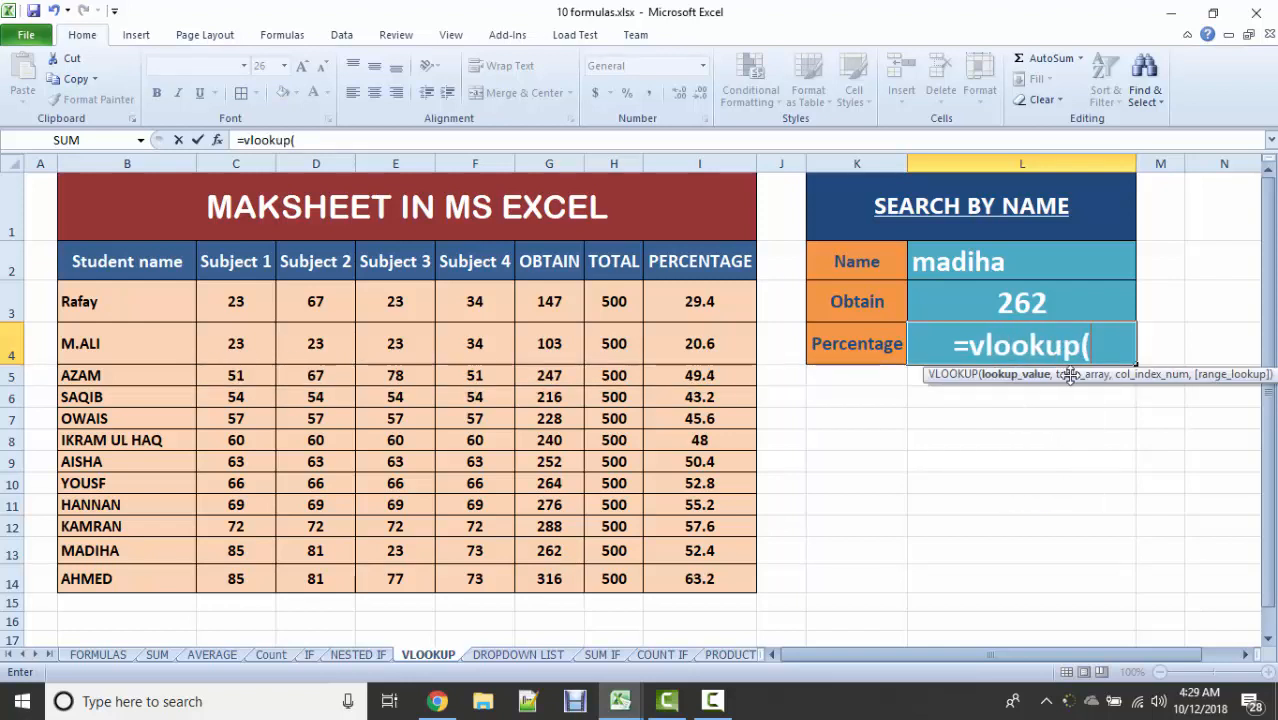
left_click(1007, 267)
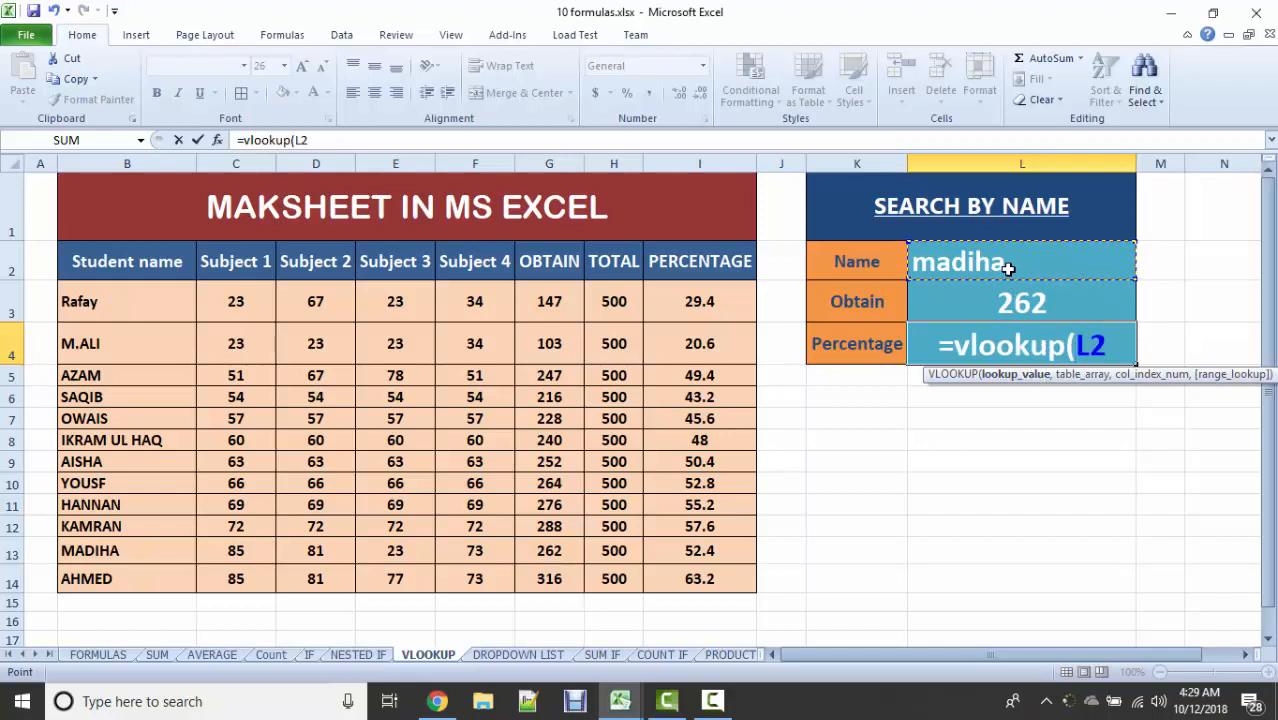
type(",")
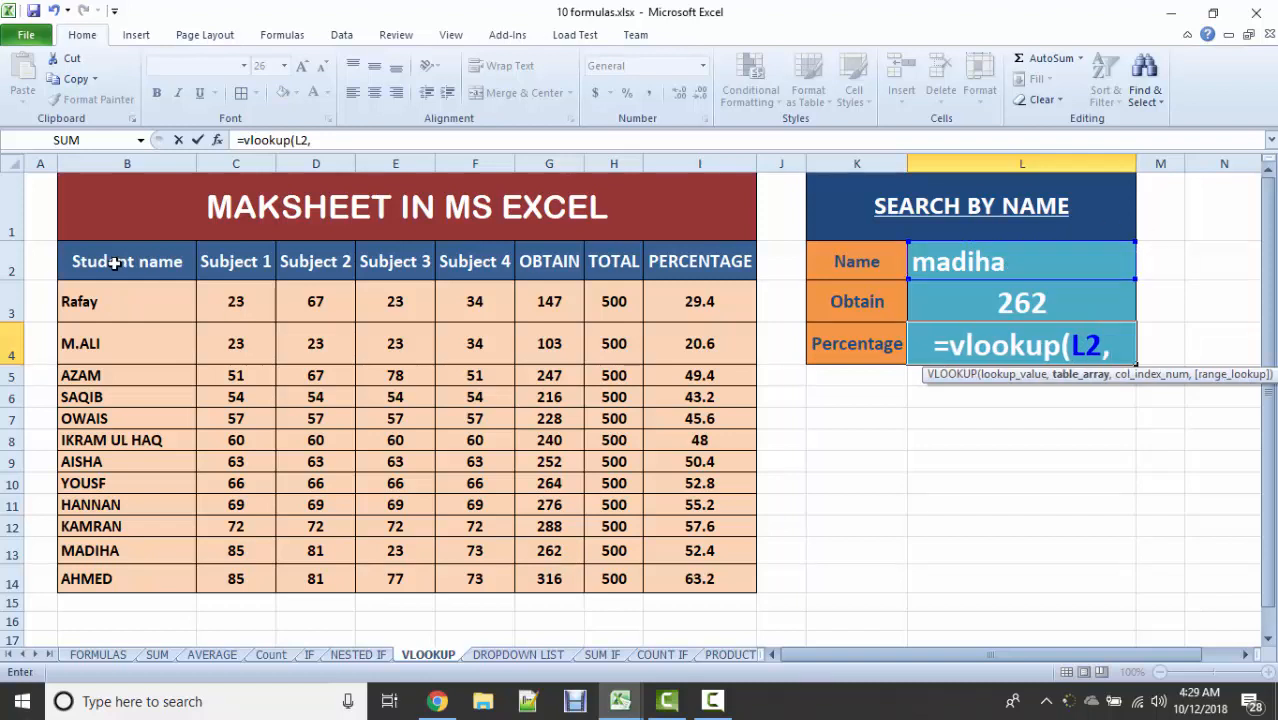
Step: Complete the Percentage VLOOKUP with table array B2:I14, column index 8 and FALSE, enter it, and compare the result with I13
left_click_drag(77, 254, 686, 578)
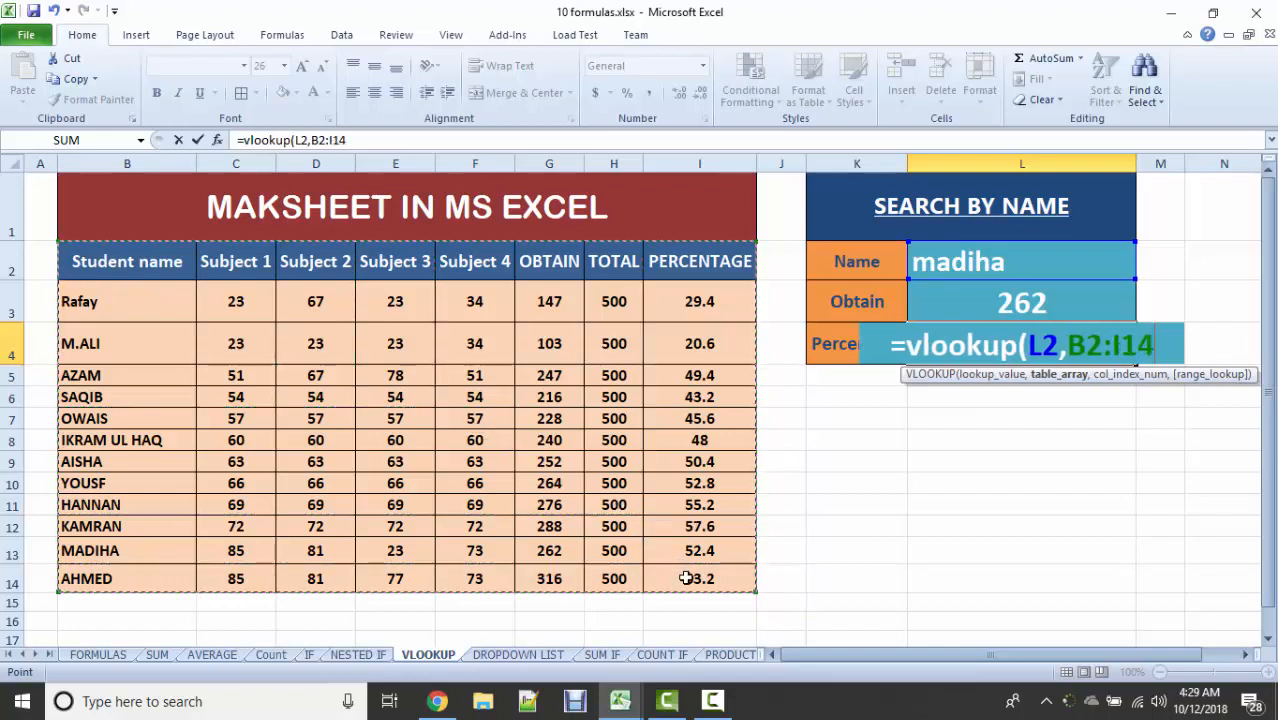
type(",")
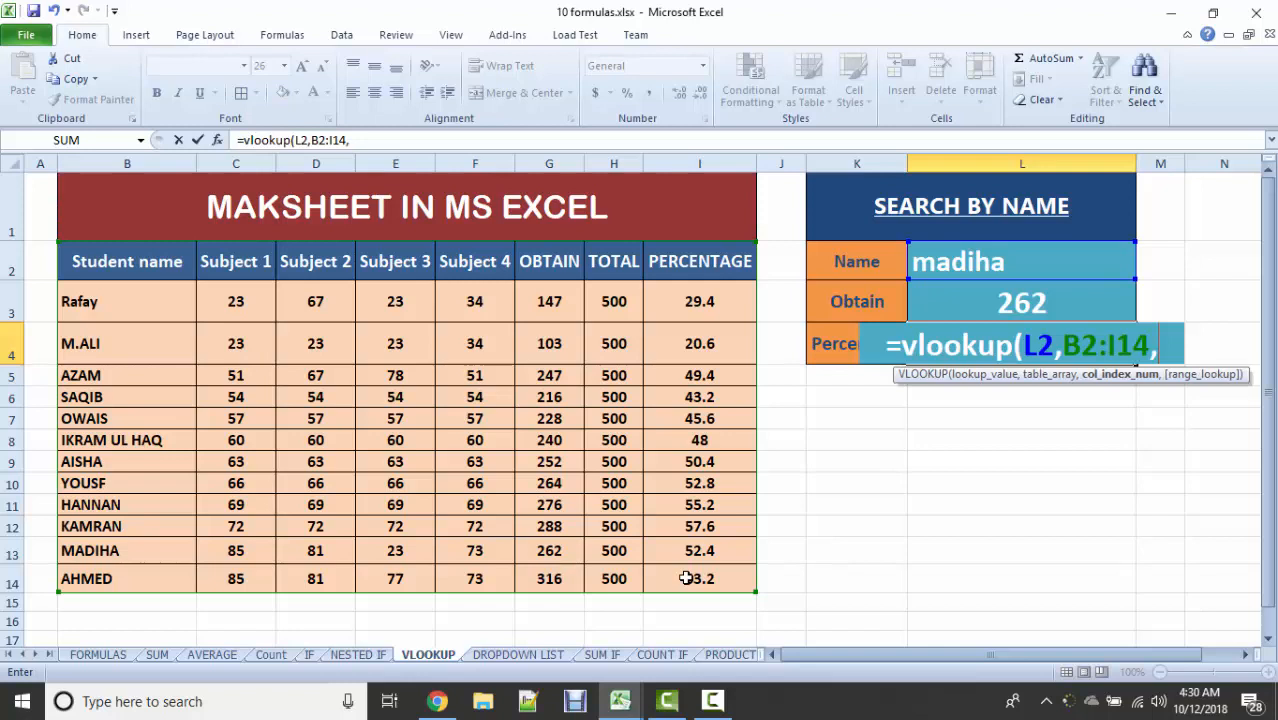
type("8")
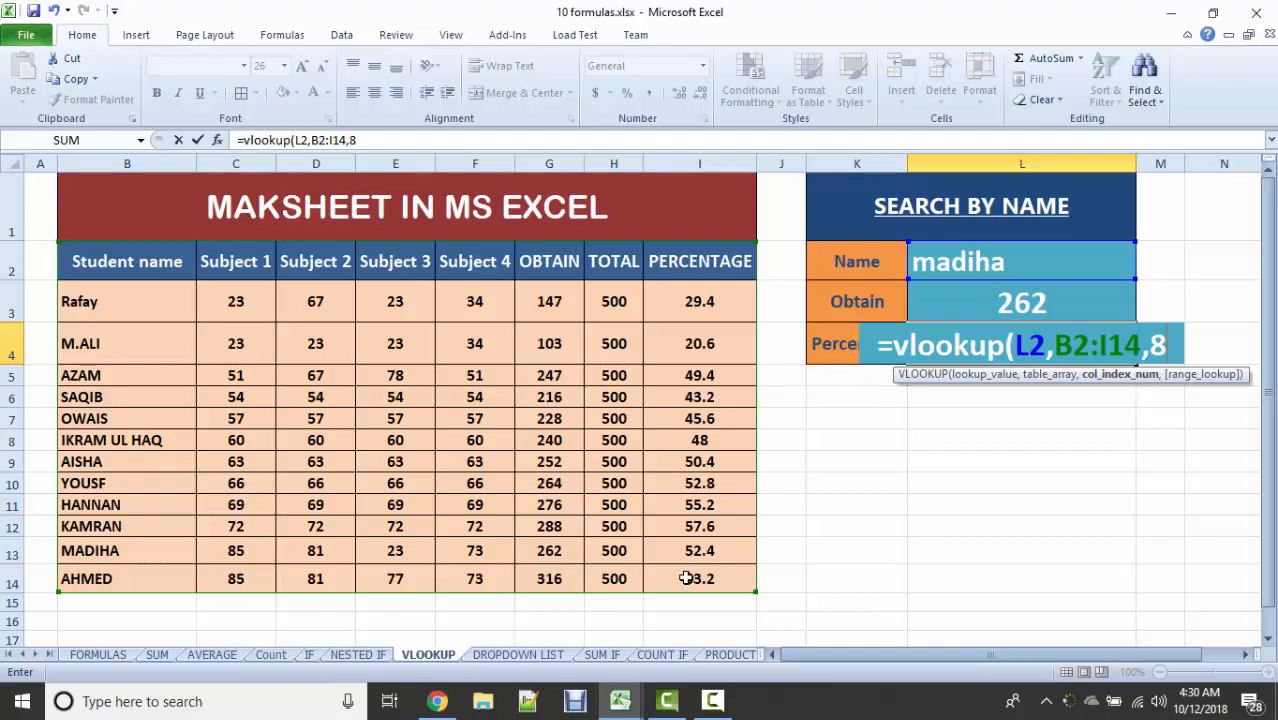
type(",fl")
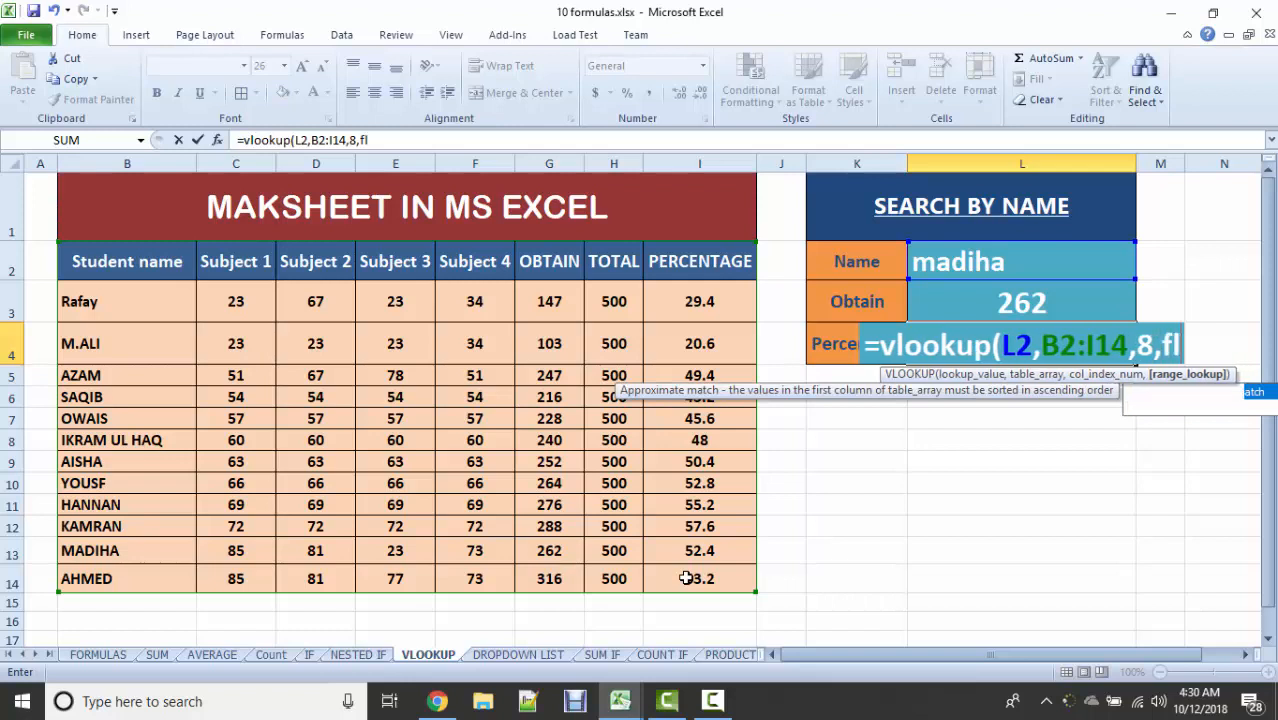
key("BackSpace")
type("alse")
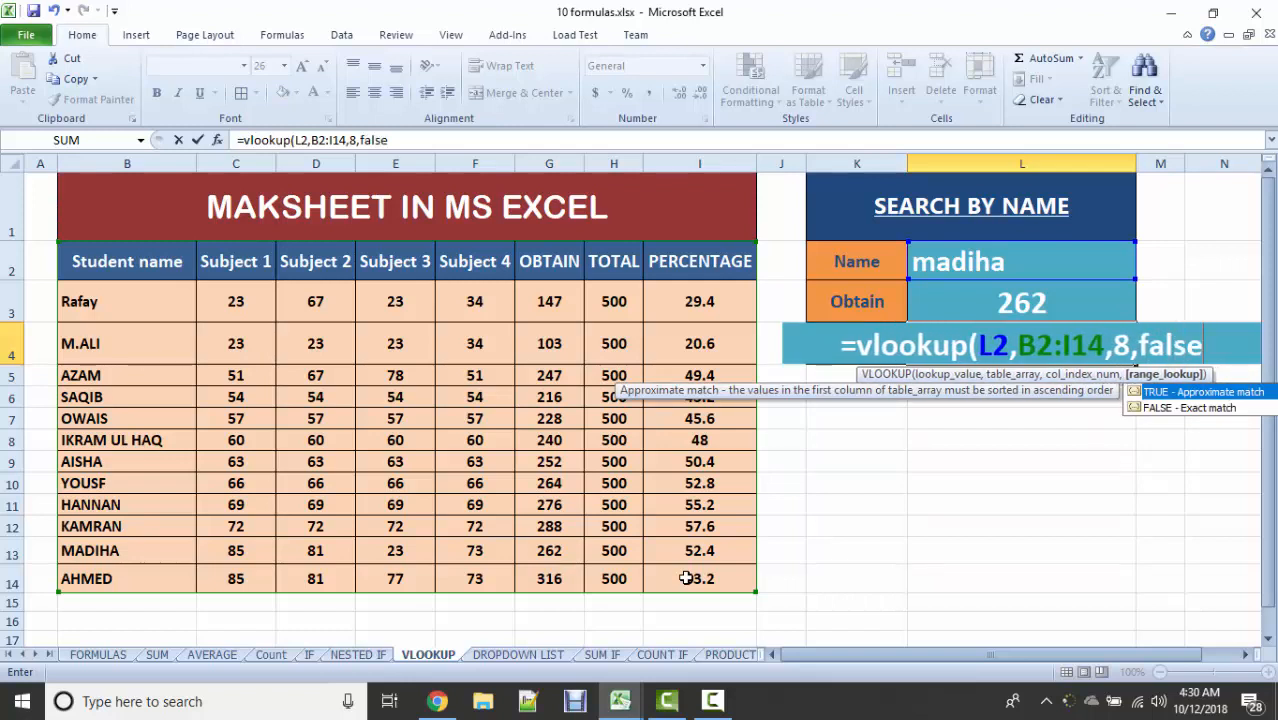
type(")")
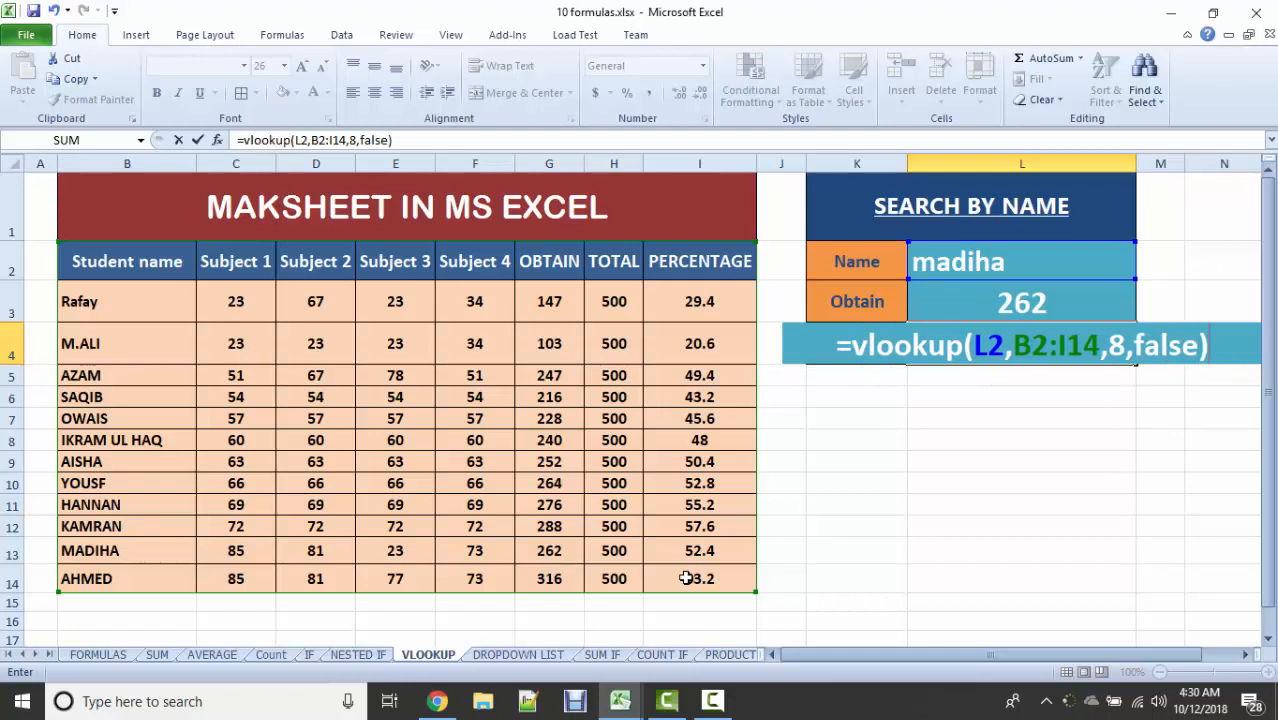
key("Return")
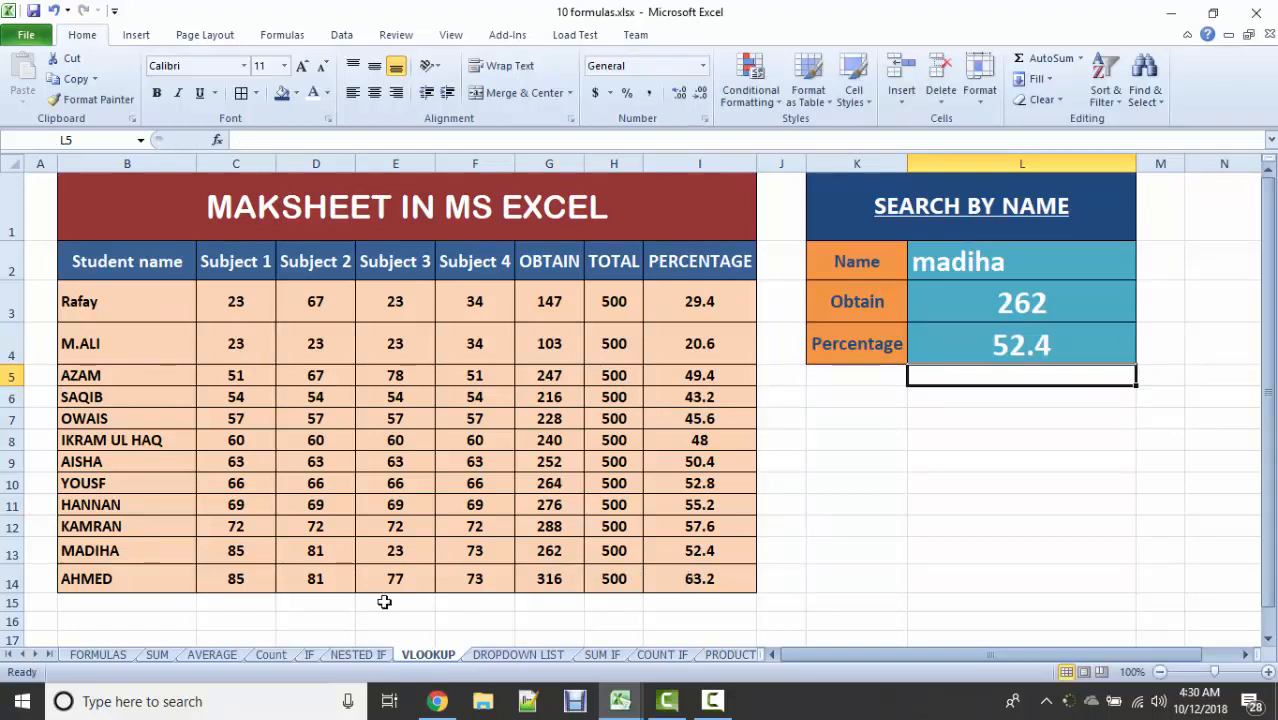
left_click(688, 552)
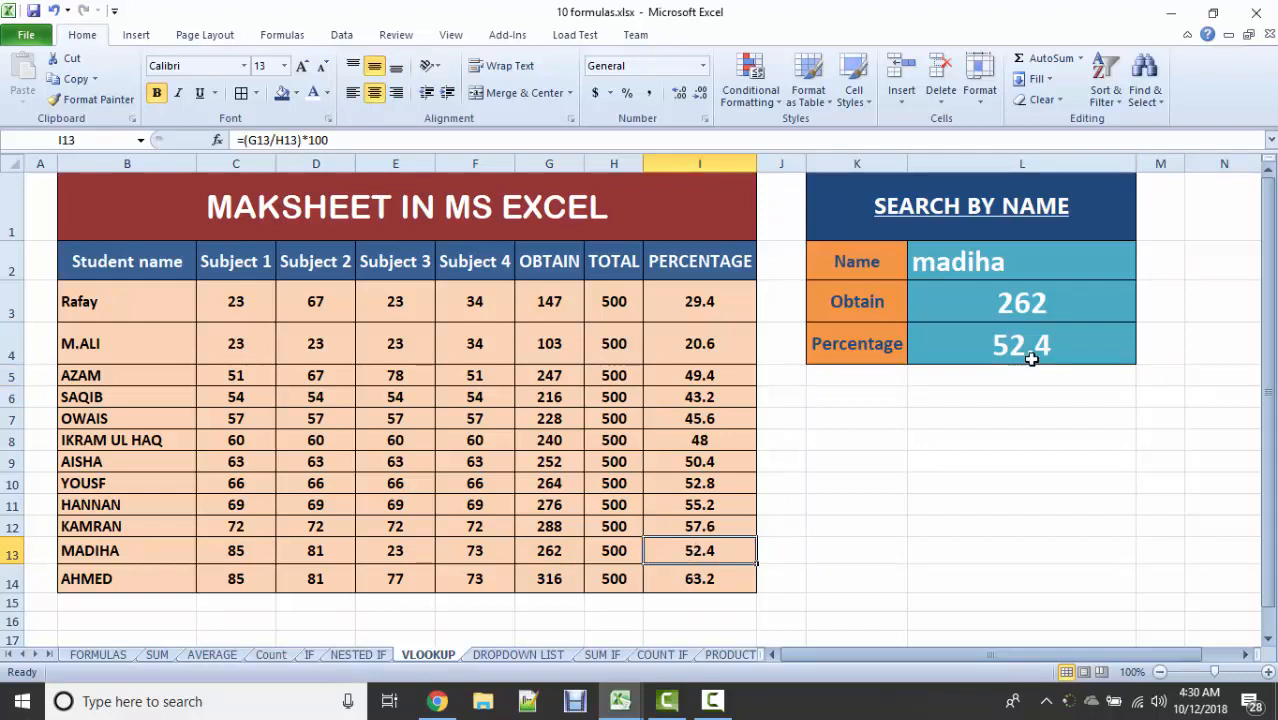
Step: Look up the student listed in B6 by entering that name in the search box's Name cell L2
left_click(990, 261)
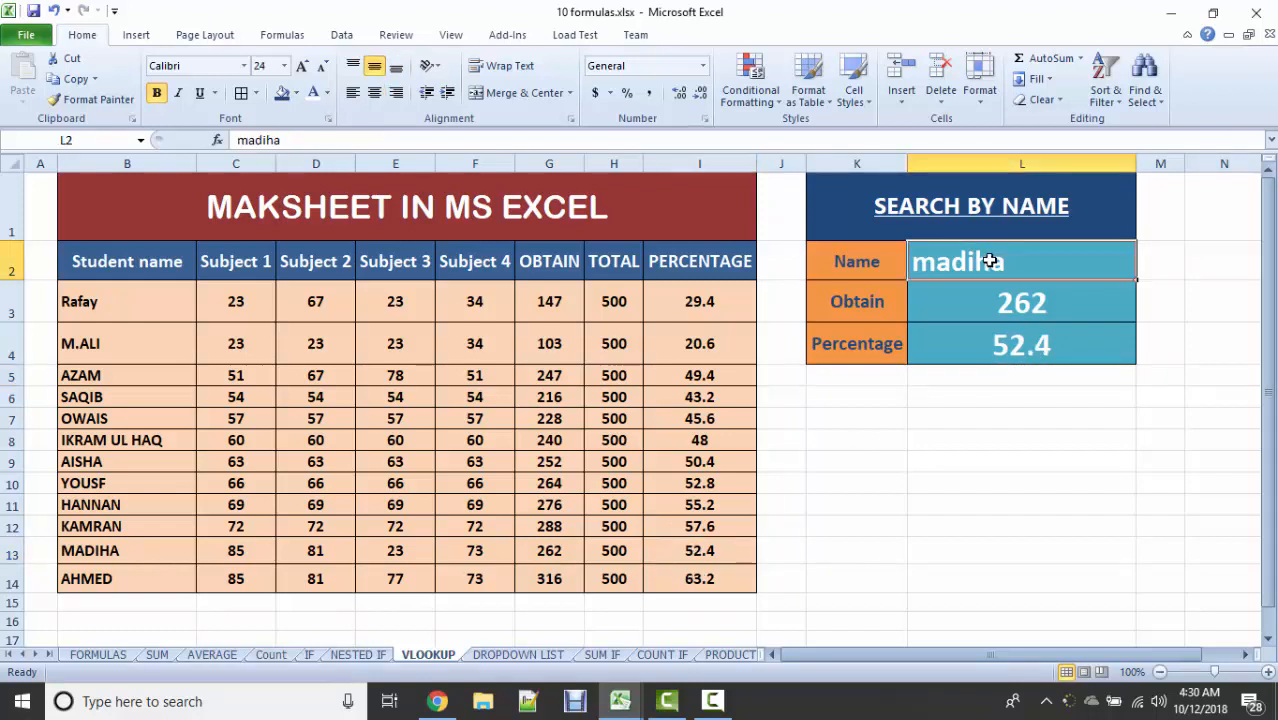
type("saqib")
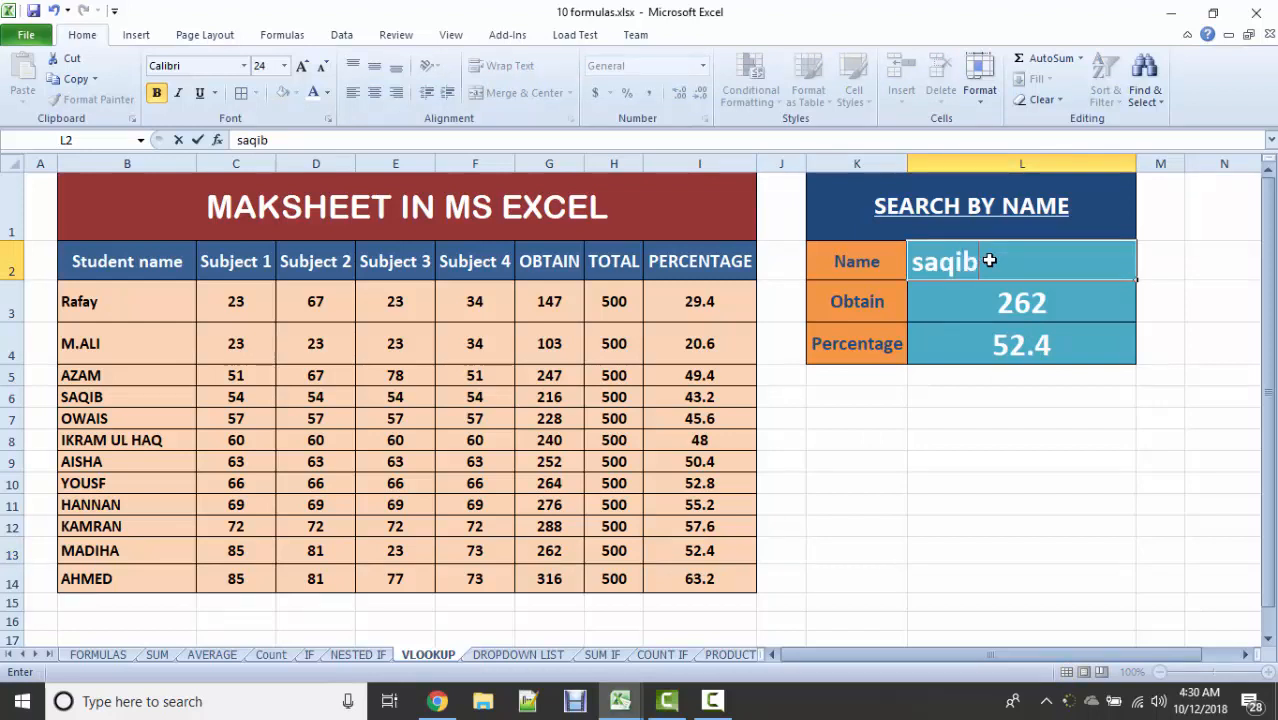
key("Return")
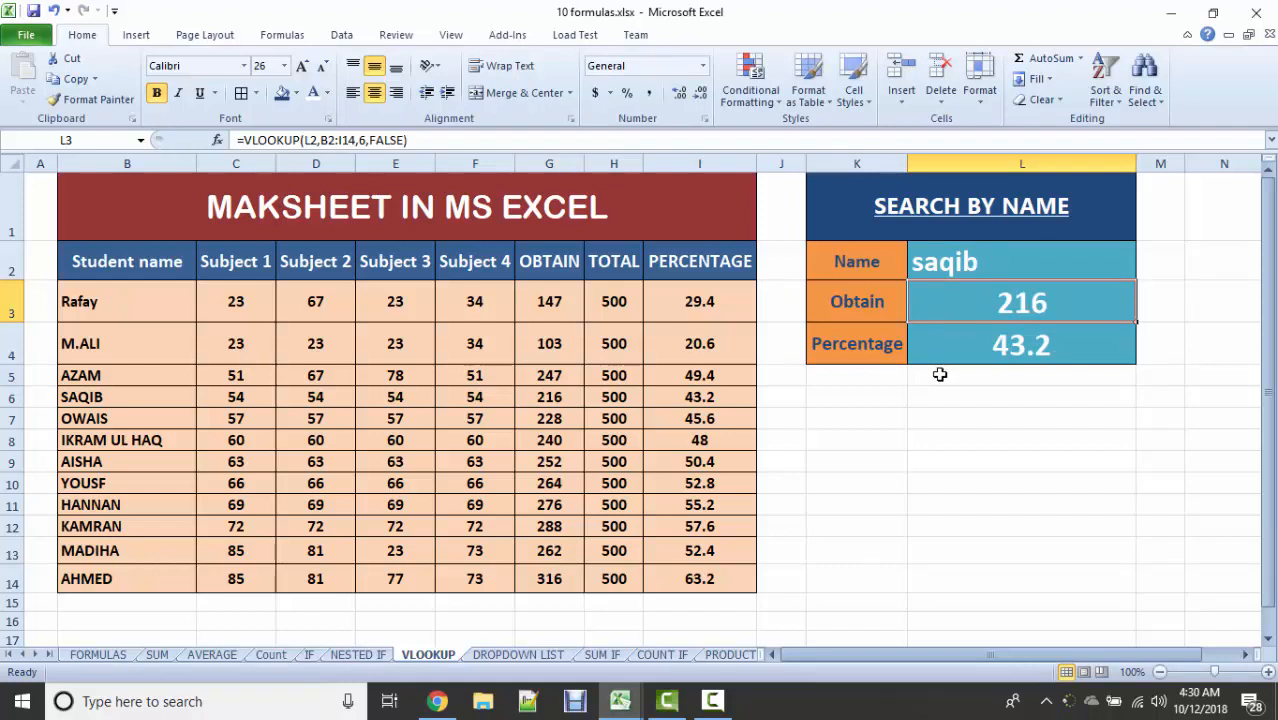
left_click(900, 377)
left_click(830, 390)
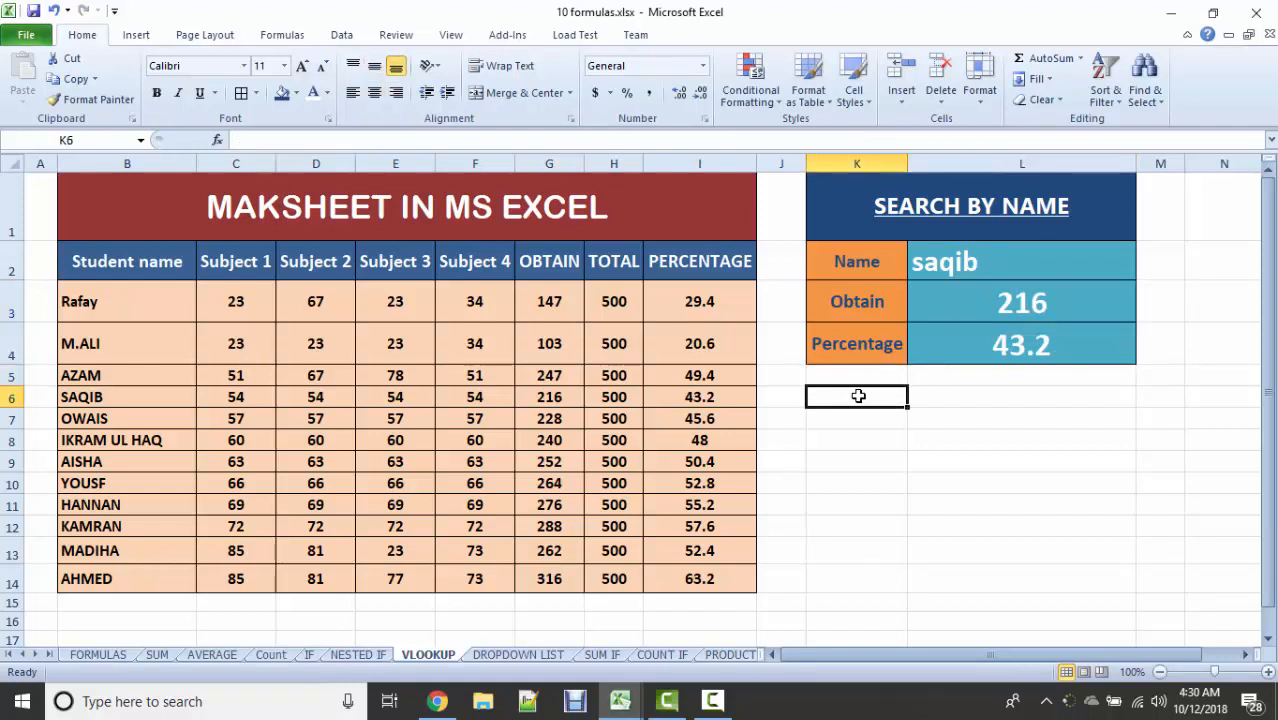
left_click_drag(868, 458, 947, 460)
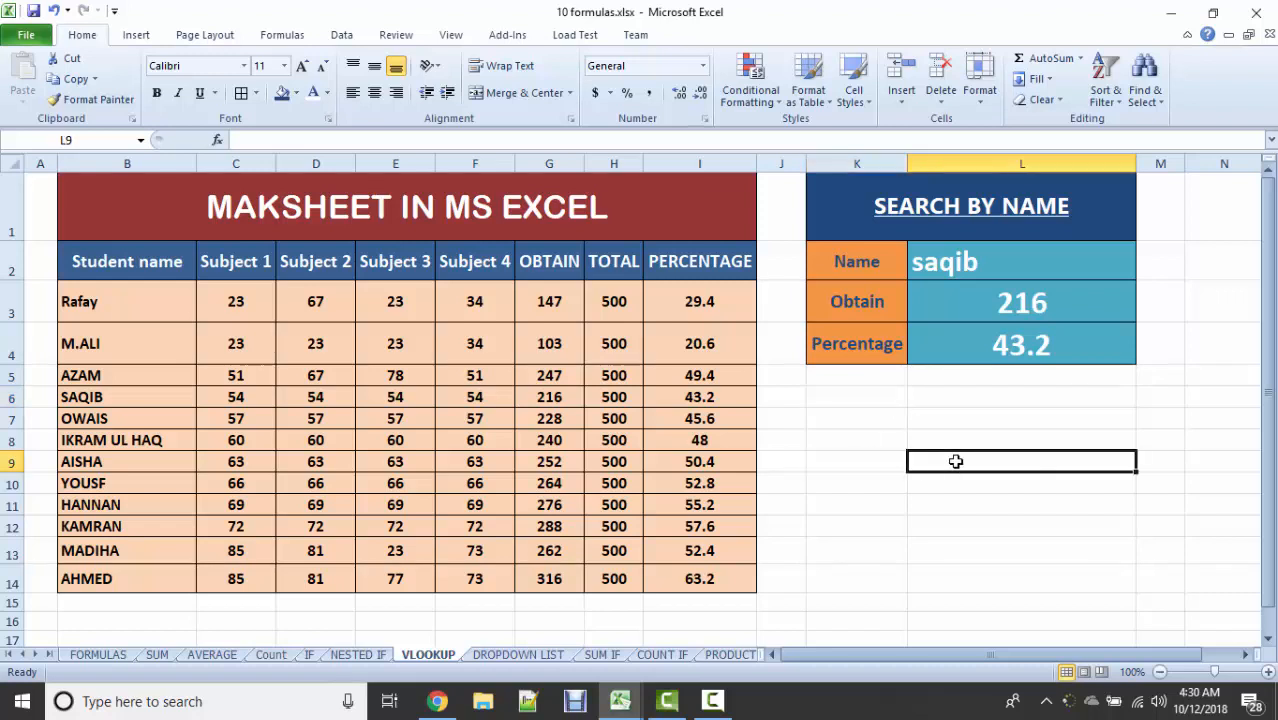
left_click(1083, 381)
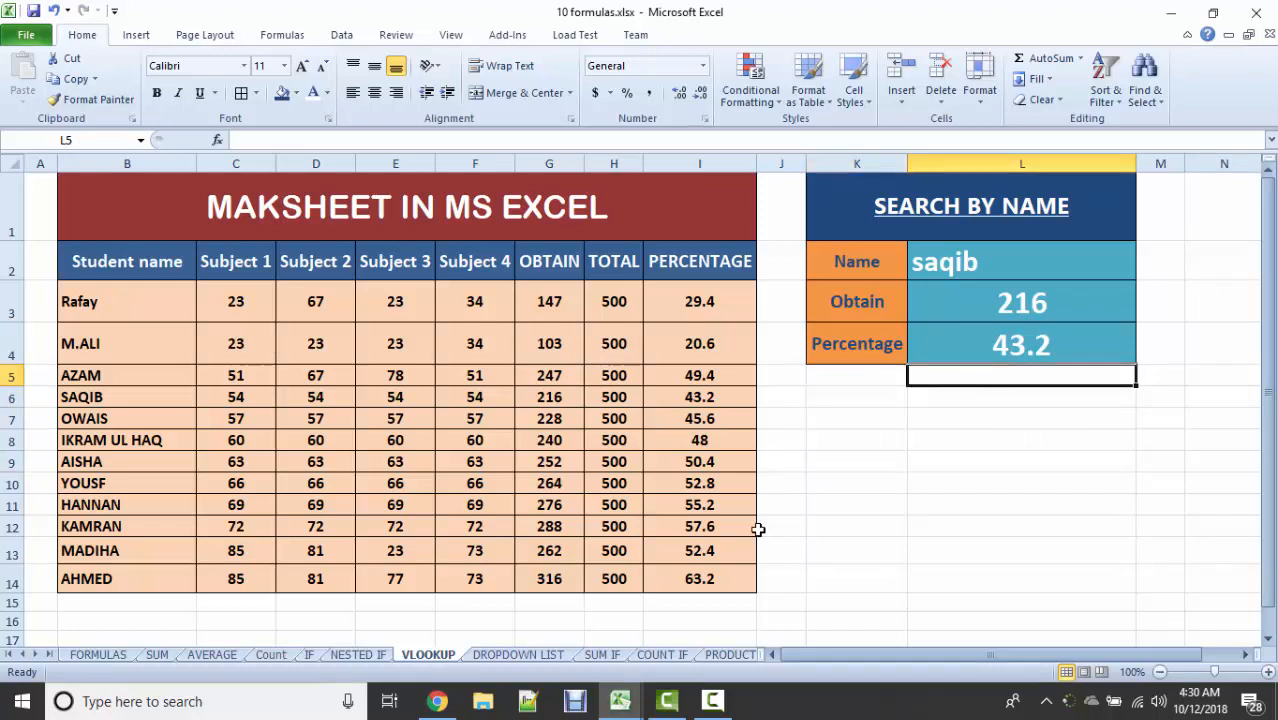
Step: Locate the DROPDOWN LIST entry in the FORMULAS overview sheet, and open the DROPDOWN LIST sheet
left_click(507, 654)
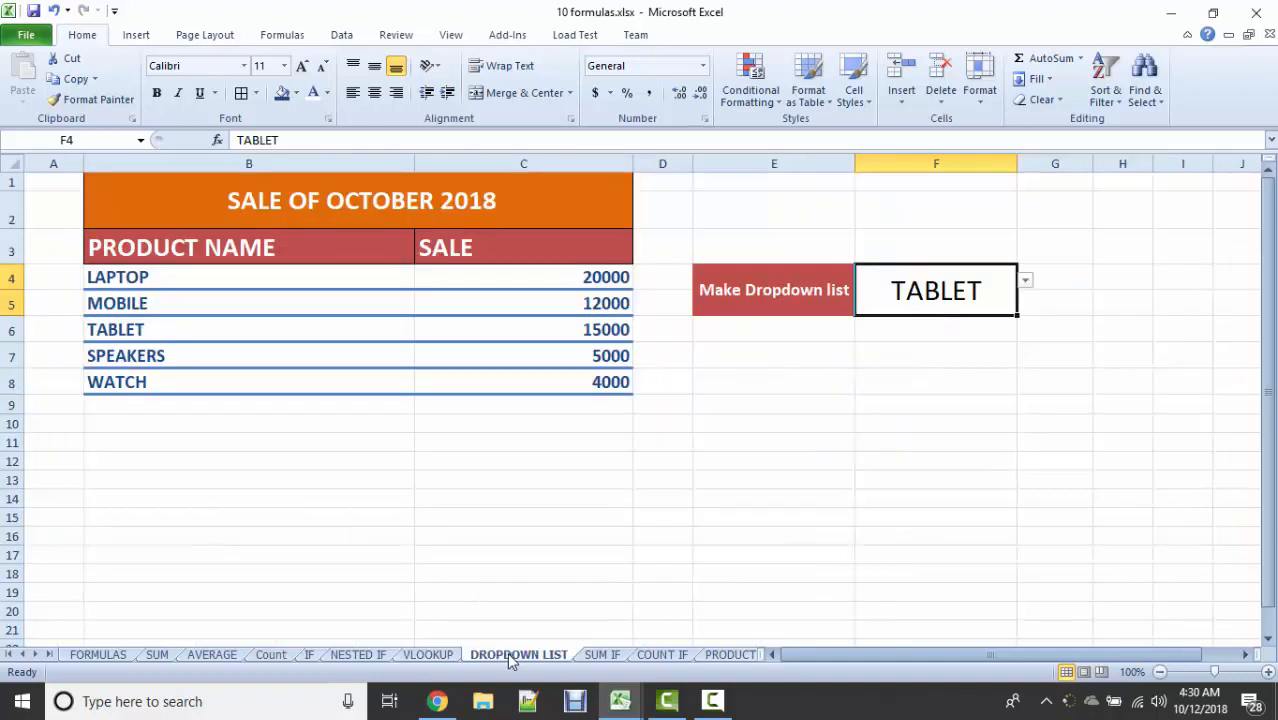
left_click(94, 655)
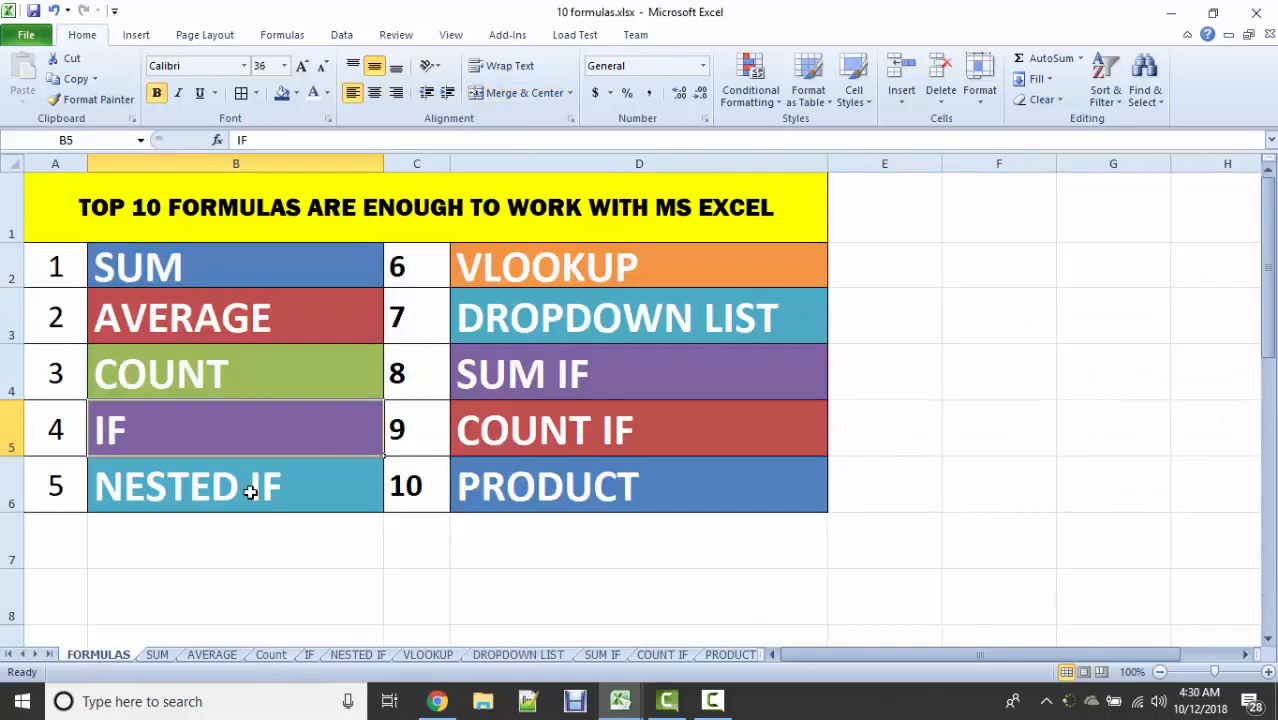
left_click(618, 310)
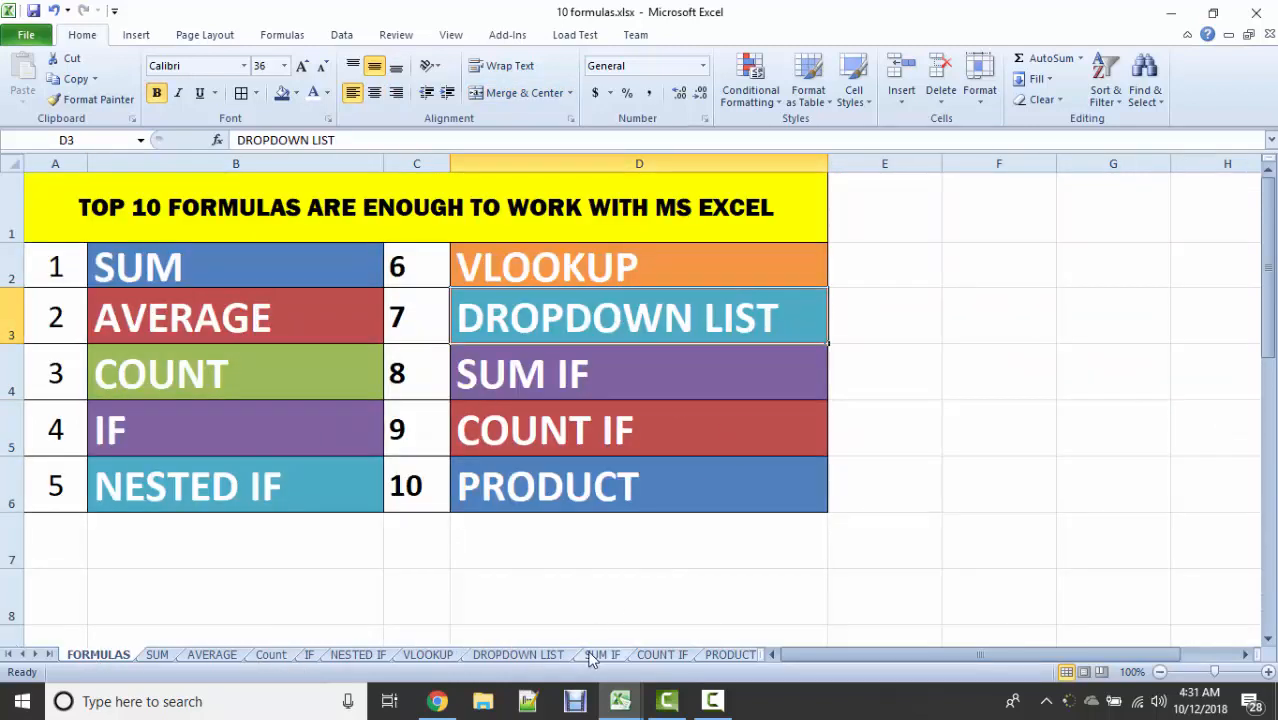
left_click(543, 655)
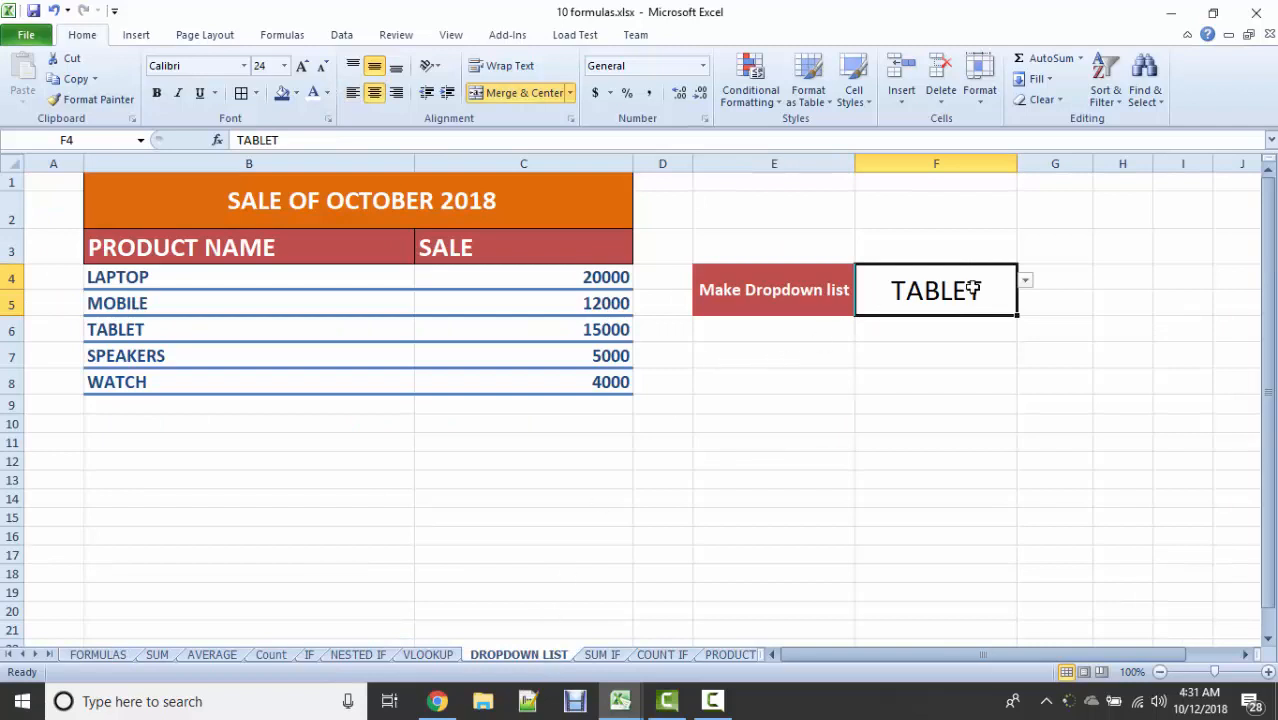
Step: Clear the formats and then all remaining content and validation from the merged cell F4 beside Make Dropdown list
left_click(993, 252)
left_click(995, 288)
left_click(1040, 99)
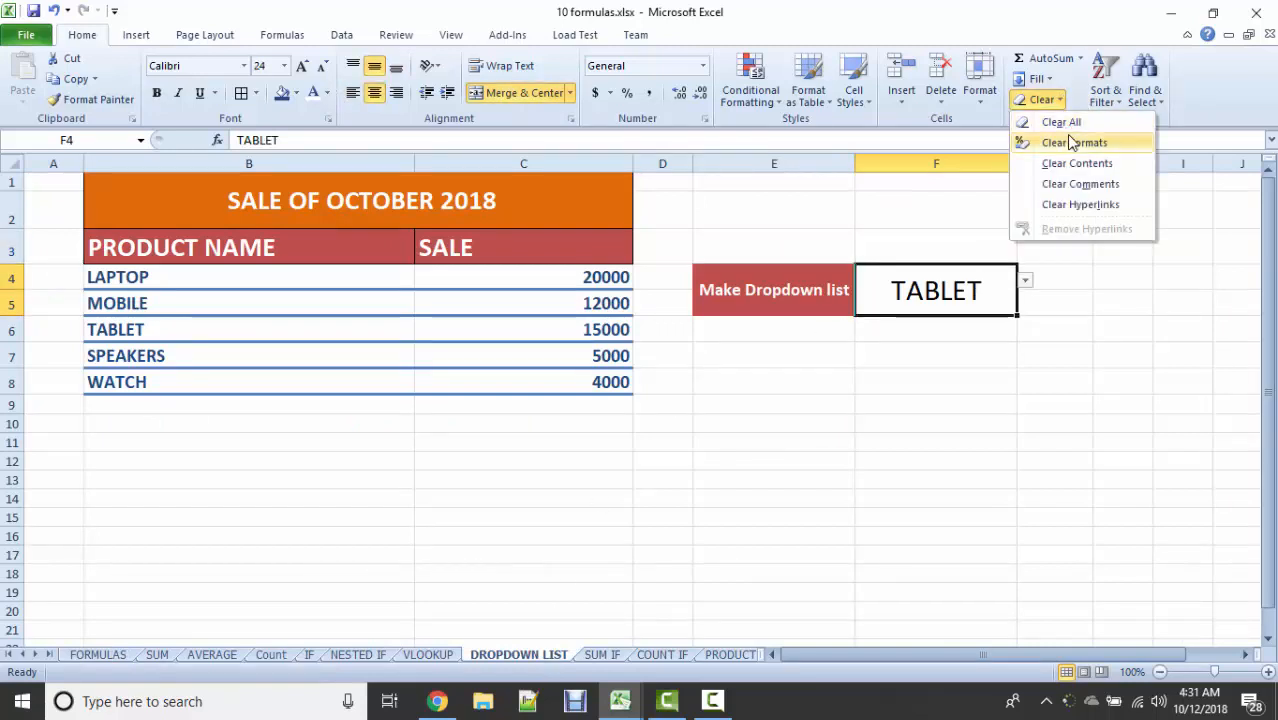
left_click(1072, 143)
left_click(1062, 100)
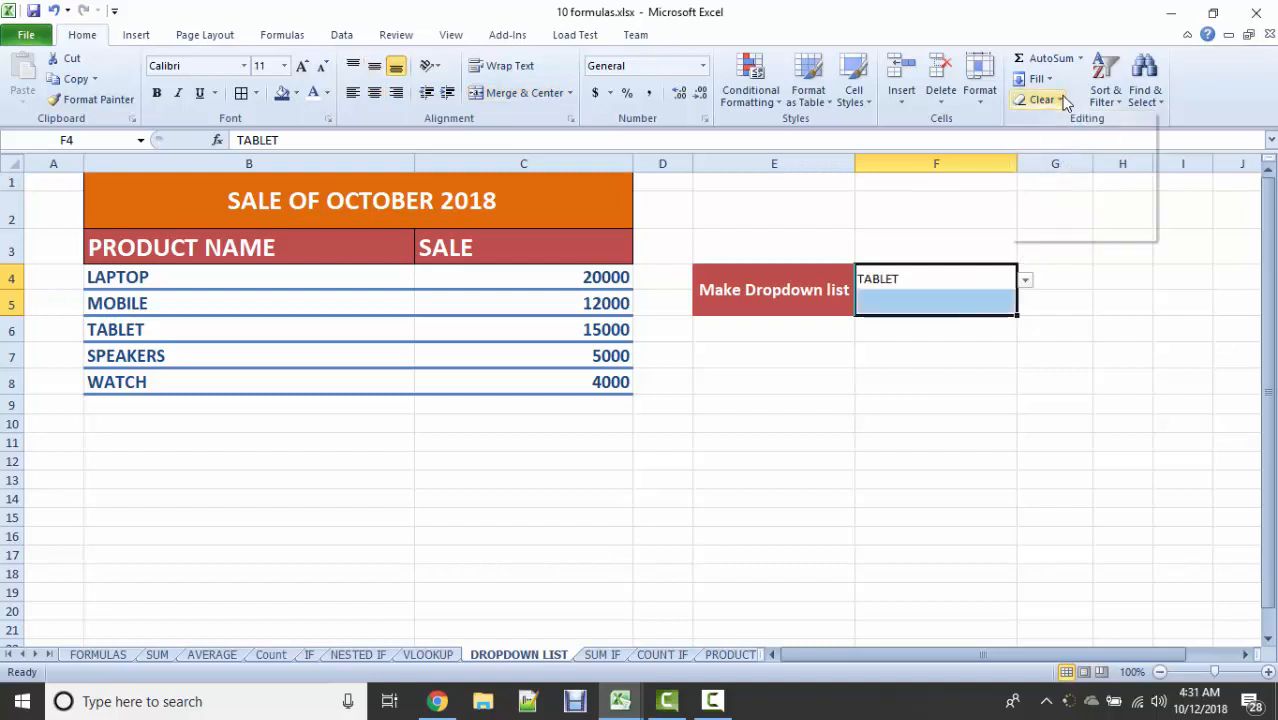
left_click(1060, 120)
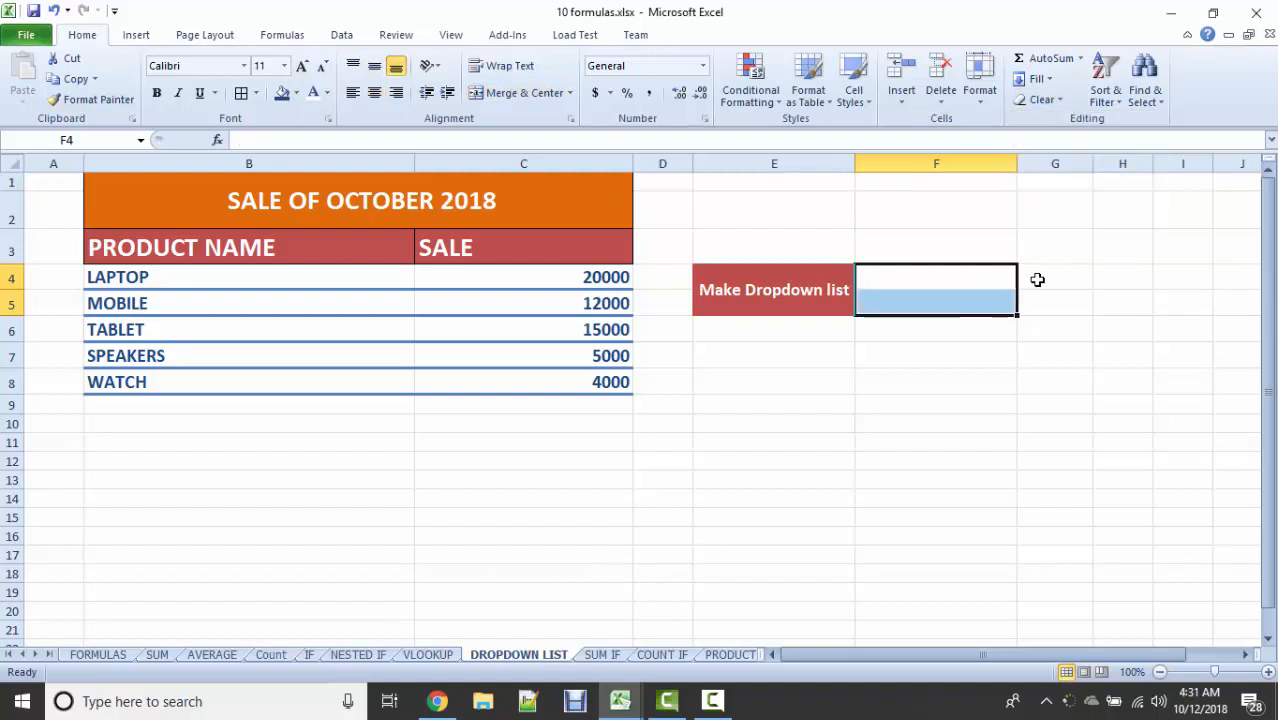
Step: Merge and center cells F4:F5 beside the Make Dropdown list label
left_click(958, 282)
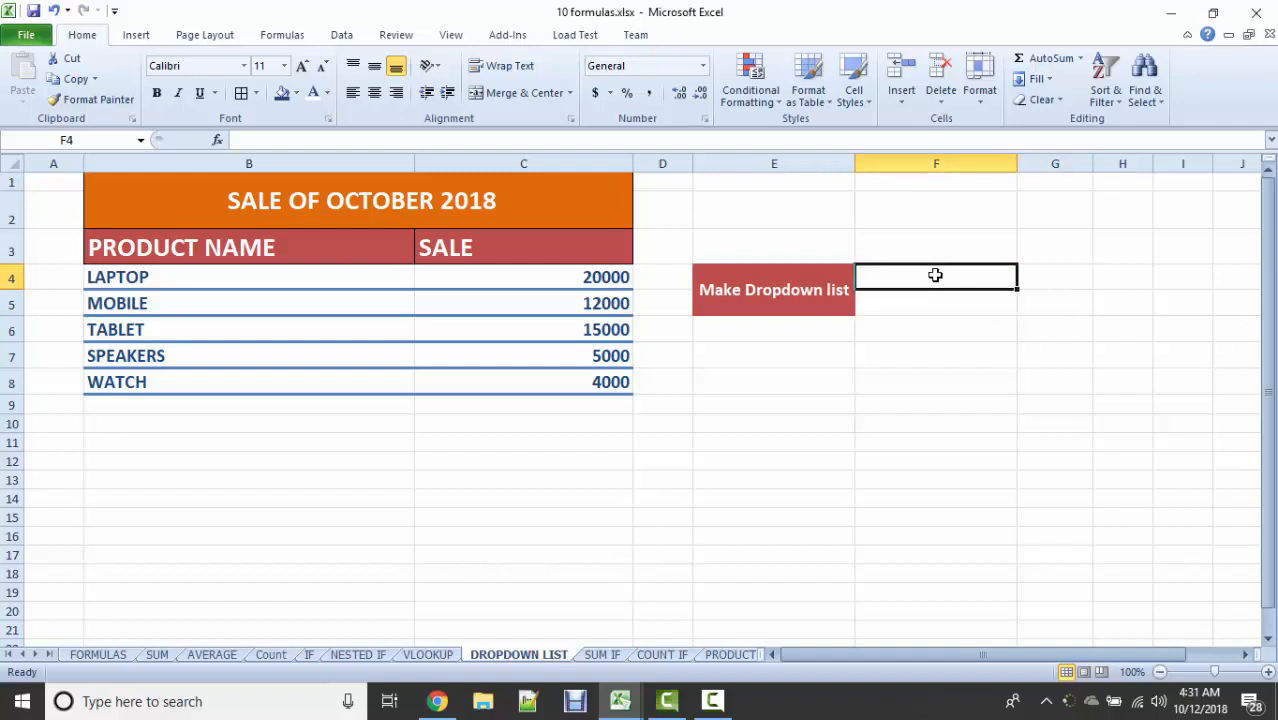
left_click_drag(935, 275, 936, 292)
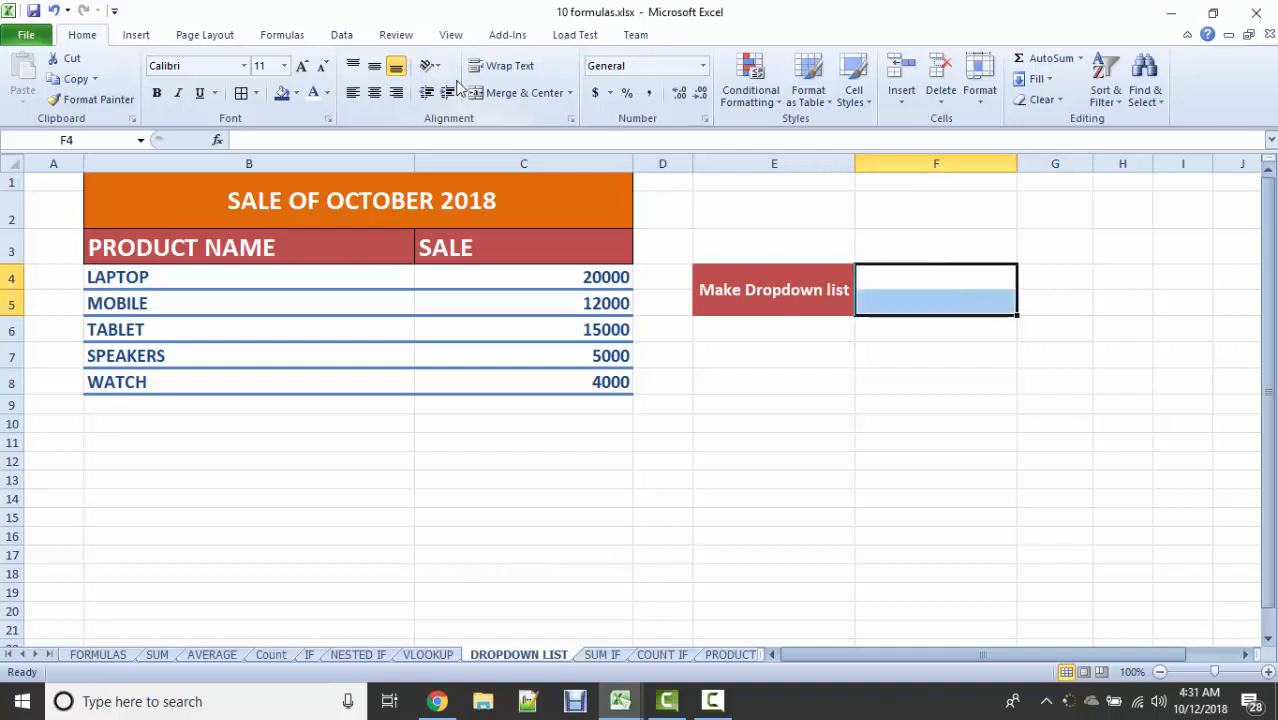
left_click(522, 93)
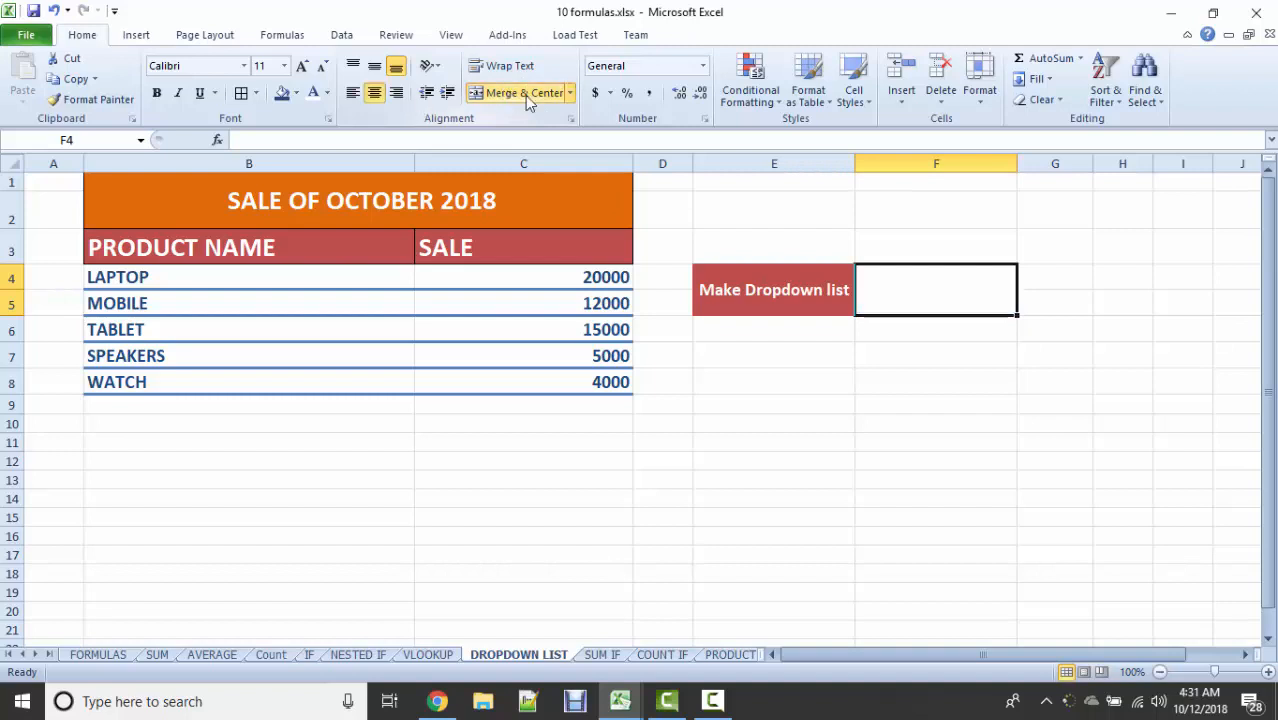
left_click(1105, 266)
left_click(872, 294)
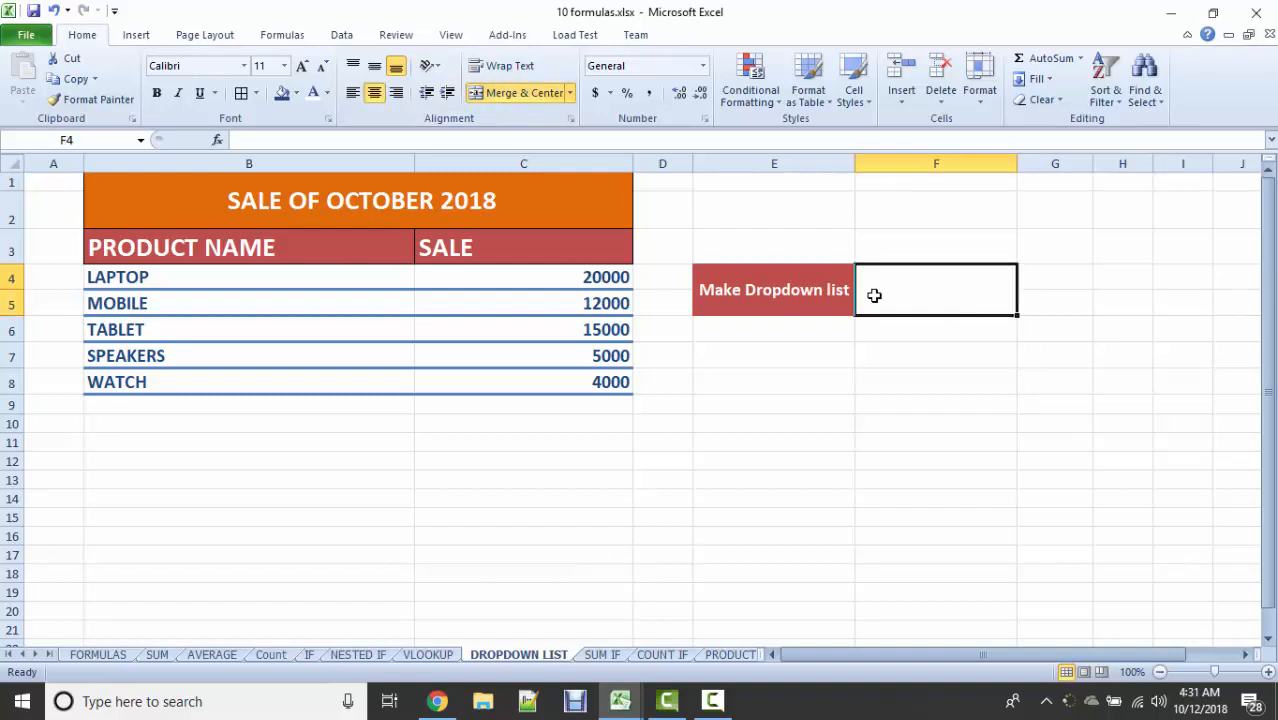
Step: Review the product names in B4:B8, and set the Data Validation of merged cell F4 to allow a List
left_click(185, 273)
left_click_drag(185, 273, 187, 372)
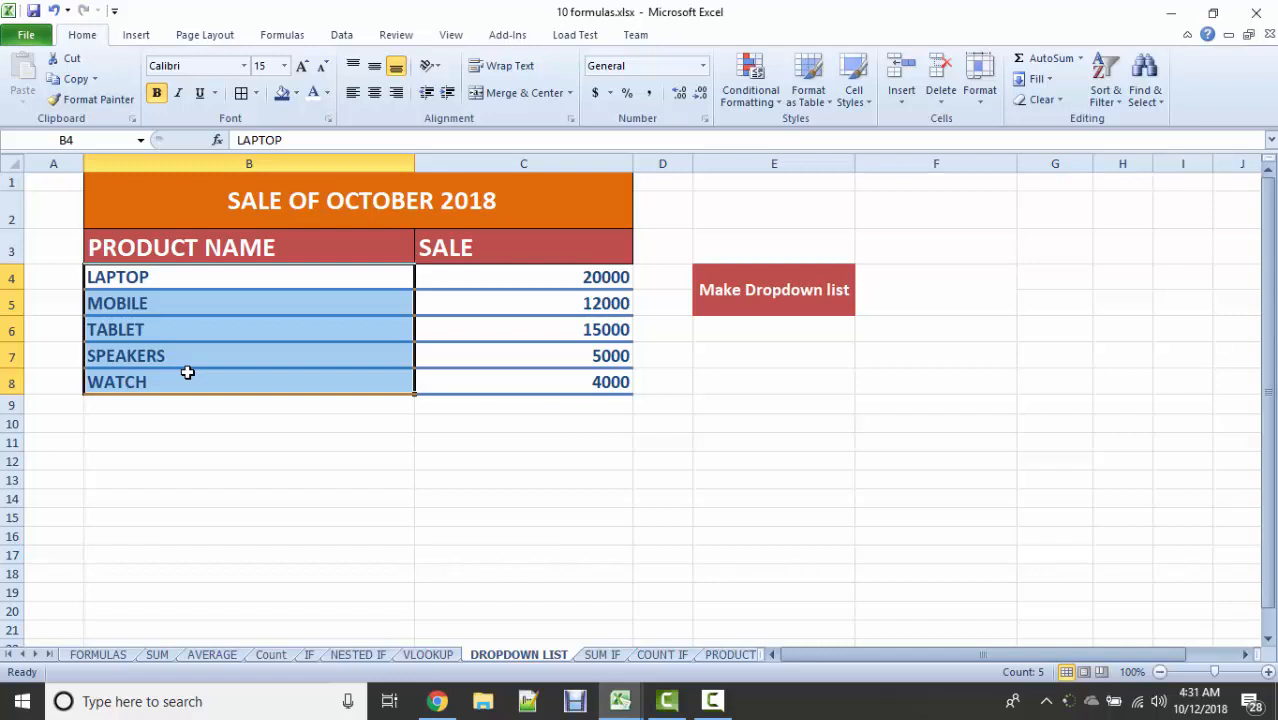
left_click(947, 300)
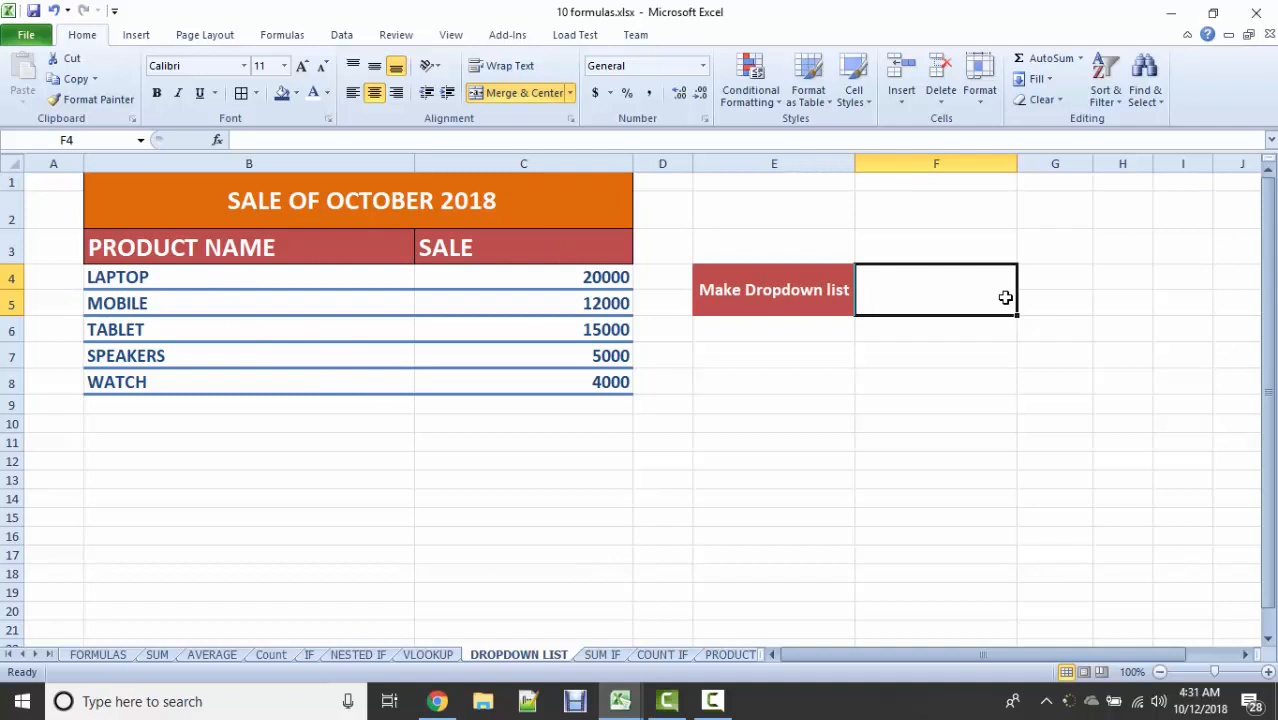
left_click(343, 34)
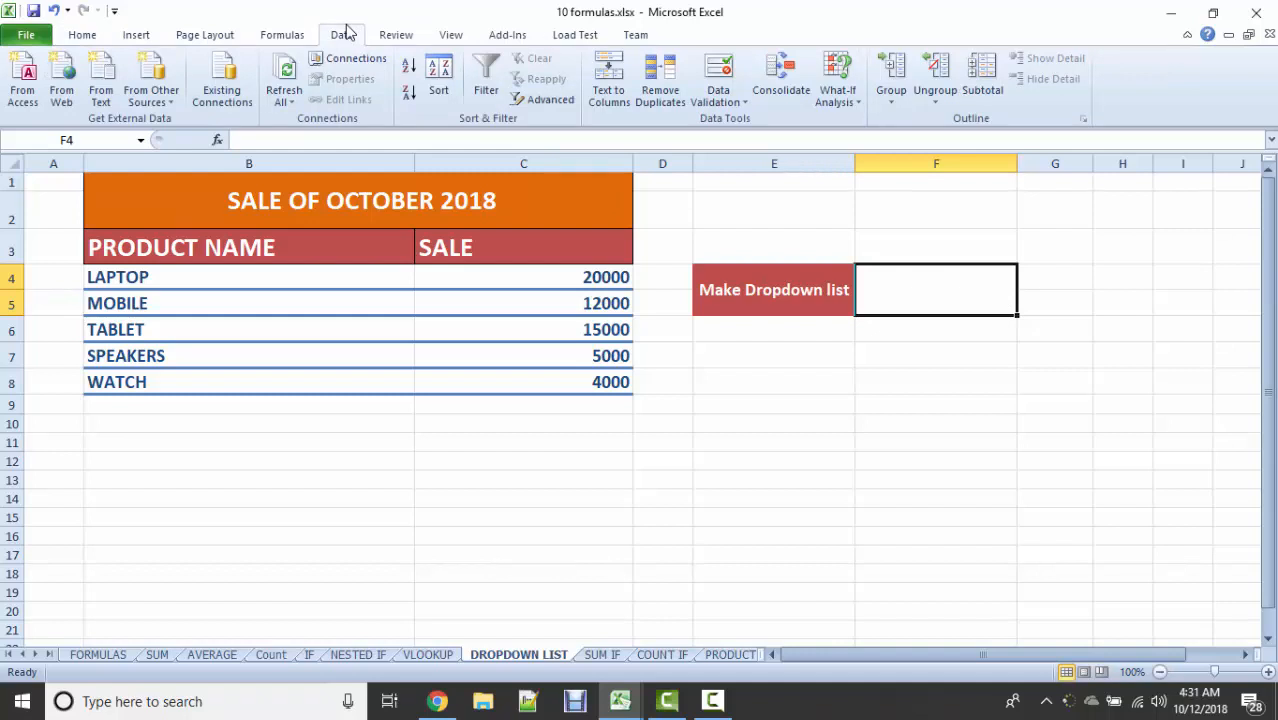
left_click(745, 103)
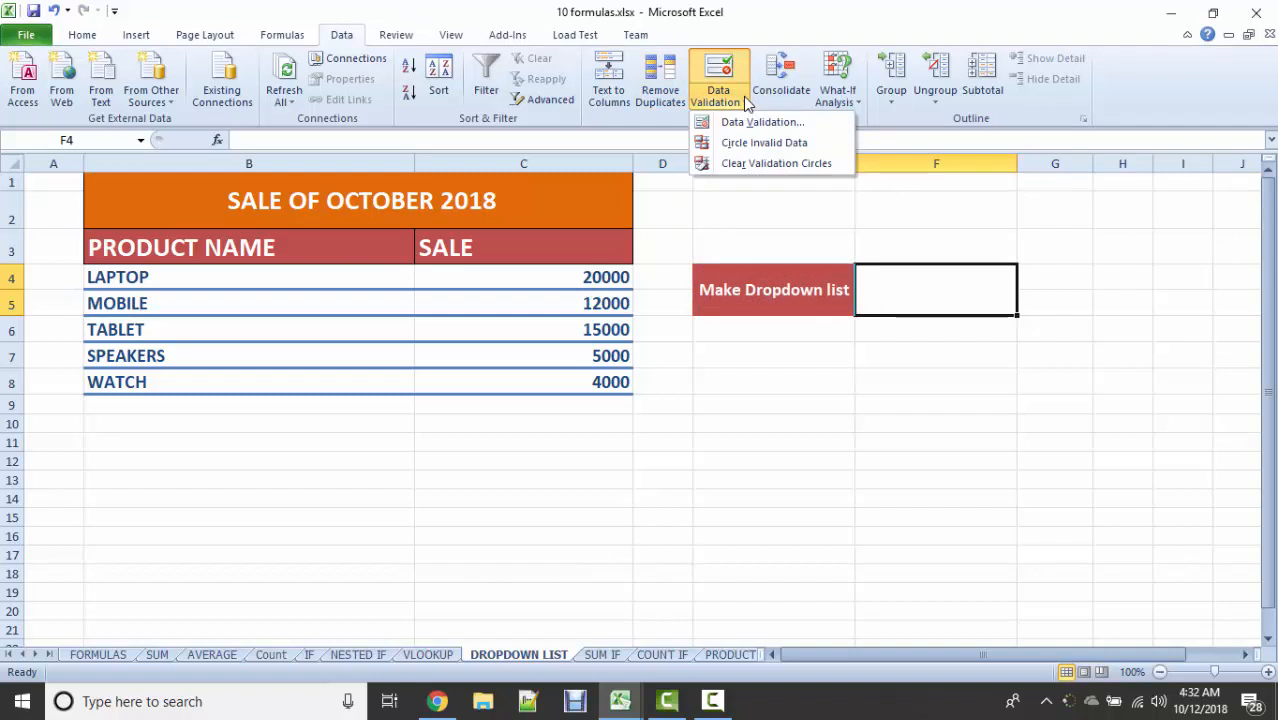
left_click(754, 124)
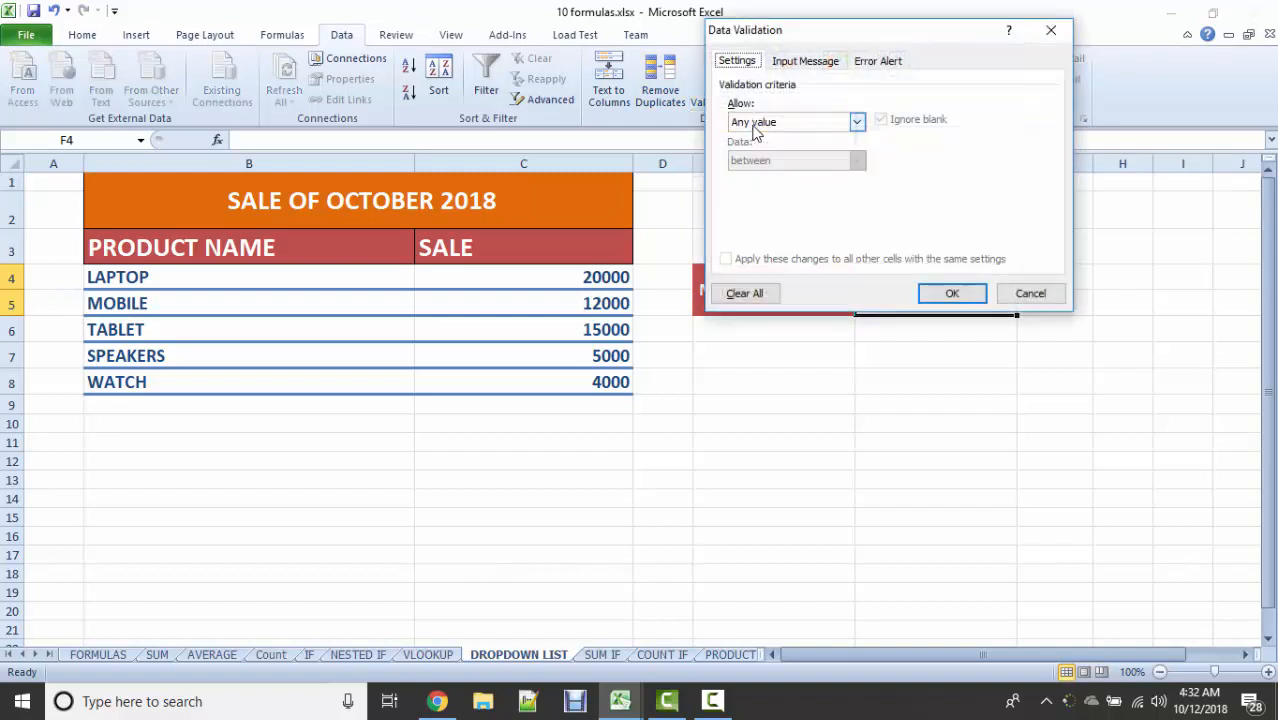
left_click_drag(865, 40, 665, 52)
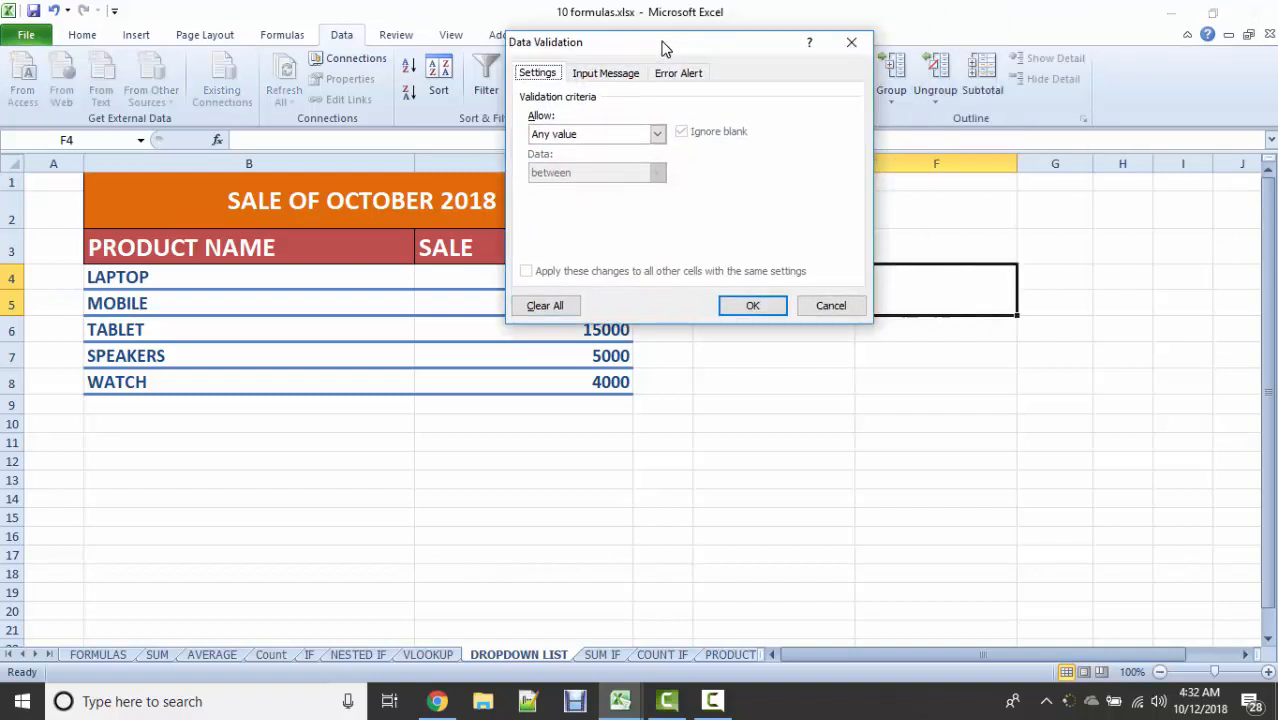
left_click(658, 134)
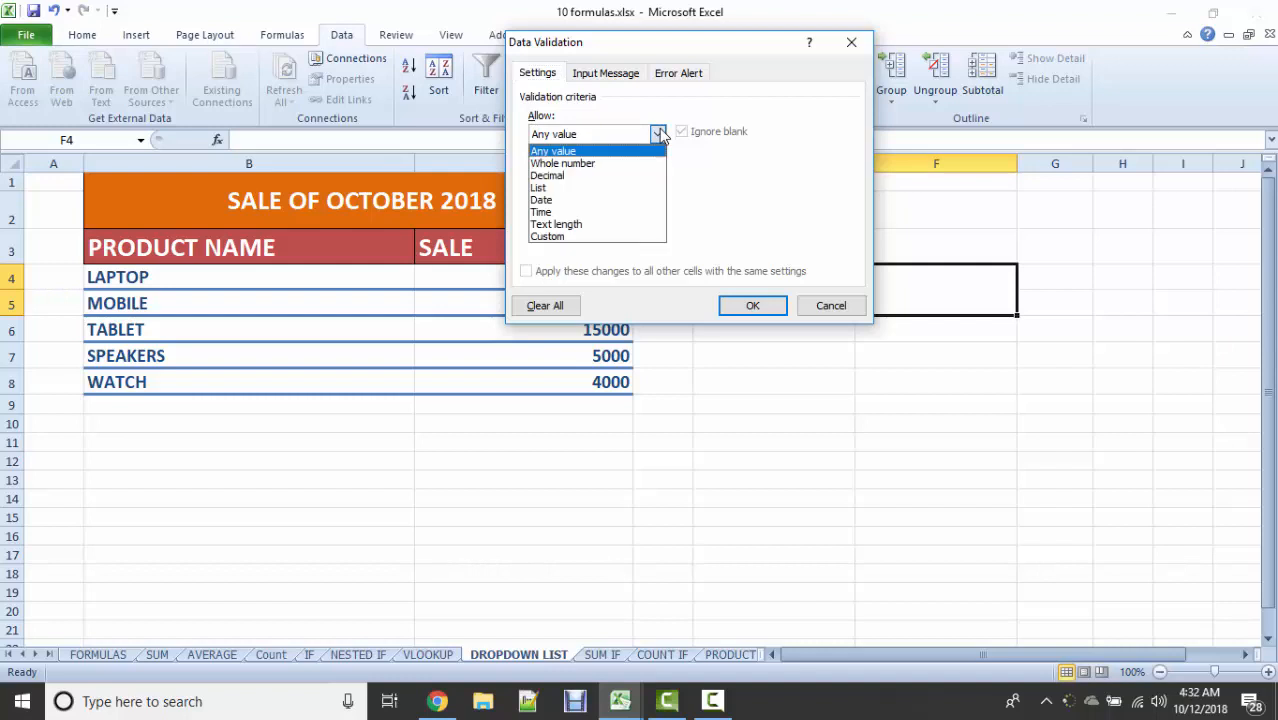
left_click(616, 189)
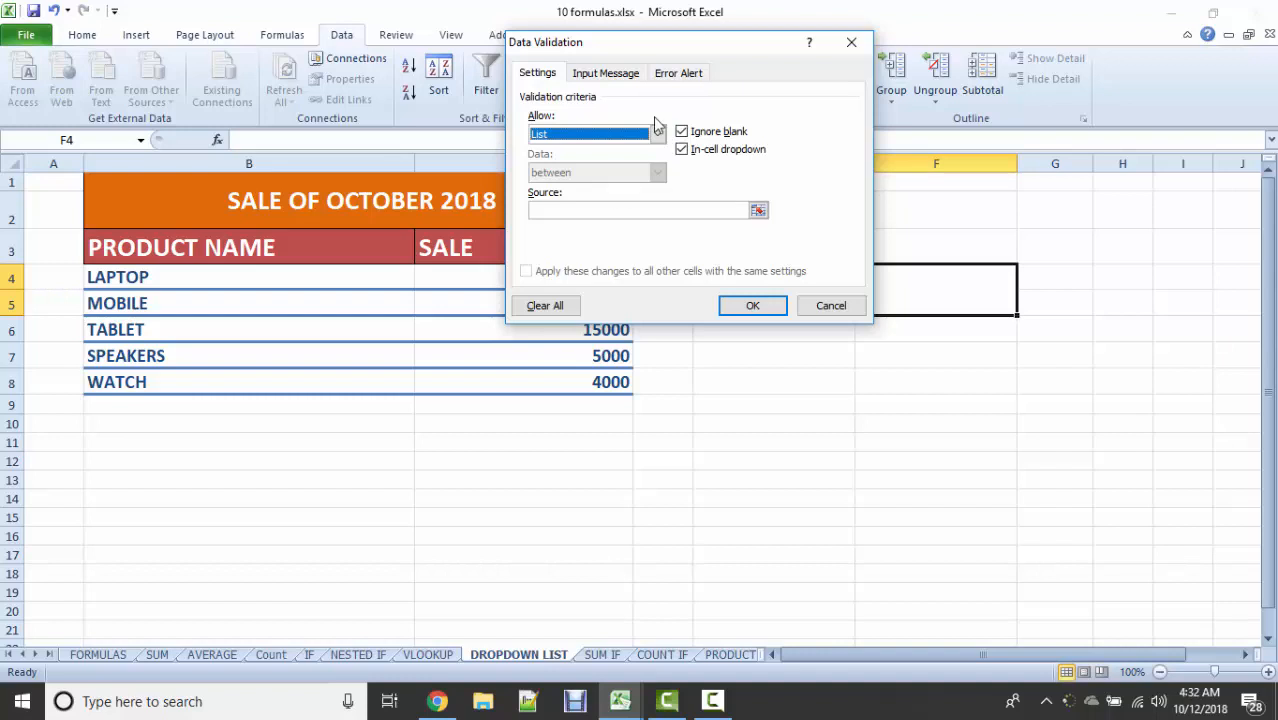
Step: Set the list source to =$B$4:$B$8 and apply the validation to F4
left_click_drag(711, 40, 1010, 130)
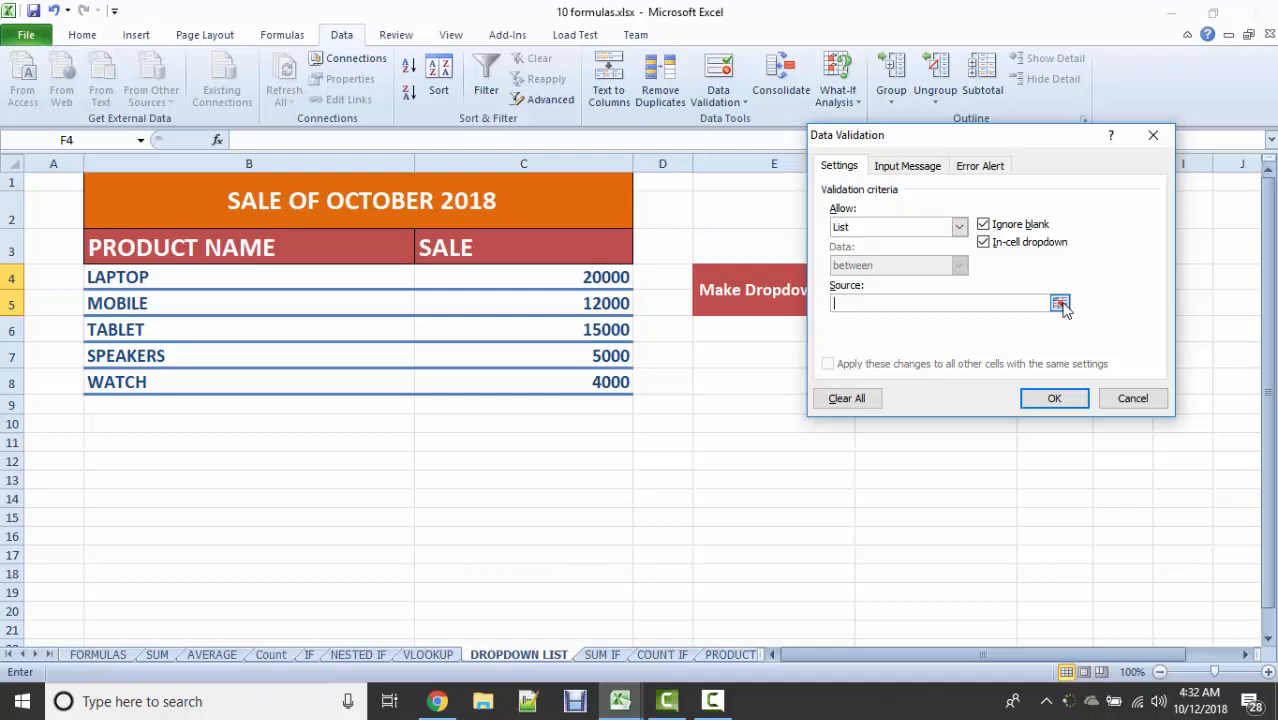
left_click(1060, 304)
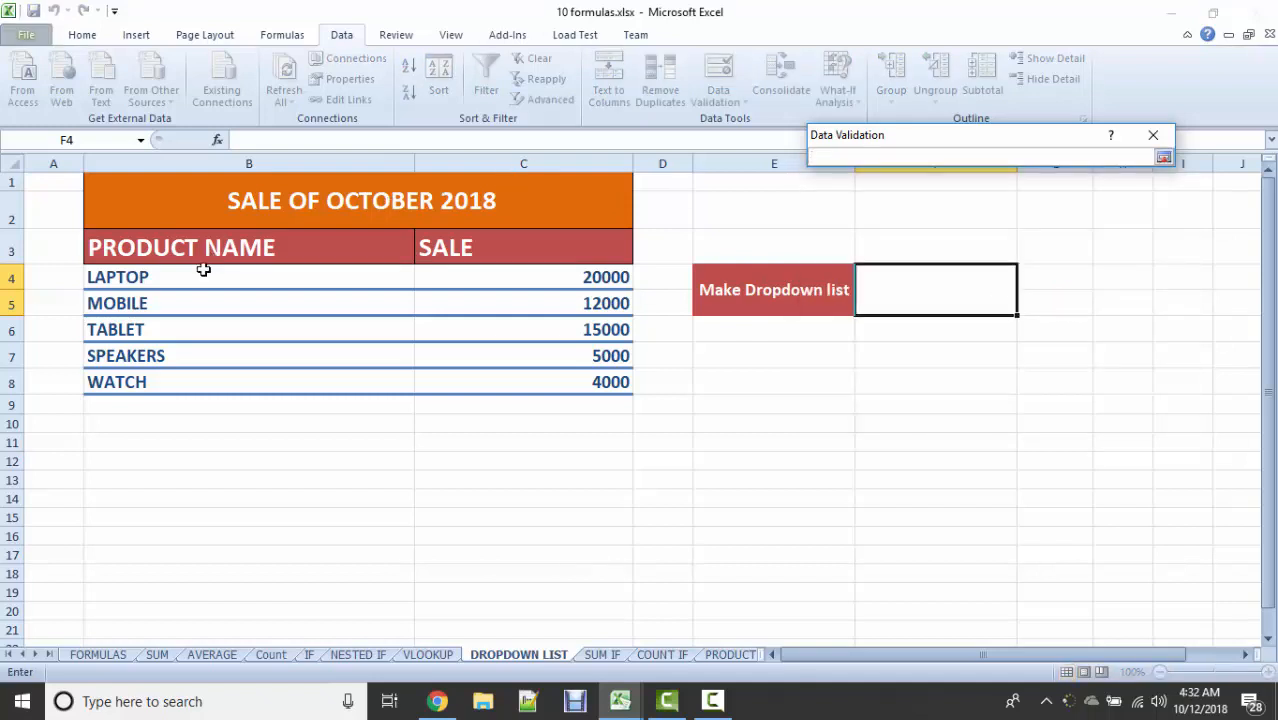
left_click_drag(200, 277, 212, 374)
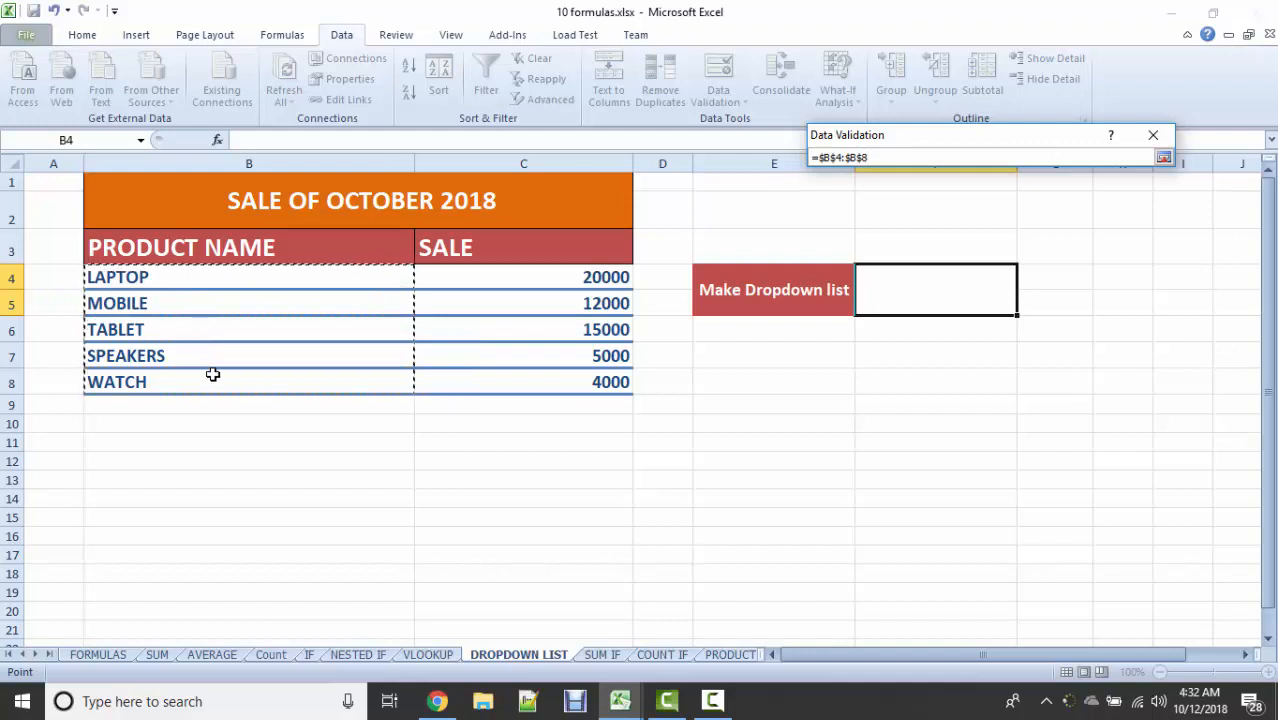
left_click(1163, 160)
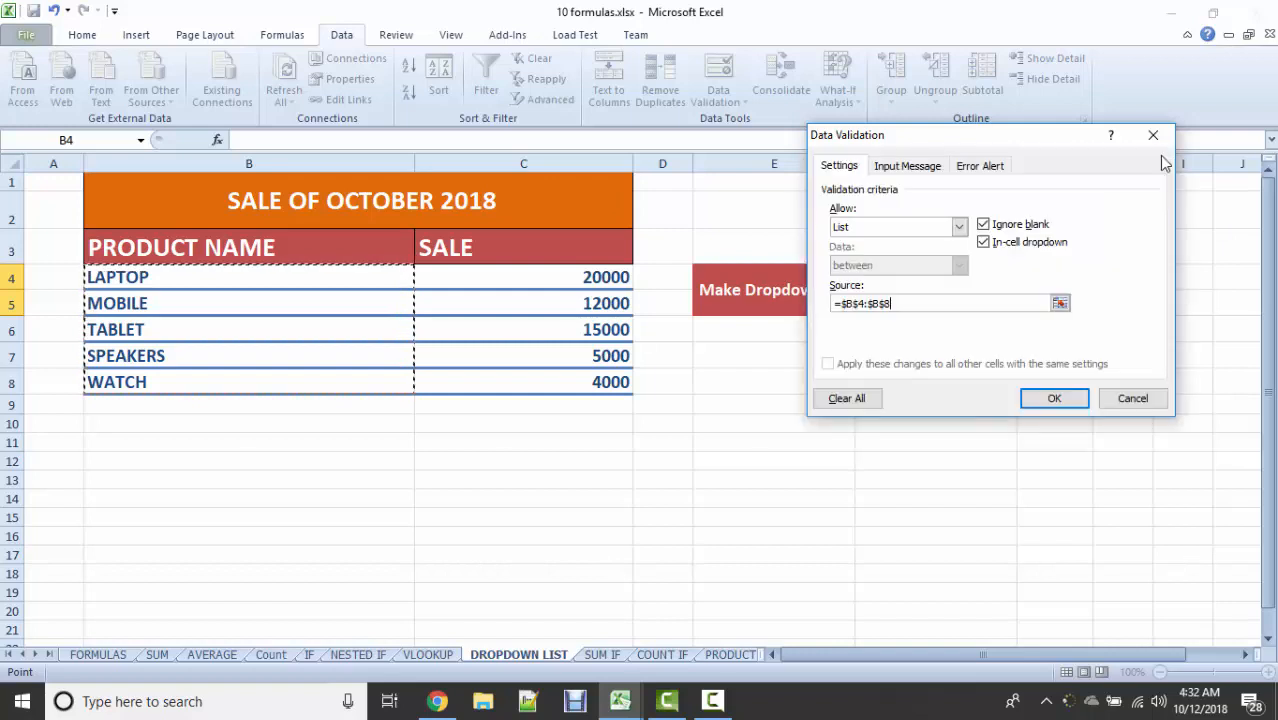
left_click(1054, 399)
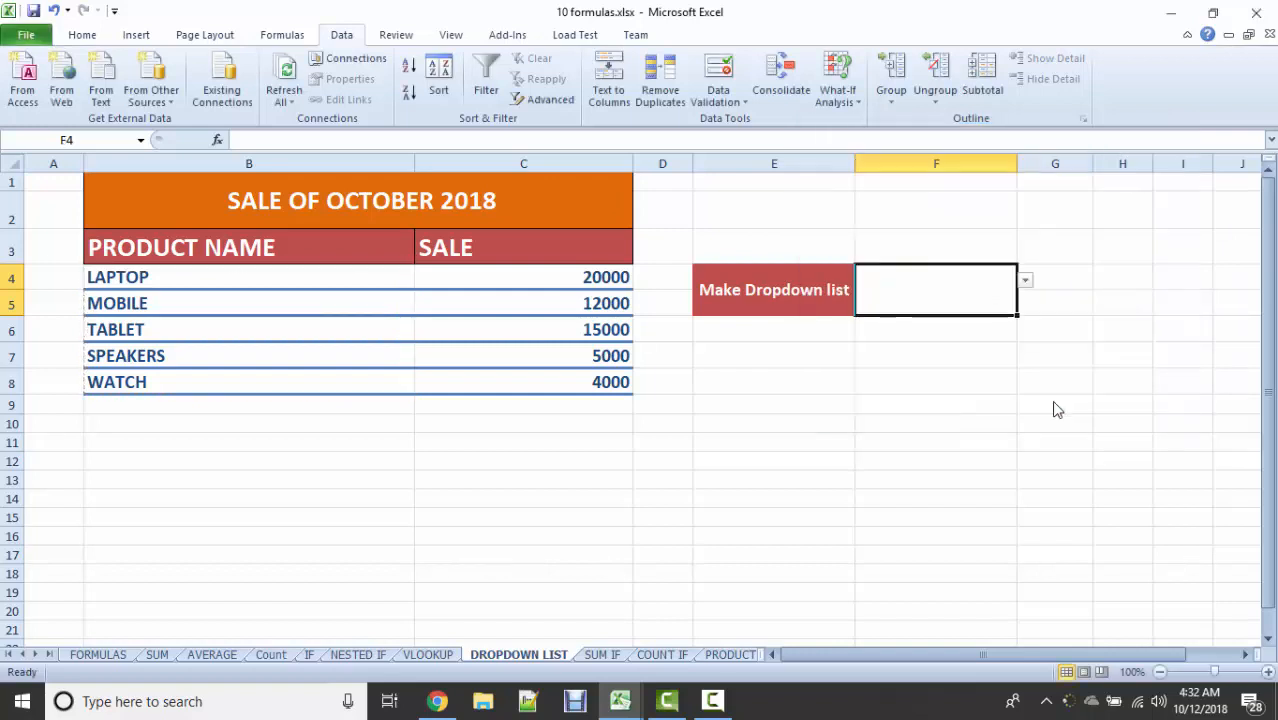
Step: Choose TABLET from the dropdown in F4 and enlarge the cell's font to size 24
left_click(1026, 283)
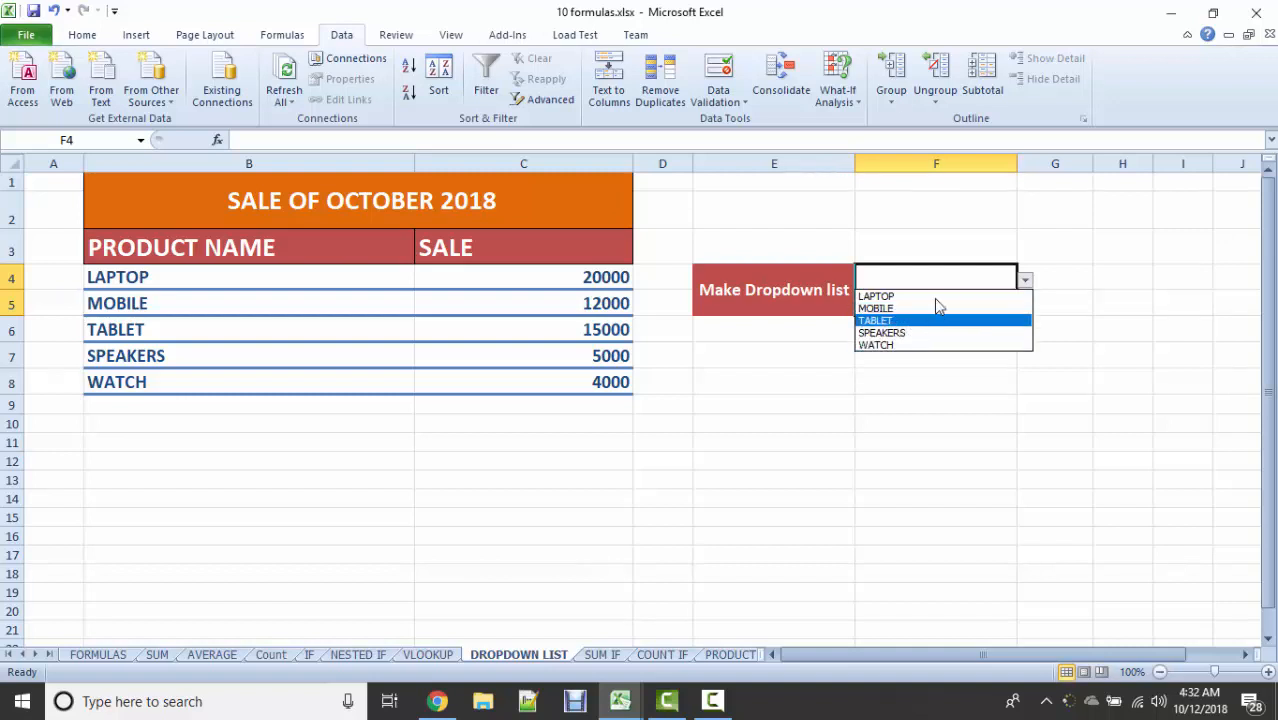
left_click(890, 320)
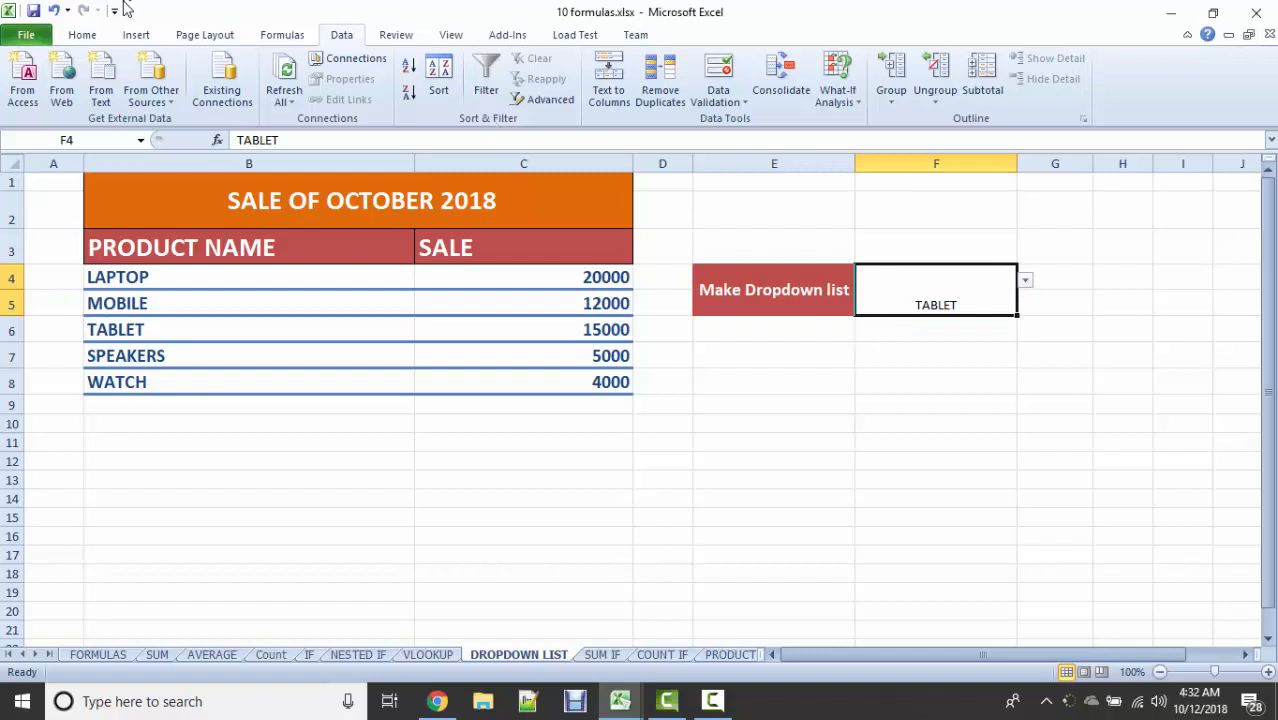
left_click(92, 35)
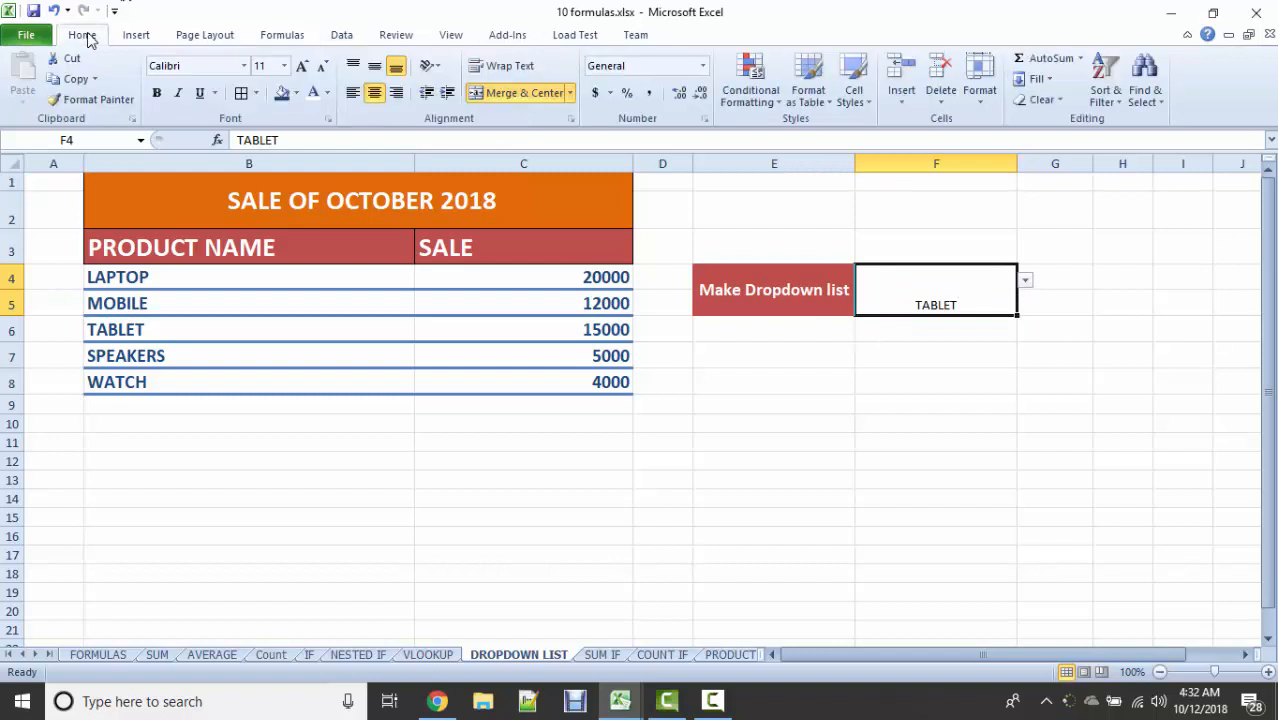
left_click(302, 66)
left_click(302, 66)
left_click(302, 66)
left_click(302, 66)
left_click(302, 66)
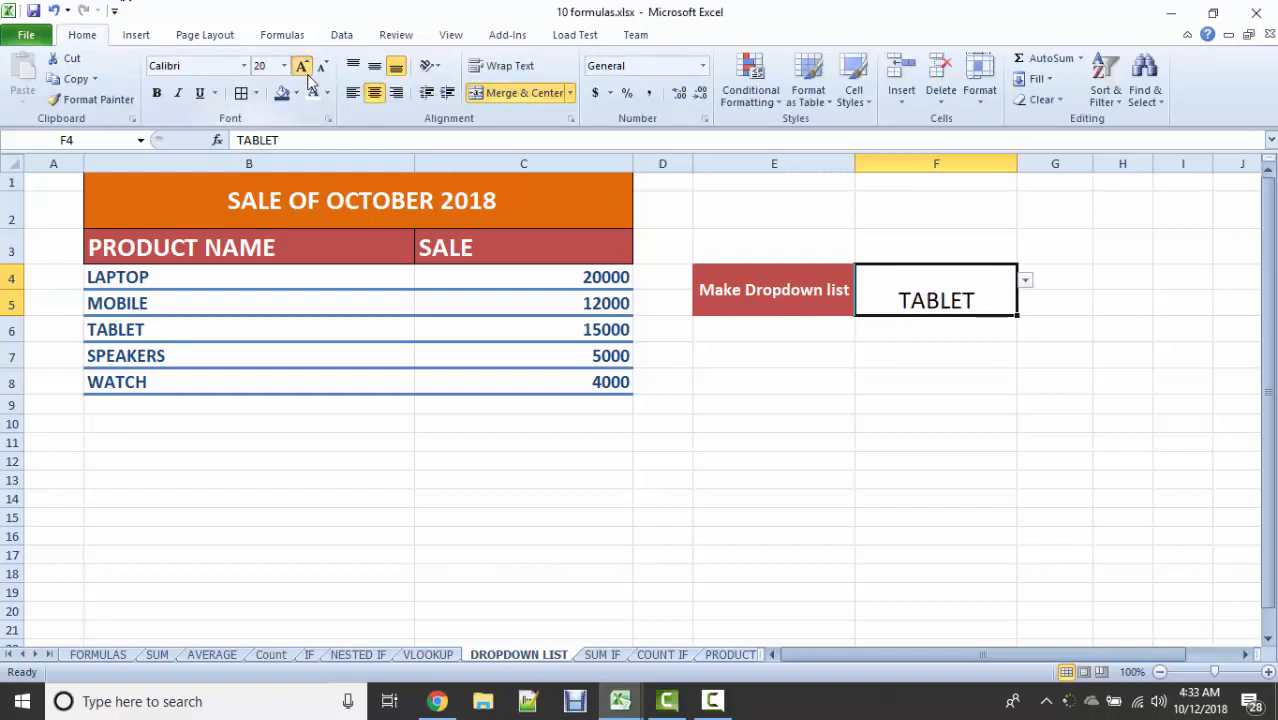
left_click(302, 66)
left_click(302, 66)
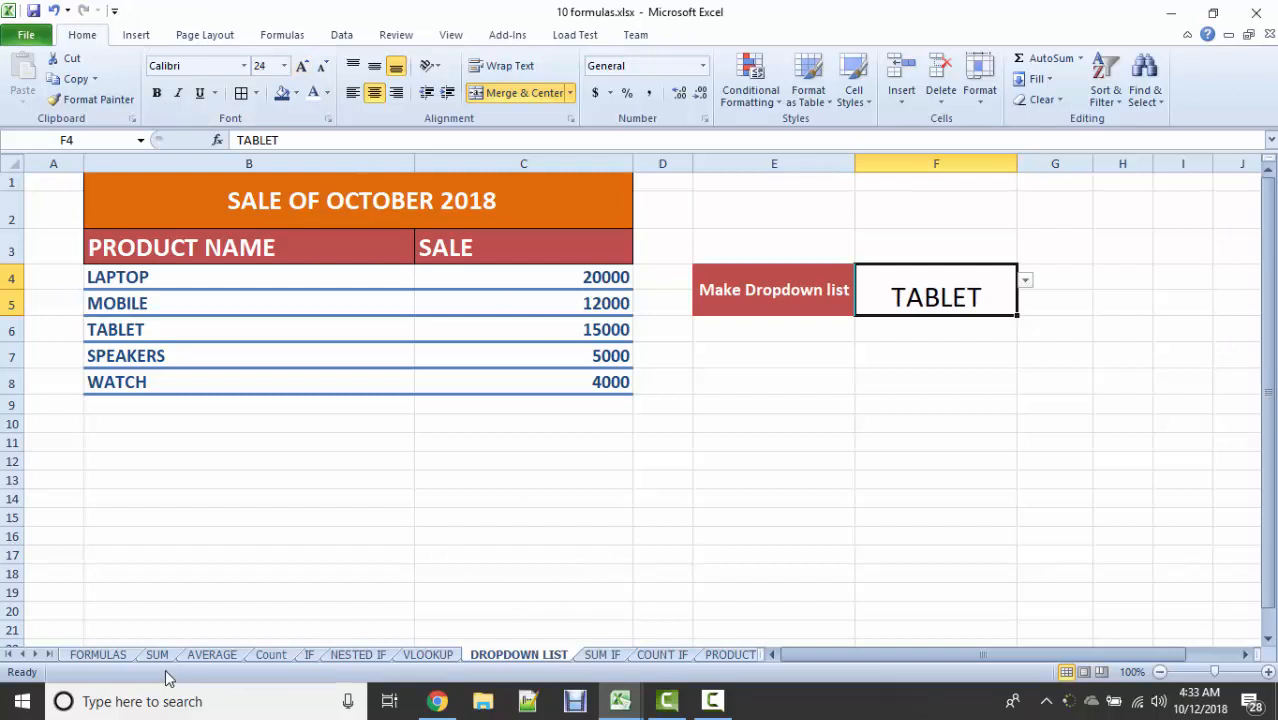
Step: Locate the SUM IF entry in the FORMULAS overview sheet, and open the SUM IF sheet
left_click(92, 654)
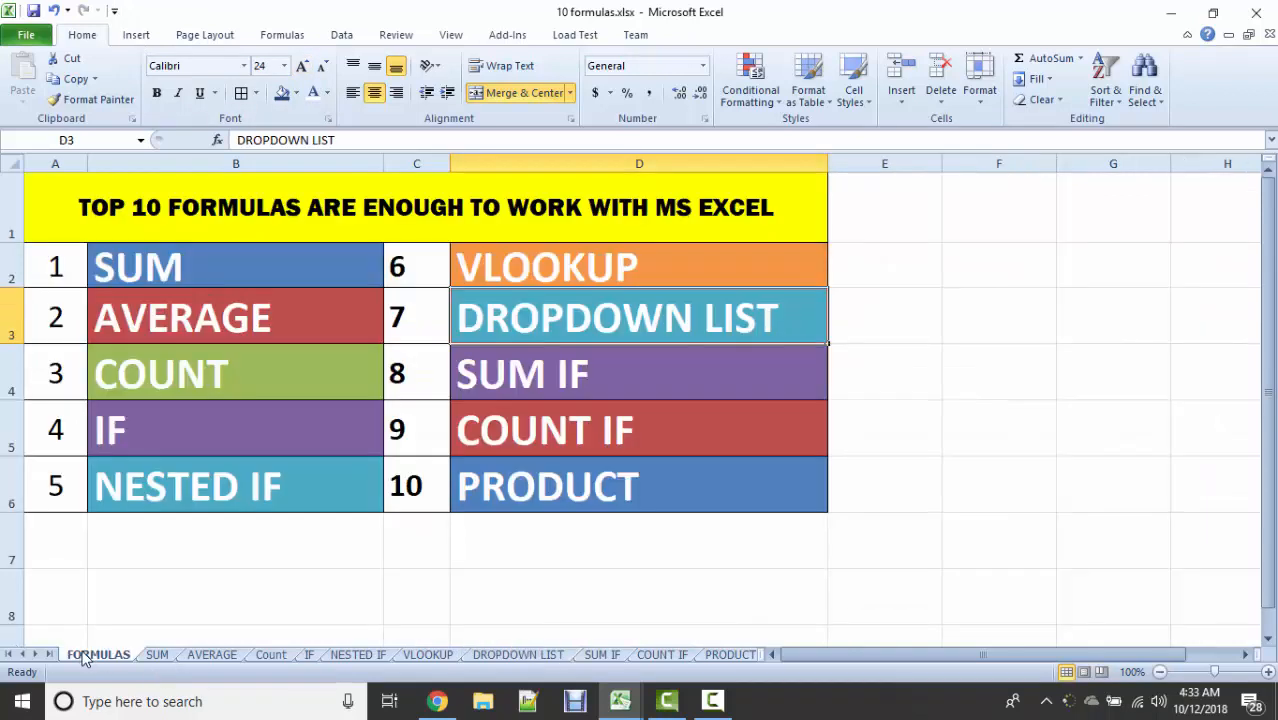
left_click(608, 380)
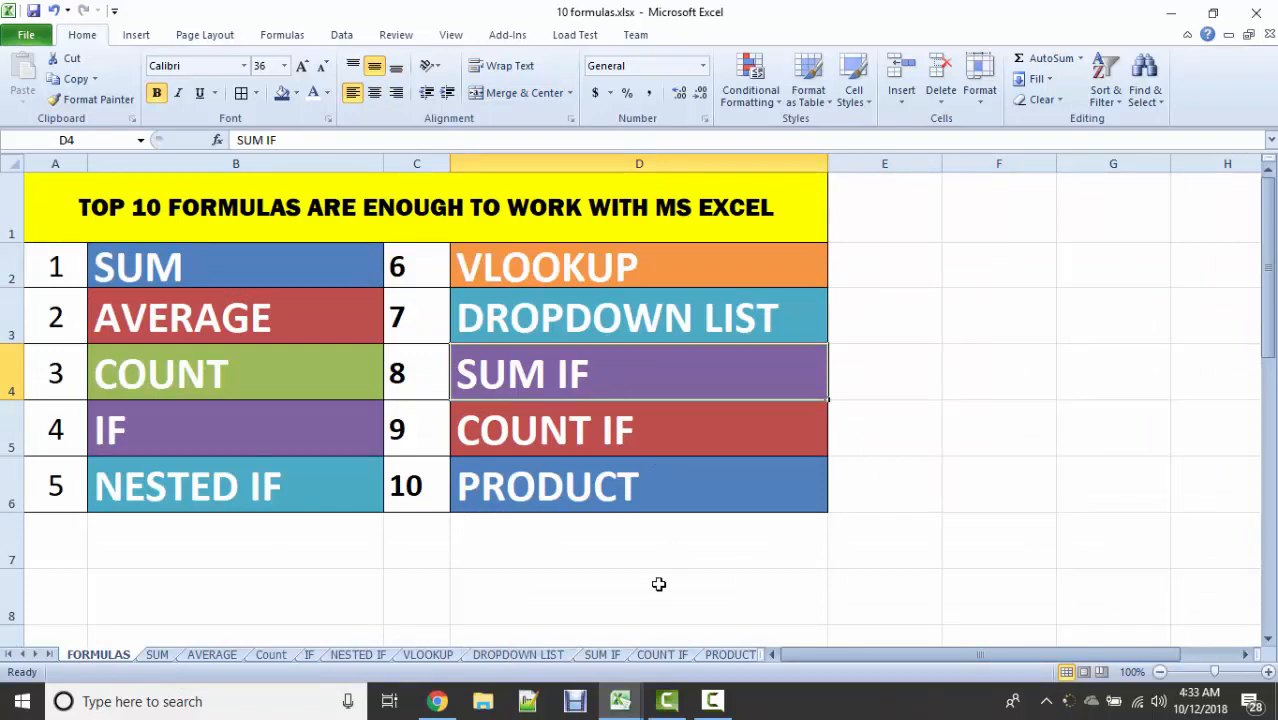
left_click(604, 656)
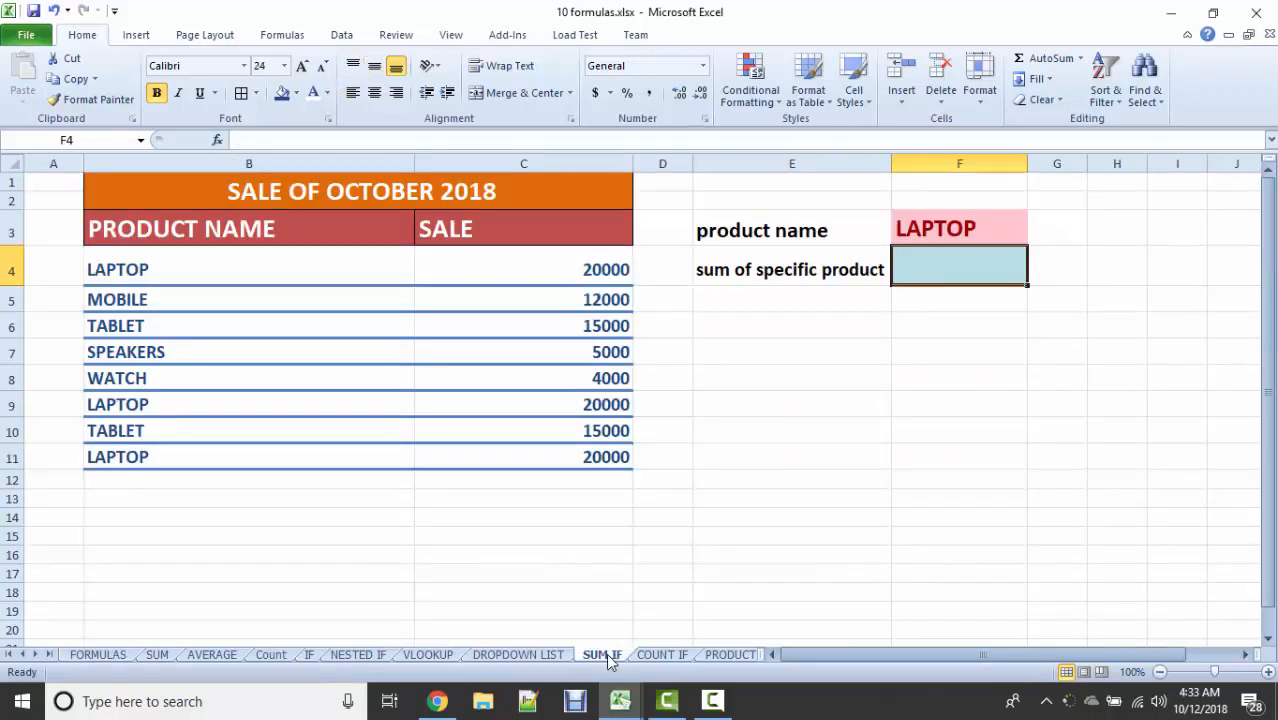
Step: Try the product name dropdown in F3 by choosing TABLET, and set it back to LAPTOP
left_click(966, 231)
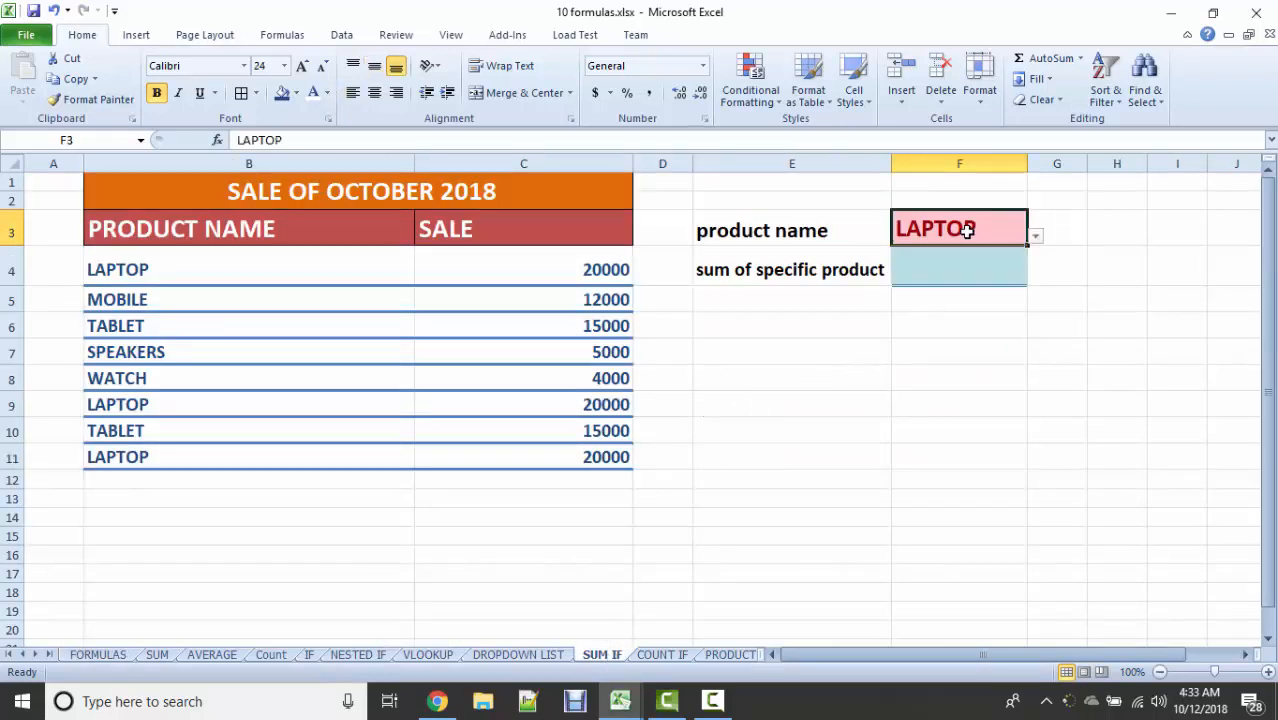
left_click(1036, 236)
left_click(924, 276)
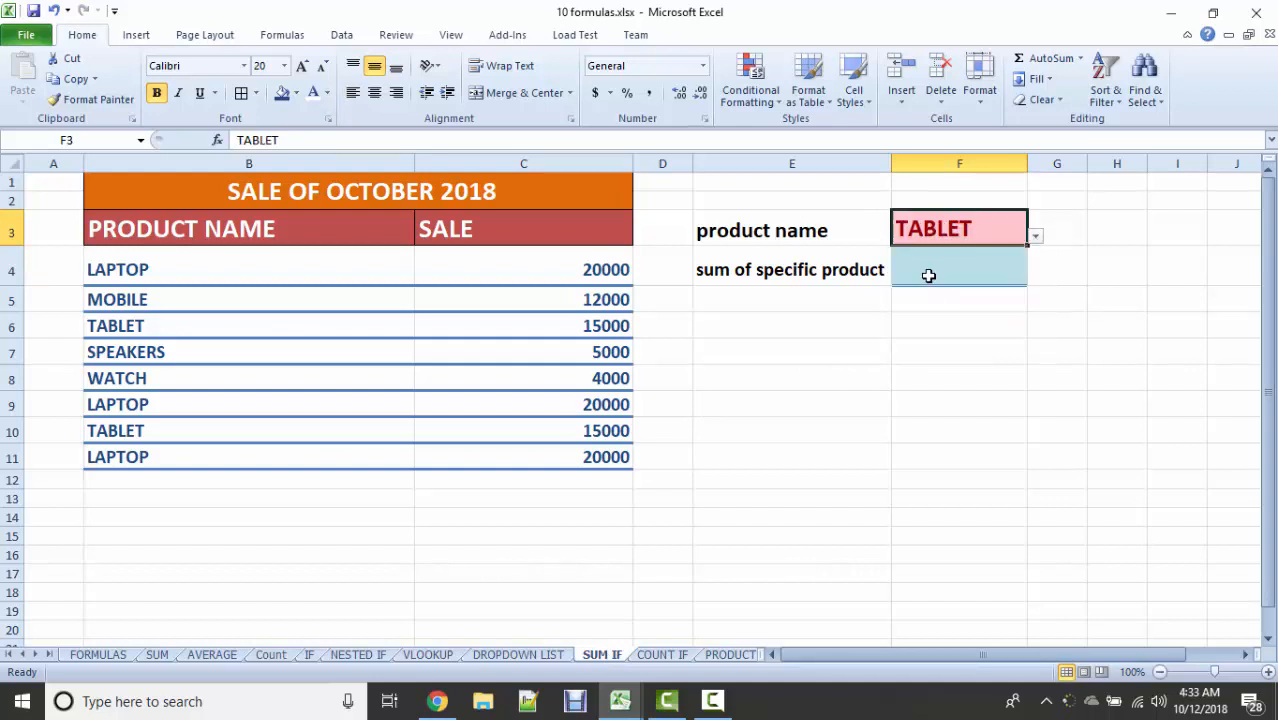
left_click(963, 261)
left_click(1004, 232)
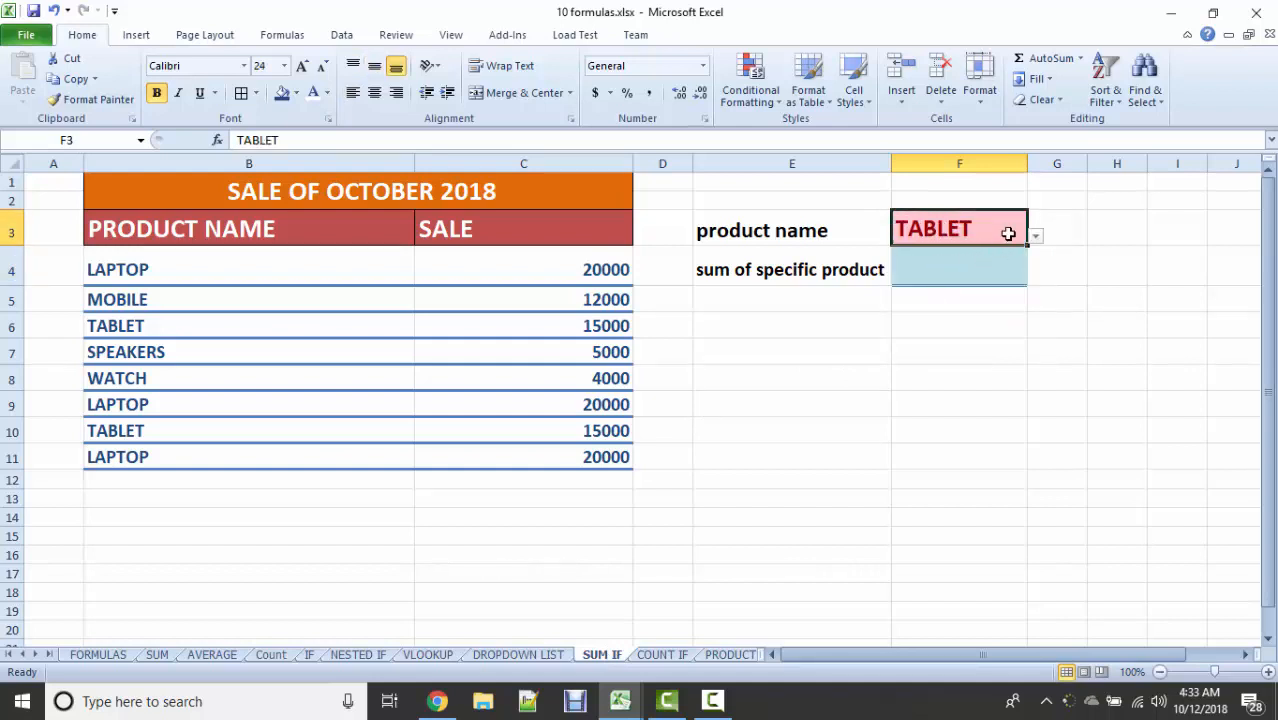
left_click(1037, 238)
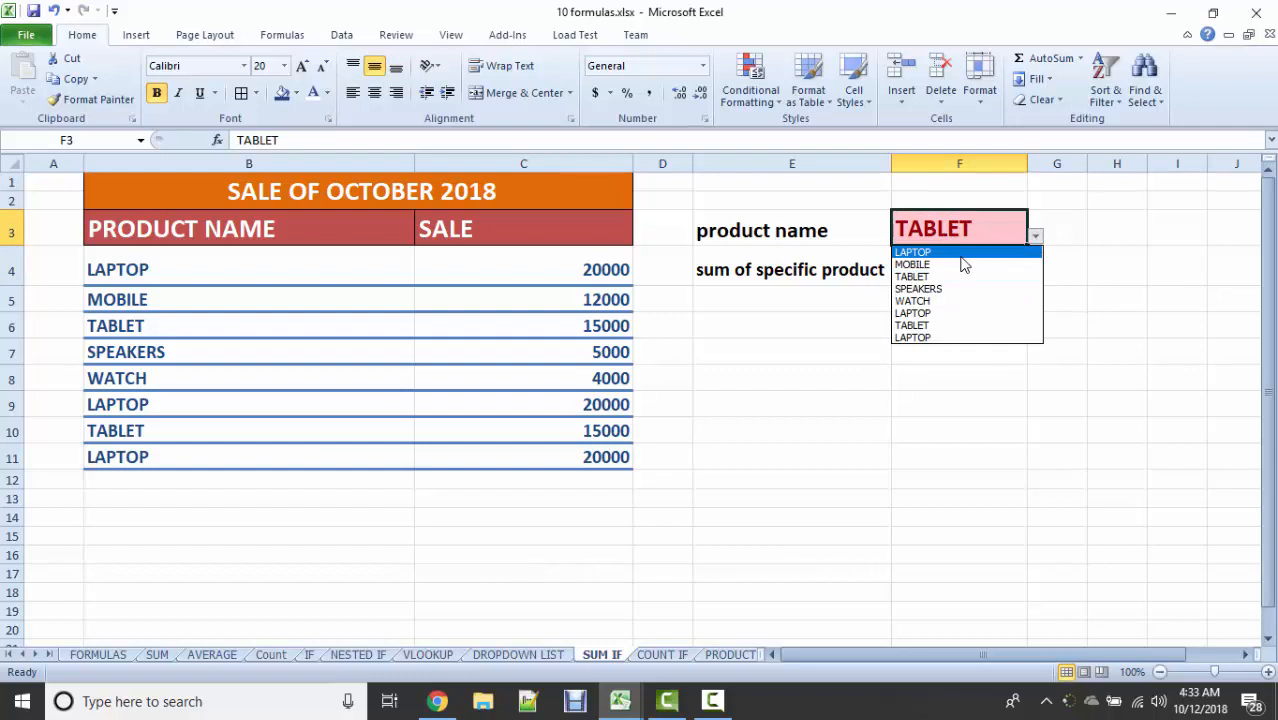
left_click(962, 257)
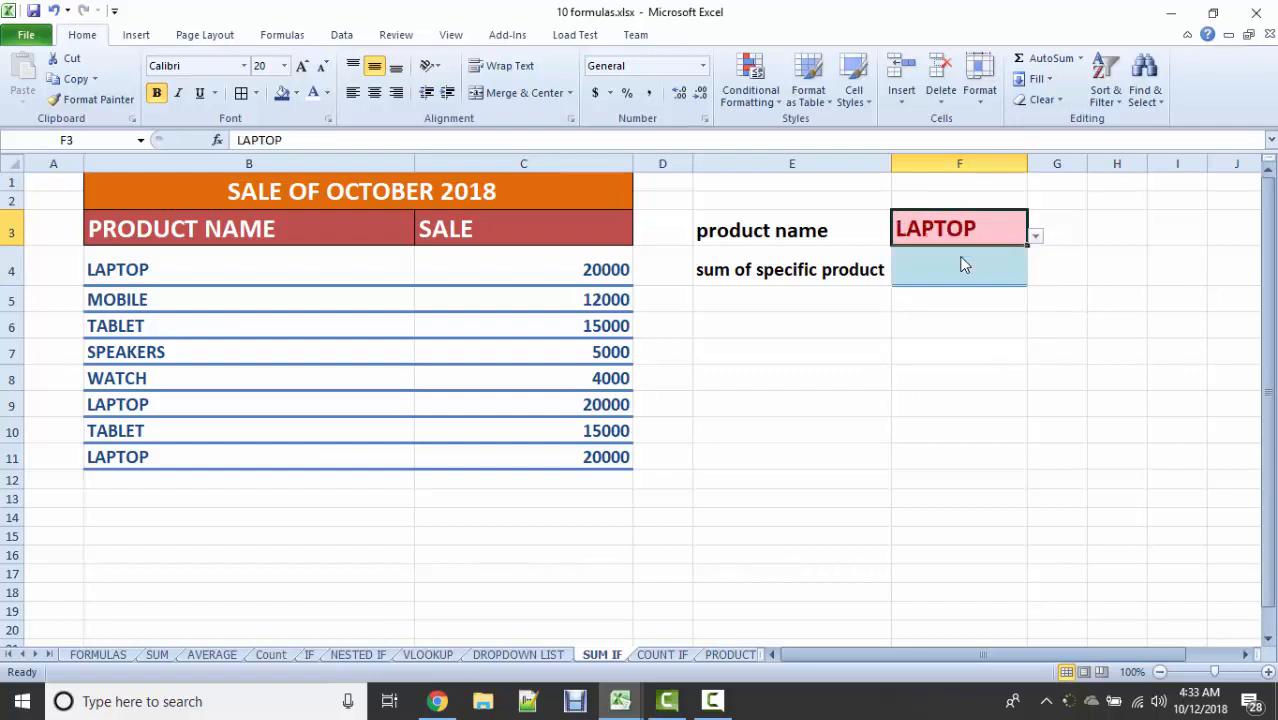
Step: Add a "total sale" label in B12 and sum the sales in C12 with =SUM(C4:C11)
left_click(261, 489)
left_click(254, 480)
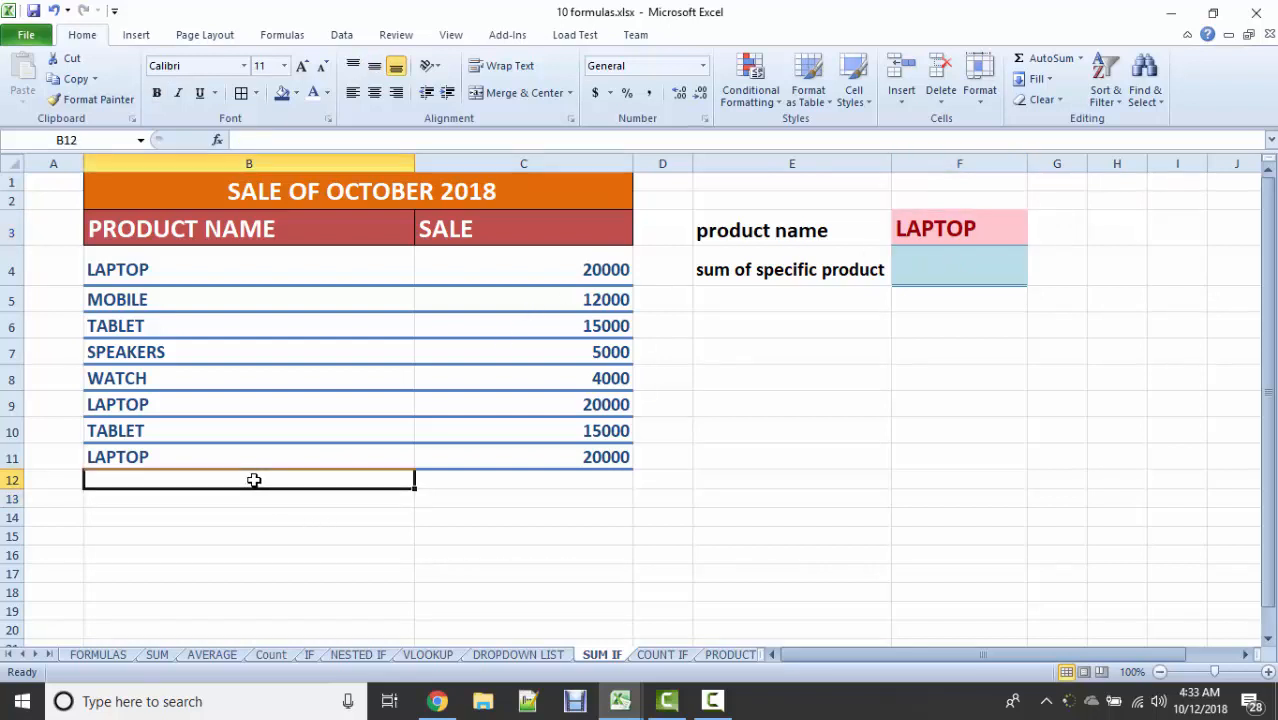
type("total sale")
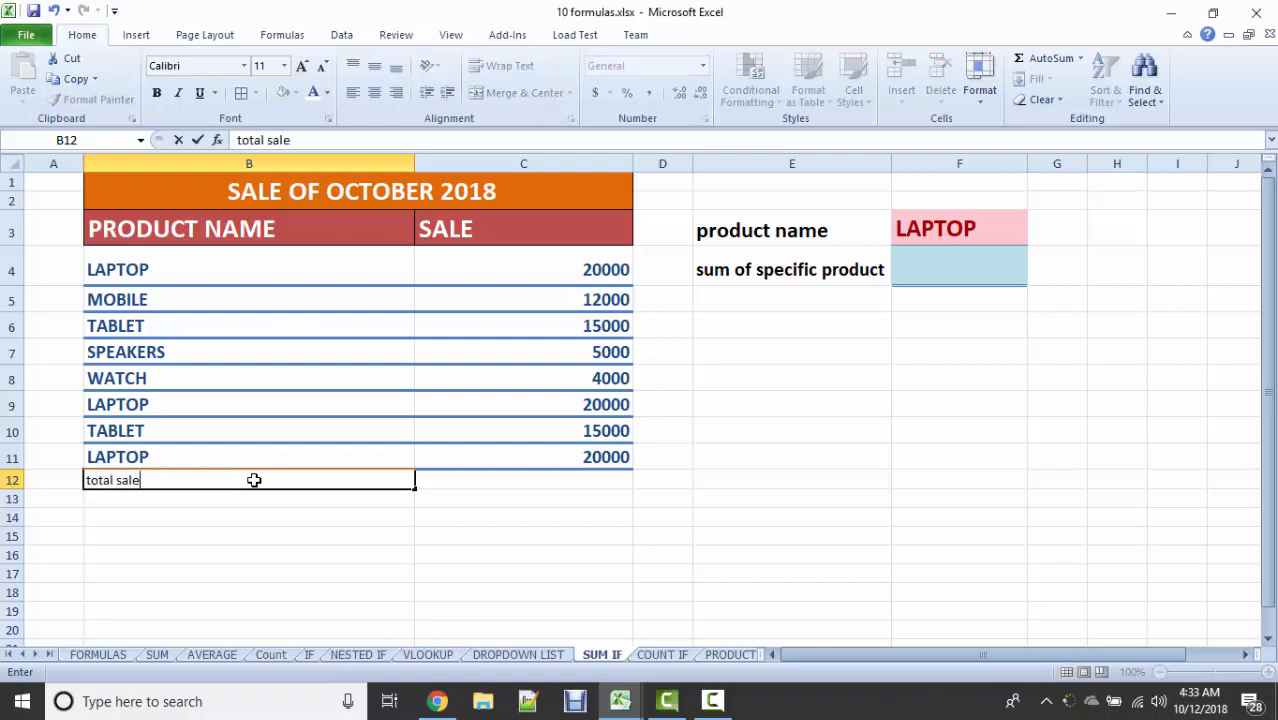
key("Tab")
type("=sum(")
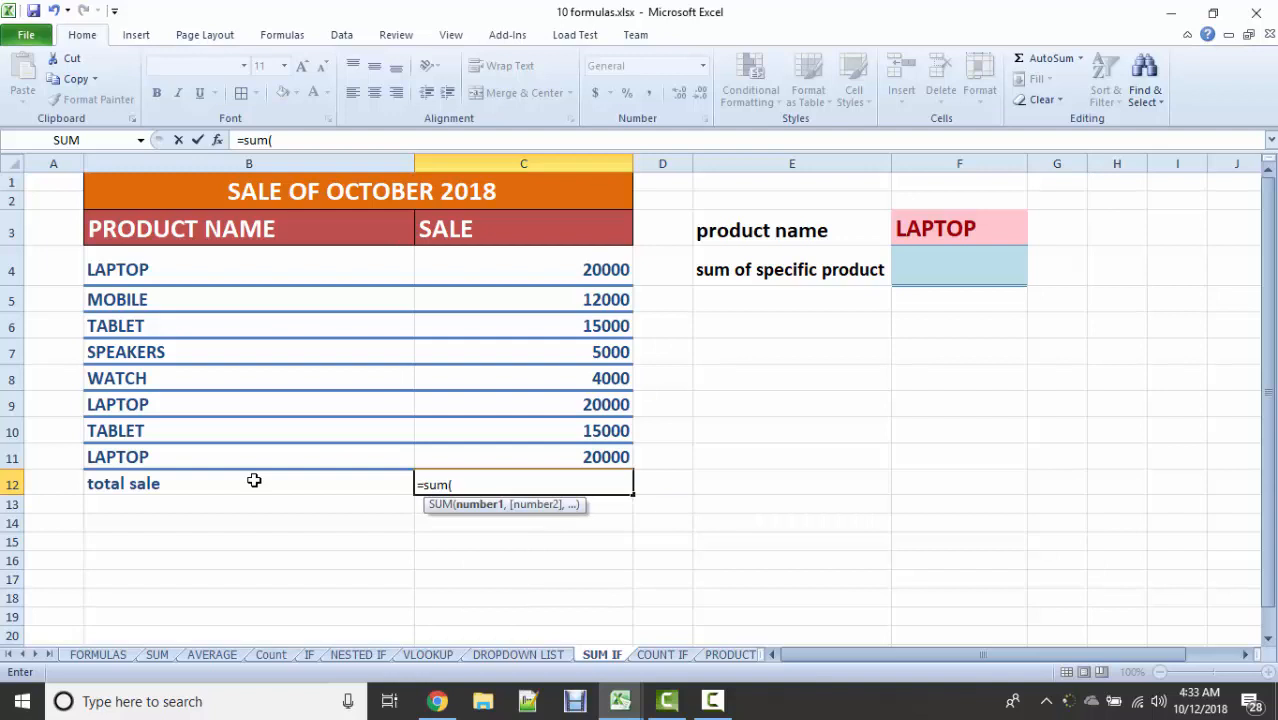
left_click(487, 281)
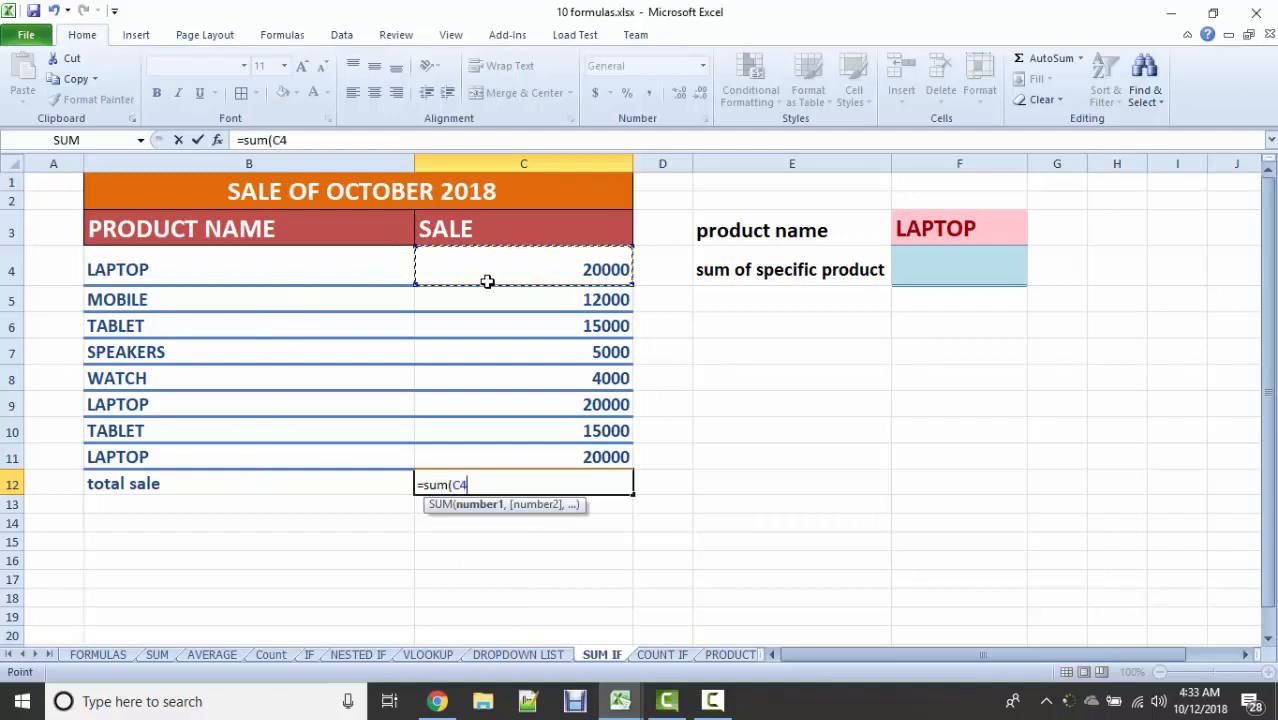
left_click_drag(487, 281, 536, 446)
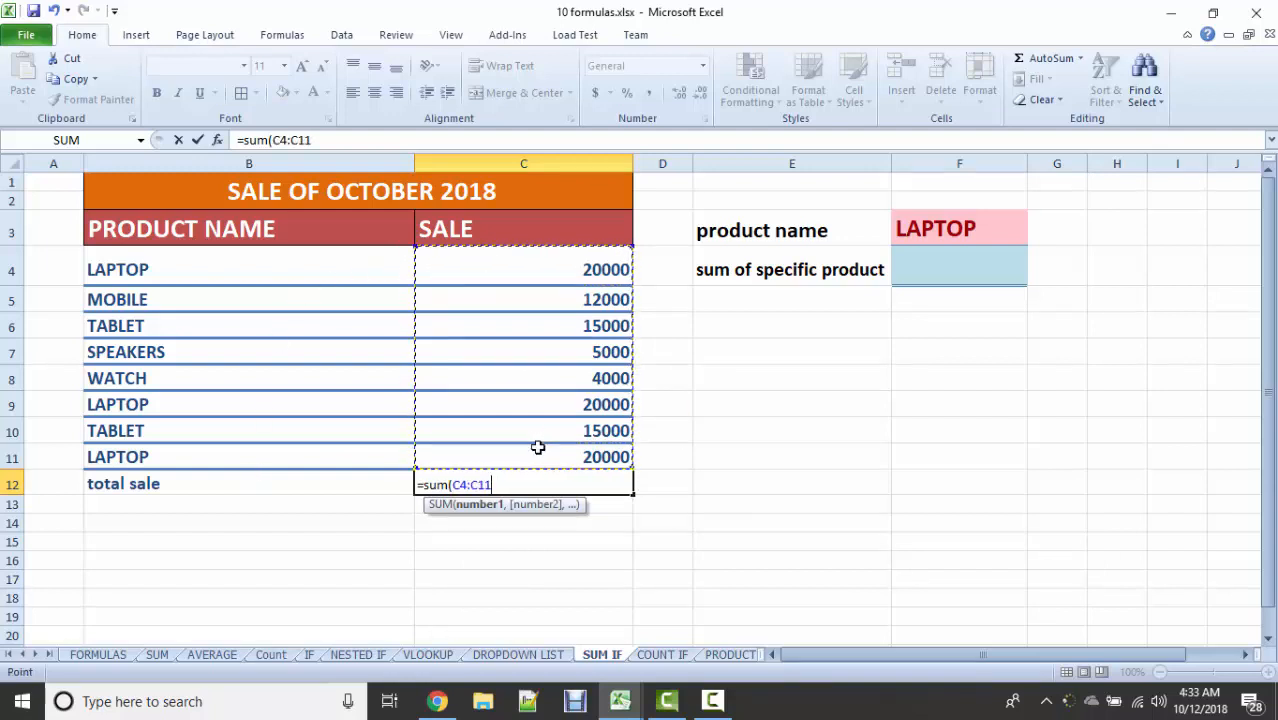
type(")")
key("Return")
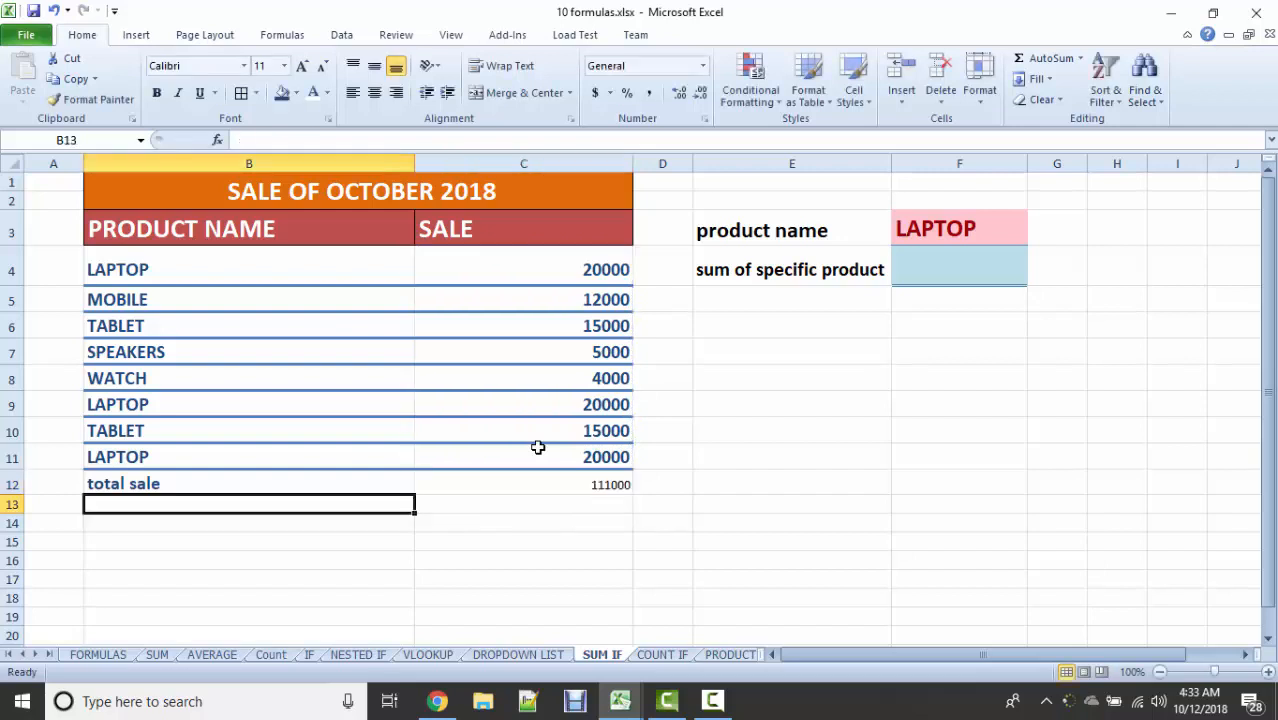
Step: Enlarge the font of the total in C12 to size 24
left_click(552, 475)
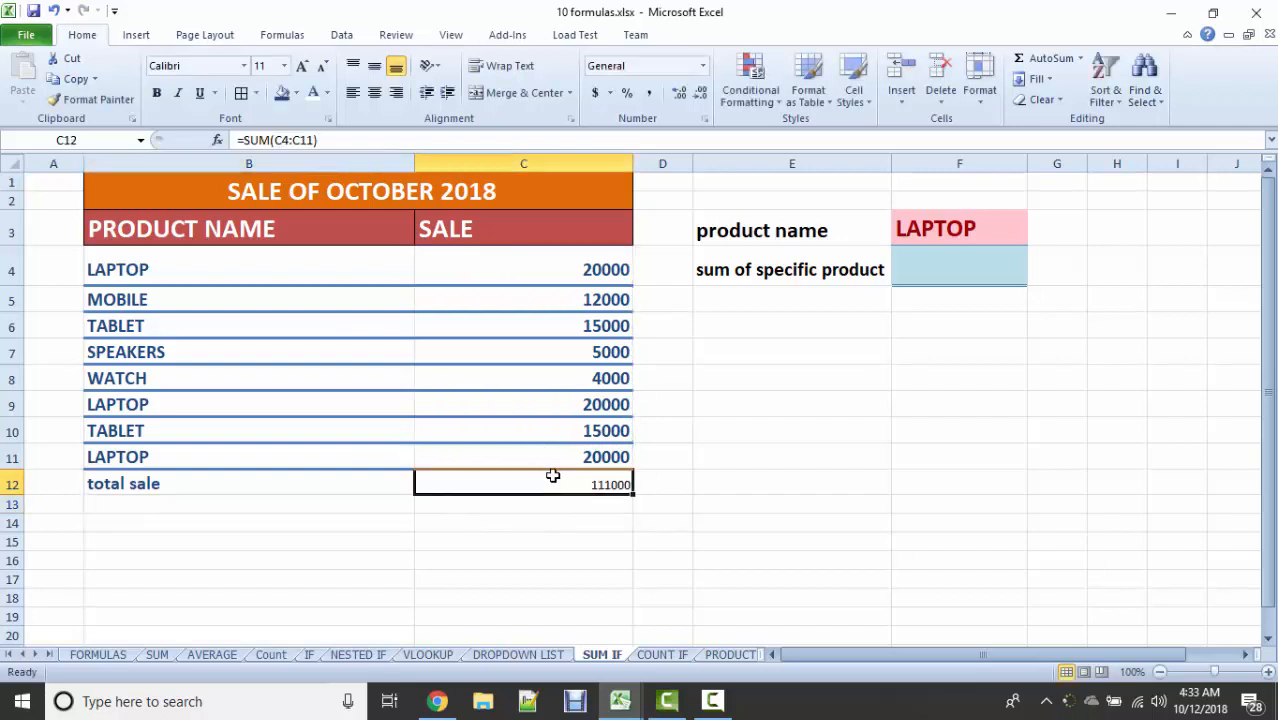
left_click(297, 73)
left_click(297, 73)
left_click(297, 73)
left_click(297, 73)
left_click(297, 73)
left_click(297, 73)
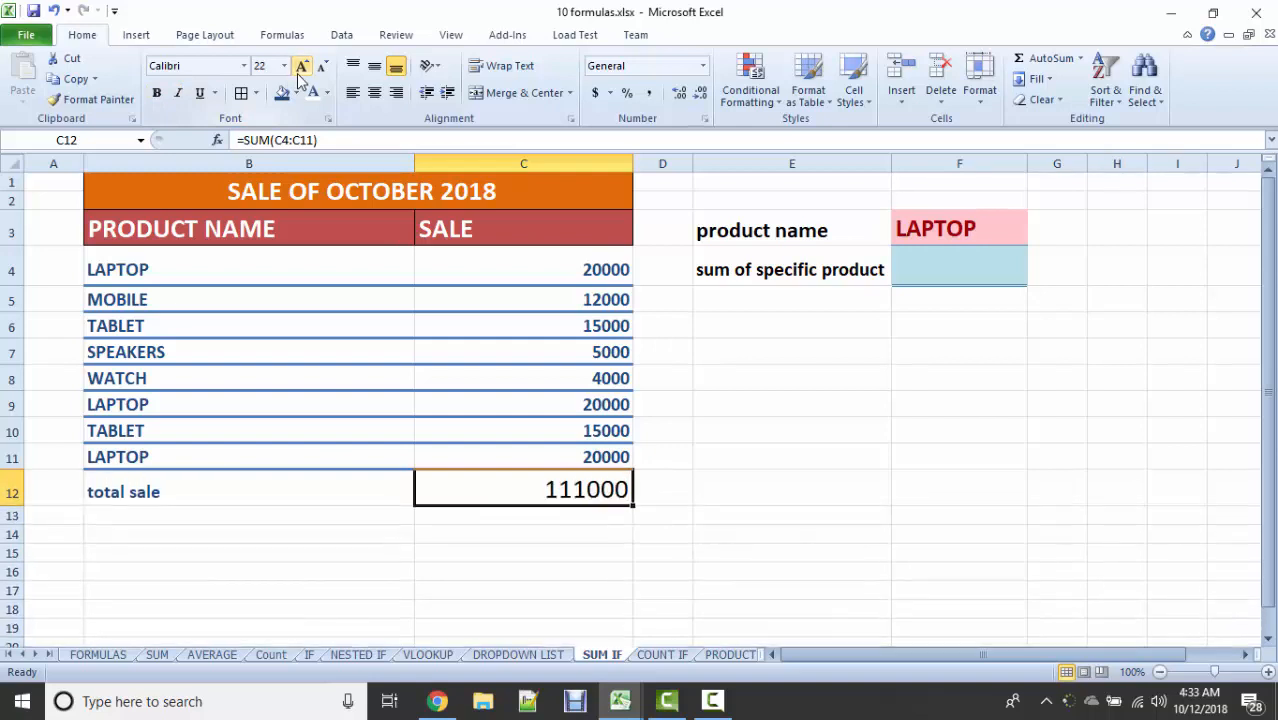
left_click(297, 73)
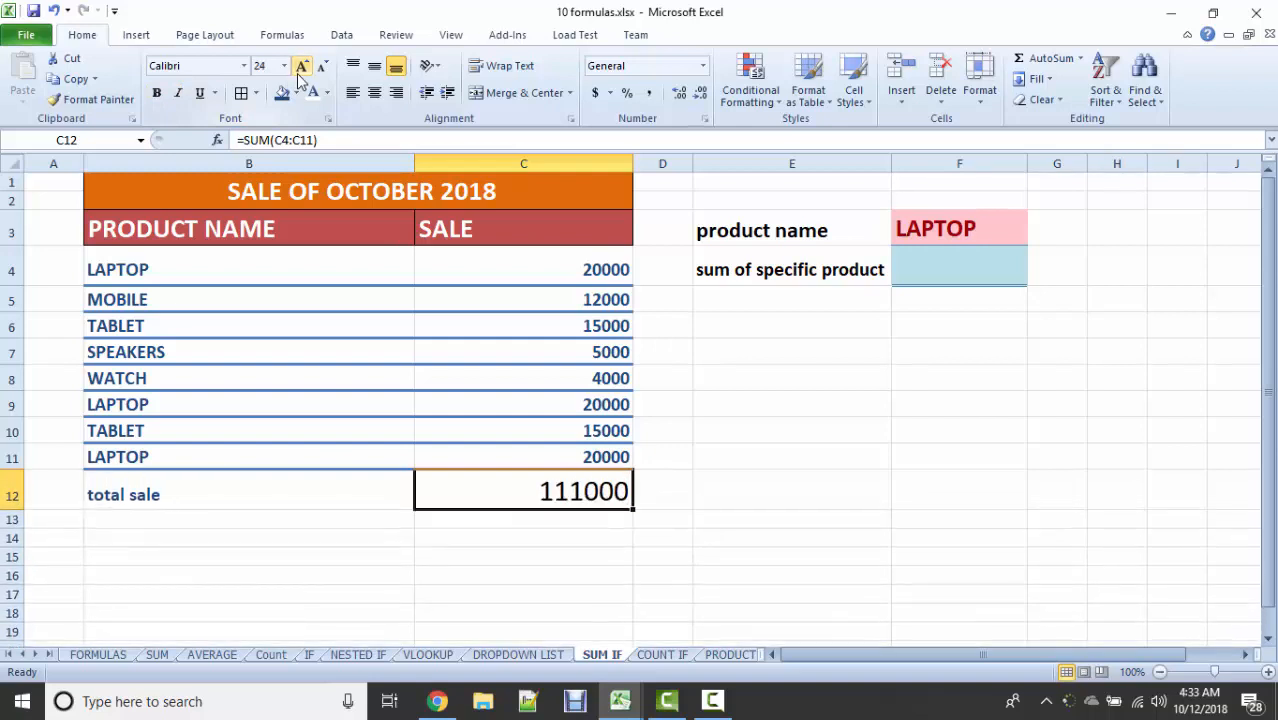
Step: Look over the LAPTOP rows and start a SUMIF formula in F4 with product names B4:B11 as the range
left_click(269, 264)
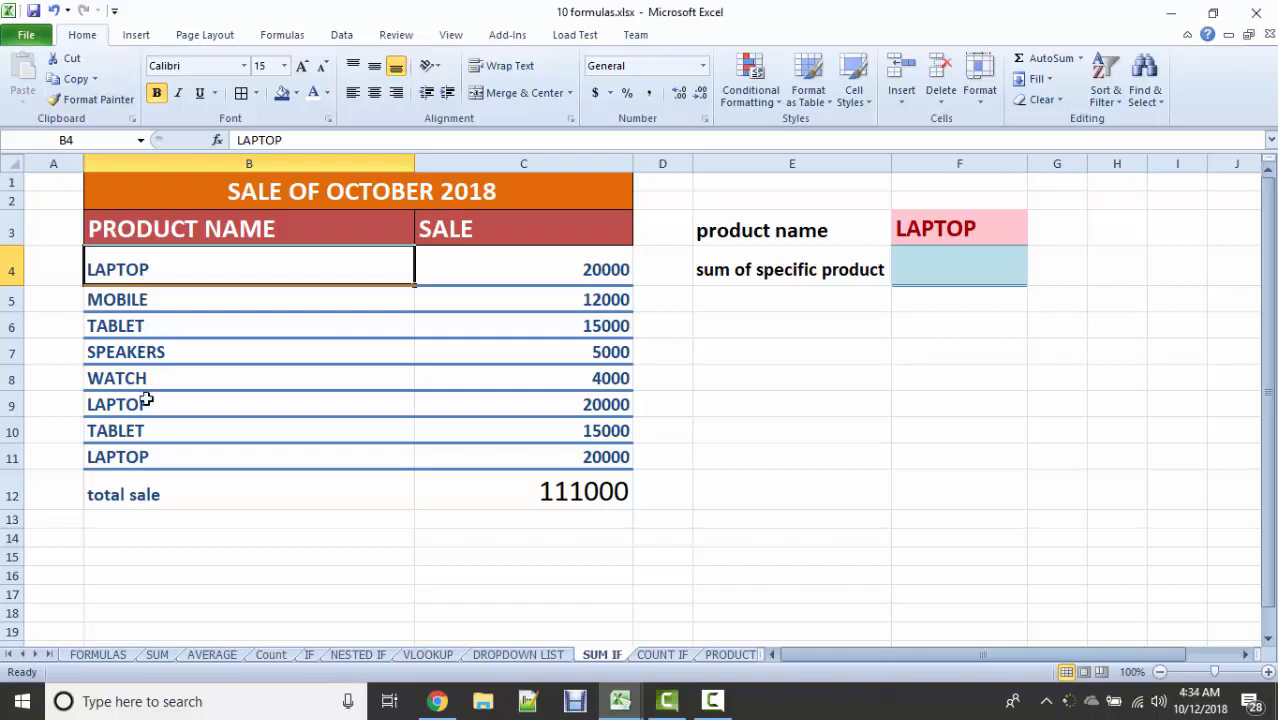
left_click(148, 404)
left_click(155, 459)
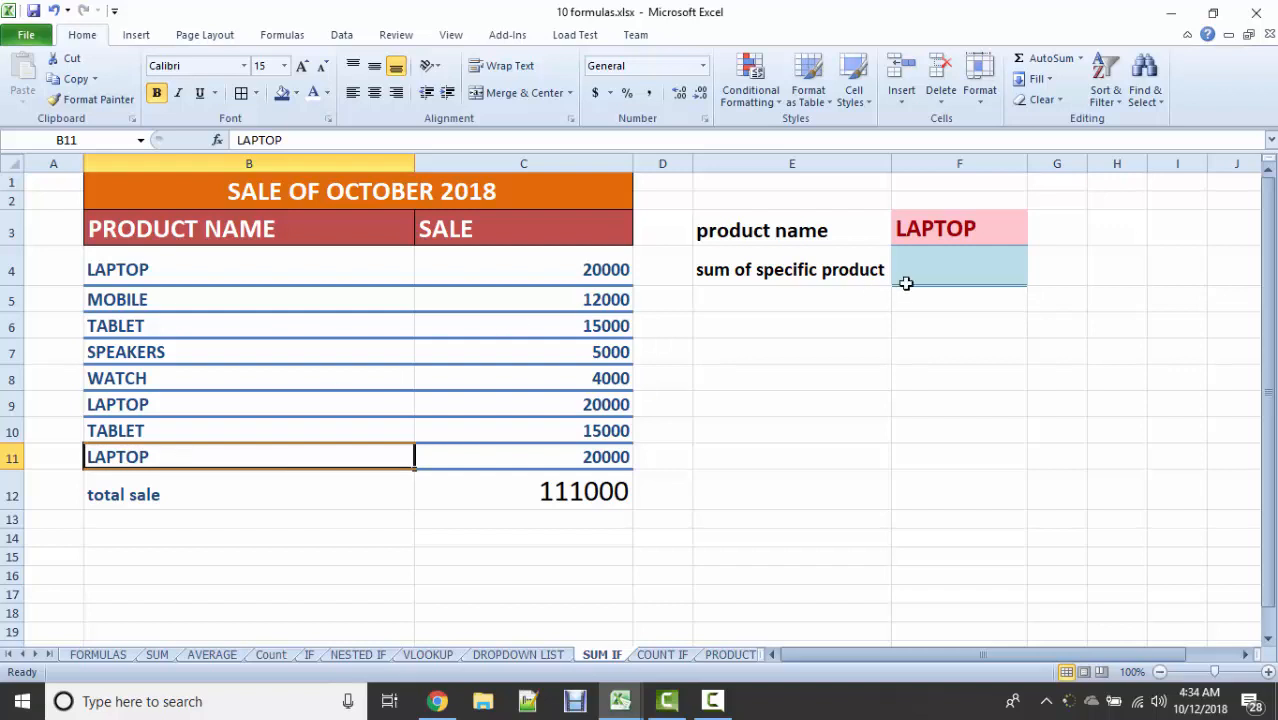
left_click(945, 277)
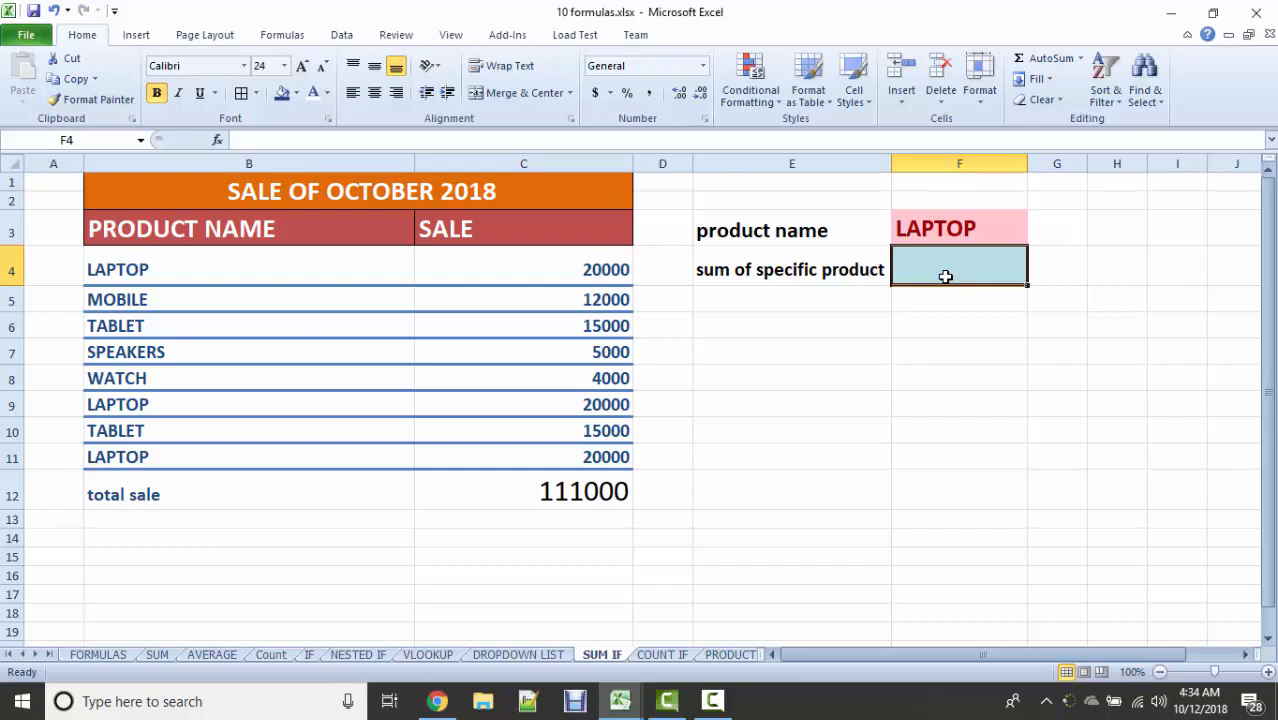
type("=")
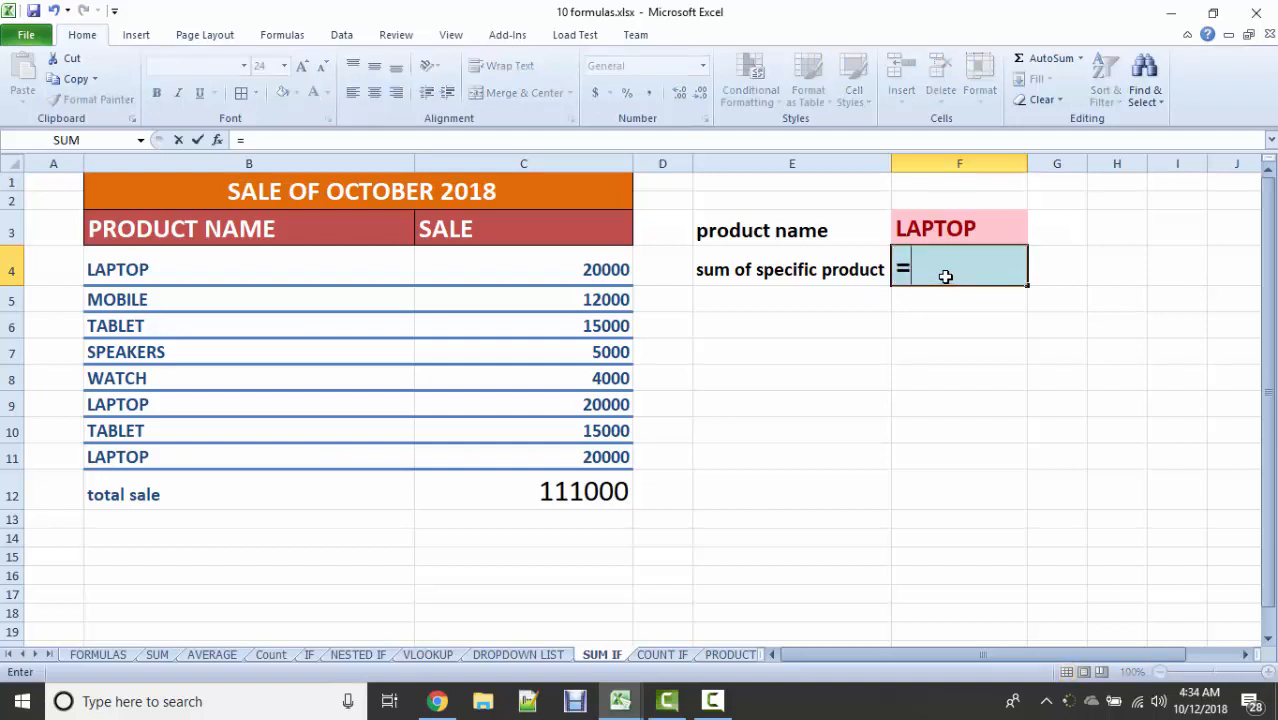
type("sum")
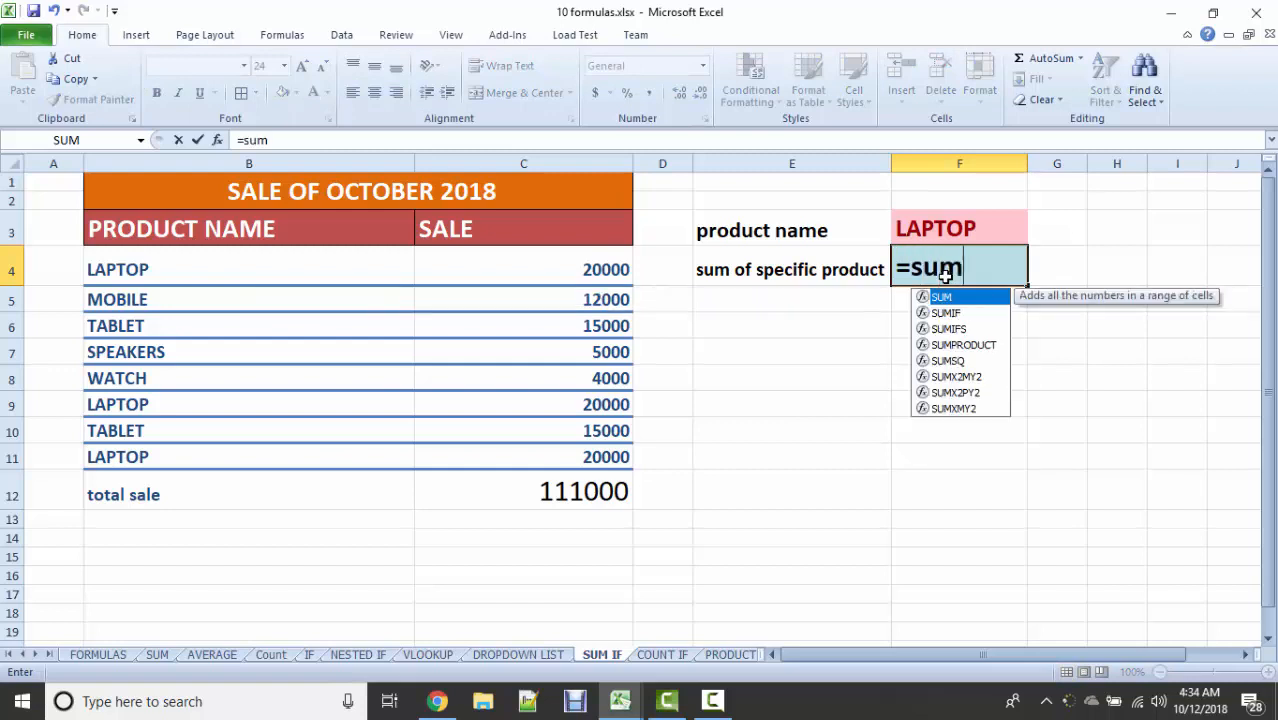
type("if(")
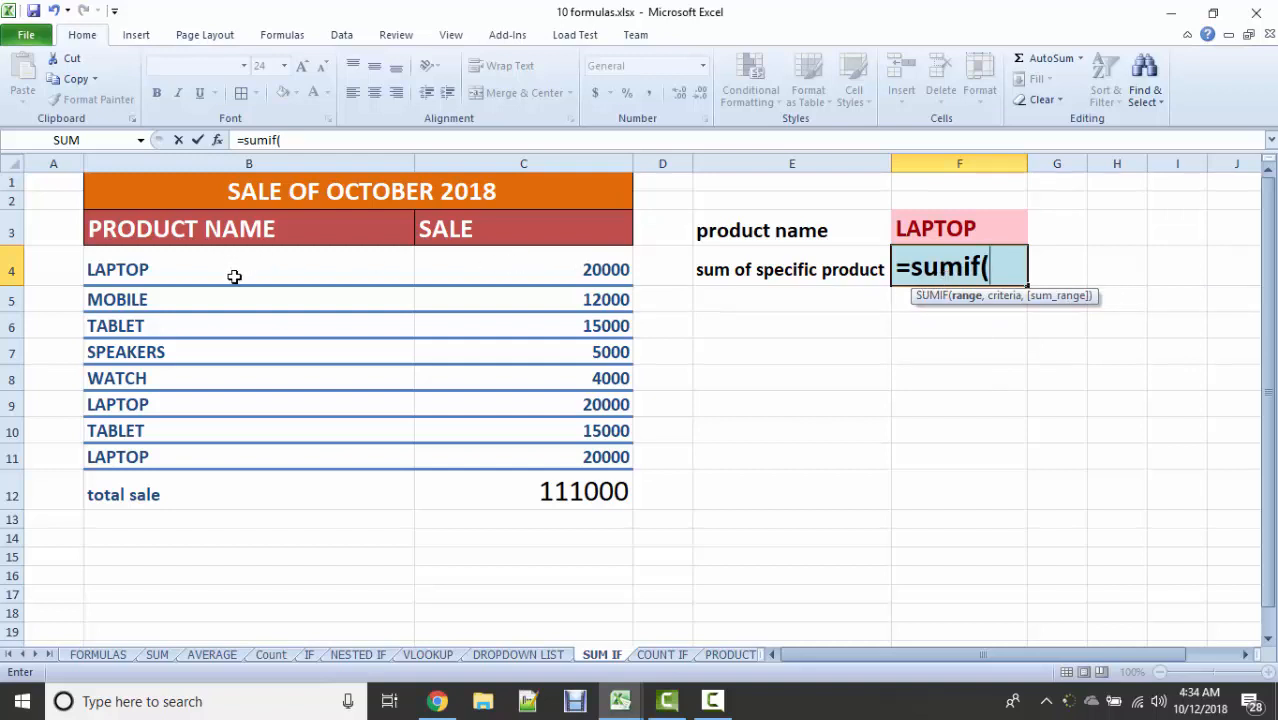
left_click_drag(234, 277, 251, 462)
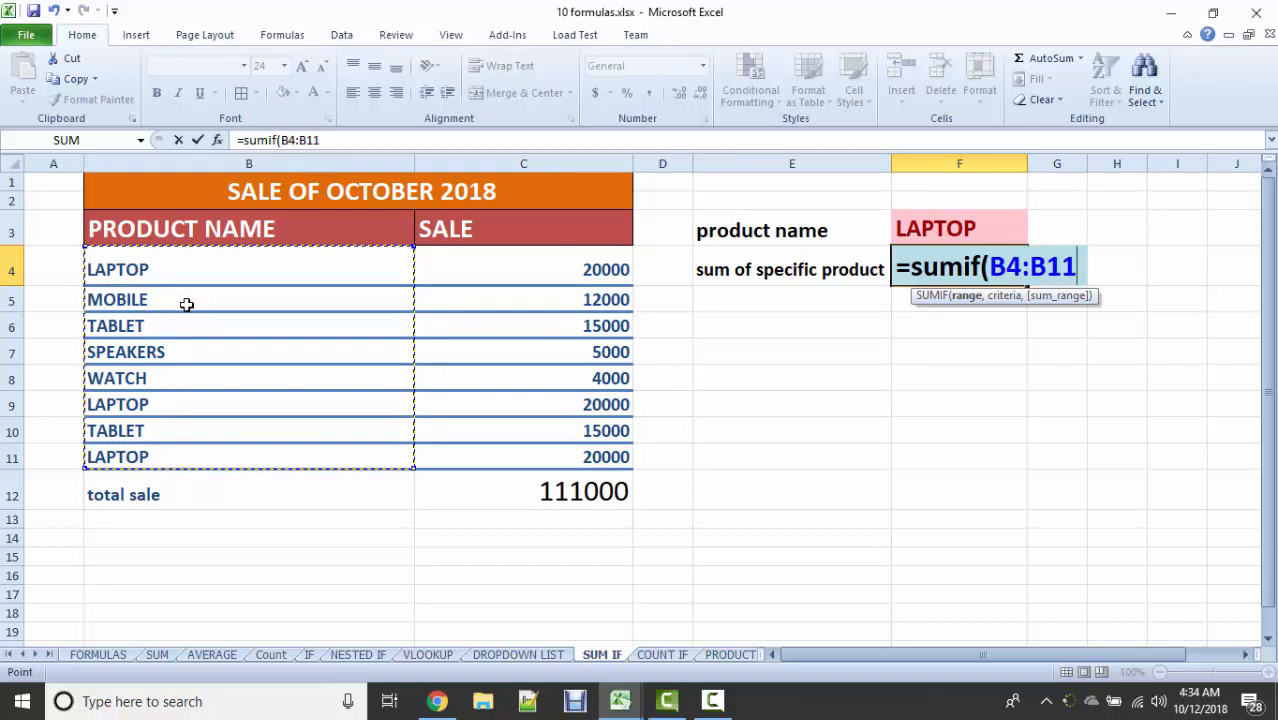
type(",")
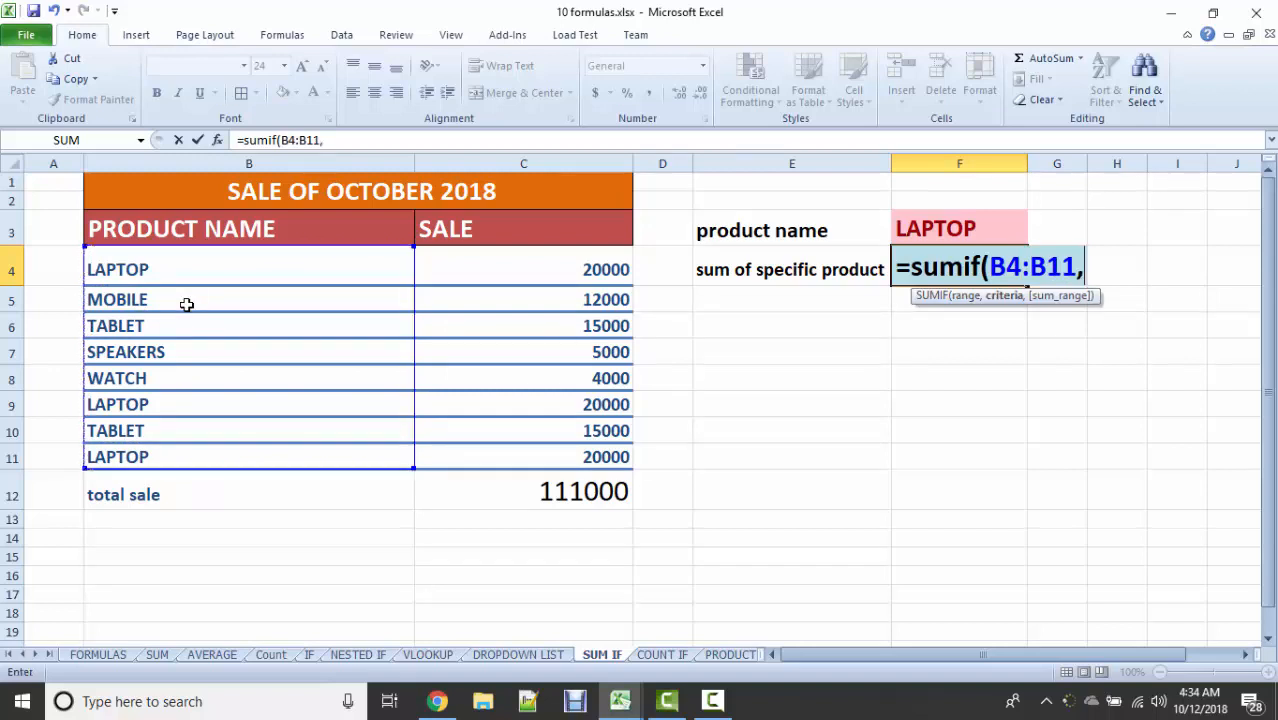
Step: Complete the SUMIF formula in F4 with F3 as the criteria and C4:C11 as the sum range
left_click(950, 227)
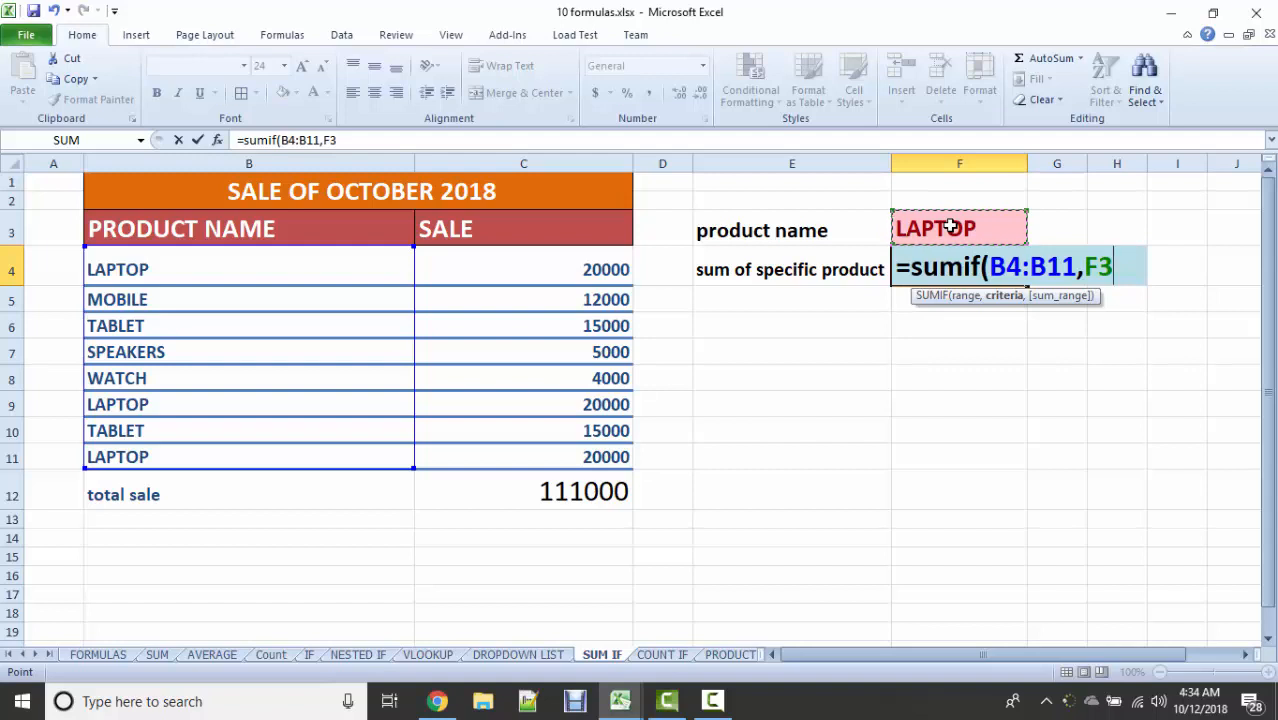
type(",")
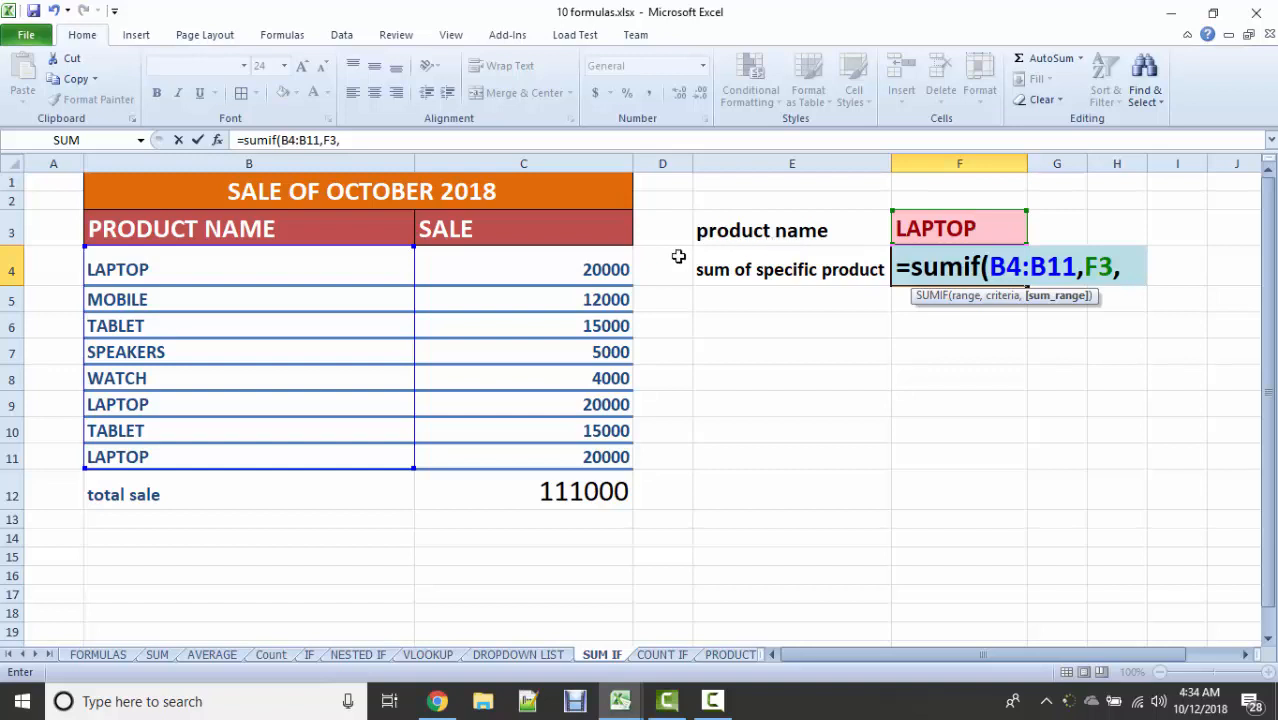
left_click(580, 271)
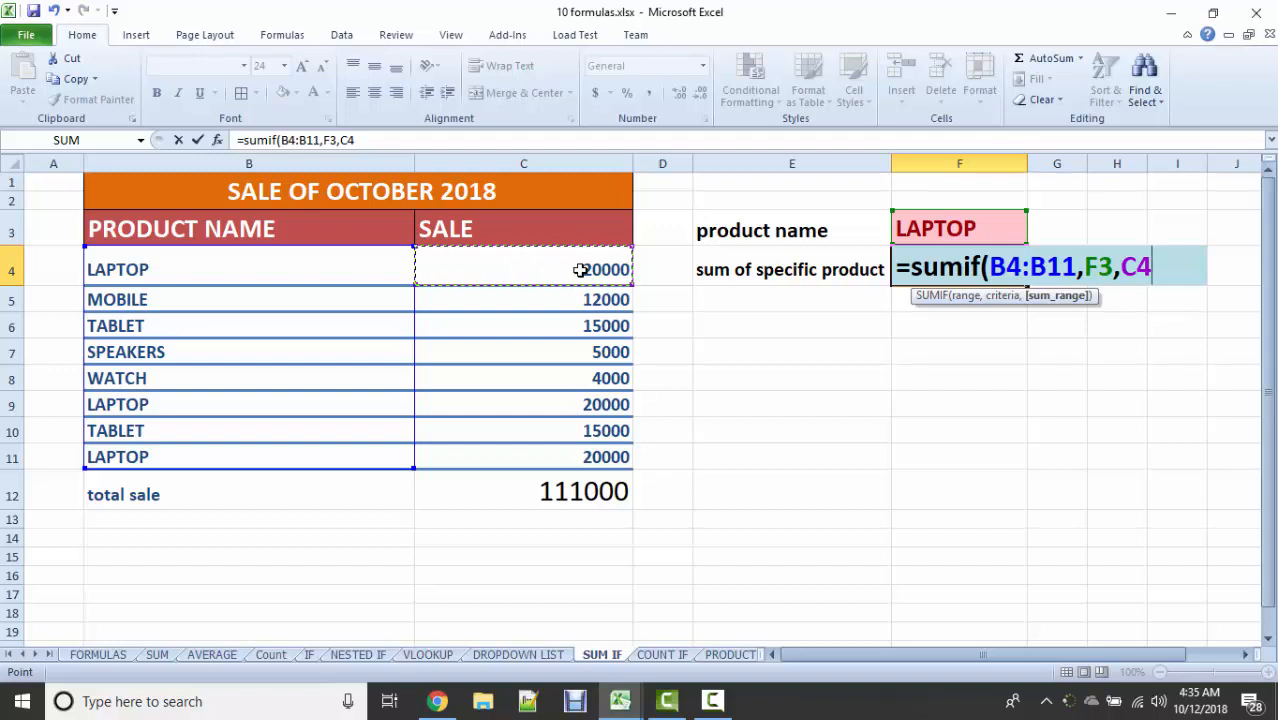
left_click_drag(593, 257, 608, 457)
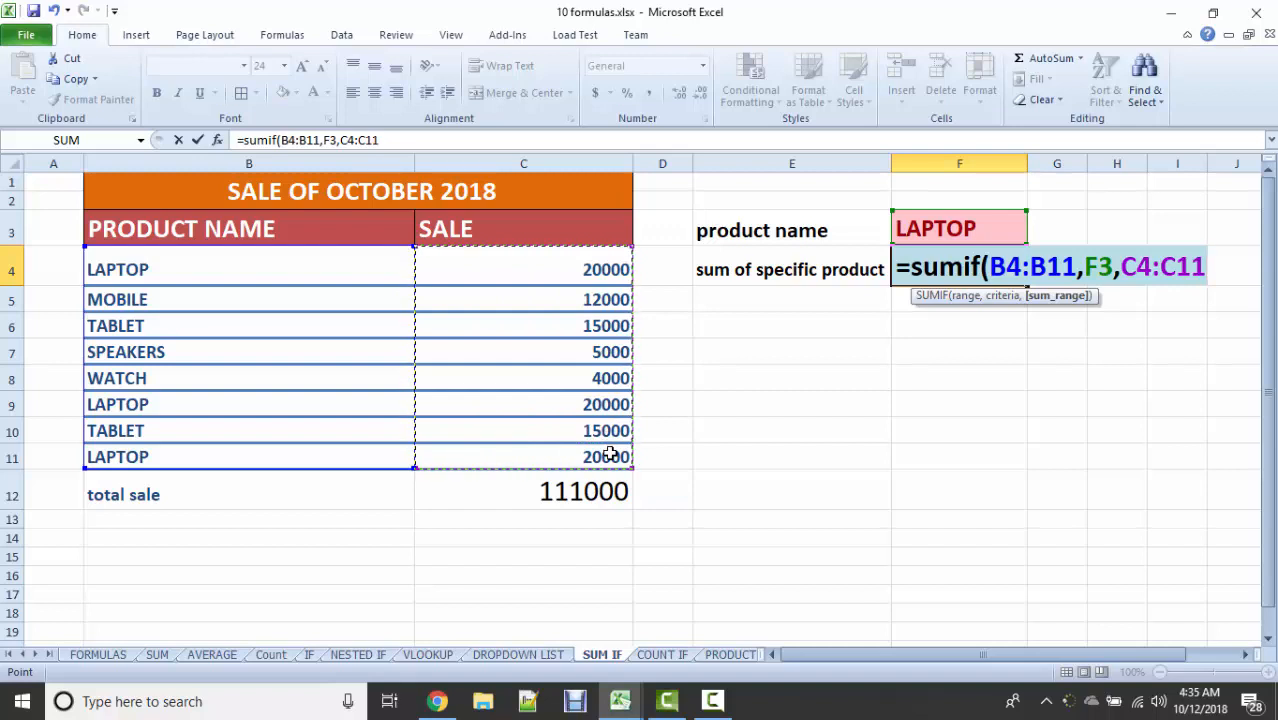
type(")")
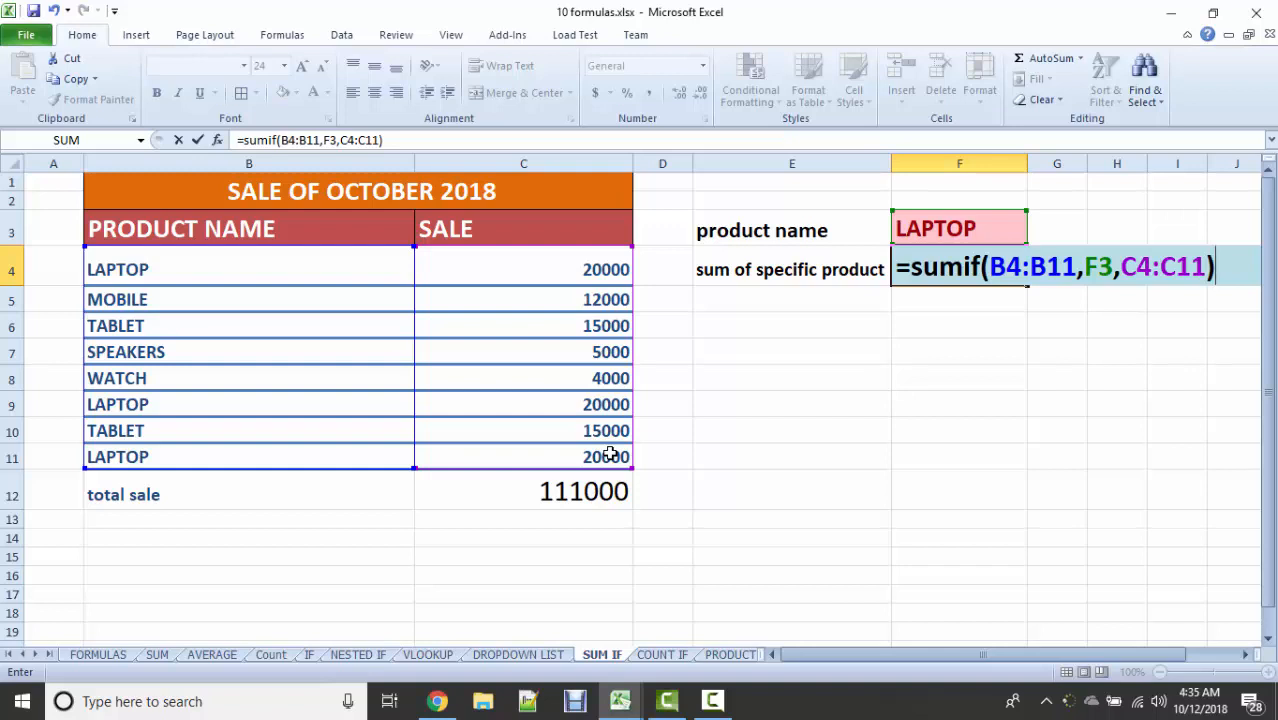
key("Return")
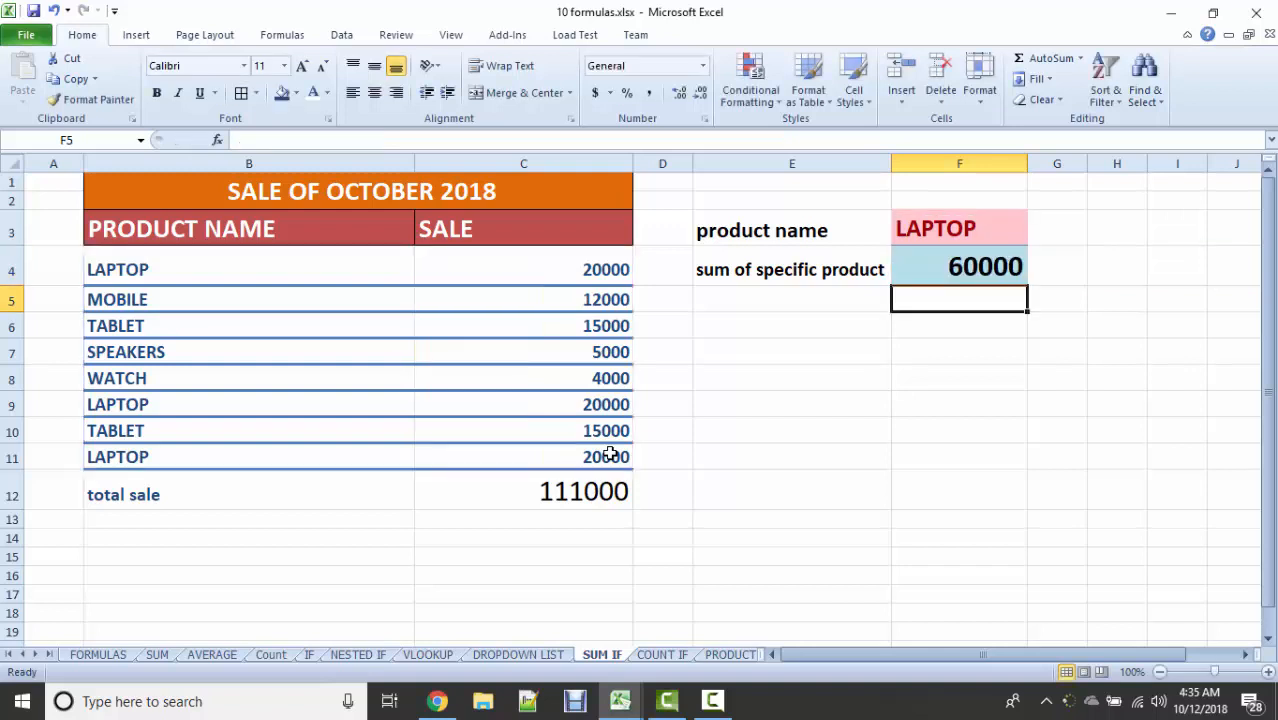
Step: Check the sum of the specific product against the LAPTOP rows in the sales table
left_click(1007, 221)
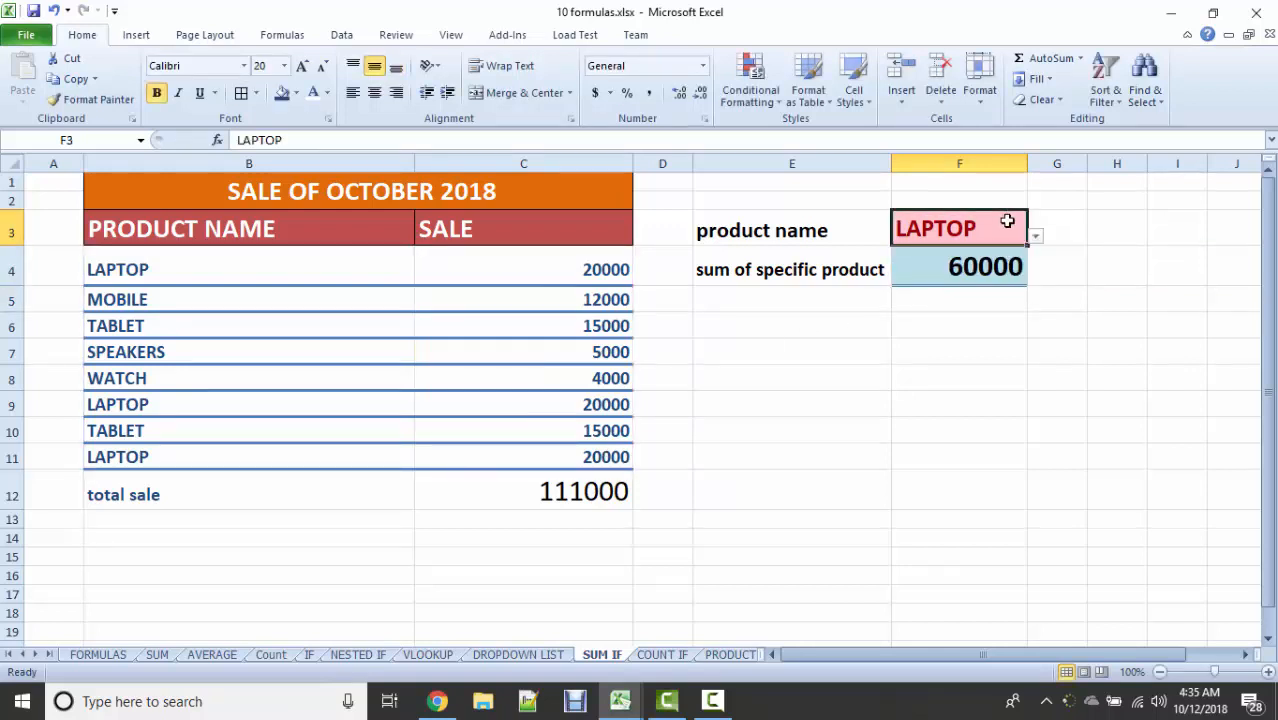
left_click(273, 258)
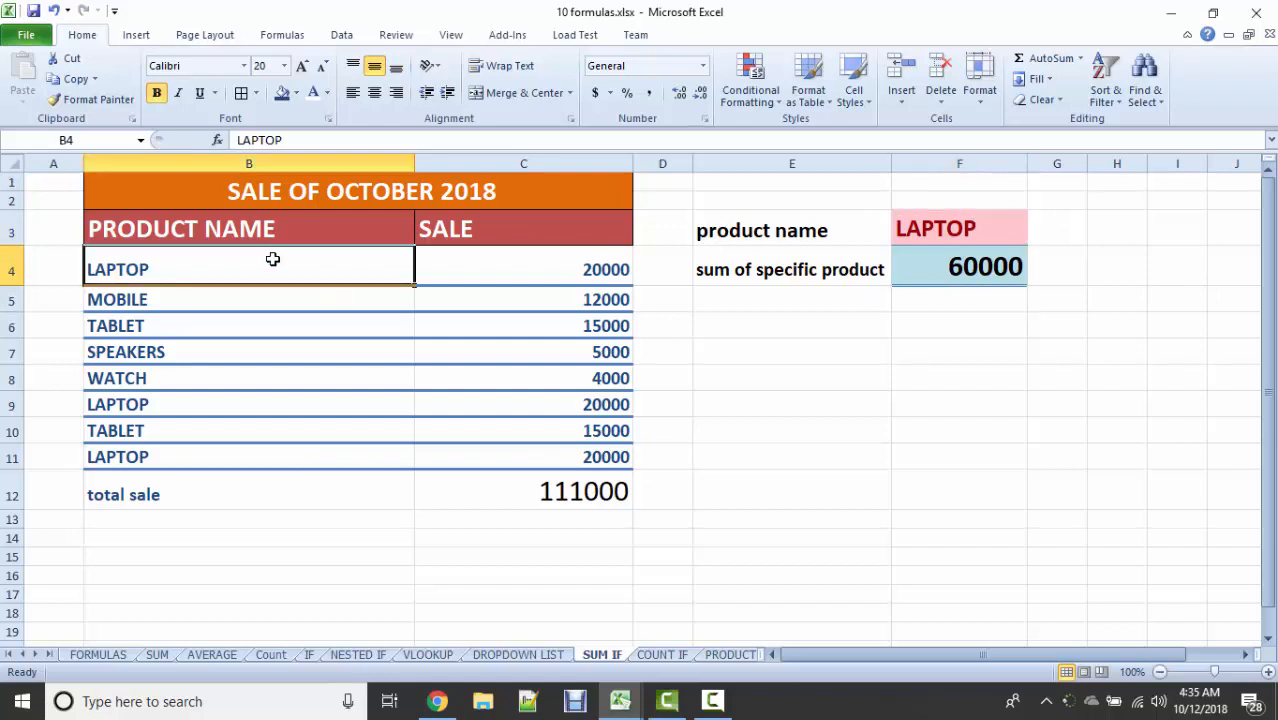
left_click(547, 262)
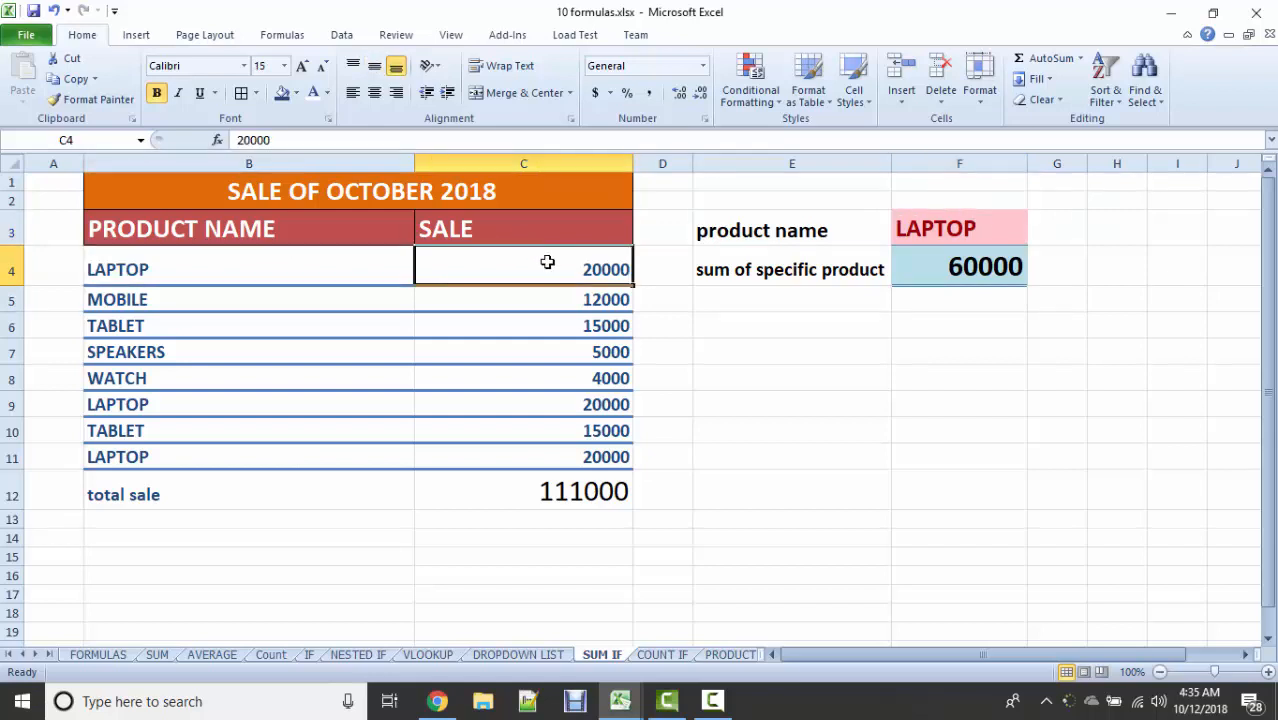
left_click(299, 257)
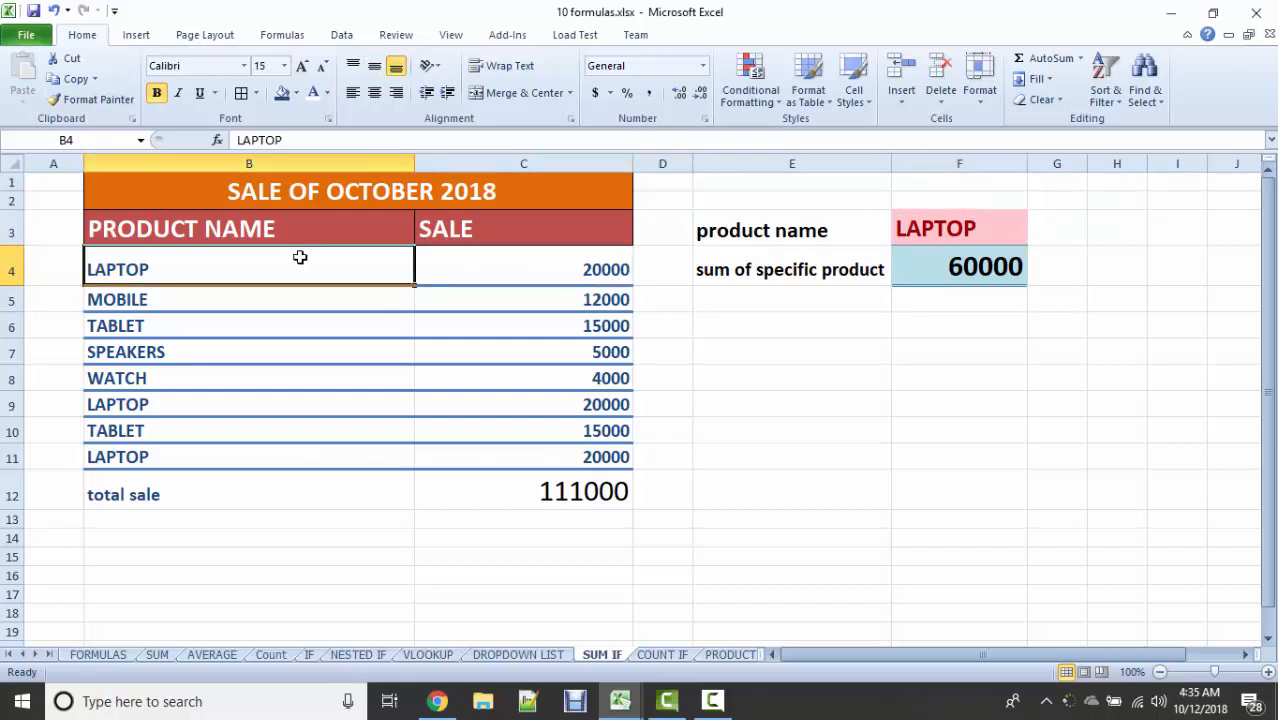
left_click(210, 402)
left_click(194, 456)
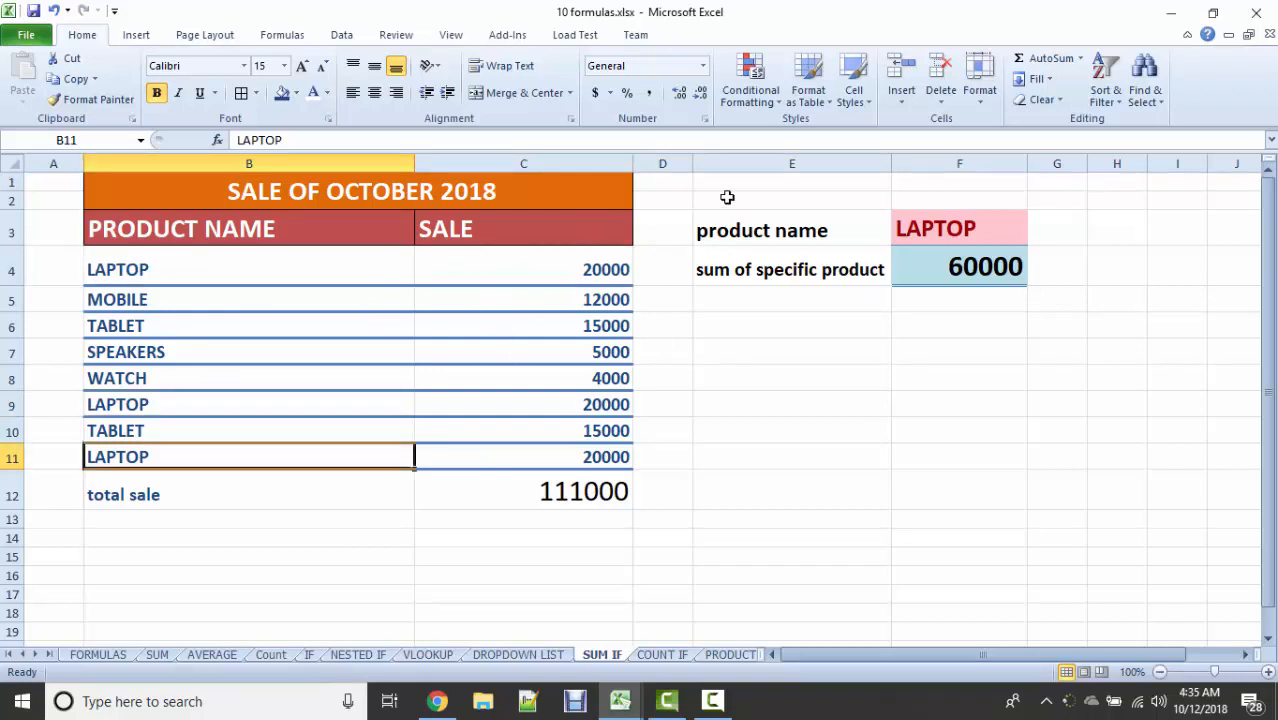
Step: Switch the product name in F3 to TABLET and compare the sum with the TABLET rows in the sales table
left_click(1007, 229)
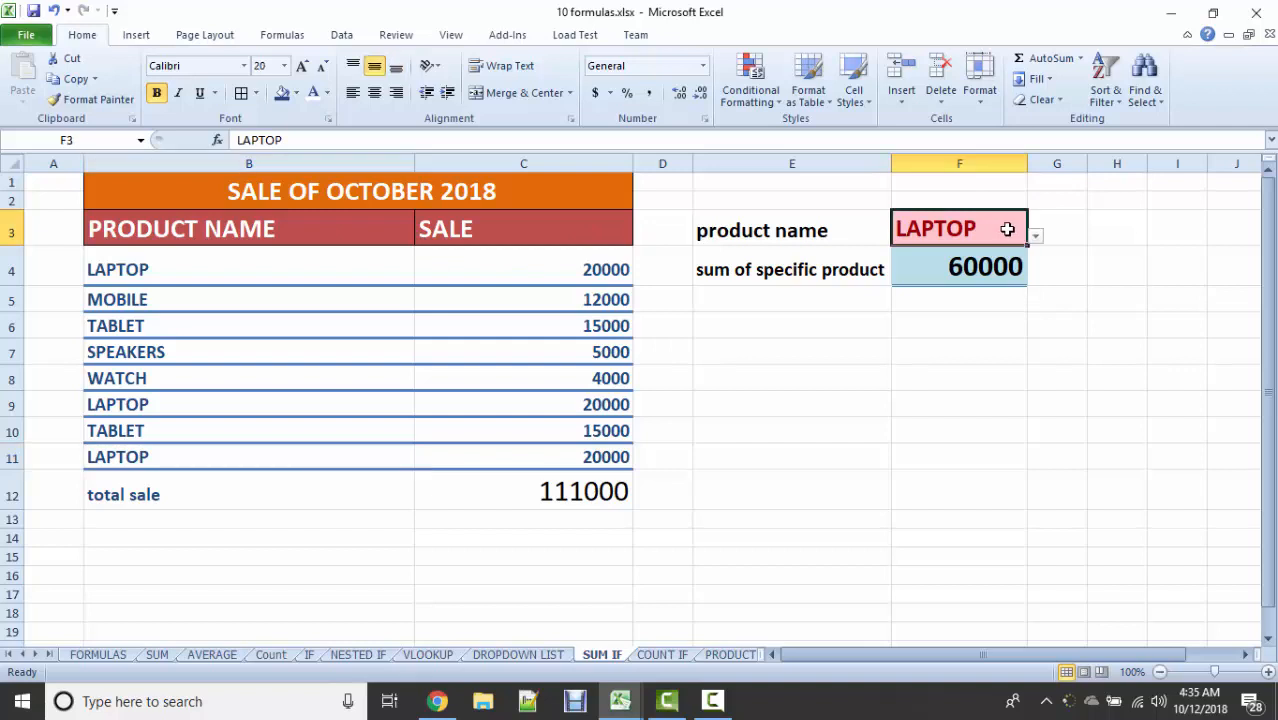
left_click(1035, 237)
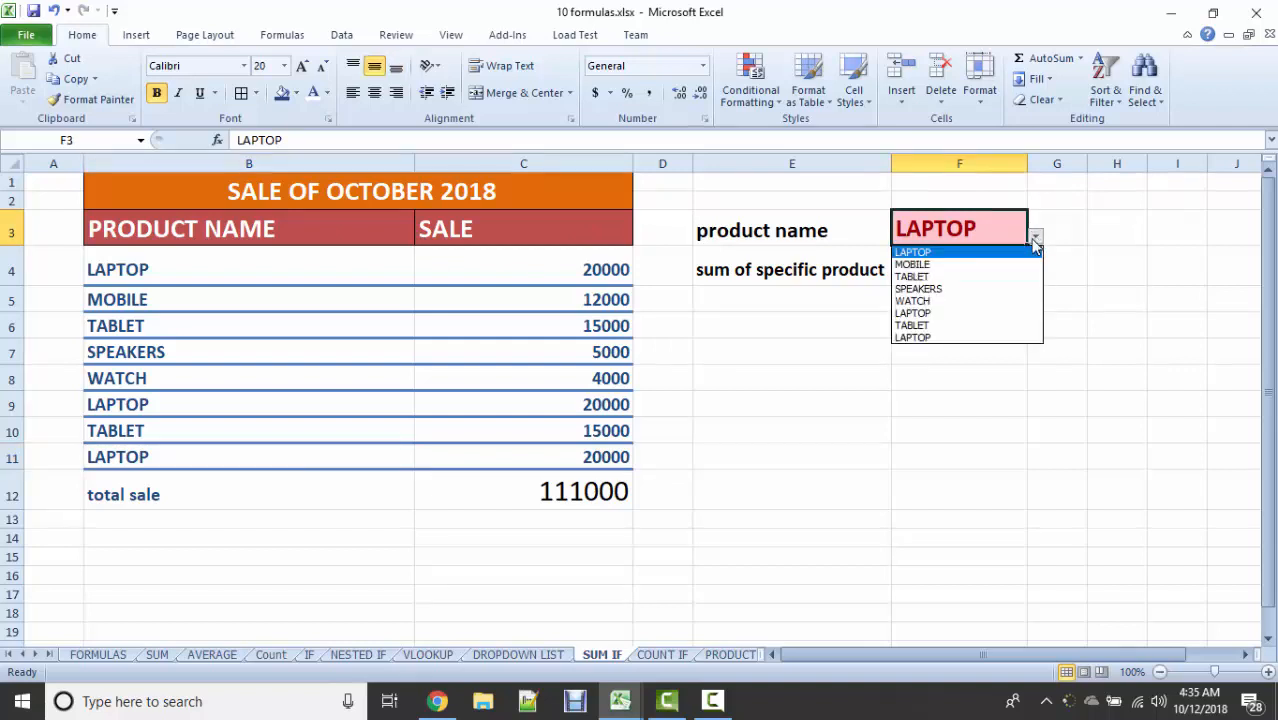
left_click(935, 277)
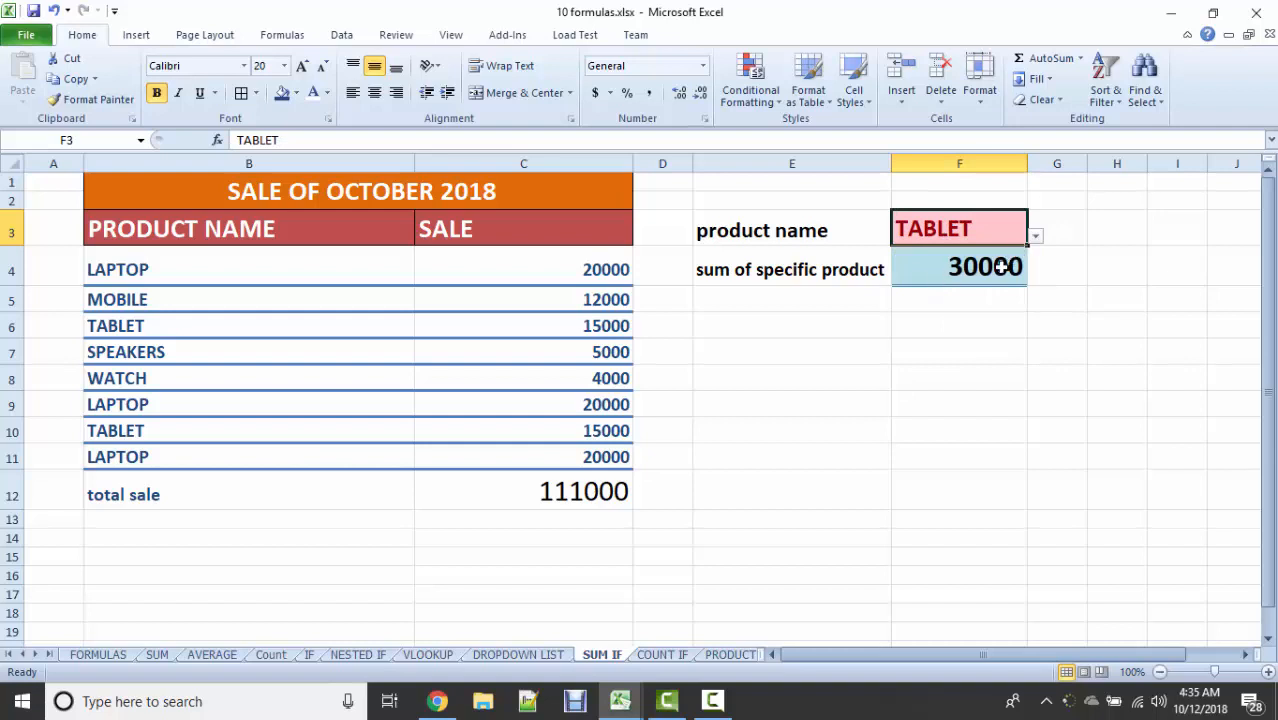
left_click(170, 437)
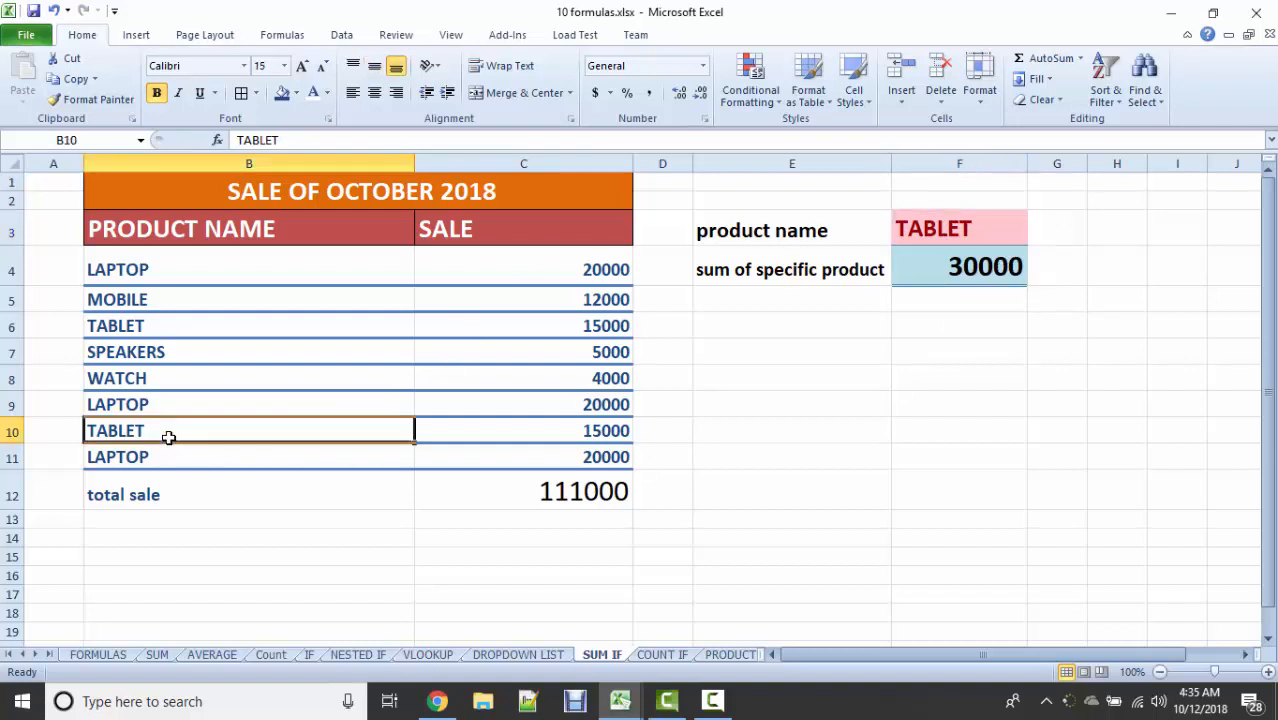
left_click(155, 324)
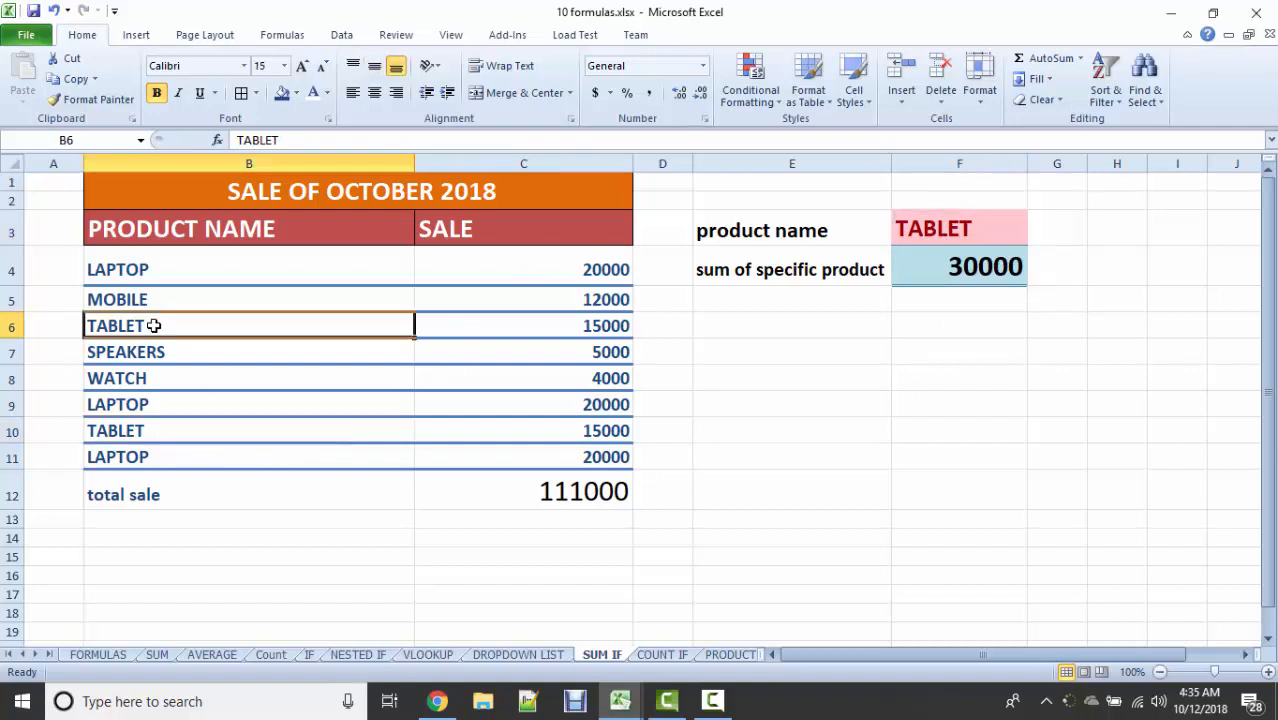
left_click(511, 322)
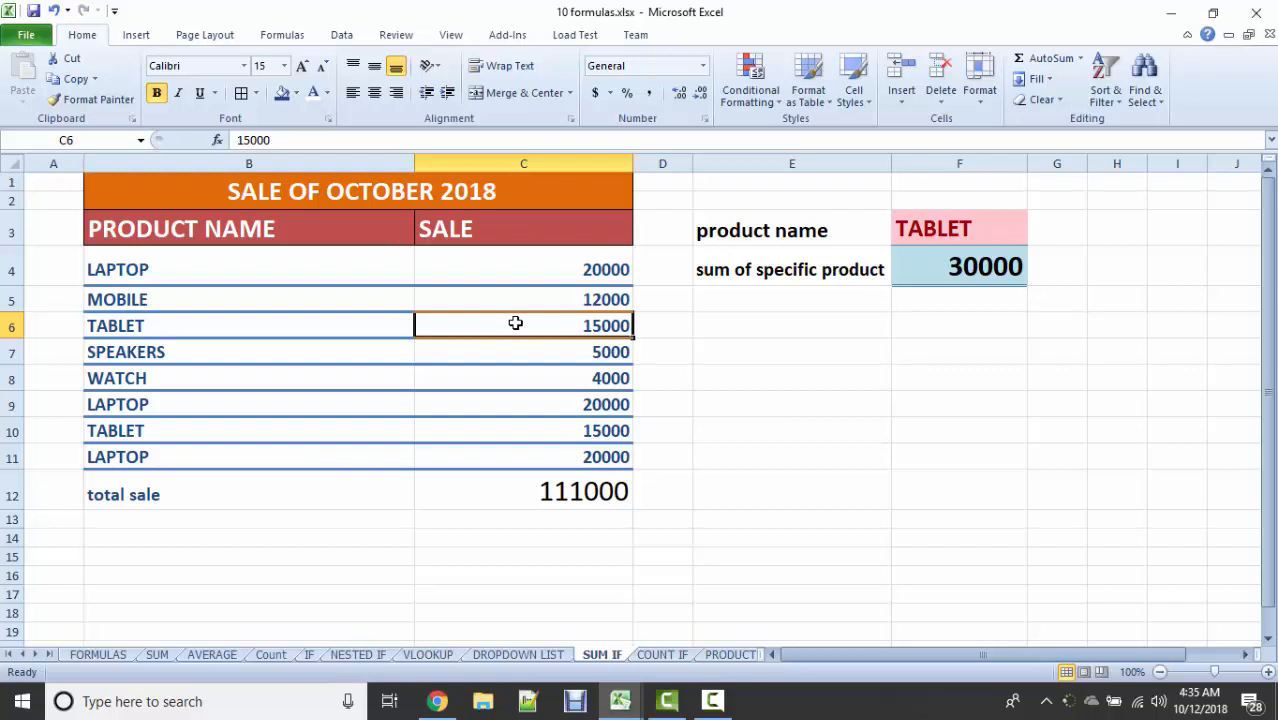
left_click(1003, 236)
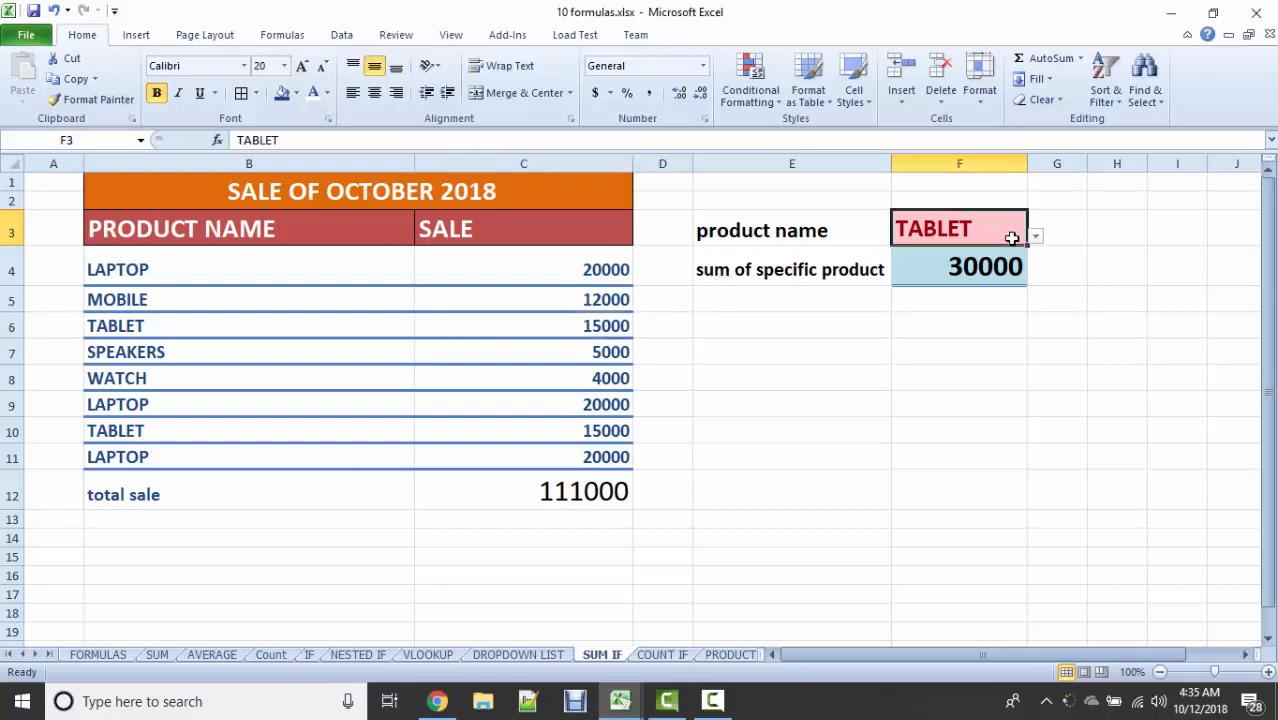
Step: Switch the product name in F3 to WATCH and compare the sum in F4 with the WATCH row of the sales table
left_click(1035, 236)
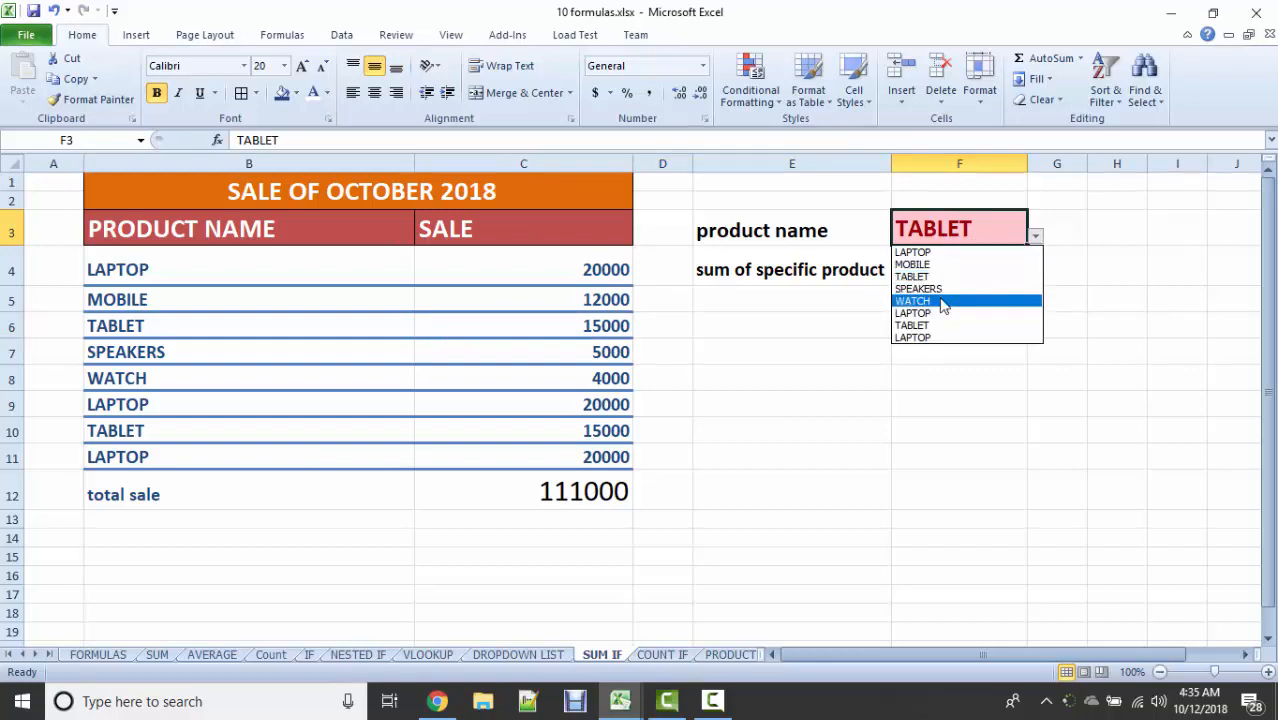
left_click(948, 300)
left_click(1005, 258)
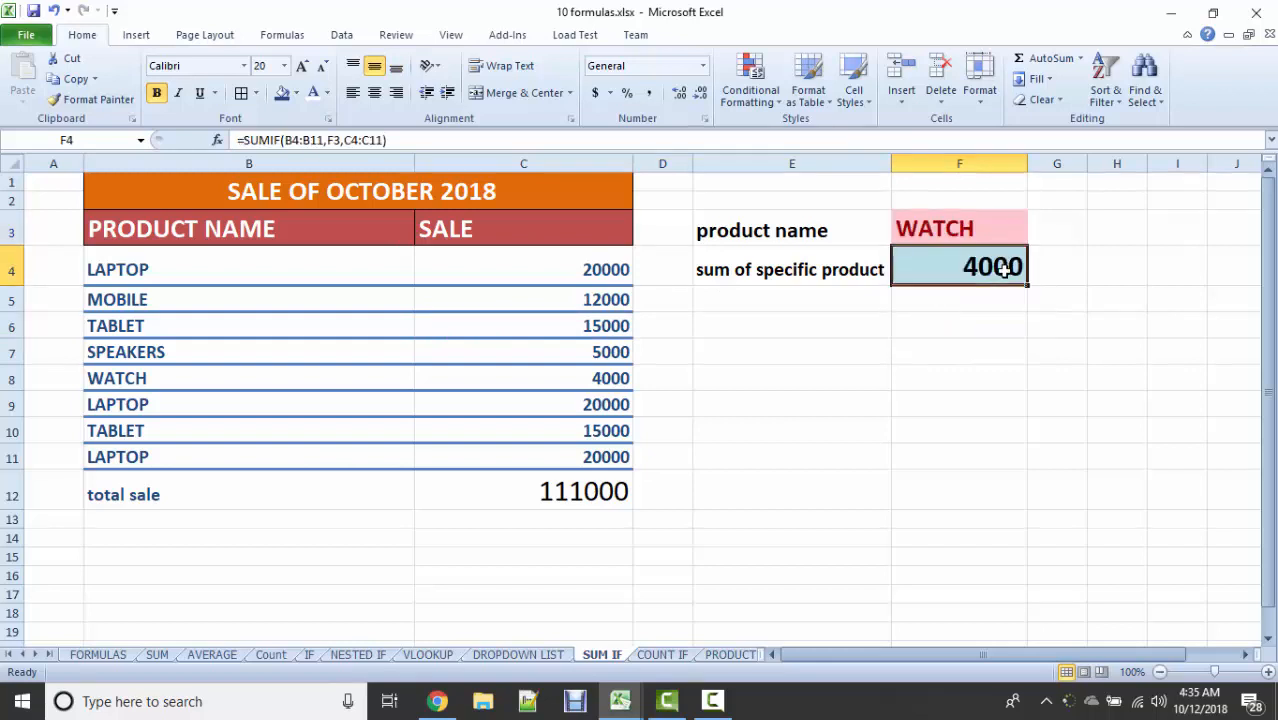
left_click(591, 388)
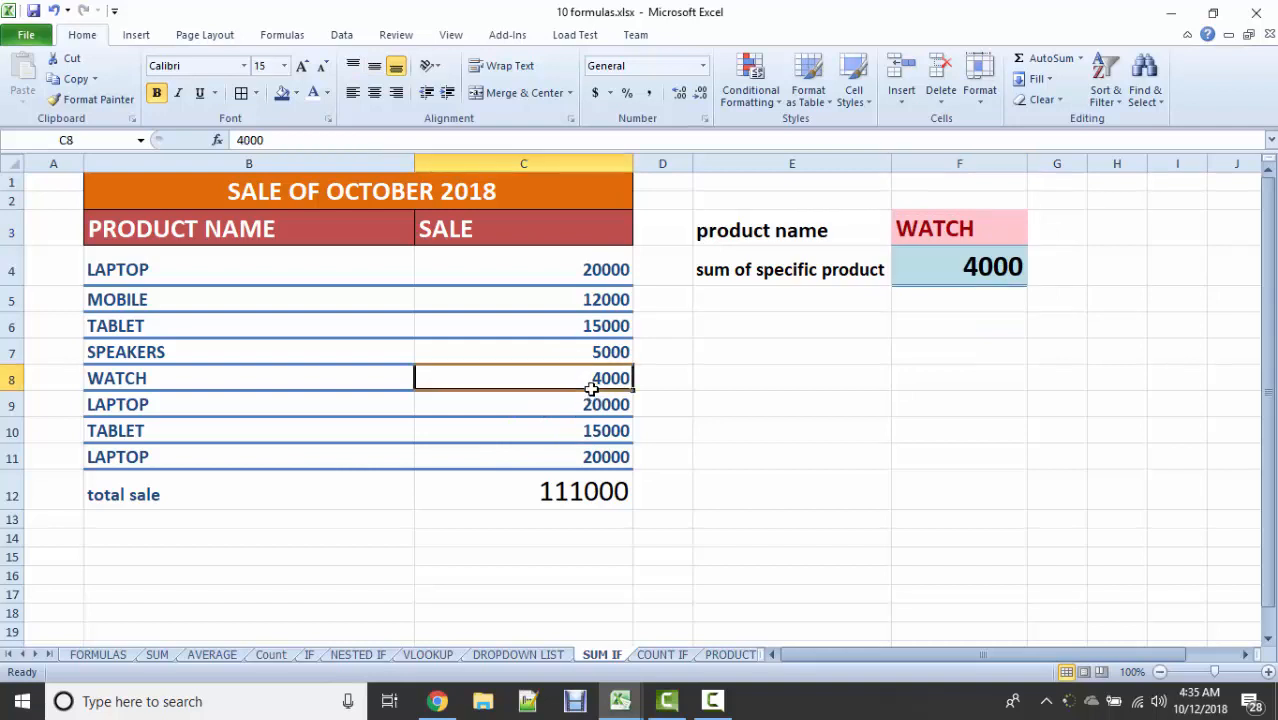
left_click(960, 263)
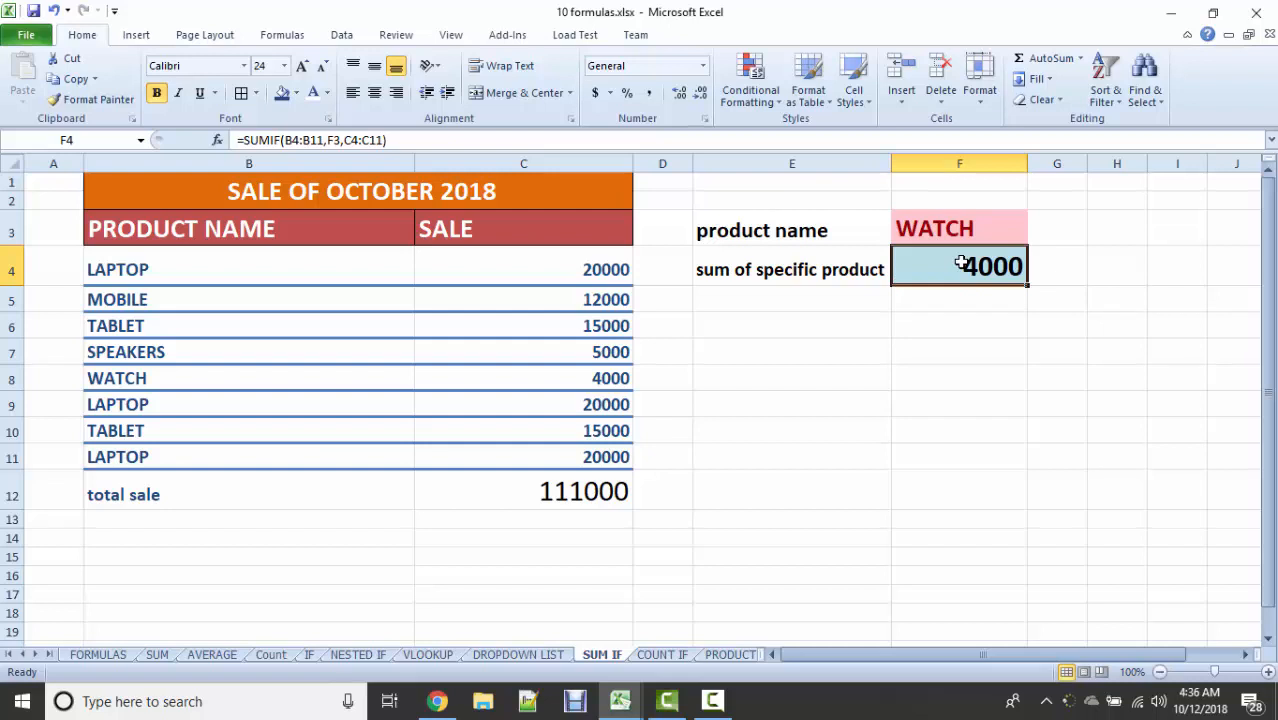
Step: On the COUNT IF sheet, clear the item count formula in F5 and review the sales data in B4:C11
left_click(662, 655)
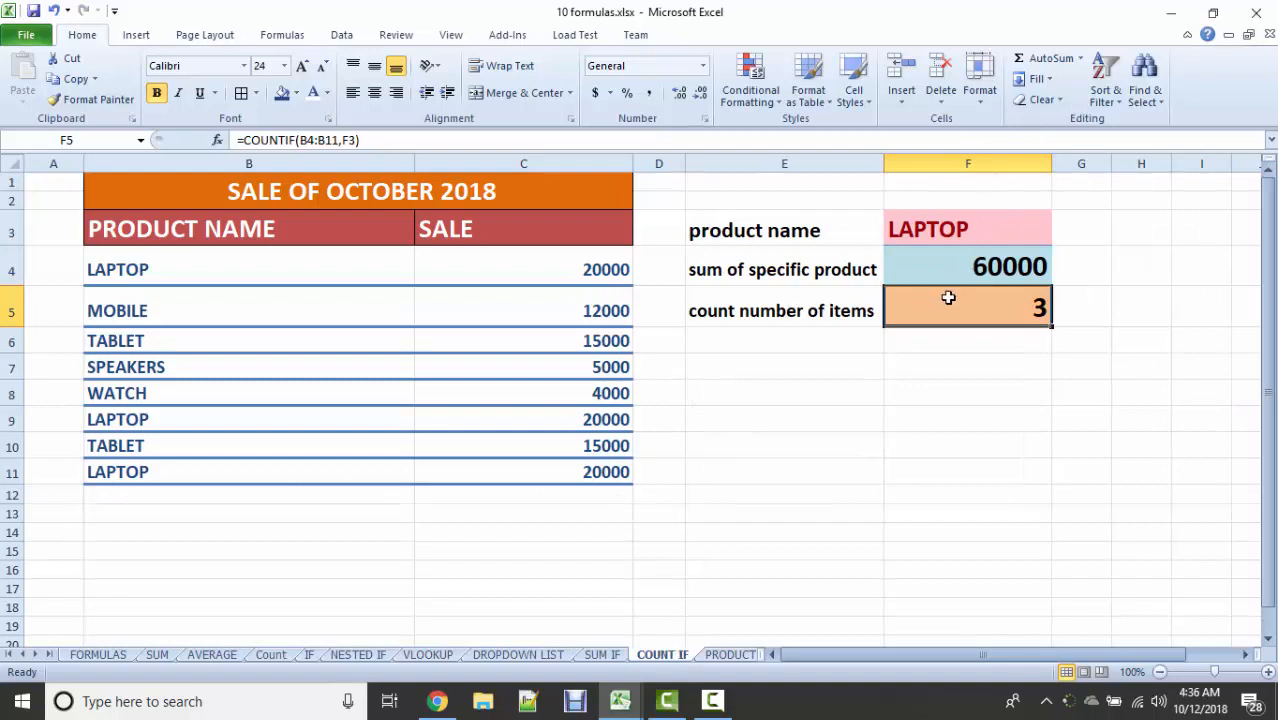
key("Delete")
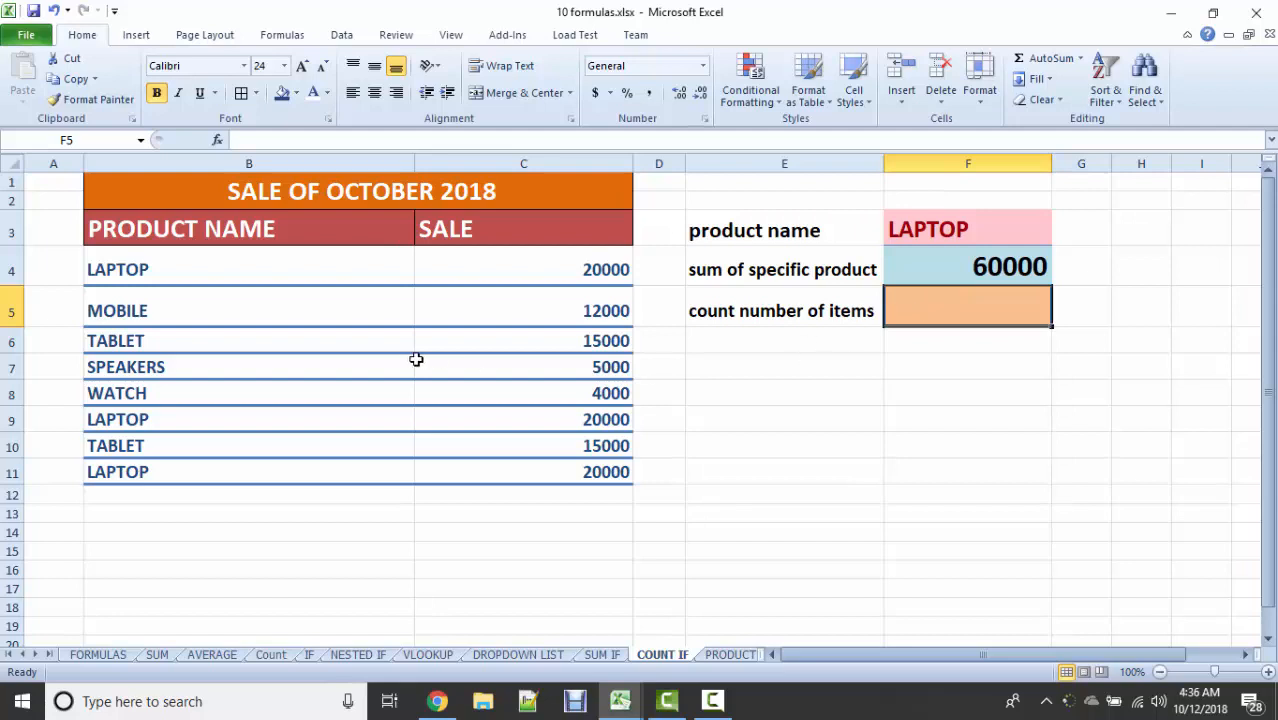
left_click_drag(256, 262, 469, 463)
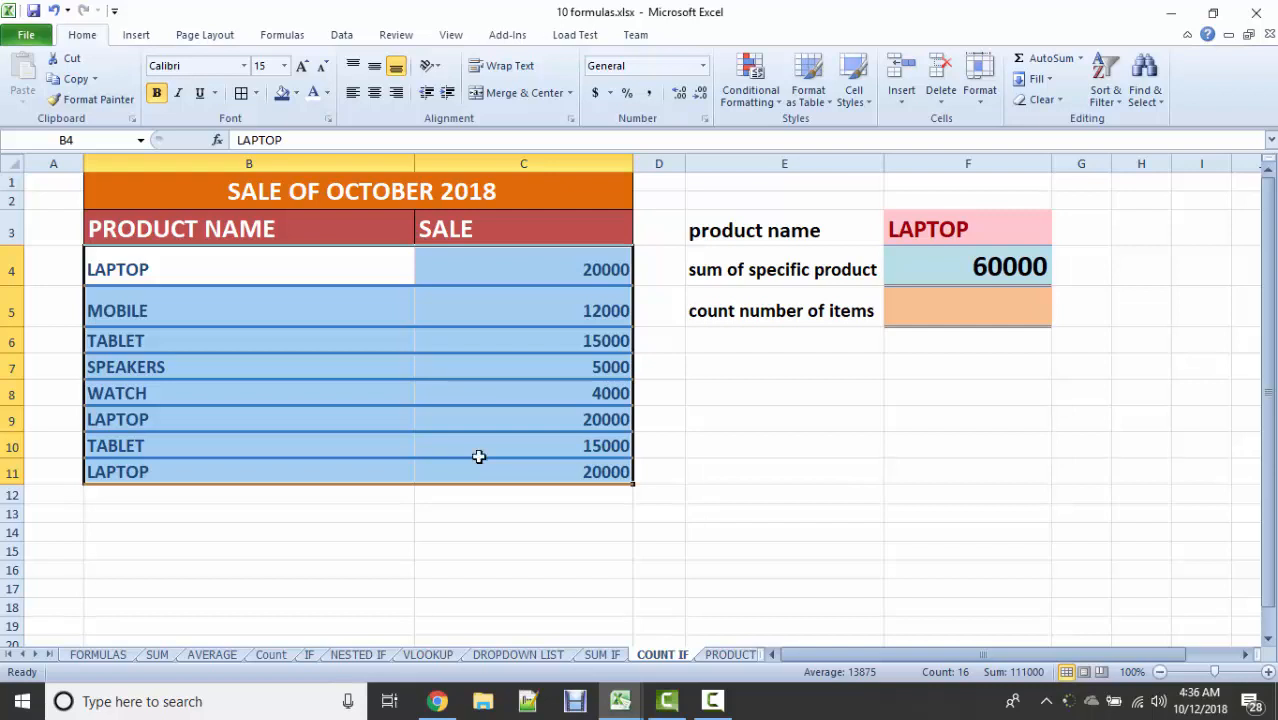
Step: Enter a COUNTIF formula in F5 with product names B4:B11 as the range and F3 as the criteria
left_click(919, 311)
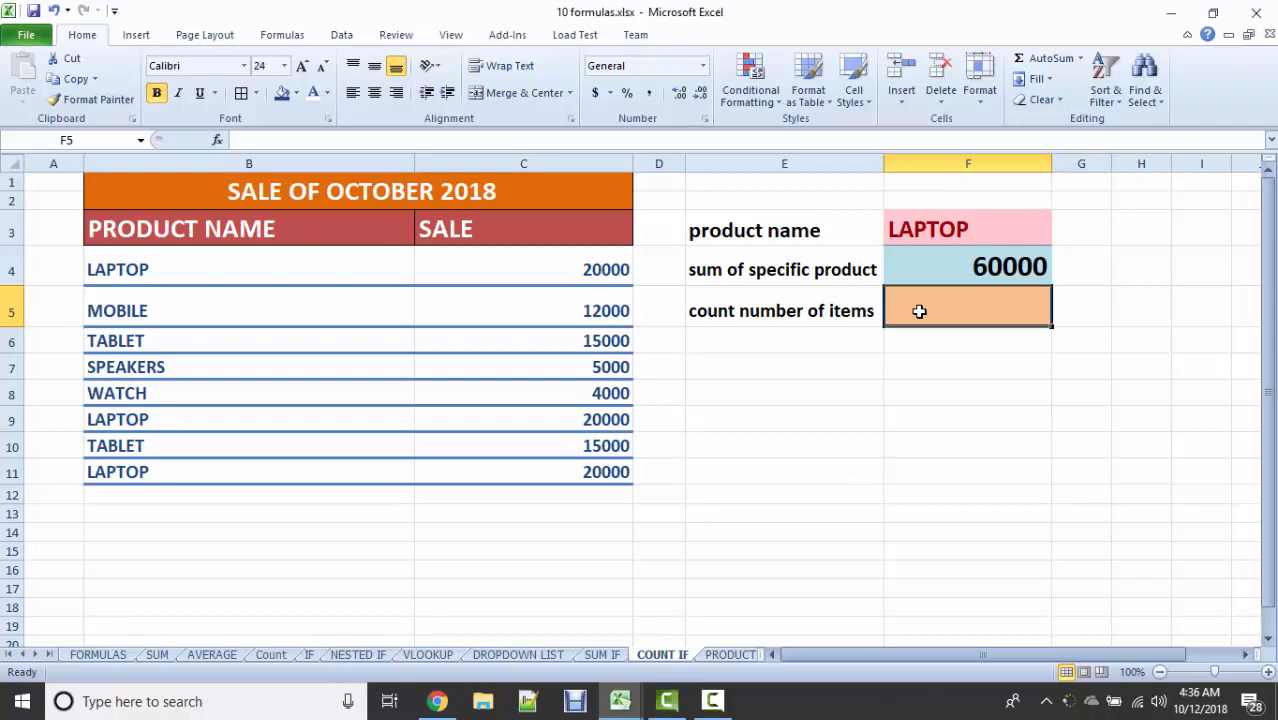
type("=")
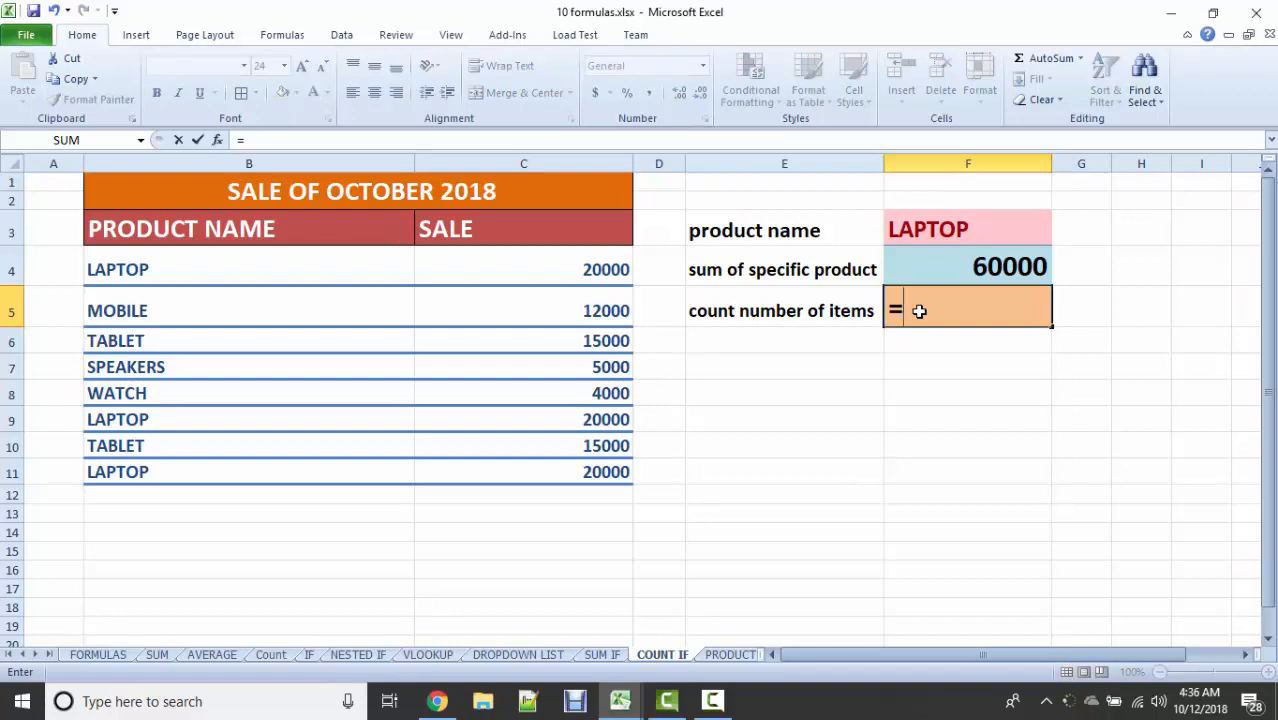
type("coun")
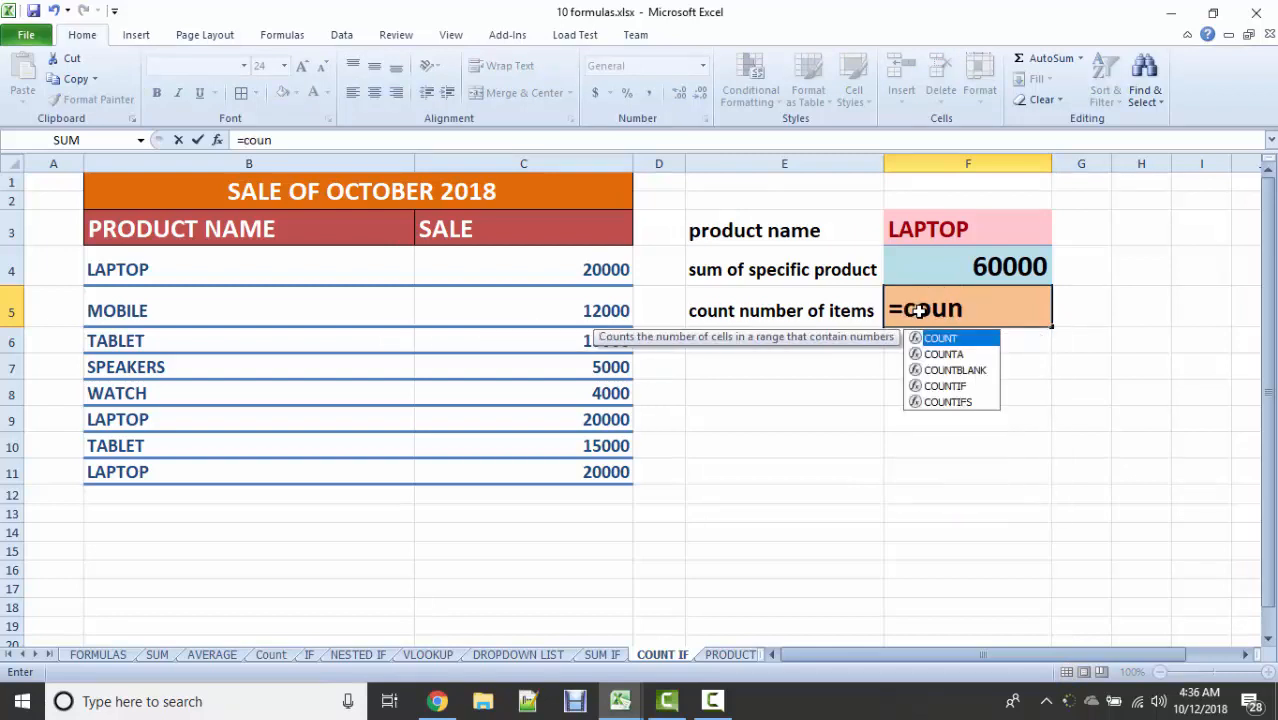
type("tif(")
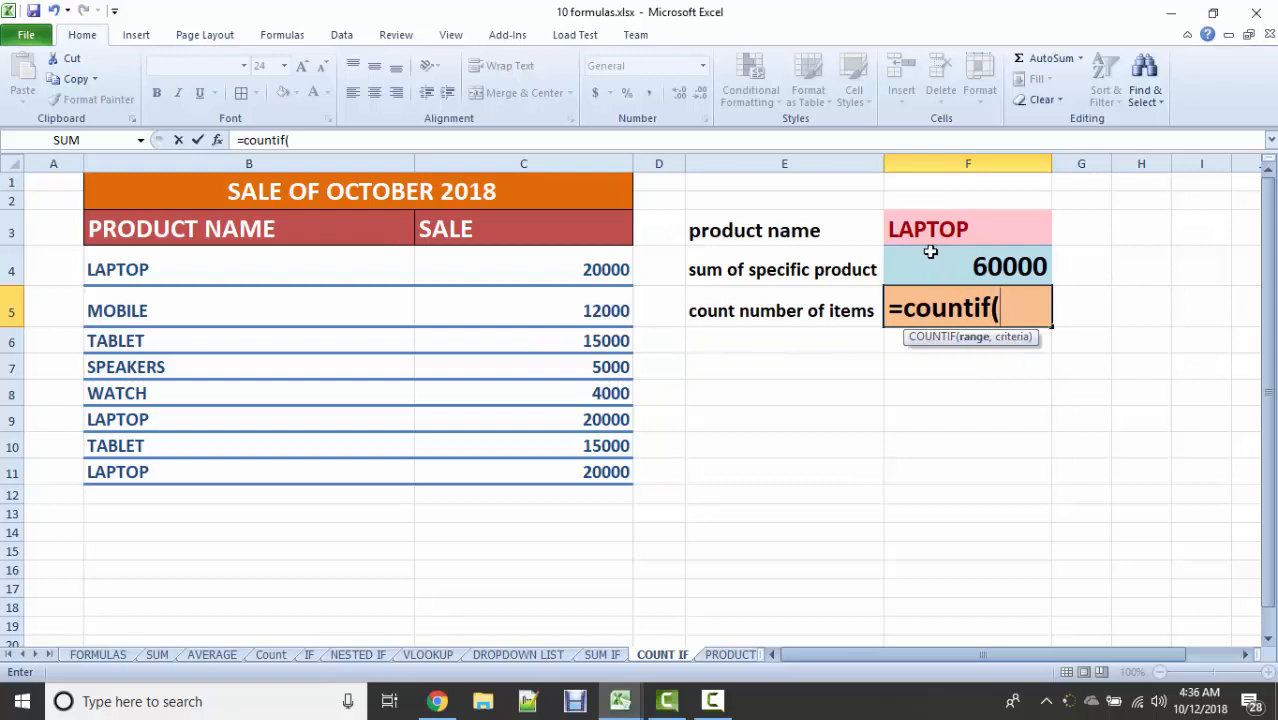
left_click(187, 270)
left_click_drag(187, 270, 238, 464)
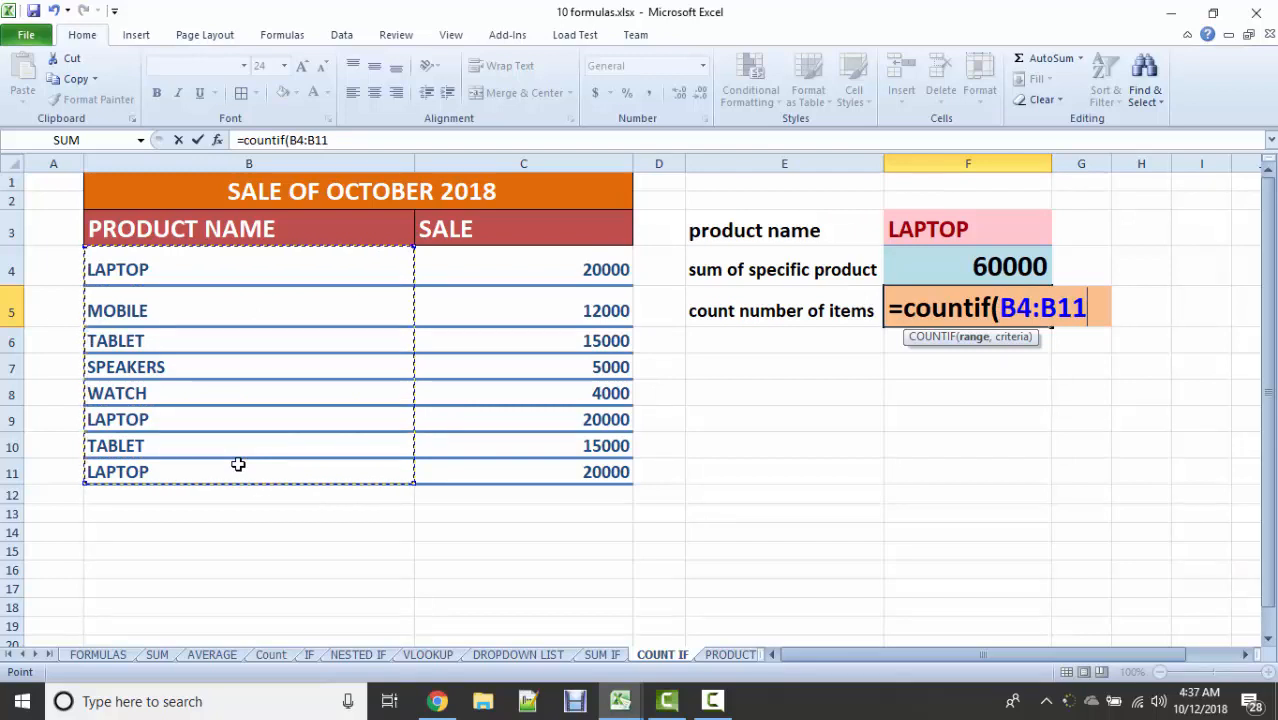
type(",")
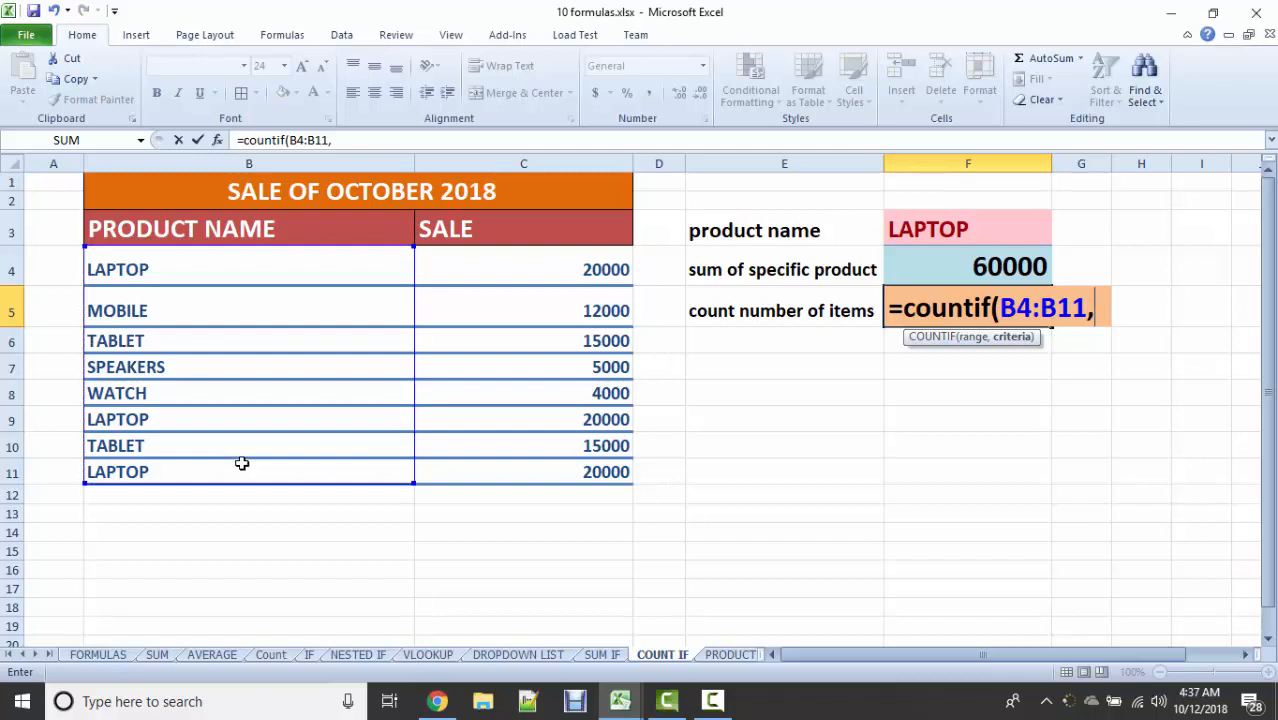
left_click(922, 229)
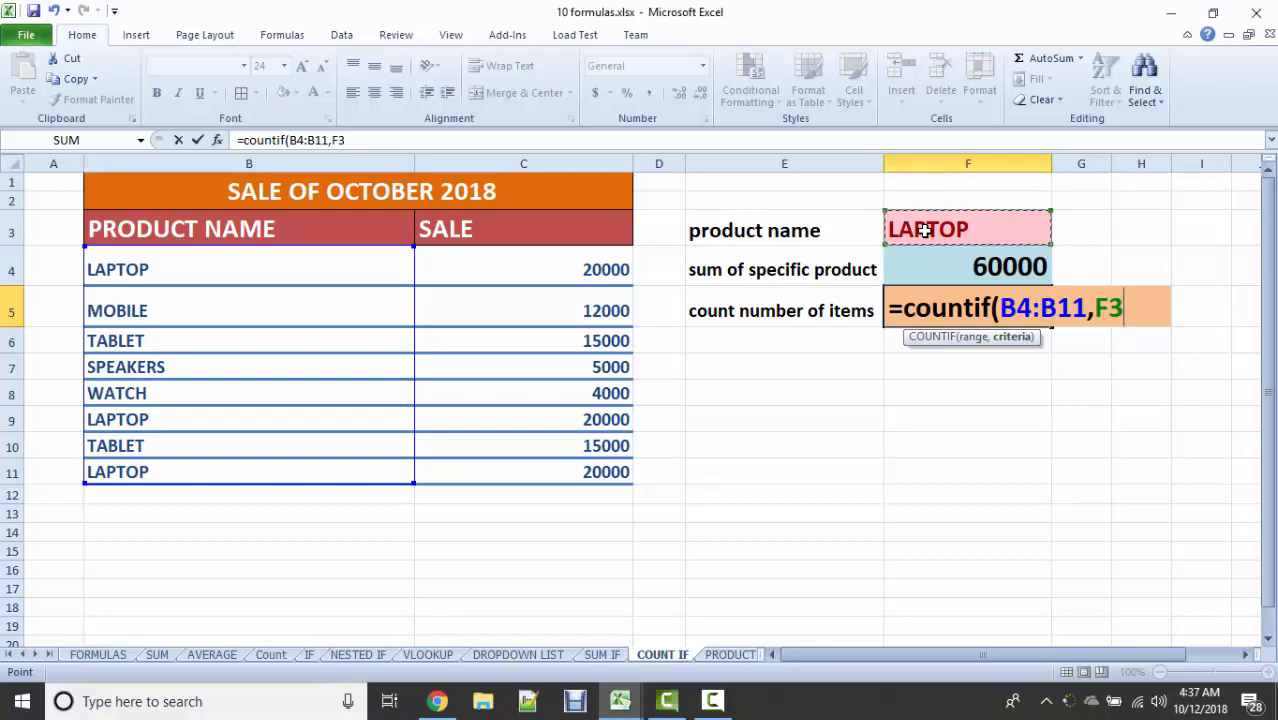
type(")")
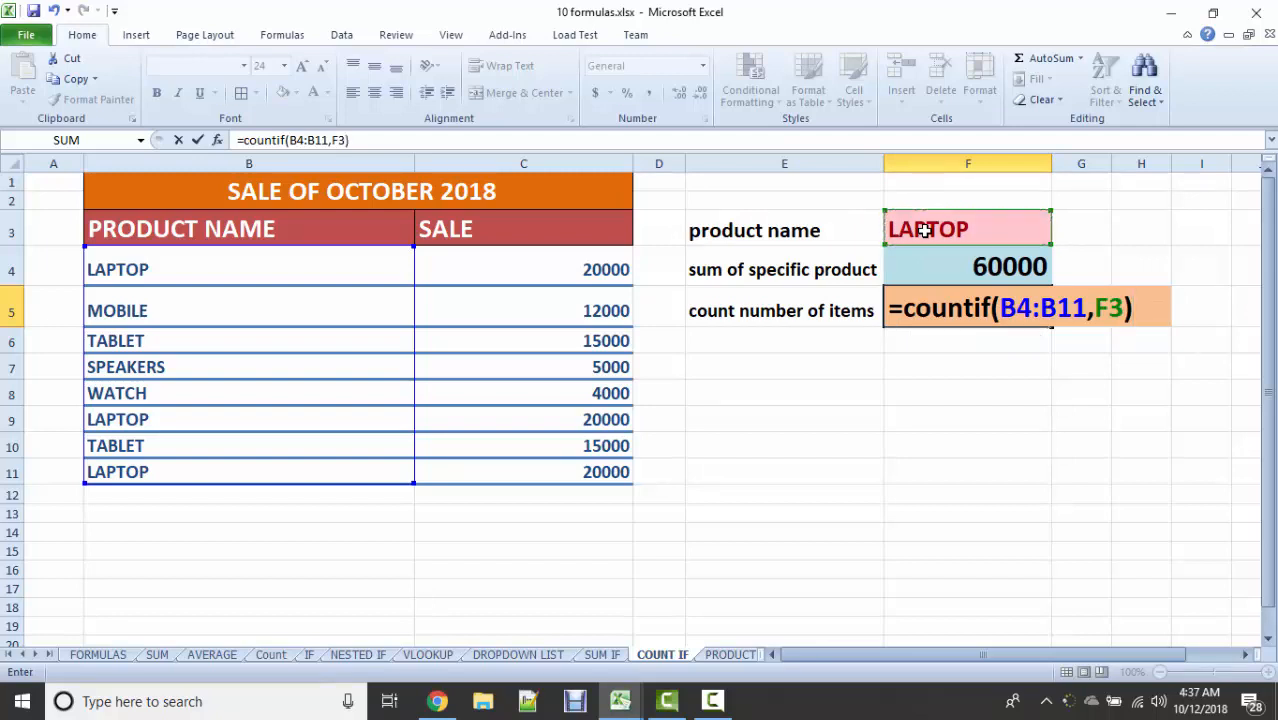
key("Return")
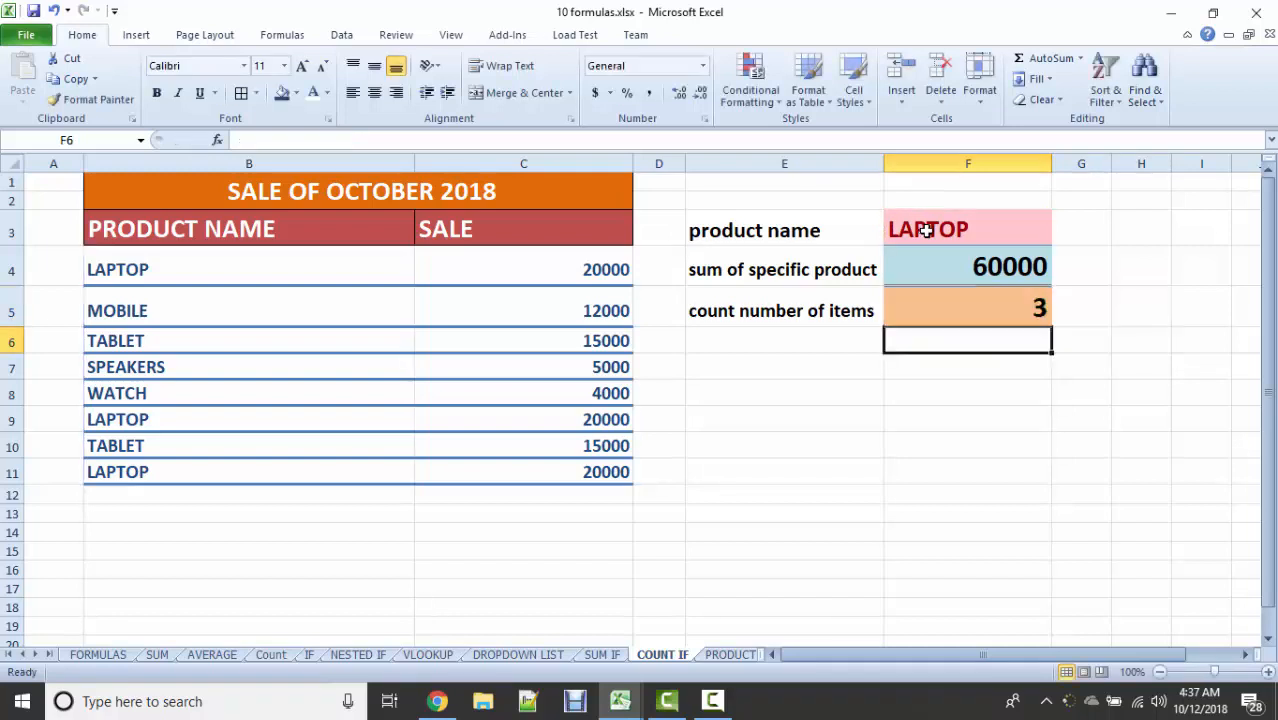
Step: Check the LAPTOP count against B4:B11, then switch the product name in F3 to MOBILE and check its count against the same list
left_click(1015, 218)
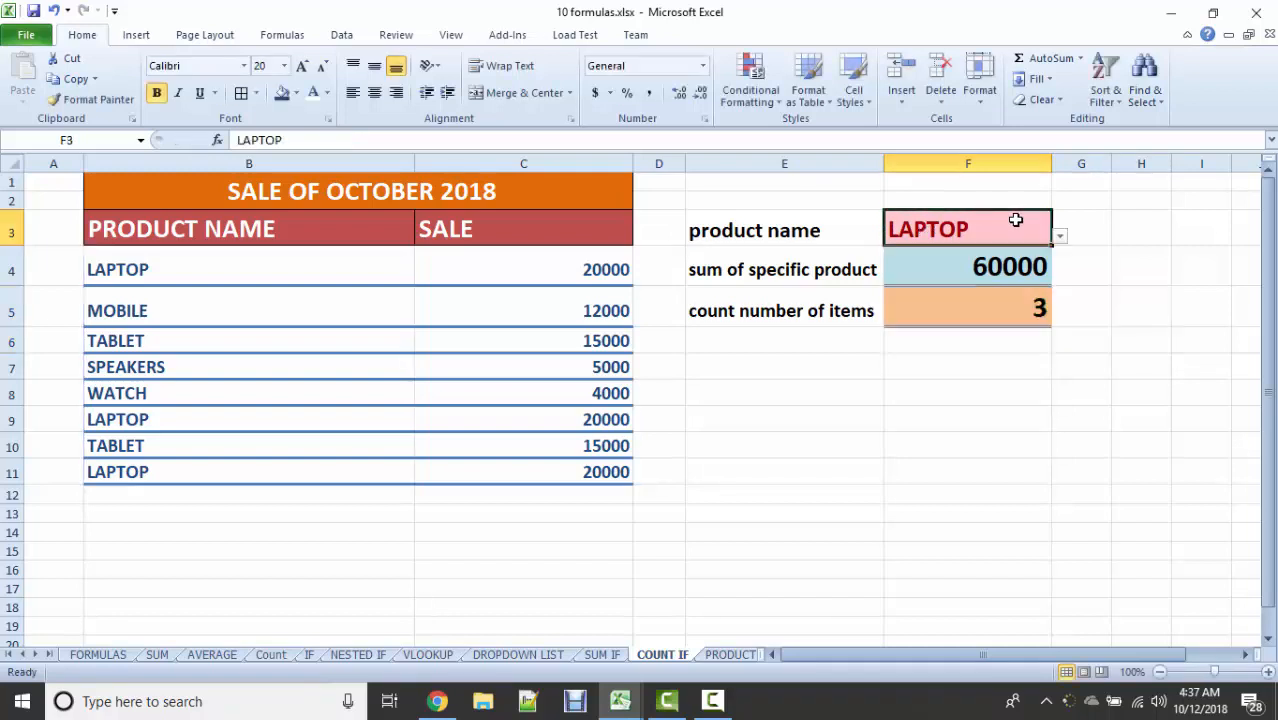
left_click_drag(200, 265, 214, 476)
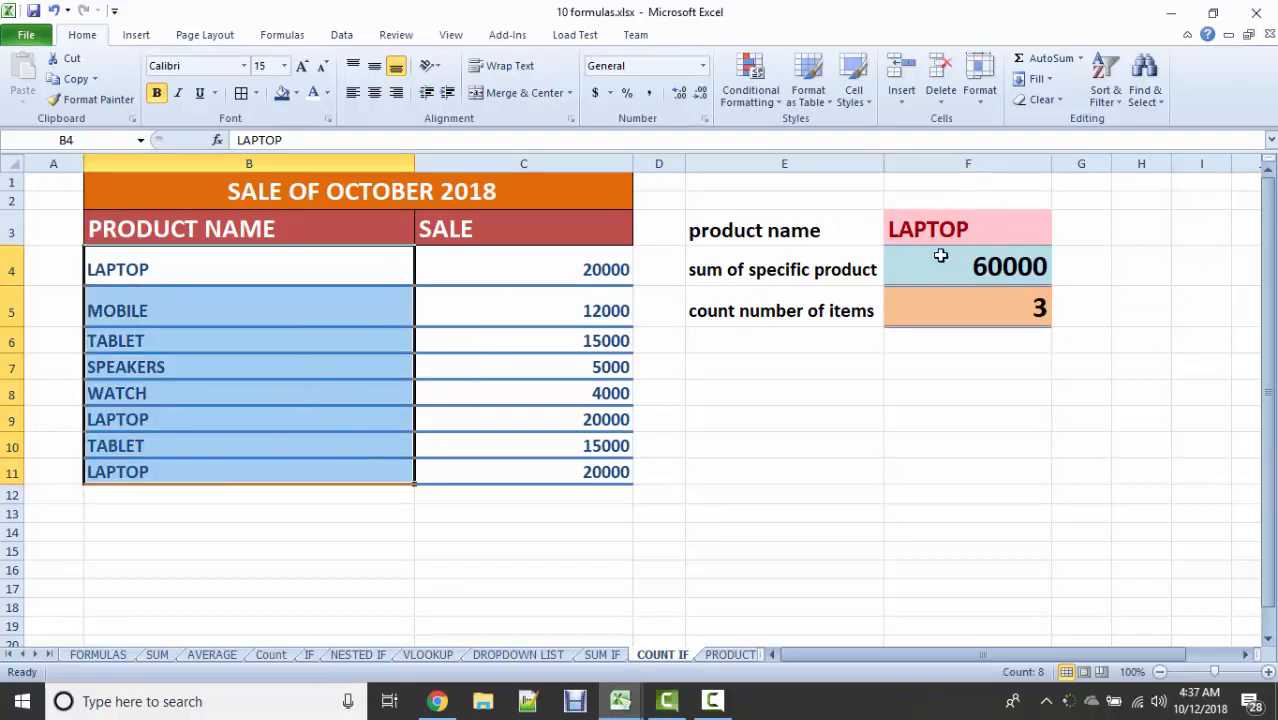
left_click(1020, 229)
left_click(1061, 237)
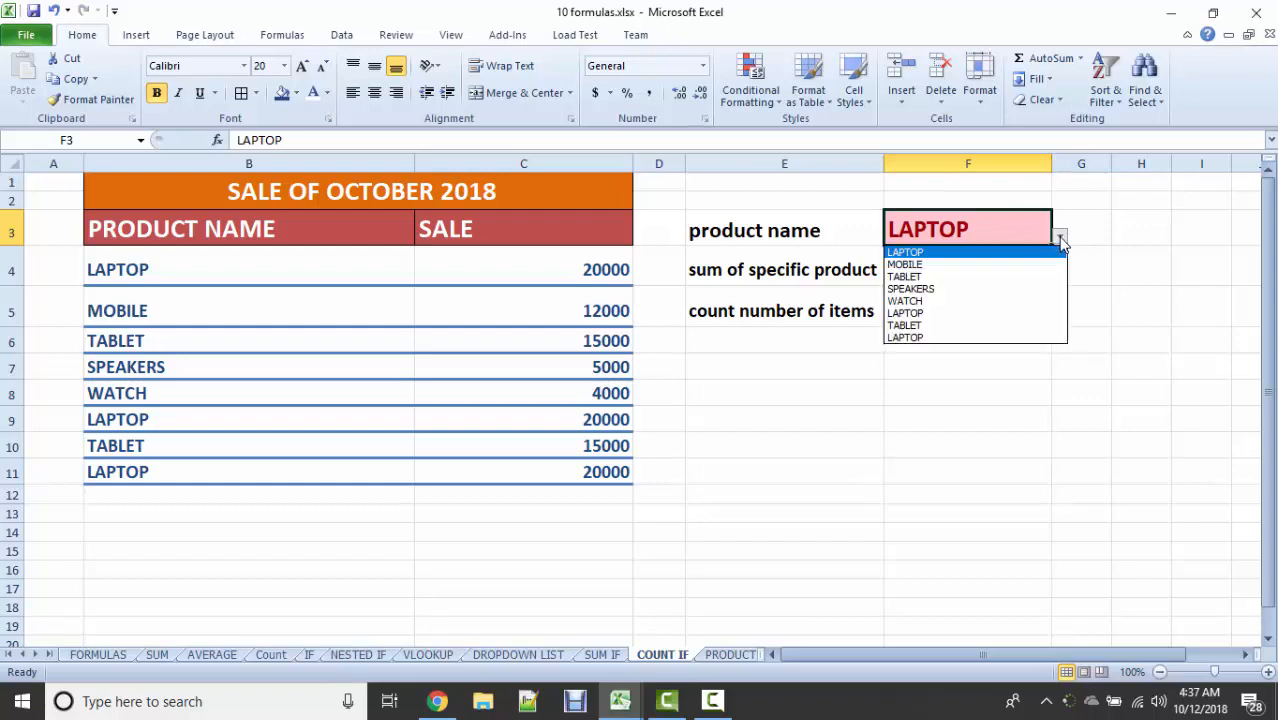
left_click(992, 264)
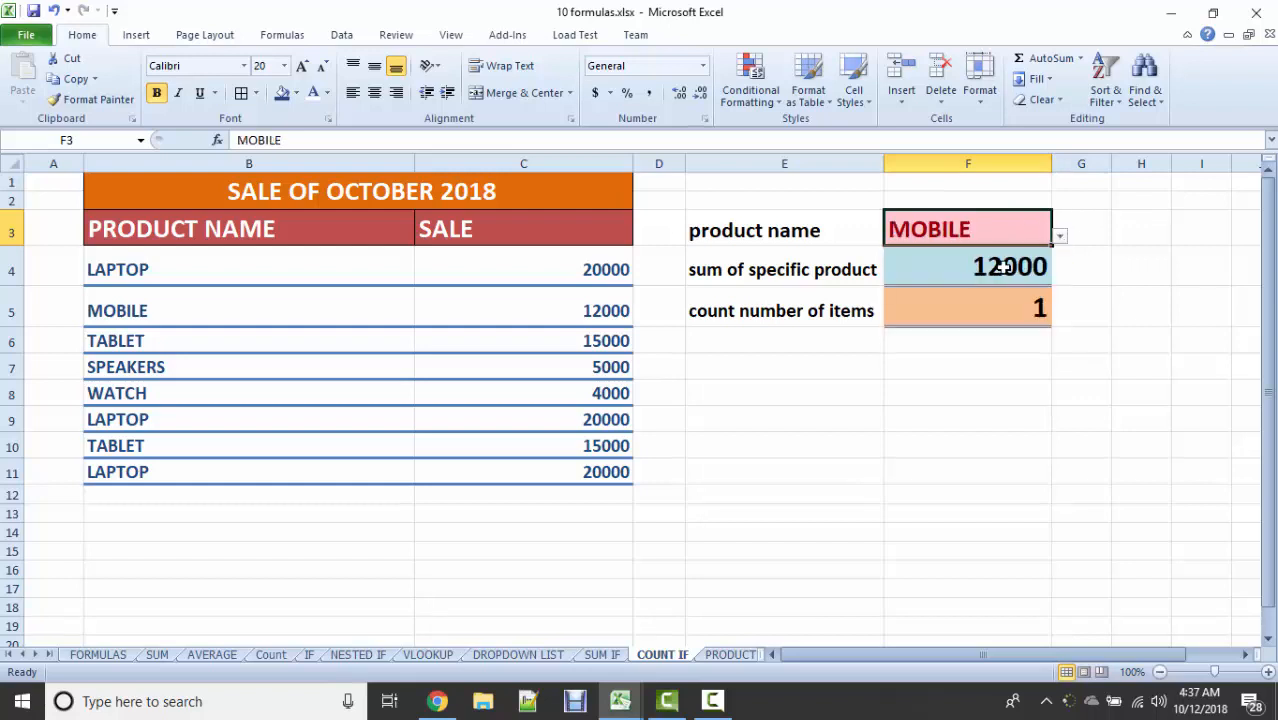
left_click(1013, 309)
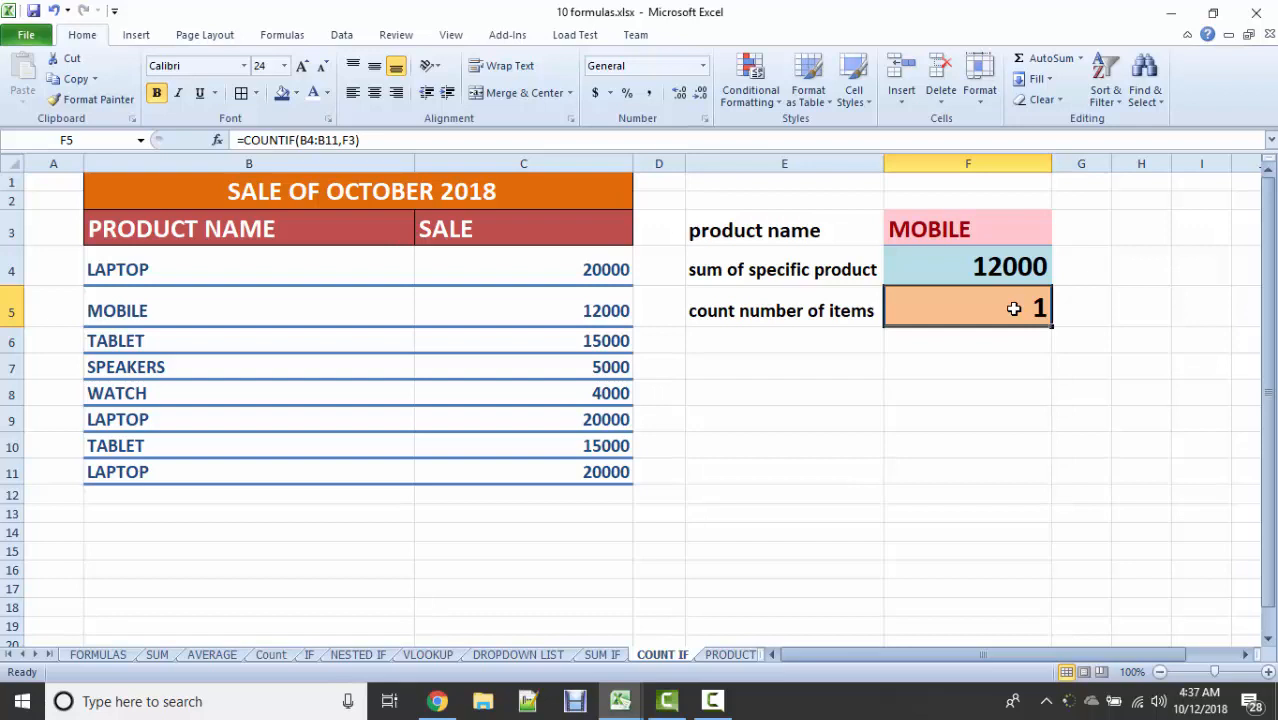
left_click_drag(234, 282, 238, 472)
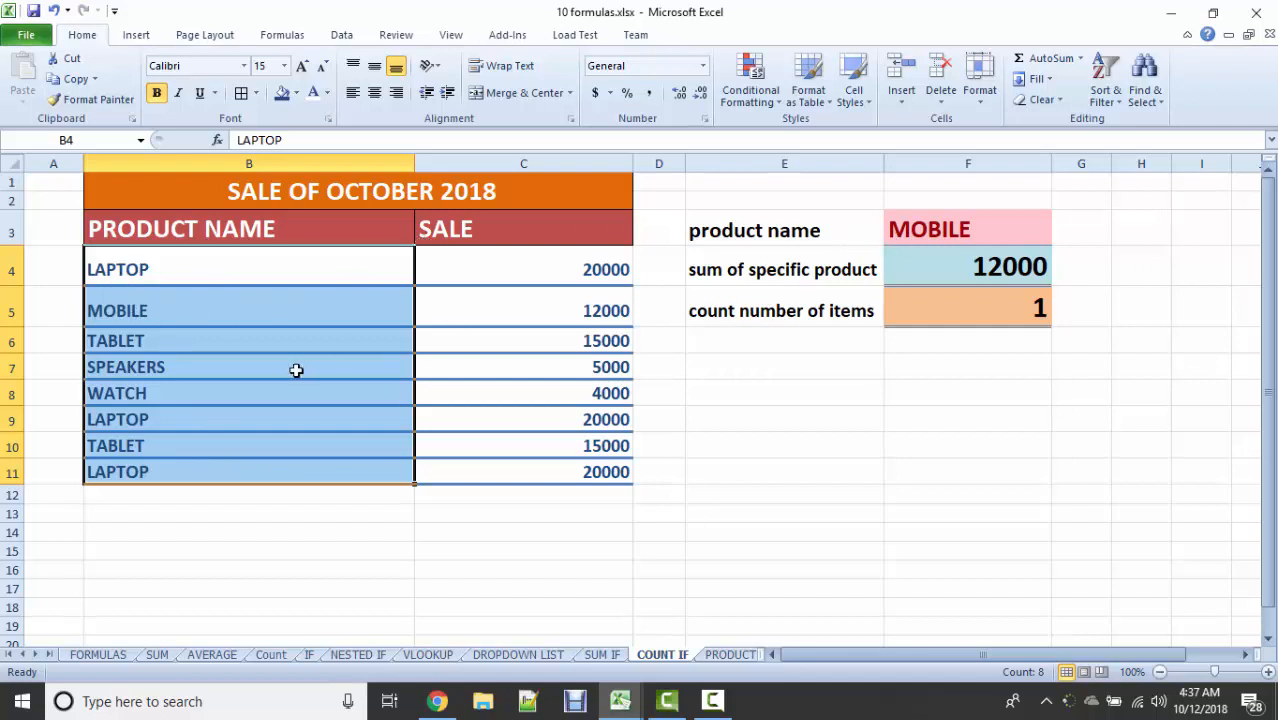
left_click(139, 316)
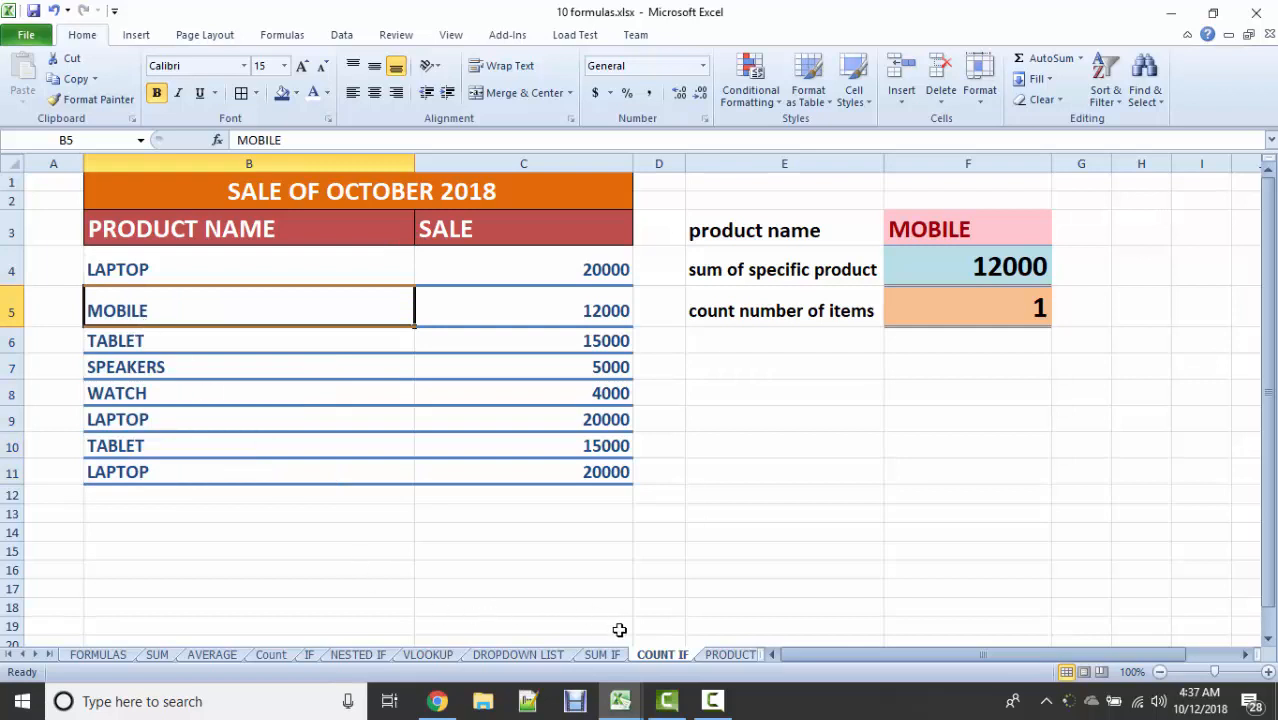
Step: Look up PRODUCT as the tenth formula in the overview list on the FORMULAS sheet
left_click(722, 655)
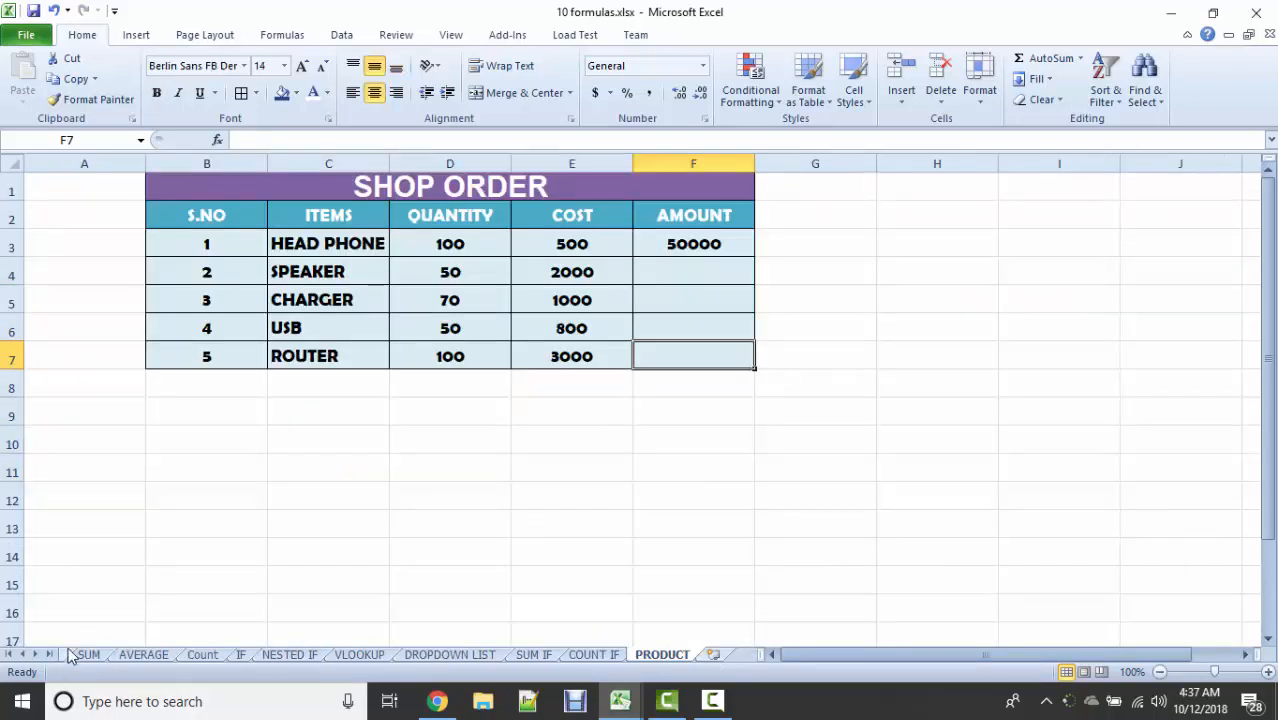
left_click(9, 654)
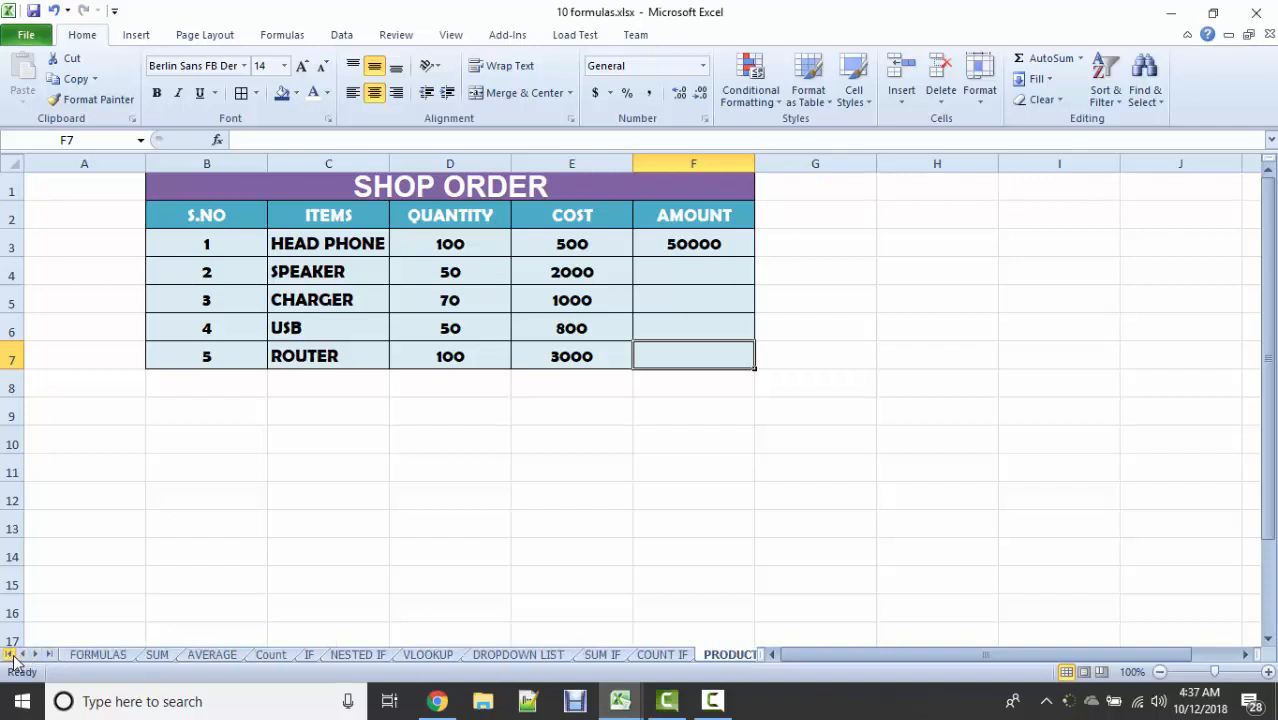
left_click(80, 655)
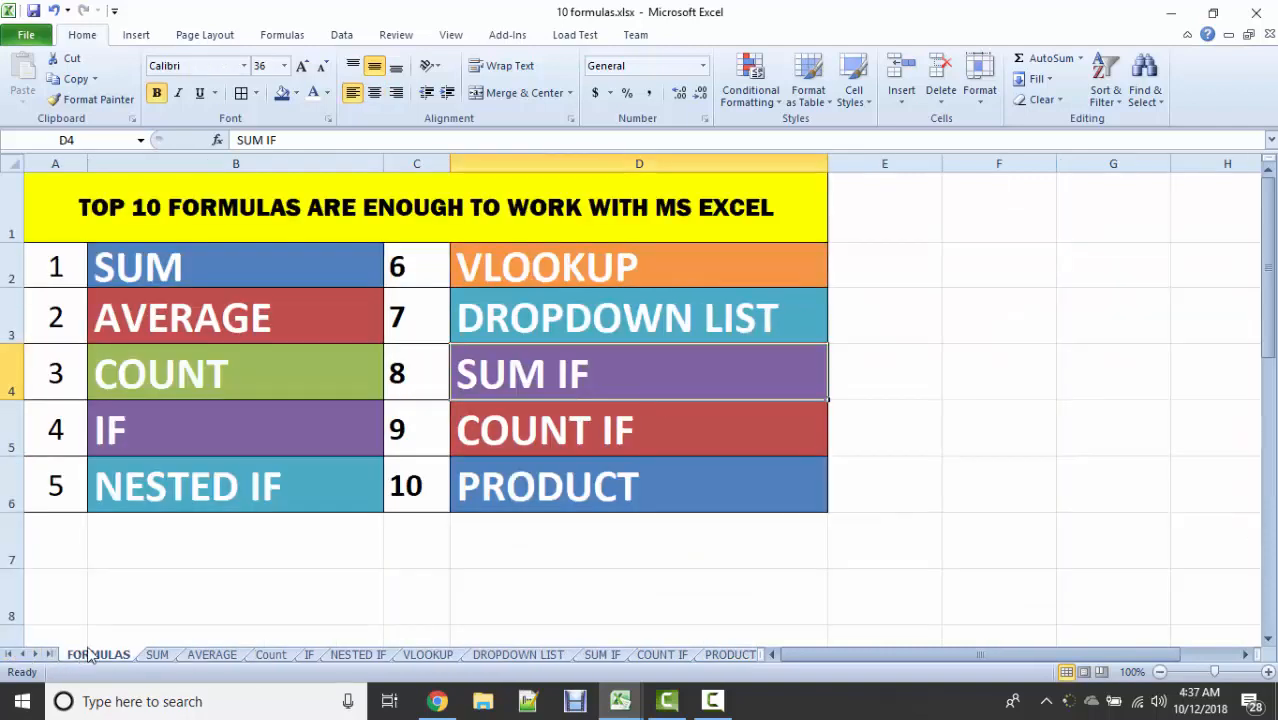
left_click(538, 487)
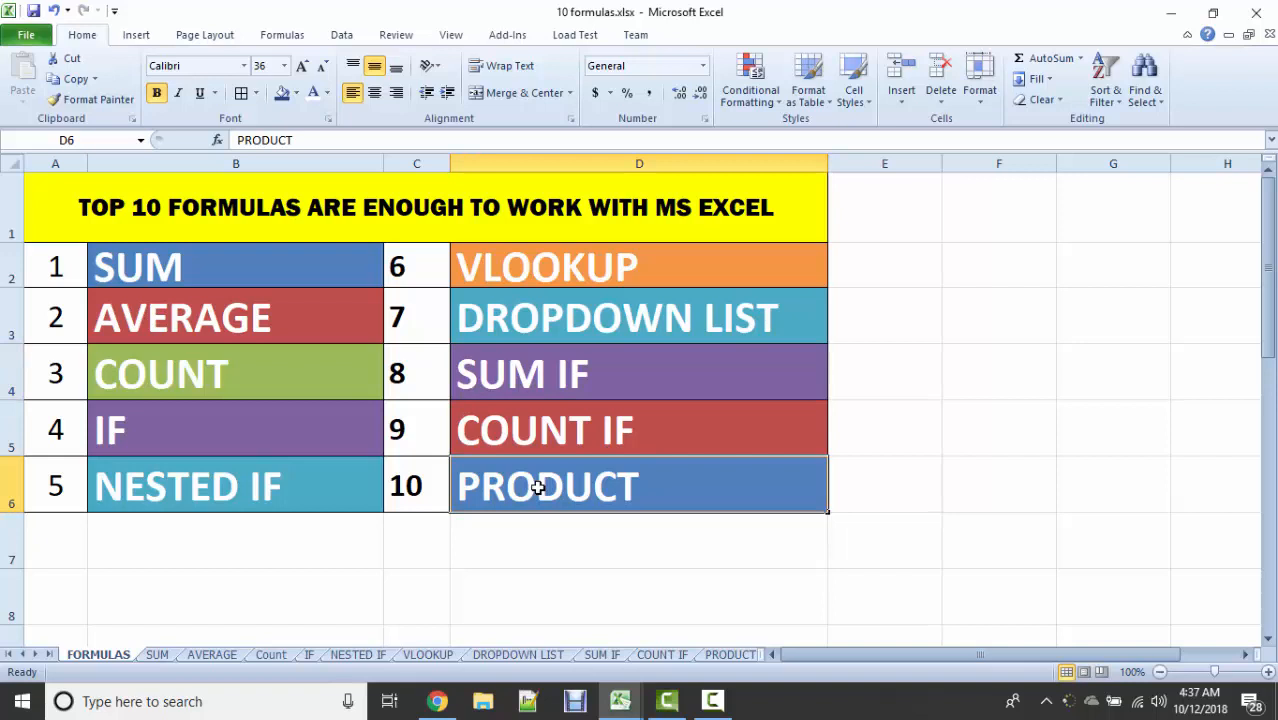
Step: On the PRODUCT sheet, clear the HEAD PHONE amount in F3 and make the SHOP ORDER title row taller
left_click(733, 655)
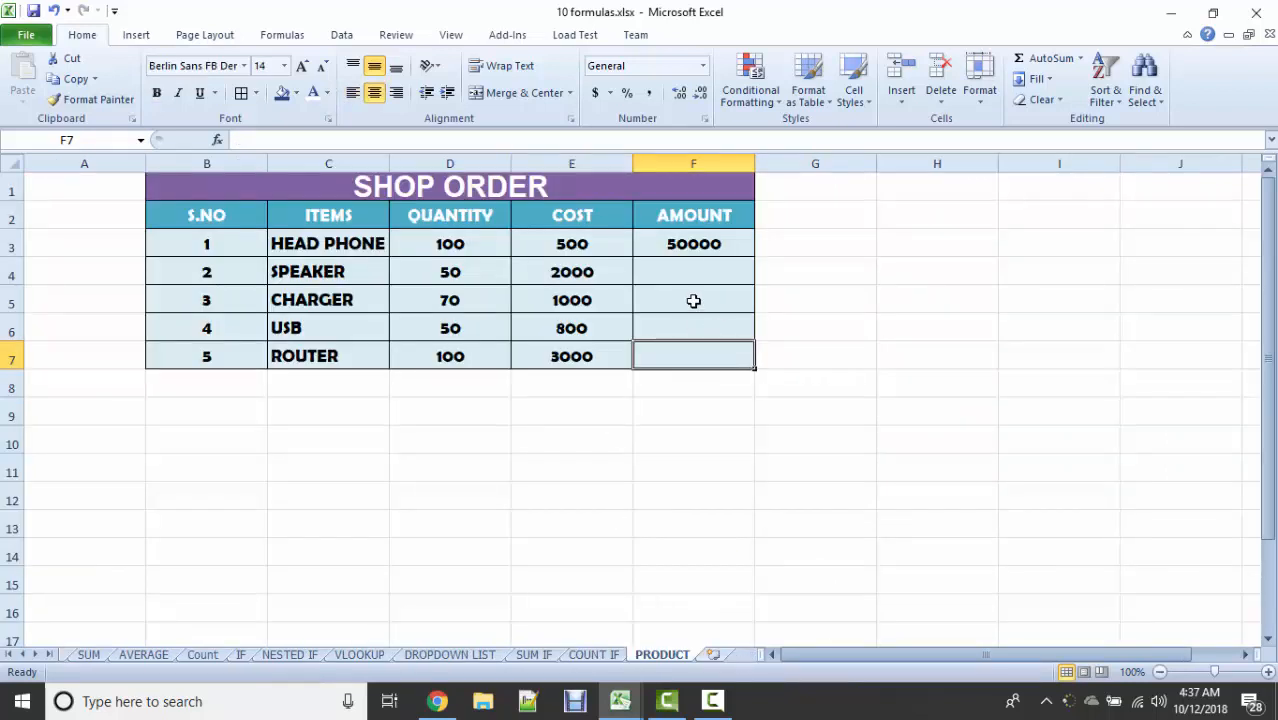
left_click(687, 246)
key("Delete")
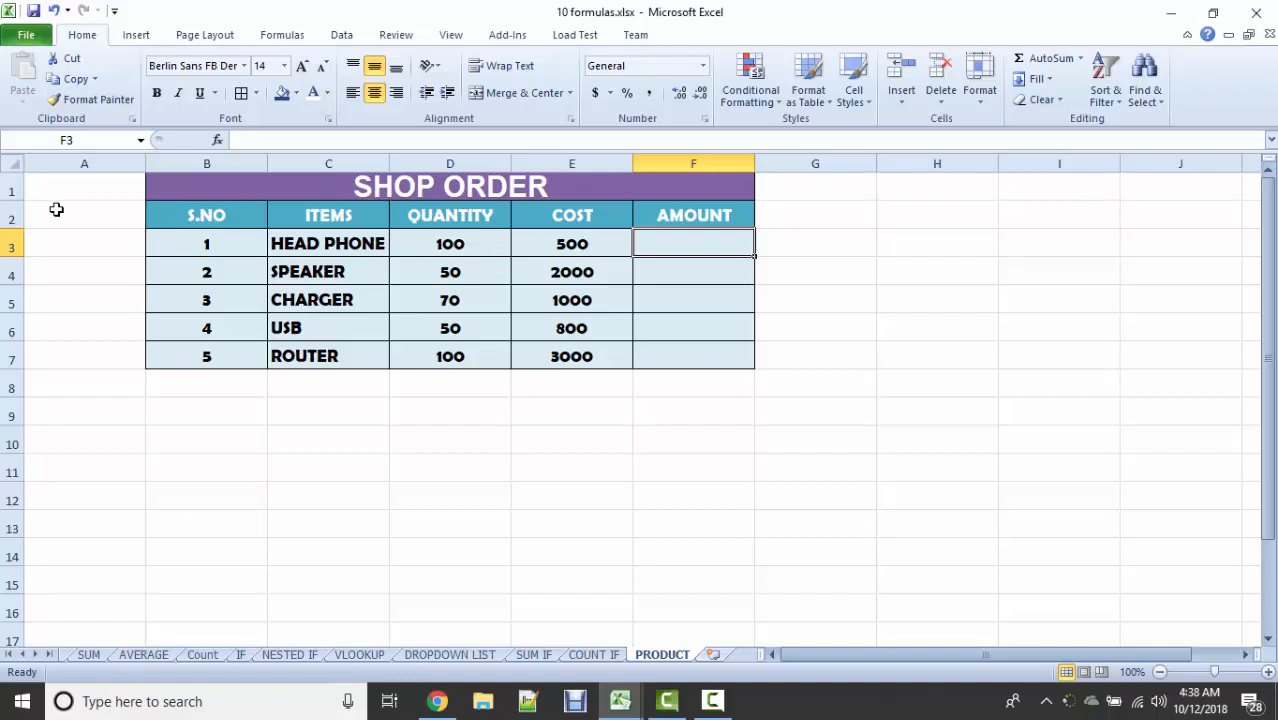
left_click_drag(12, 200, 13, 226)
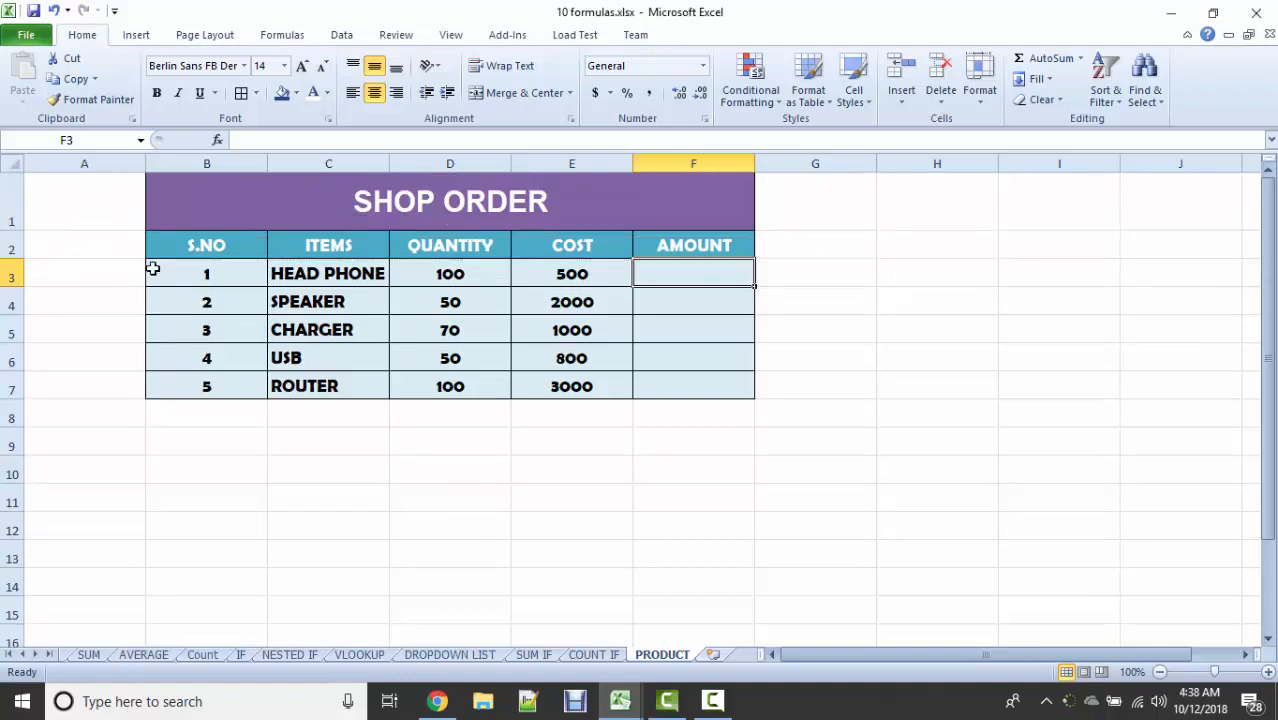
Step: Examine the SHOP ORDER table's serial number, item and quantity columns, including the HEAD PHONE row
left_click(205, 244)
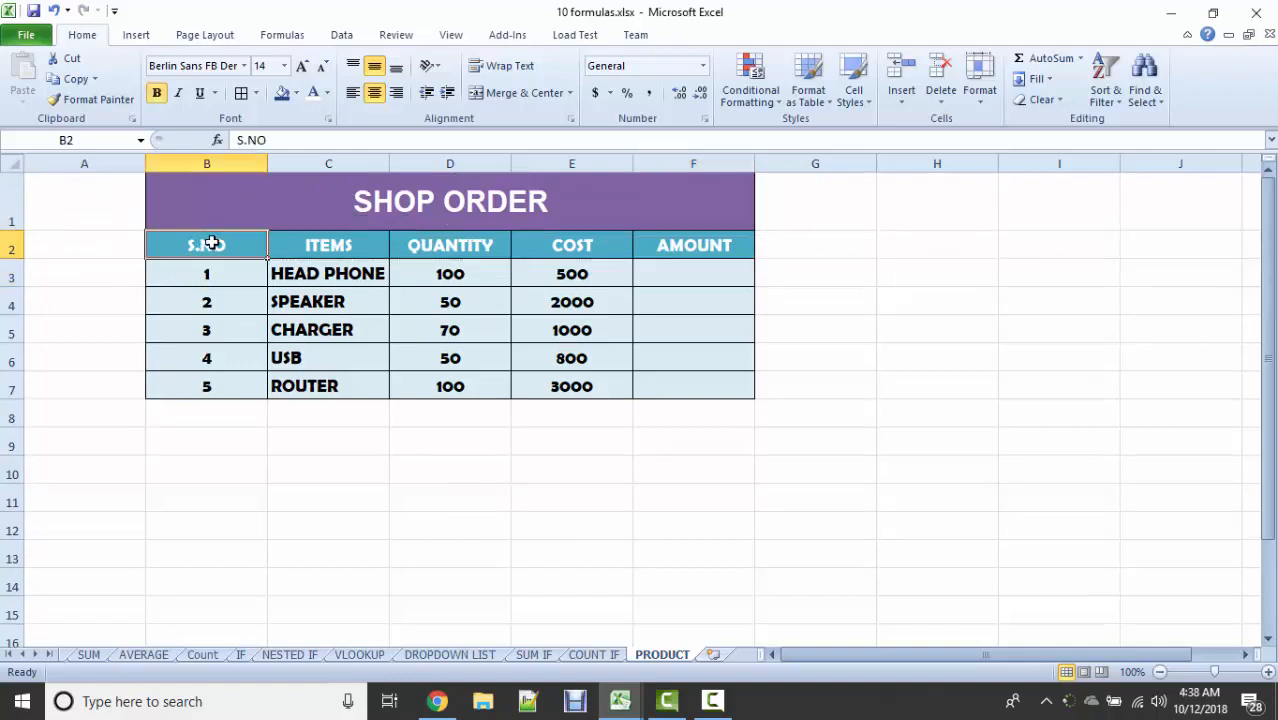
left_click(310, 249)
left_click_drag(320, 266, 326, 386)
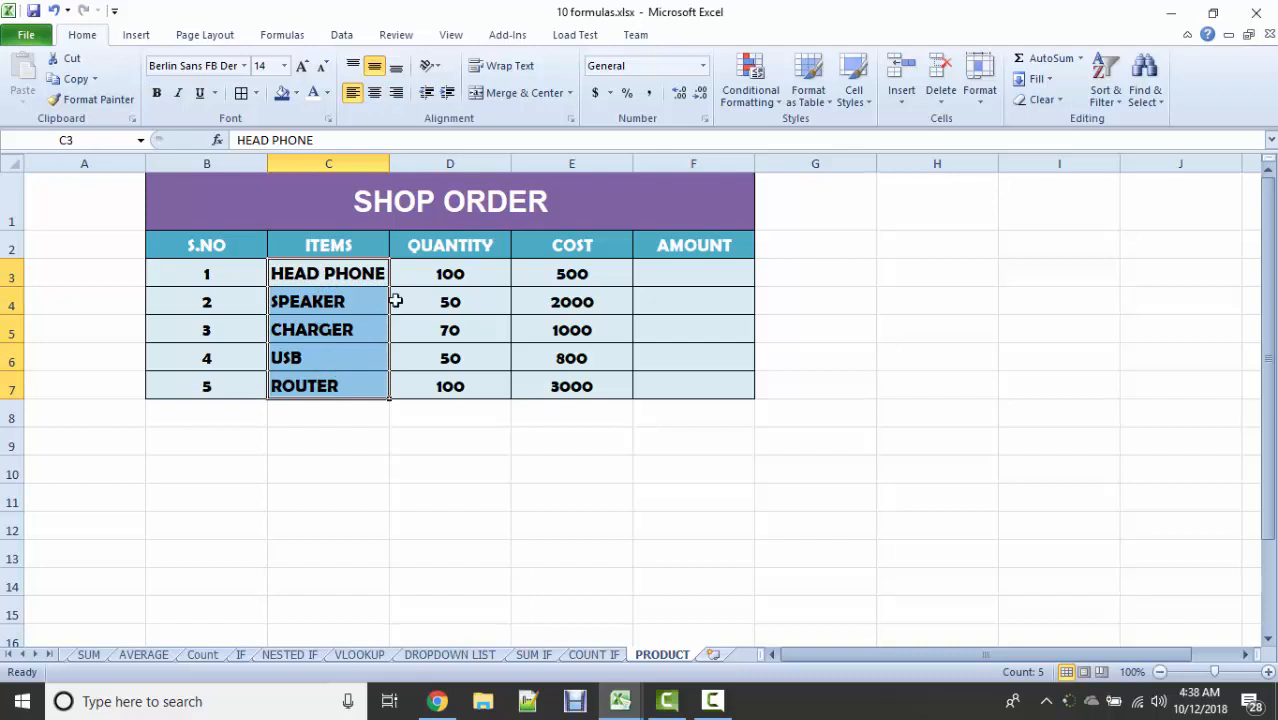
left_click(436, 254)
left_click(366, 273)
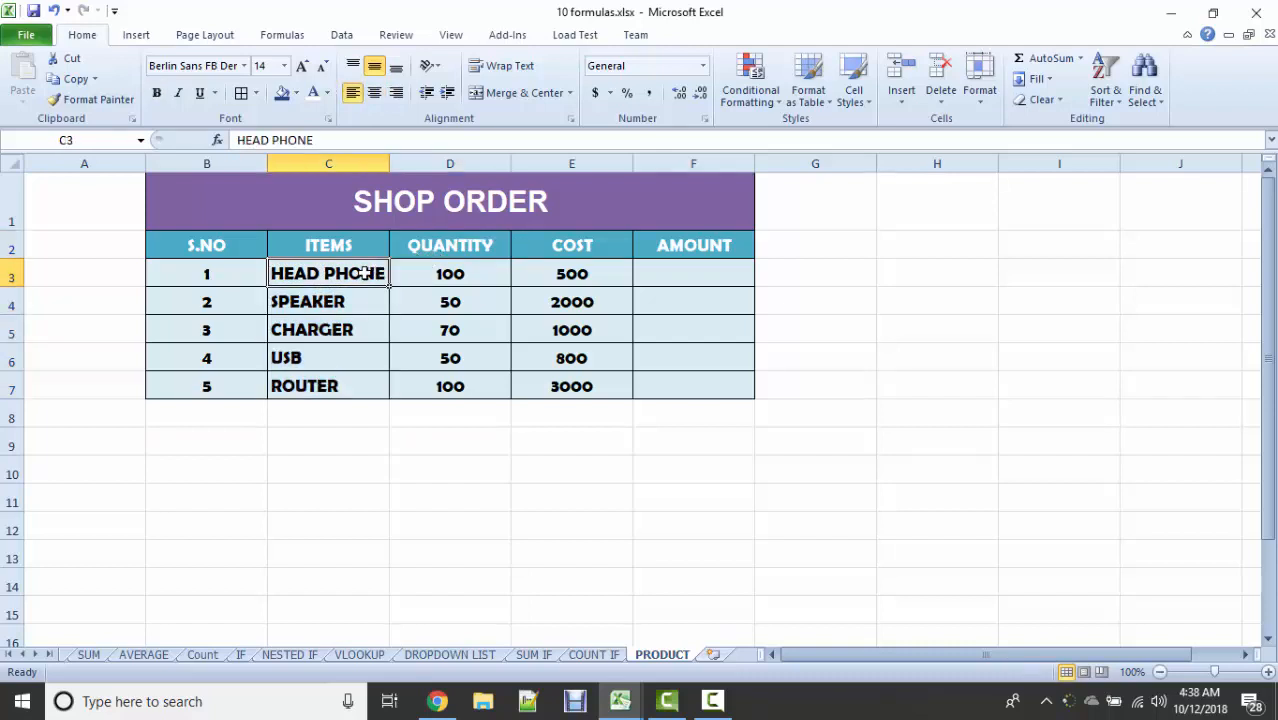
left_click(444, 276)
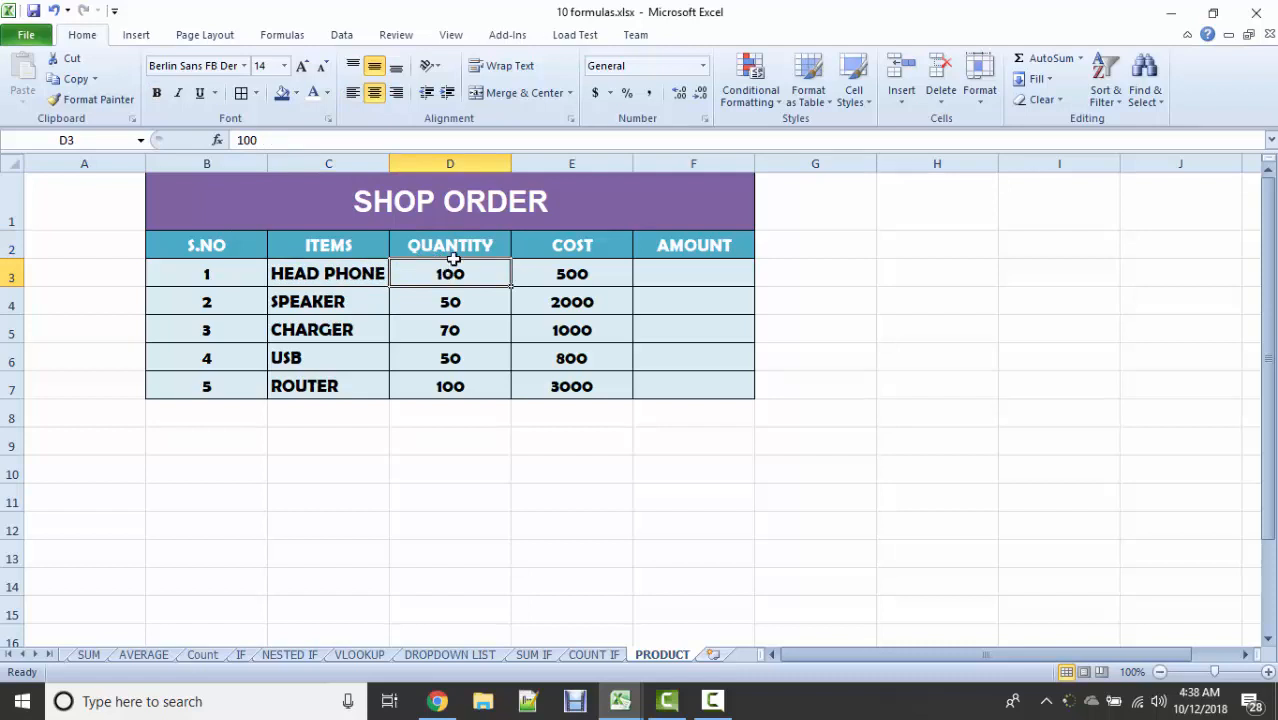
left_click(466, 205)
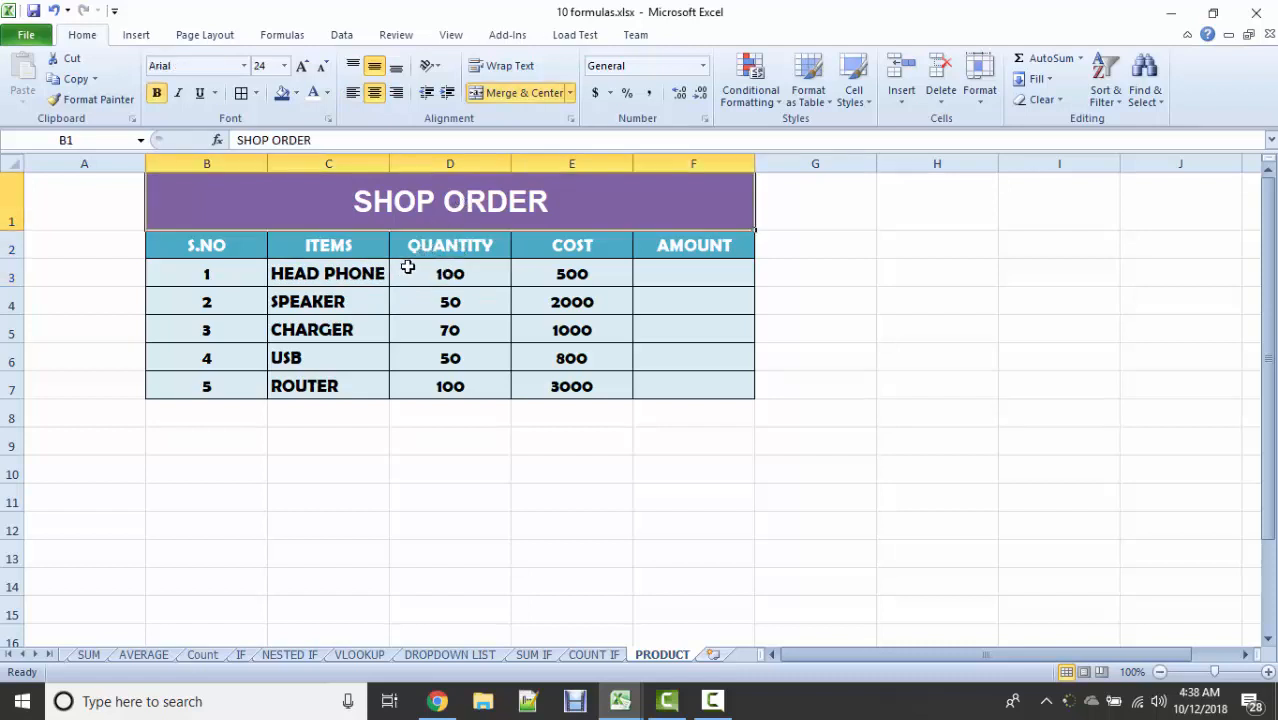
Step: Review the item names in C3:C7, their quantities, and the cost of each from HEAD PHONE to ROUTER
left_click_drag(371, 267, 362, 380)
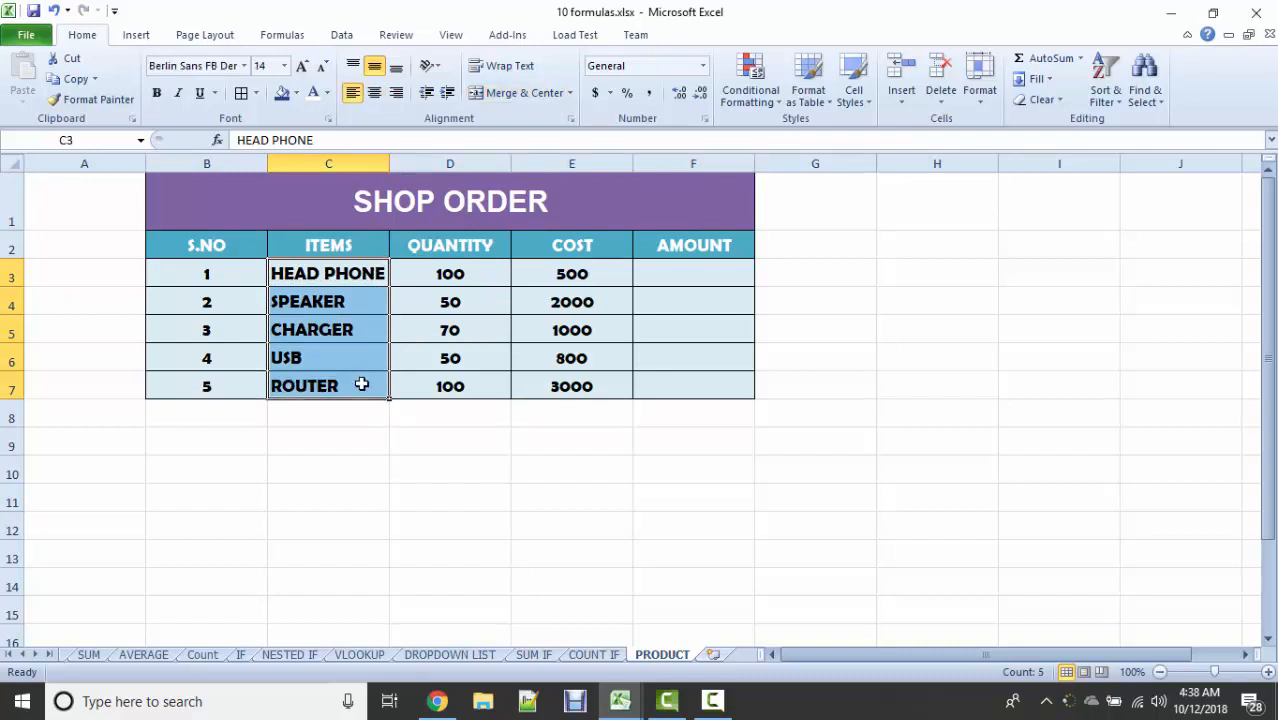
left_click(428, 277)
left_click(438, 301)
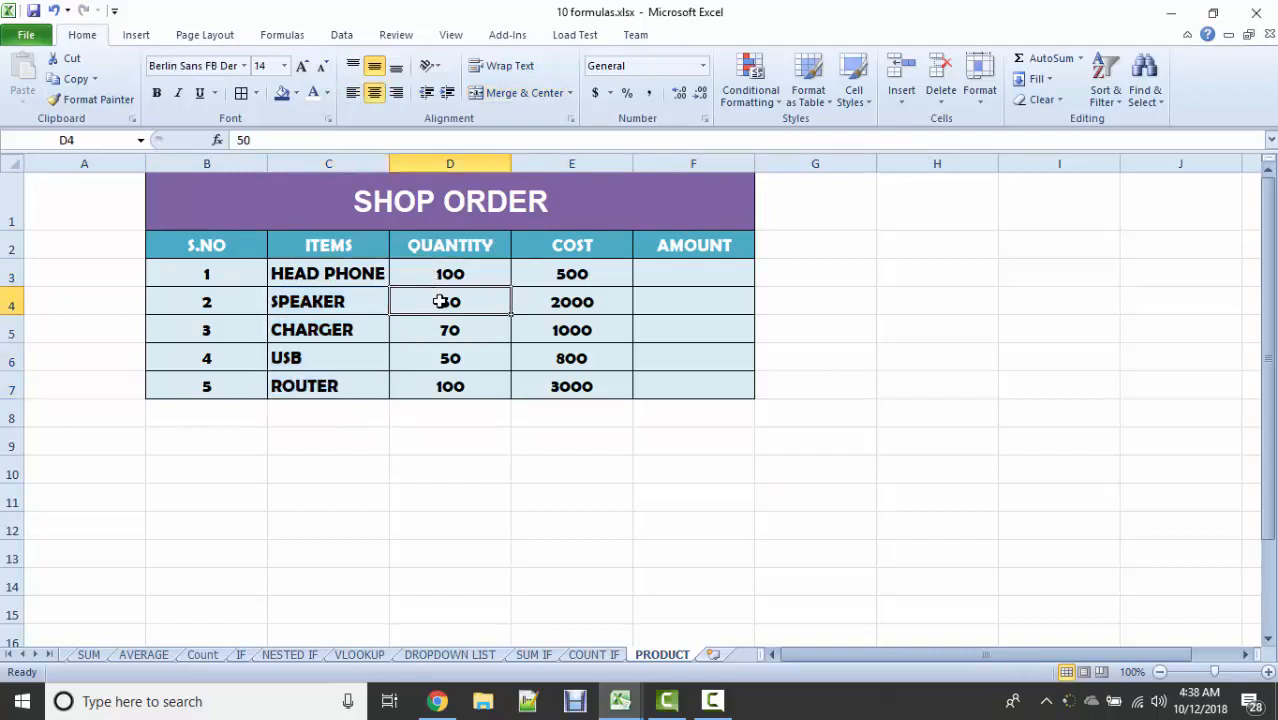
left_click(450, 331)
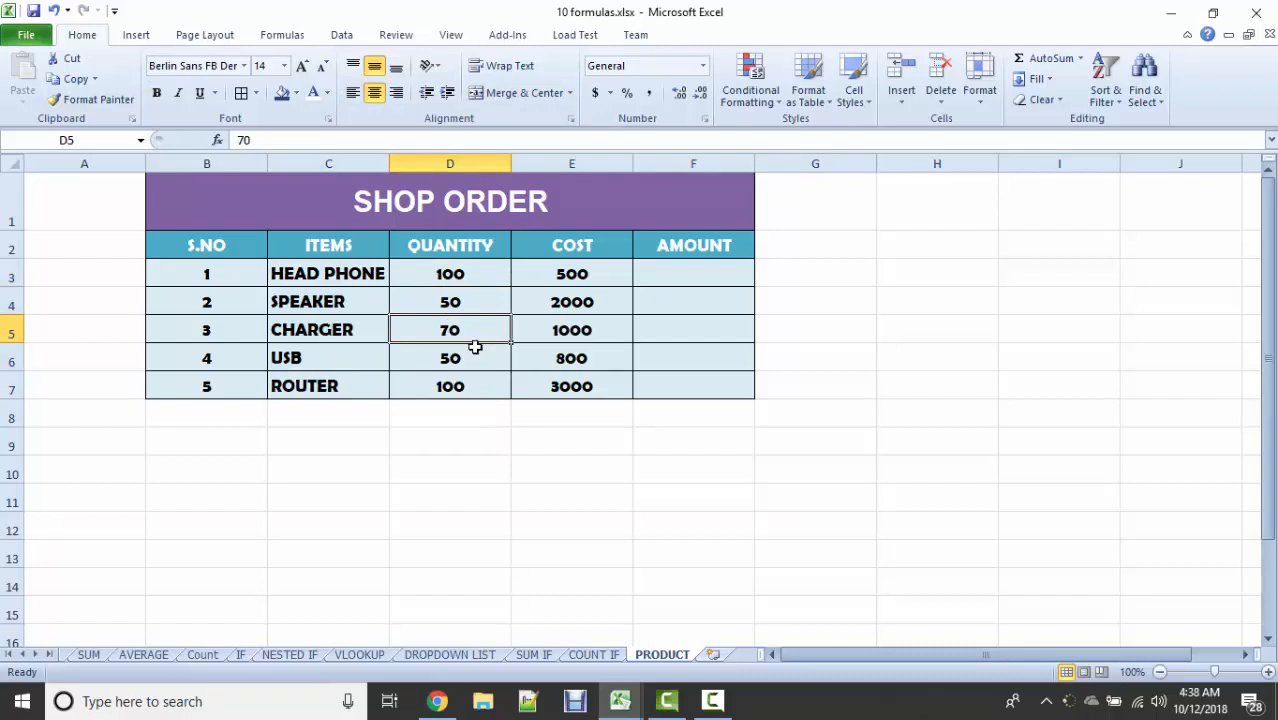
left_click(452, 358)
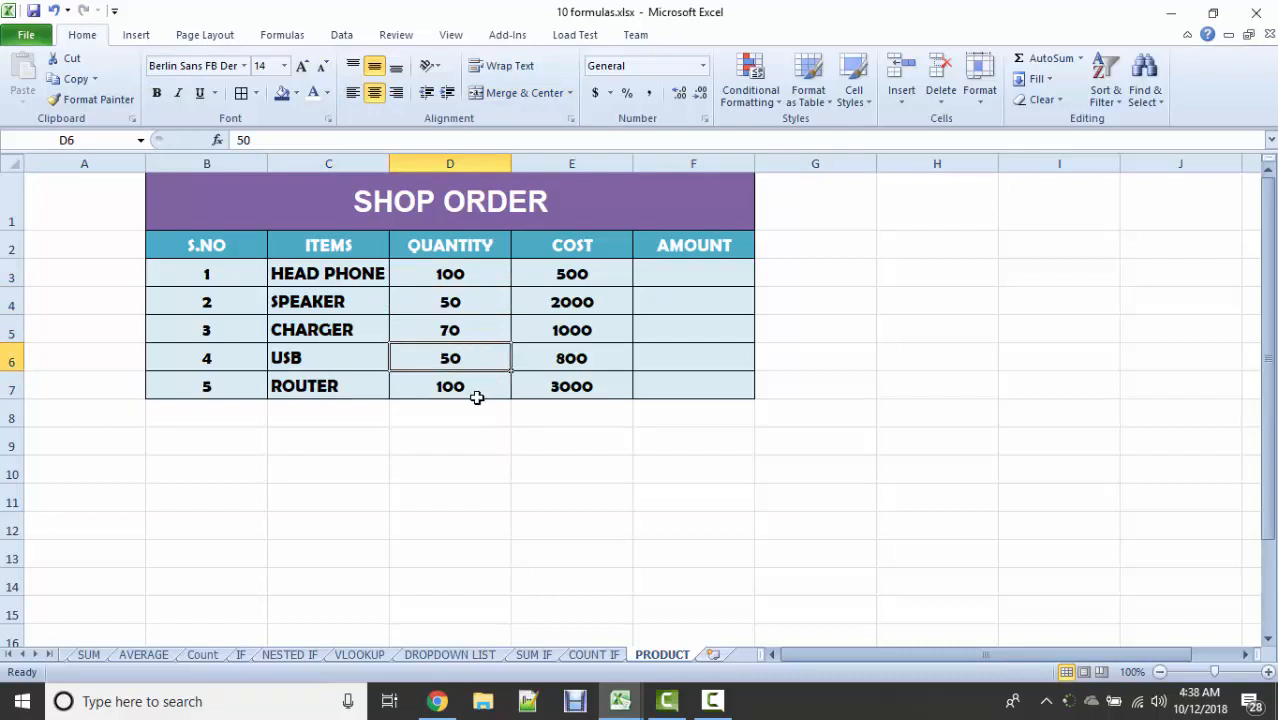
left_click(475, 396)
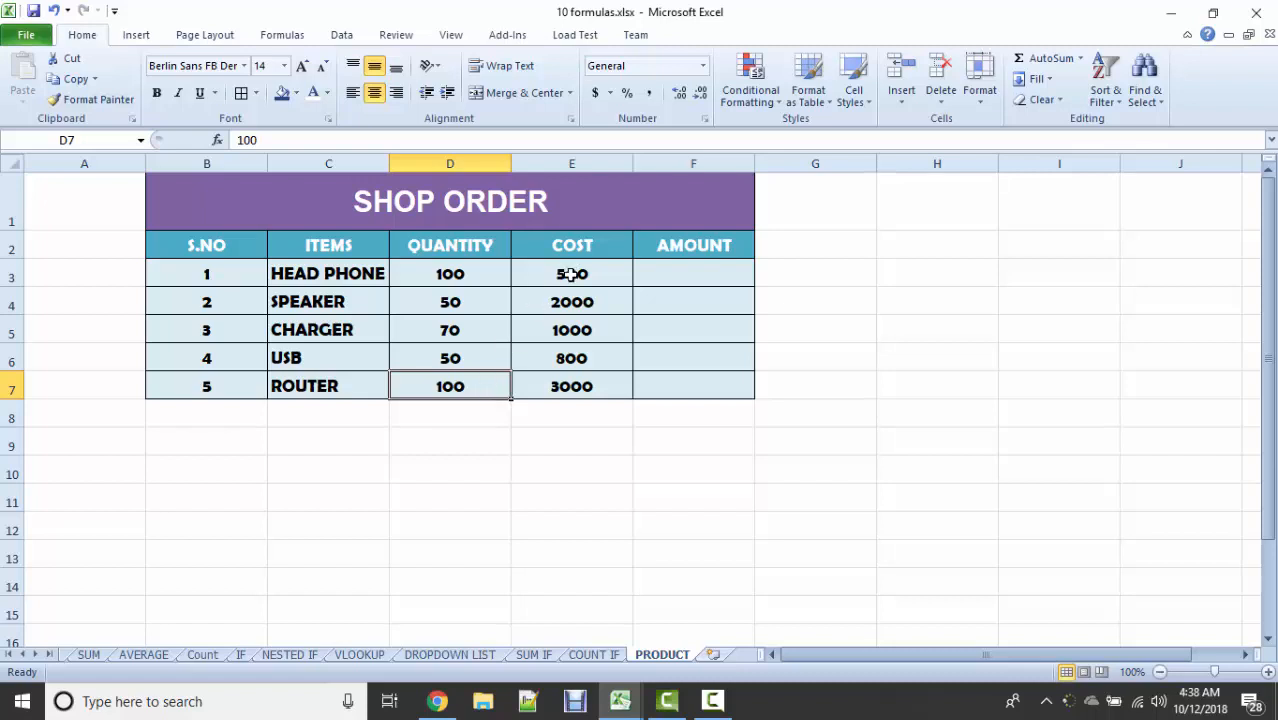
left_click(570, 274)
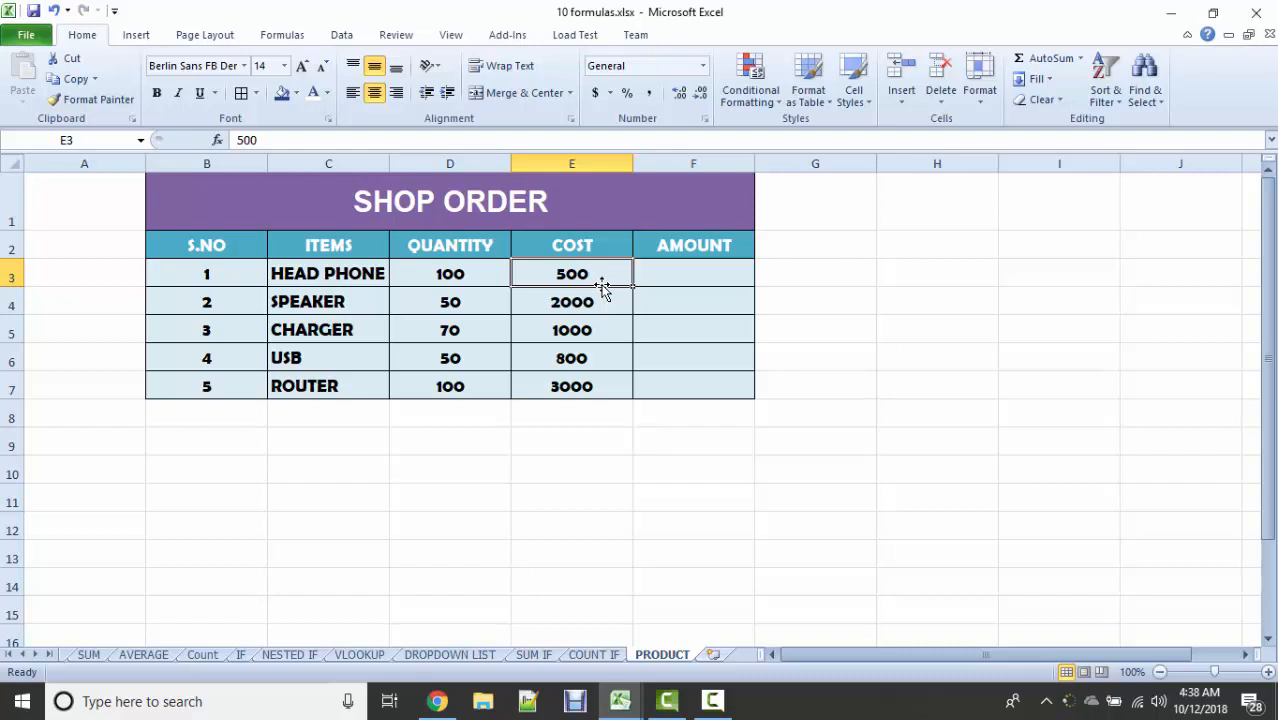
left_click(594, 302)
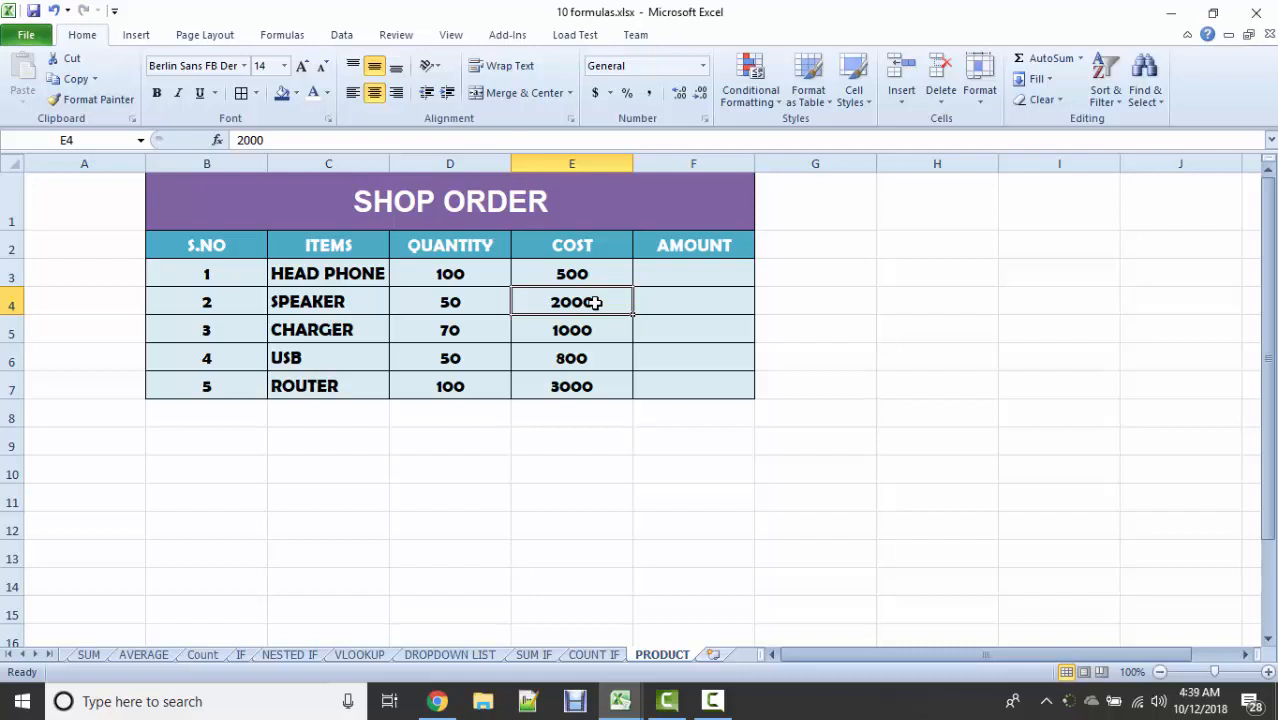
left_click(594, 330)
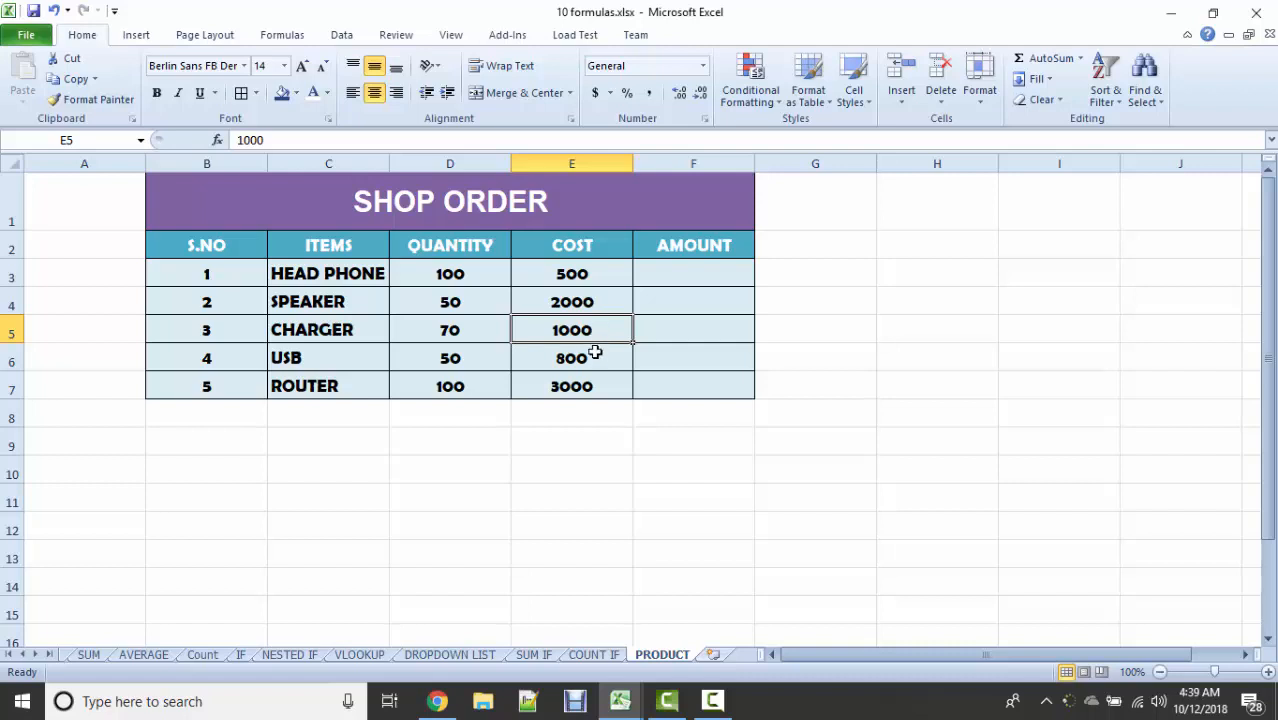
left_click(594, 358)
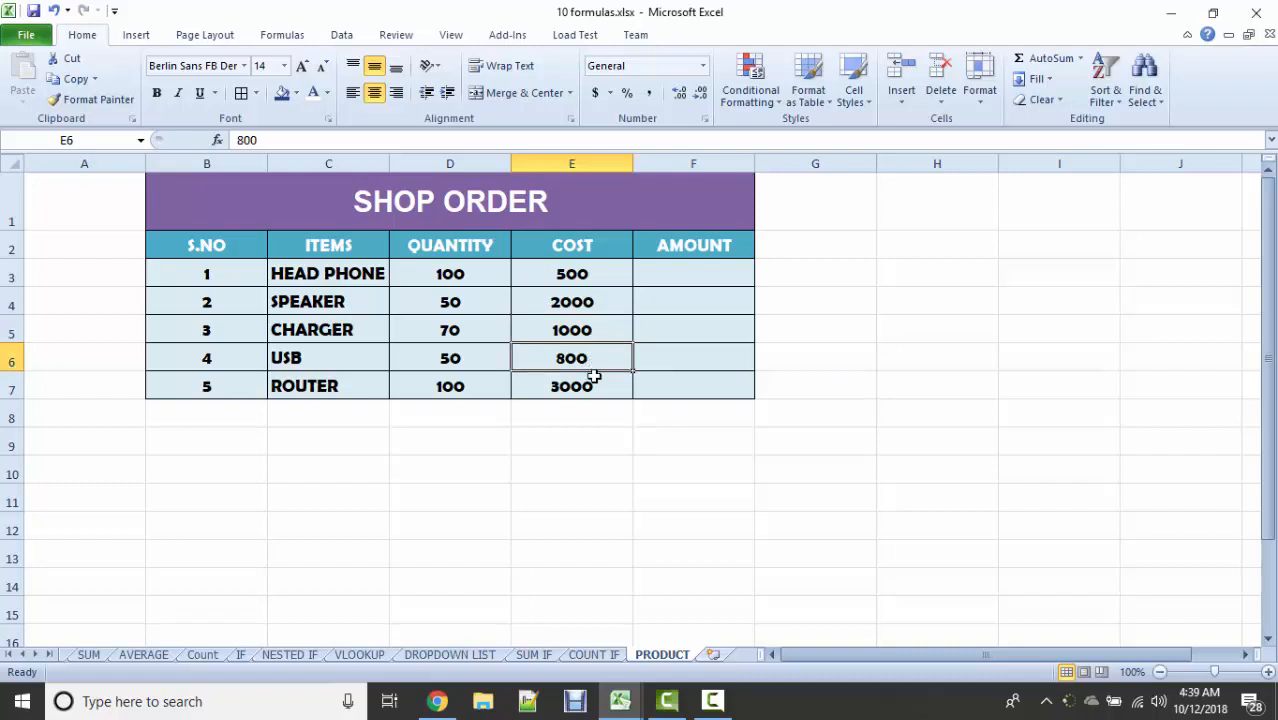
left_click(592, 390)
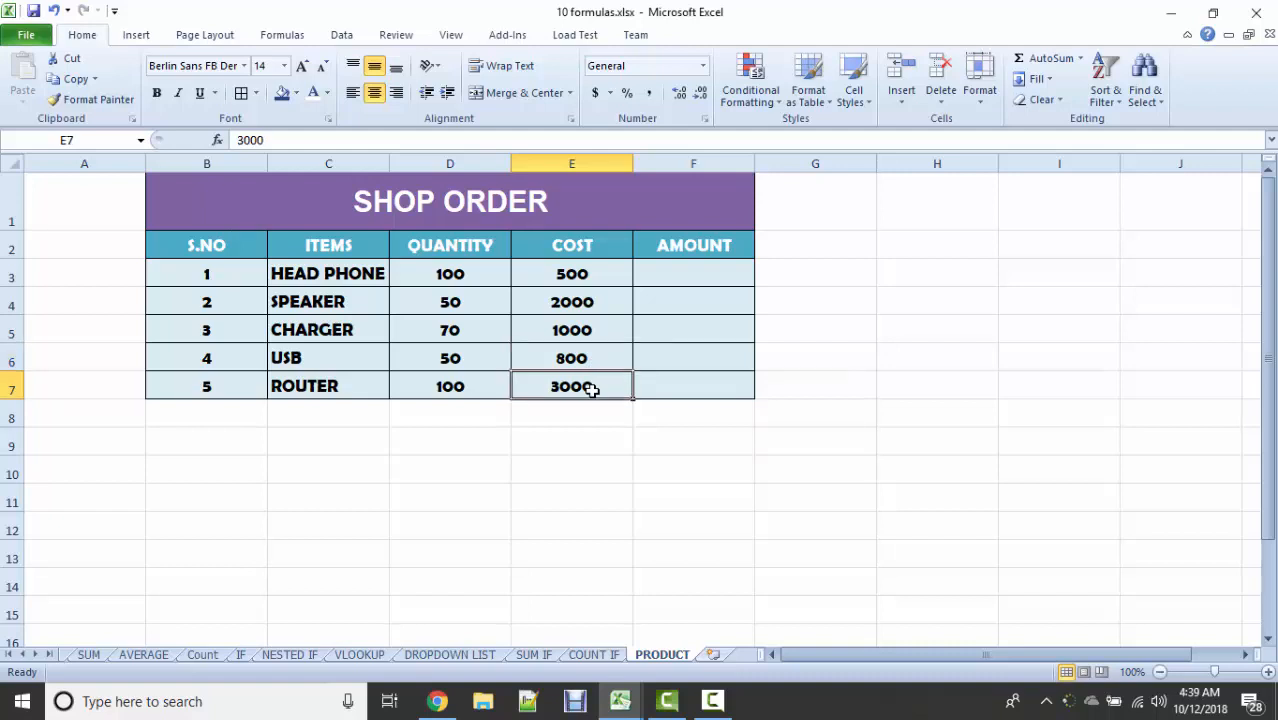
Step: Examine the HEAD PHONE row's quantity and cost as the two factors for its empty amount cell
left_click(686, 269)
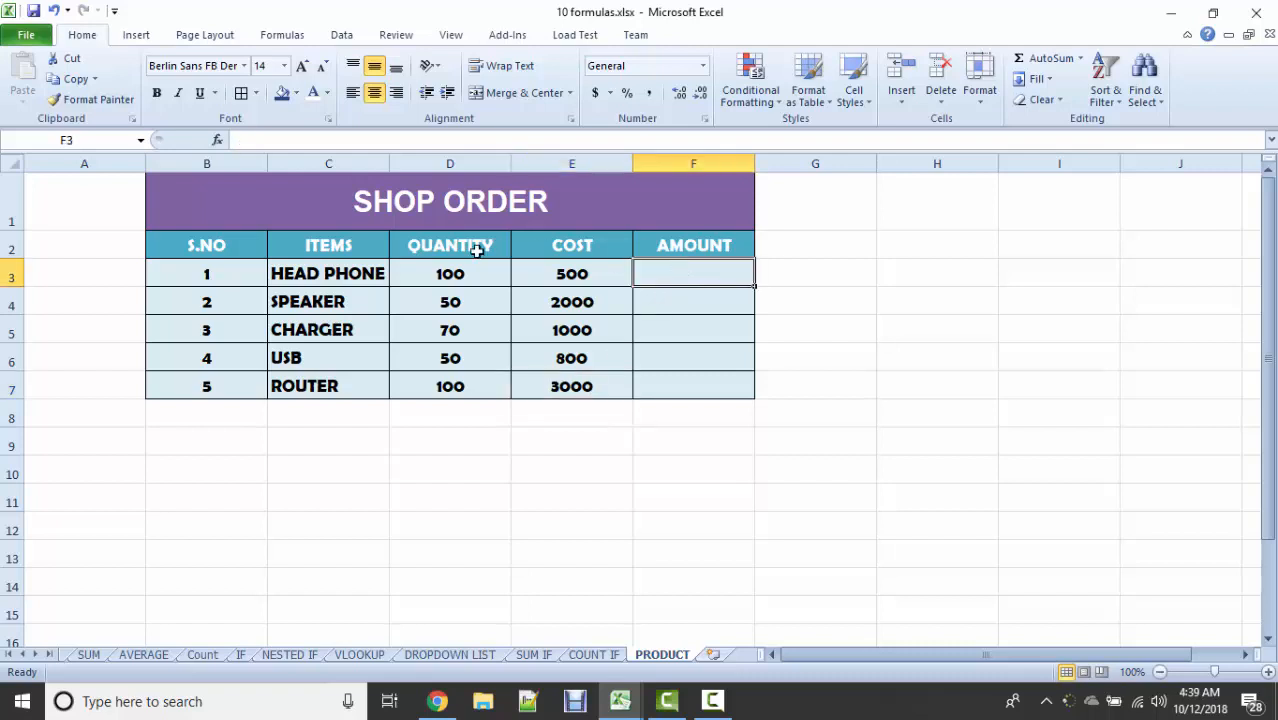
left_click(443, 268)
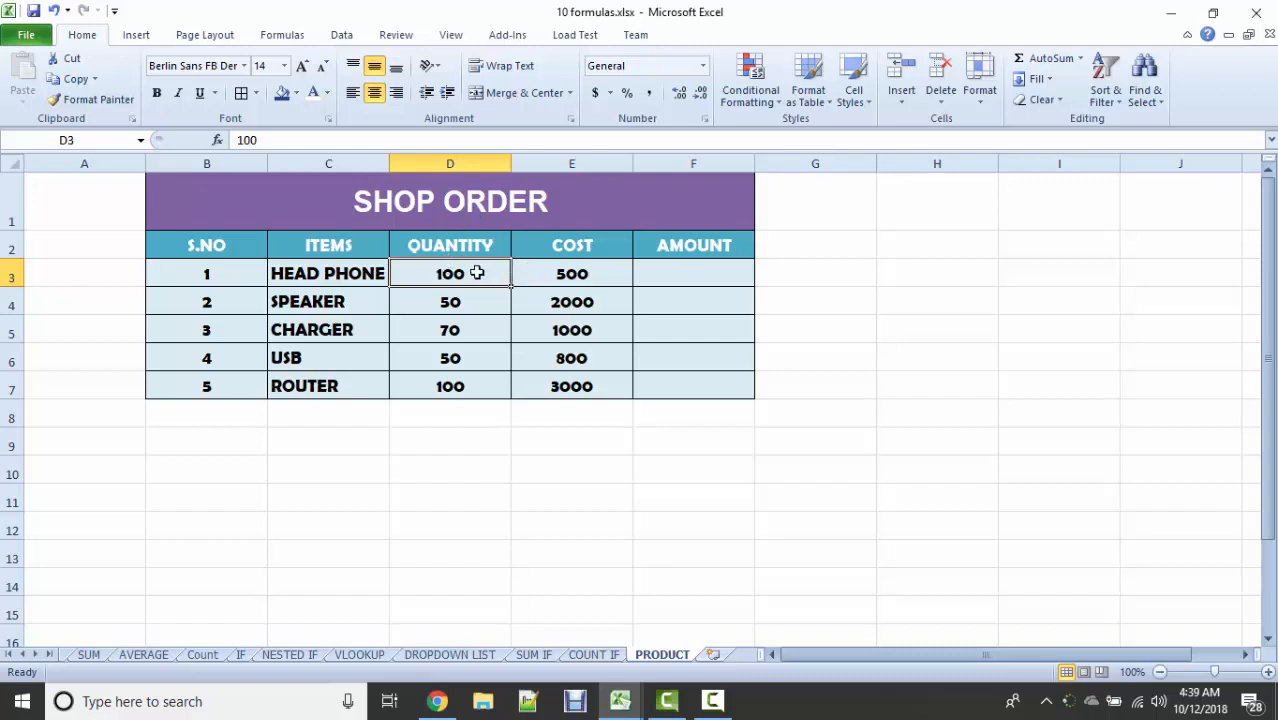
left_click(555, 280)
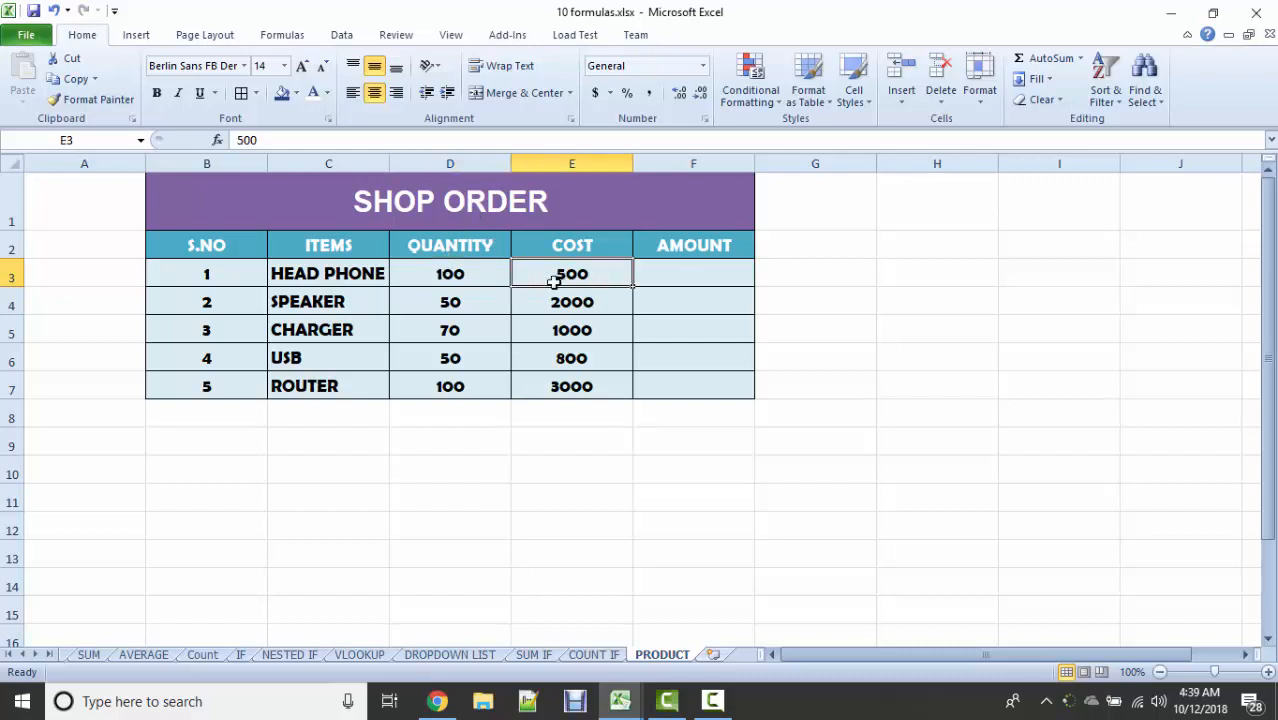
left_click(354, 278)
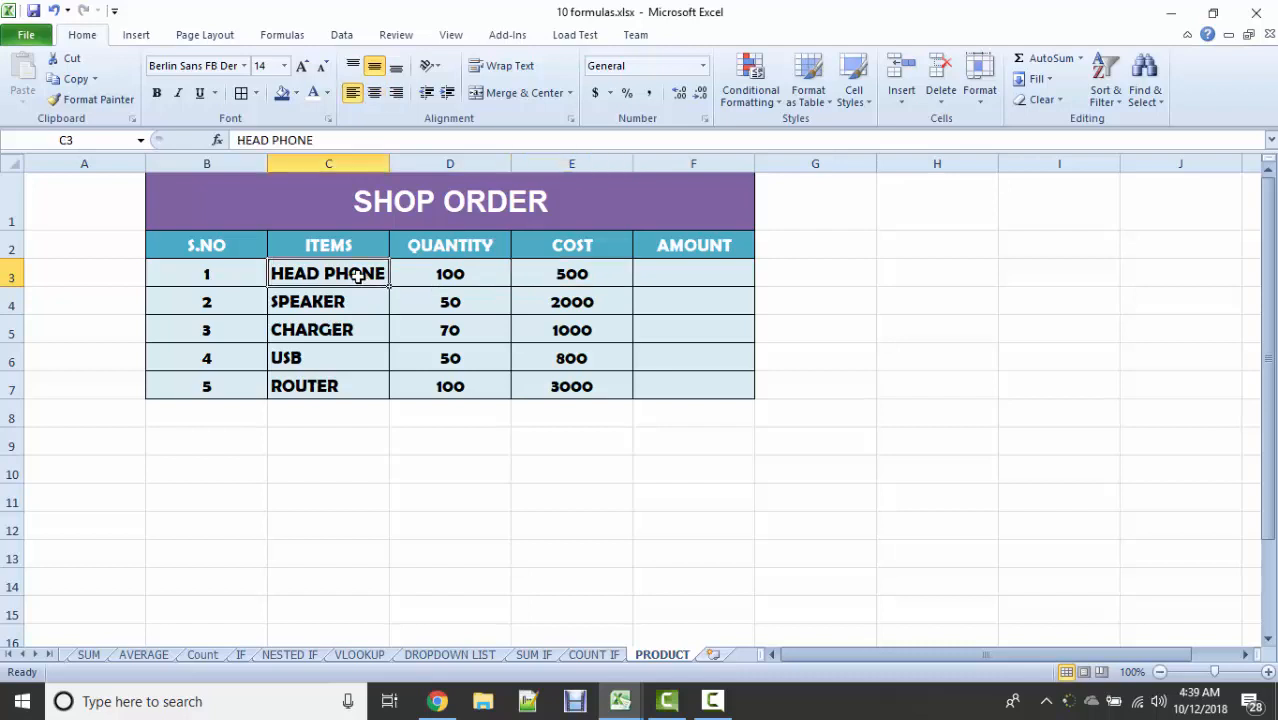
left_click(581, 275)
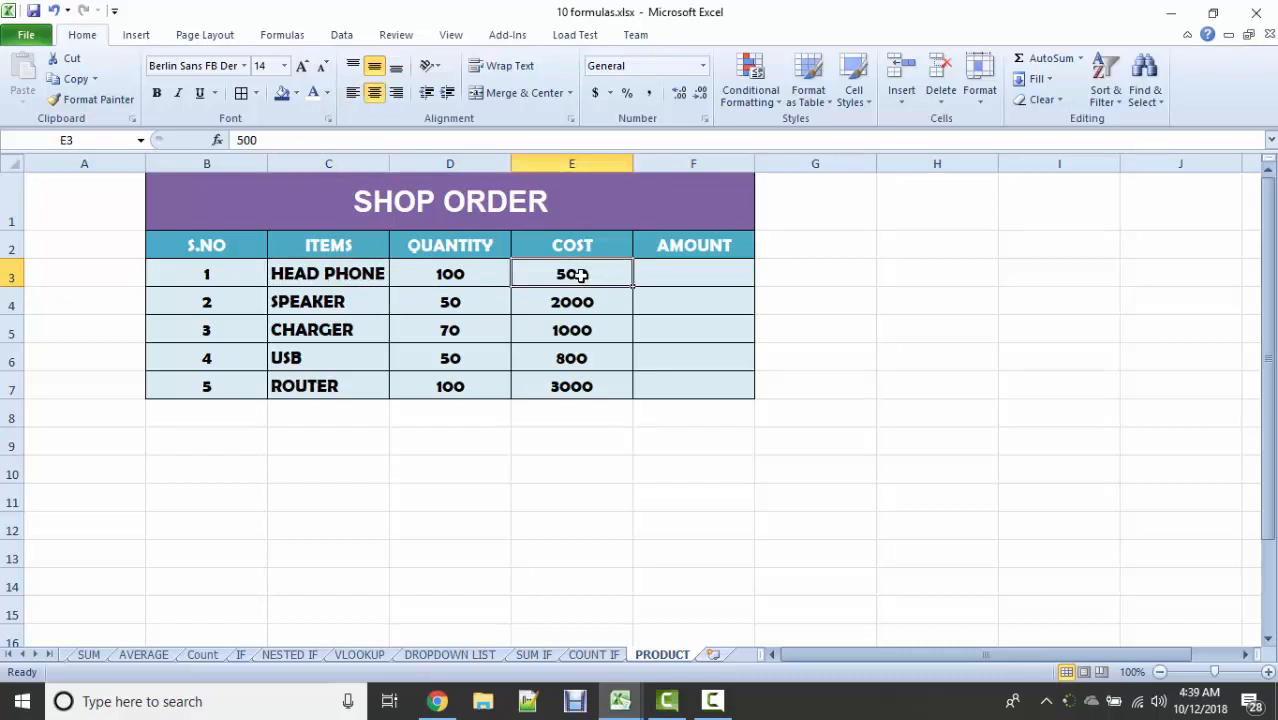
left_click(469, 274)
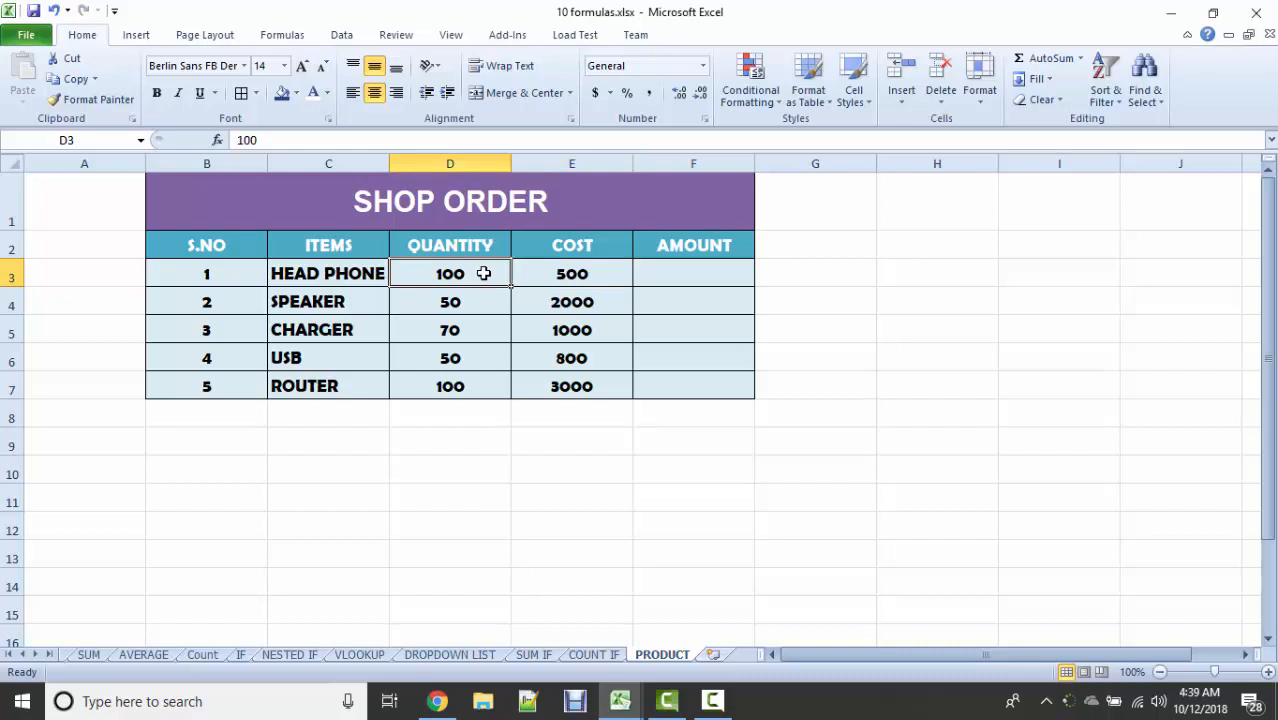
Step: Enter =PRODUCT(D3,E3) in F3 to multiply the HEAD PHONE quantity by its cost
left_click(686, 273)
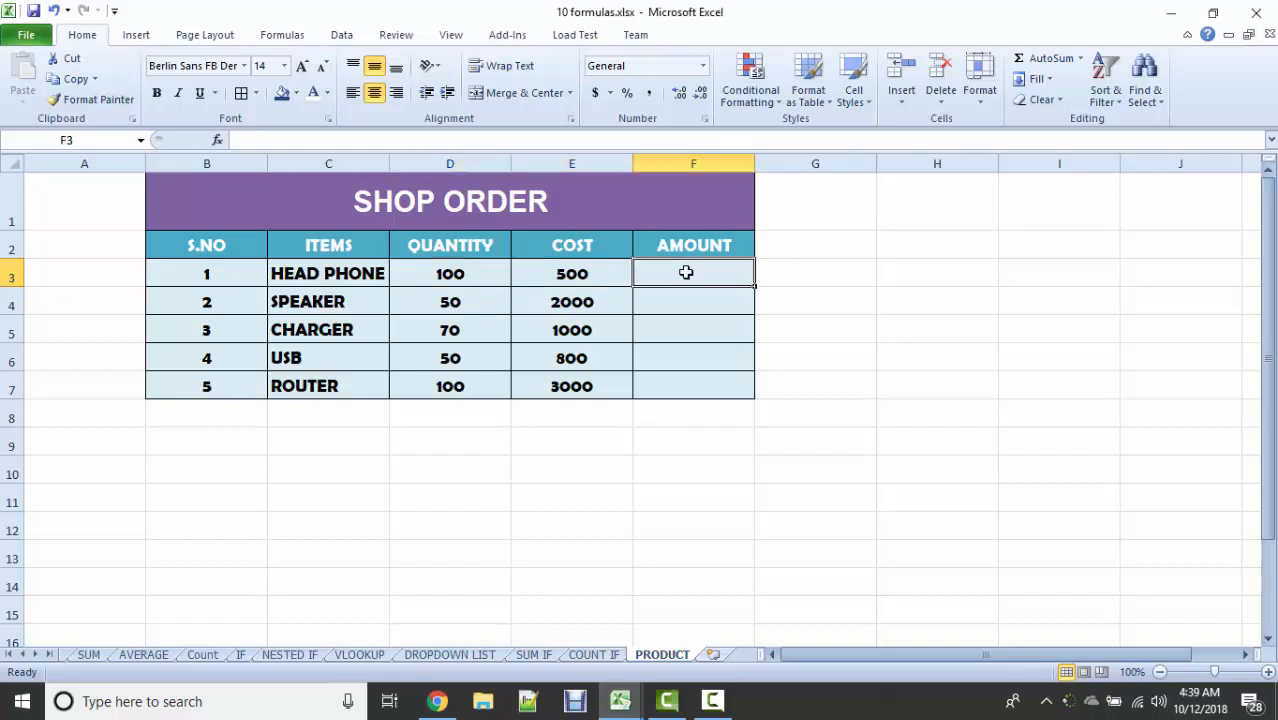
type("=")
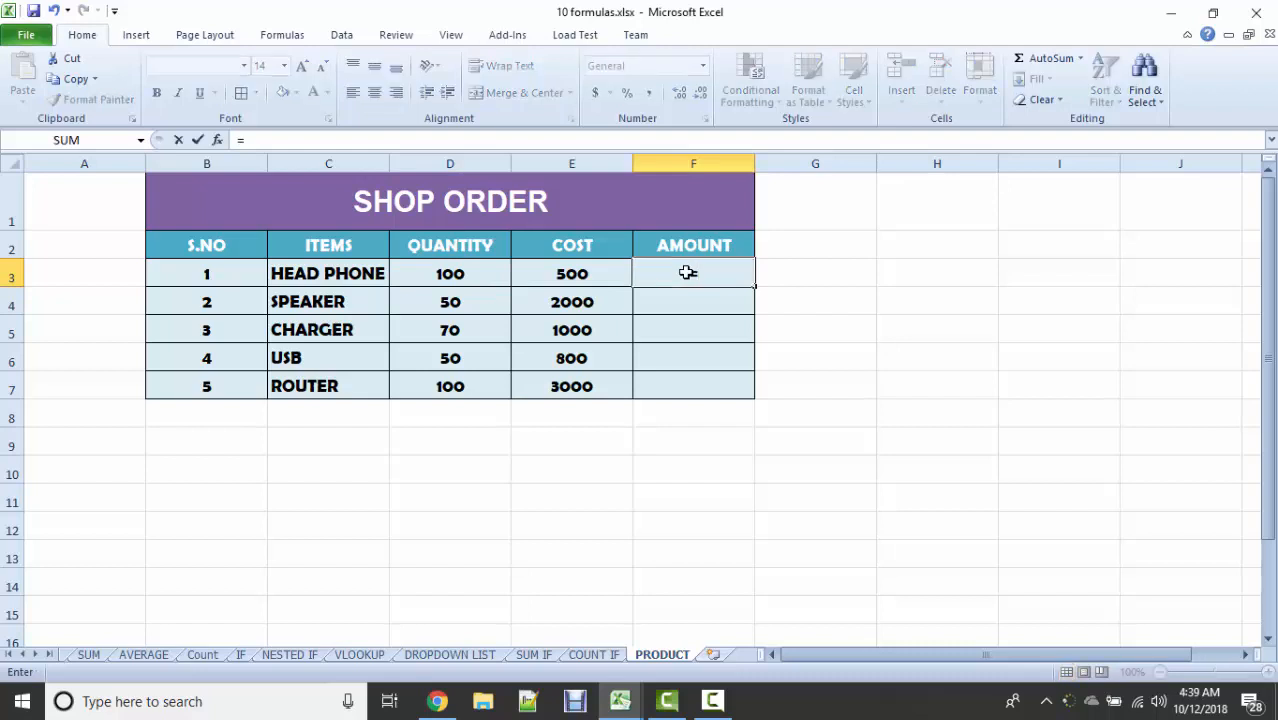
type("product")
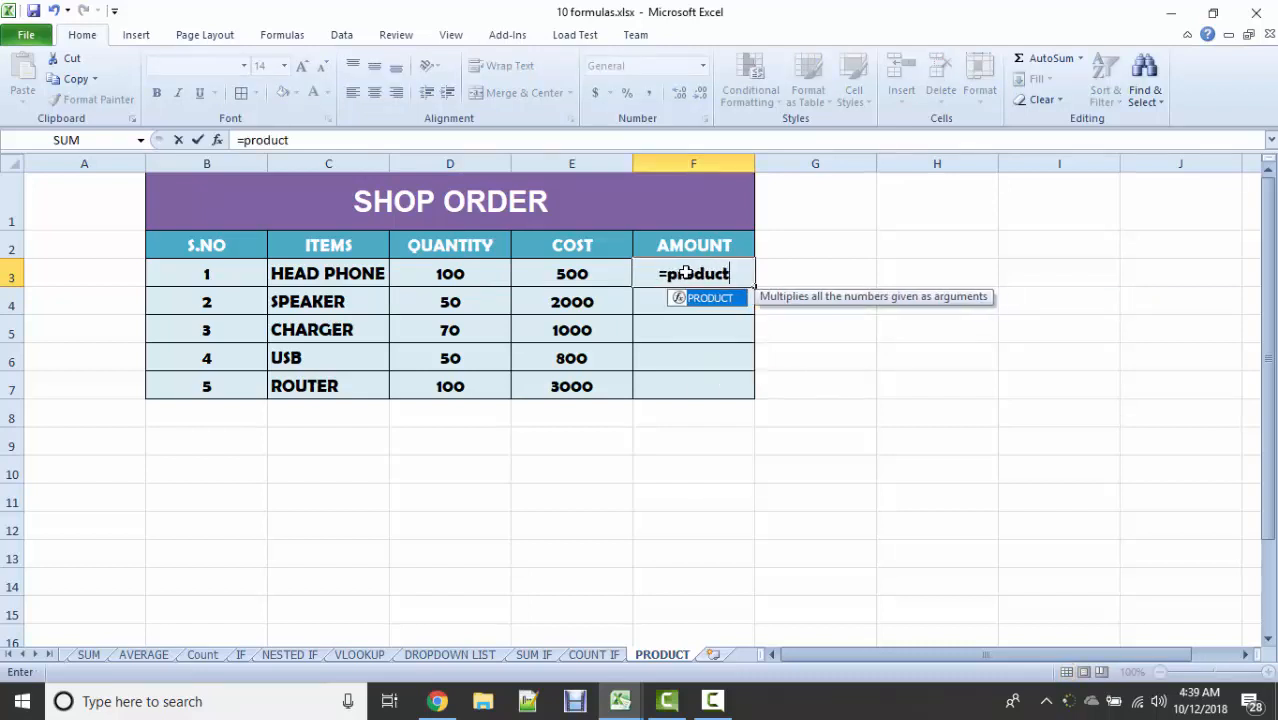
type("(")
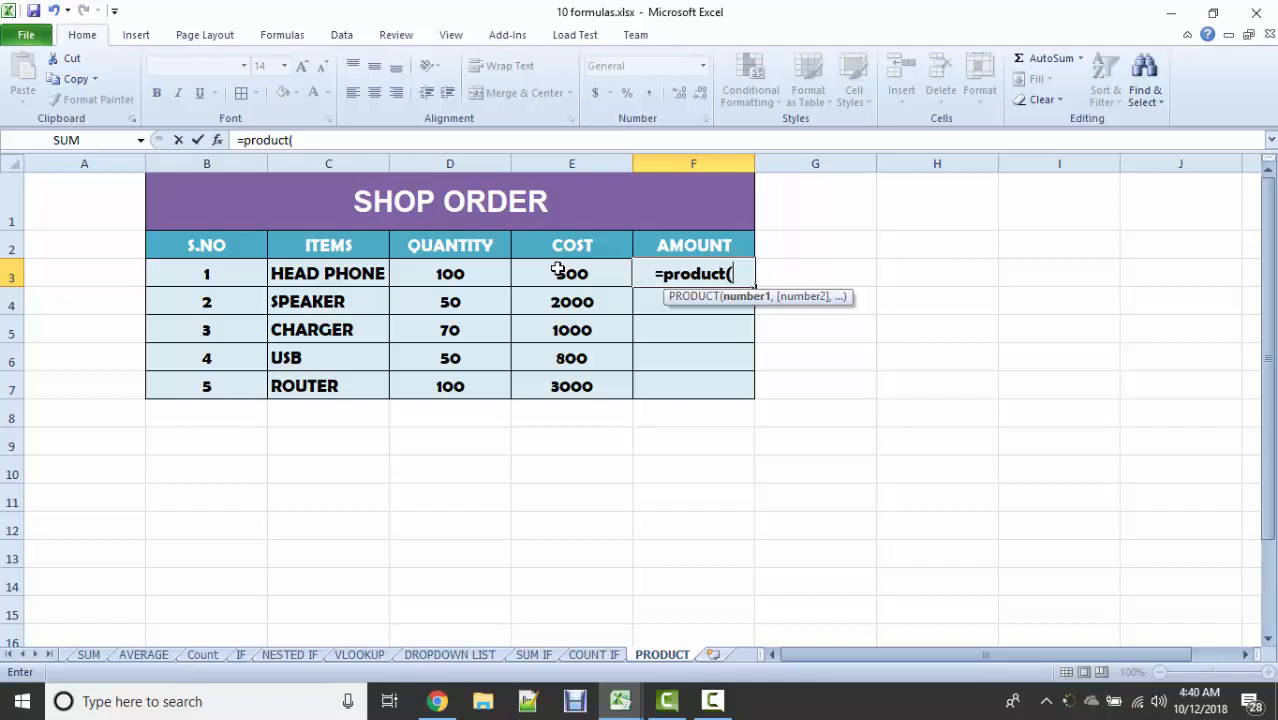
left_click(470, 274)
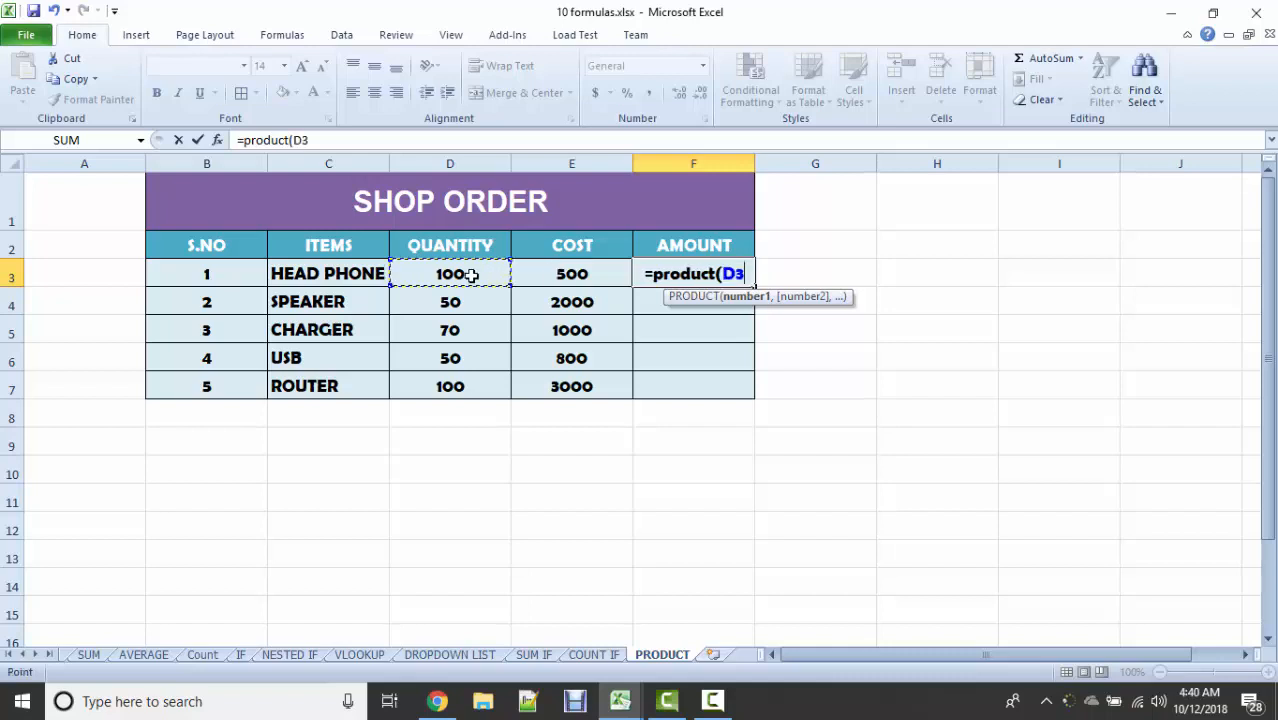
type(",")
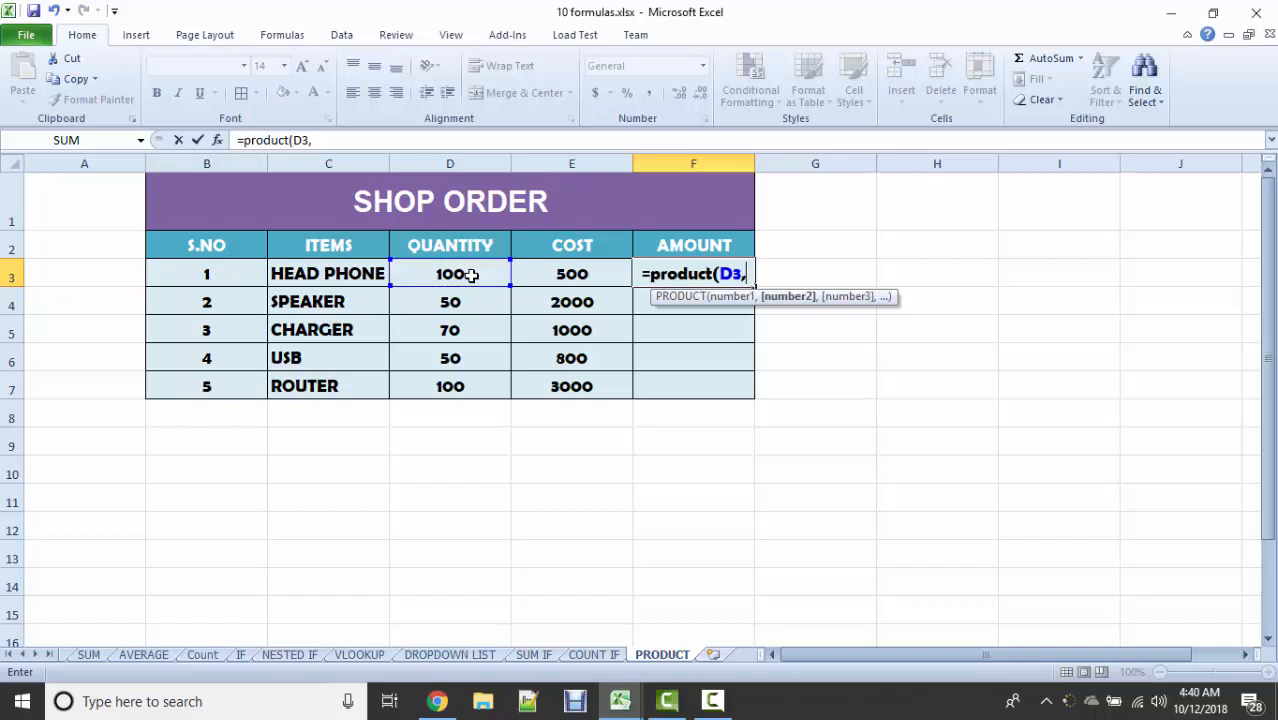
left_click(572, 278)
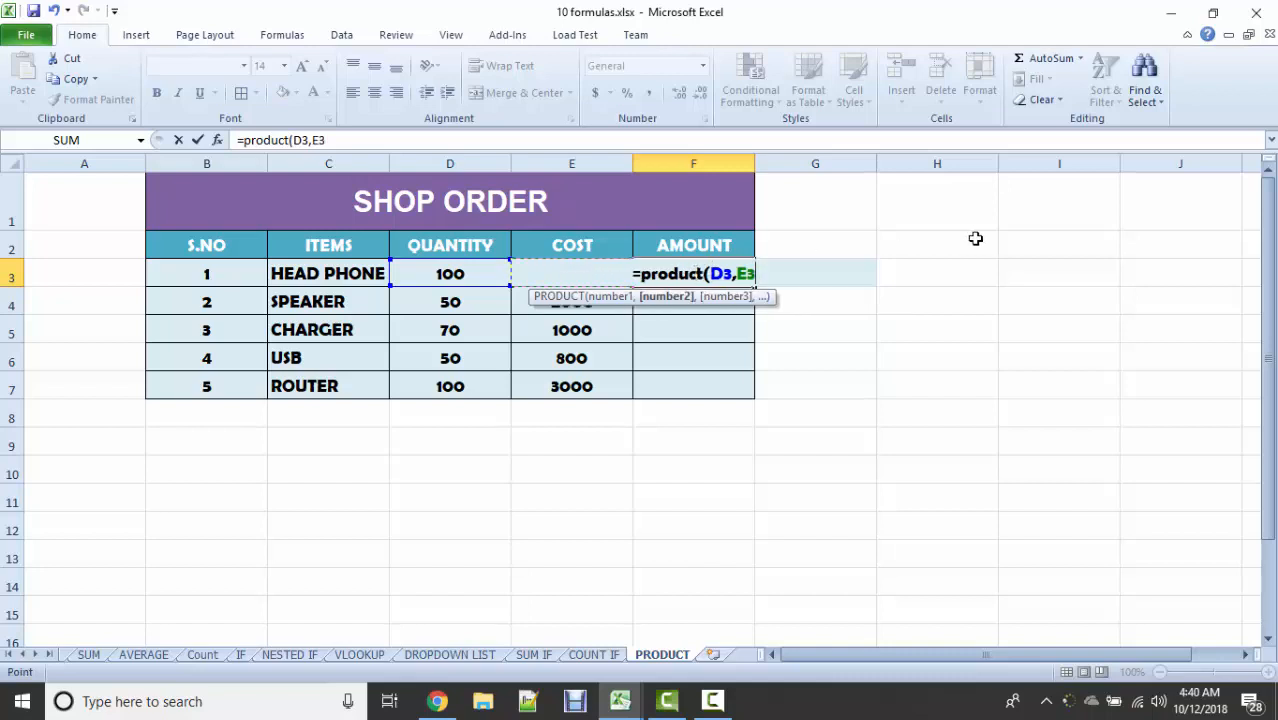
type(")")
key("Return")
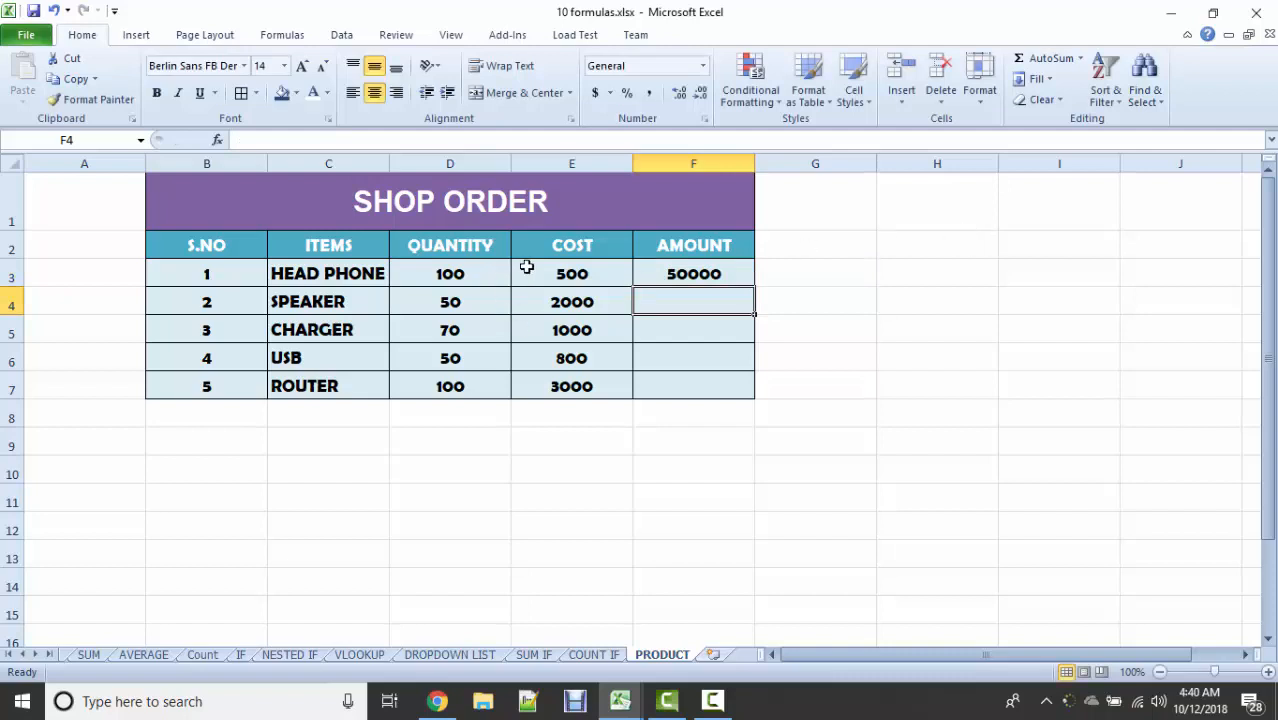
Step: Check the HEAD PHONE amount against its cost and quantity, then fill the F3 formula down through F7
left_click(376, 268)
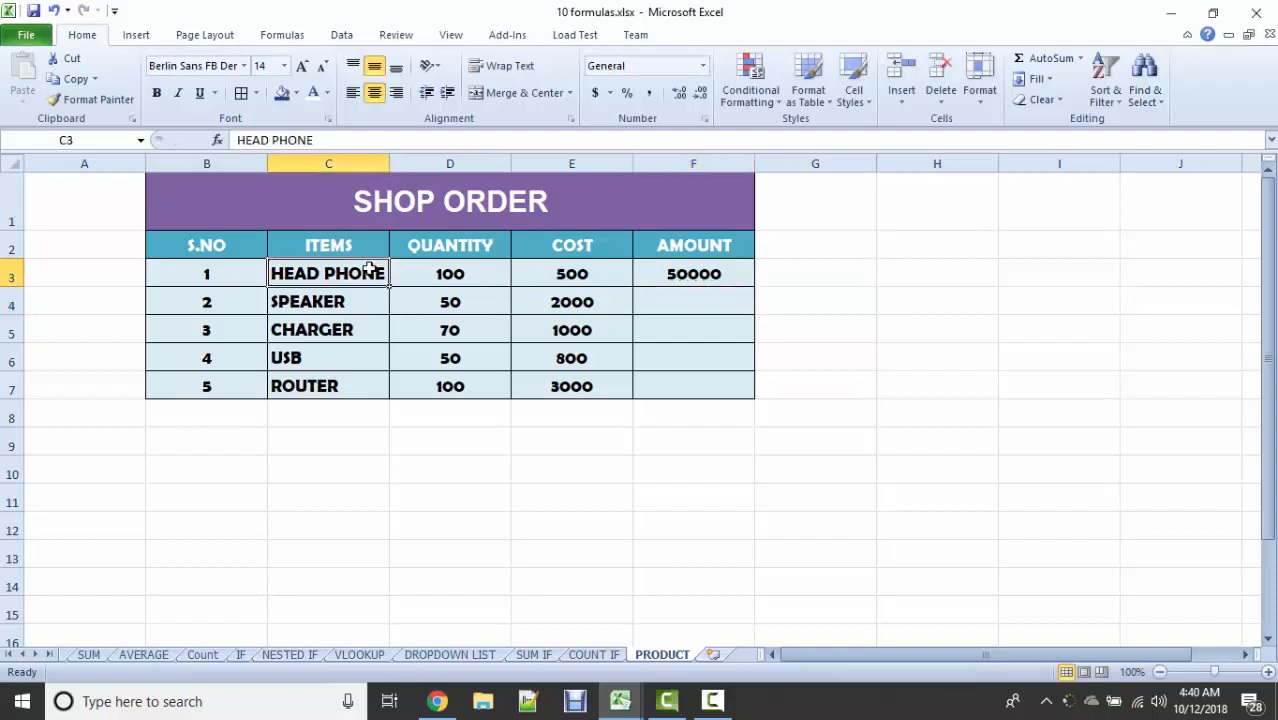
left_click(590, 273)
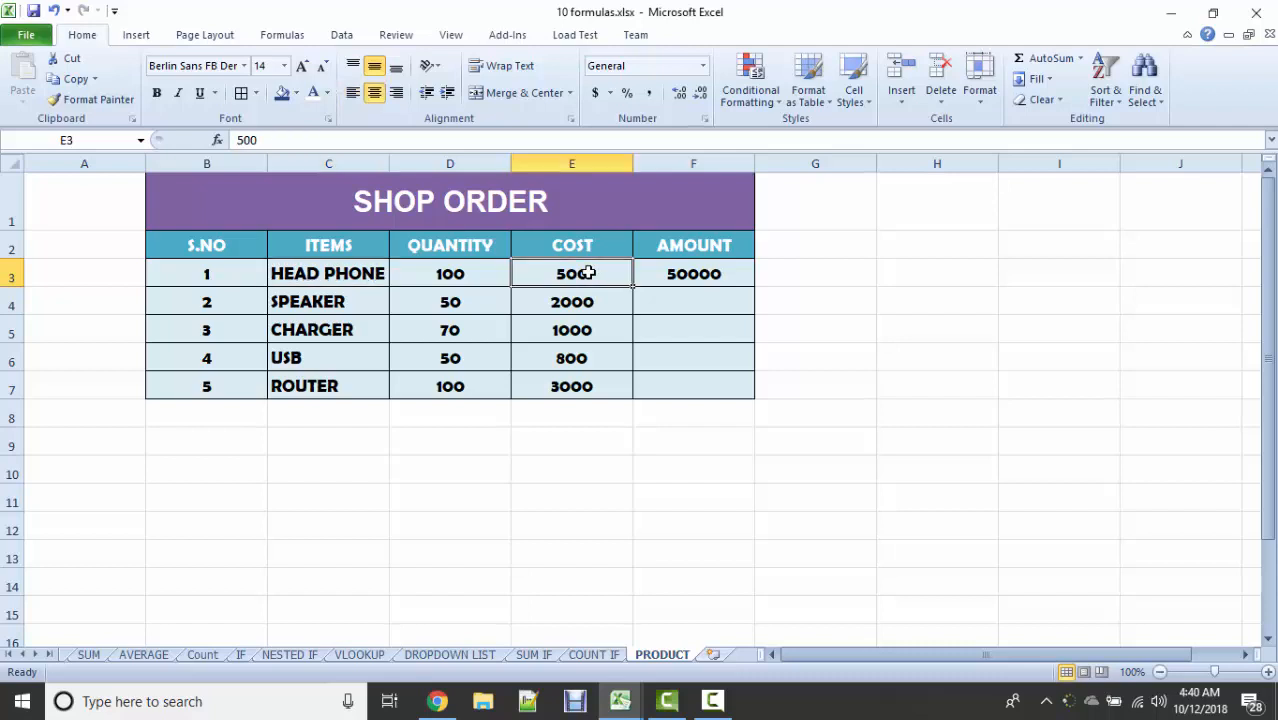
left_click(481, 274)
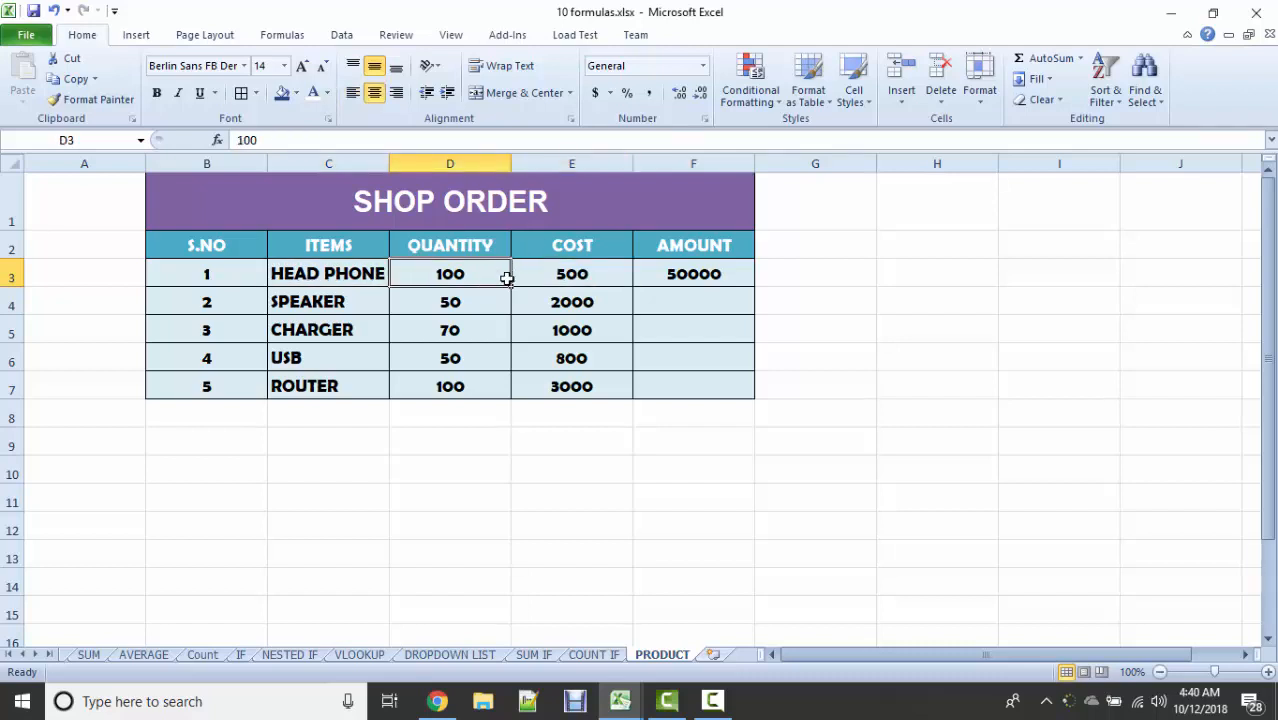
left_click(712, 271)
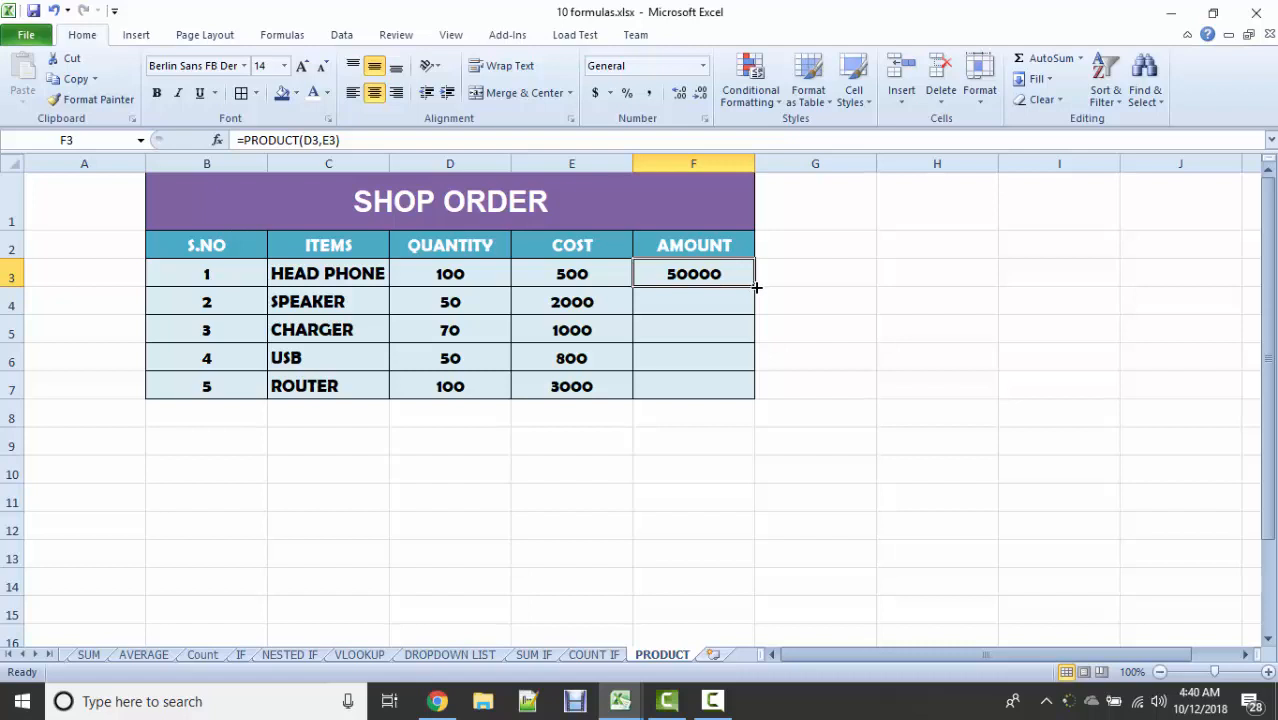
left_click_drag(756, 287, 747, 392)
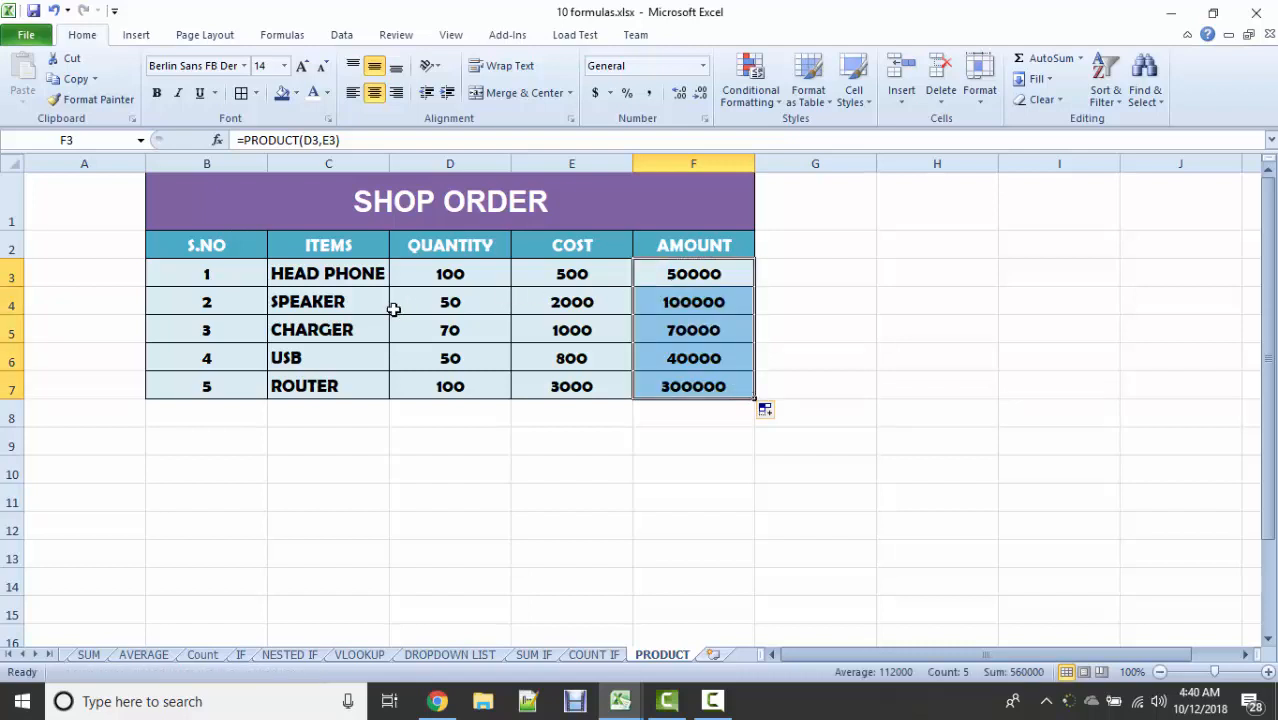
Step: Review the SPEAKER, CHARGER, USB and ROUTER rows against the filled AMOUNT column
left_click(345, 310)
left_click(349, 328)
left_click(356, 352)
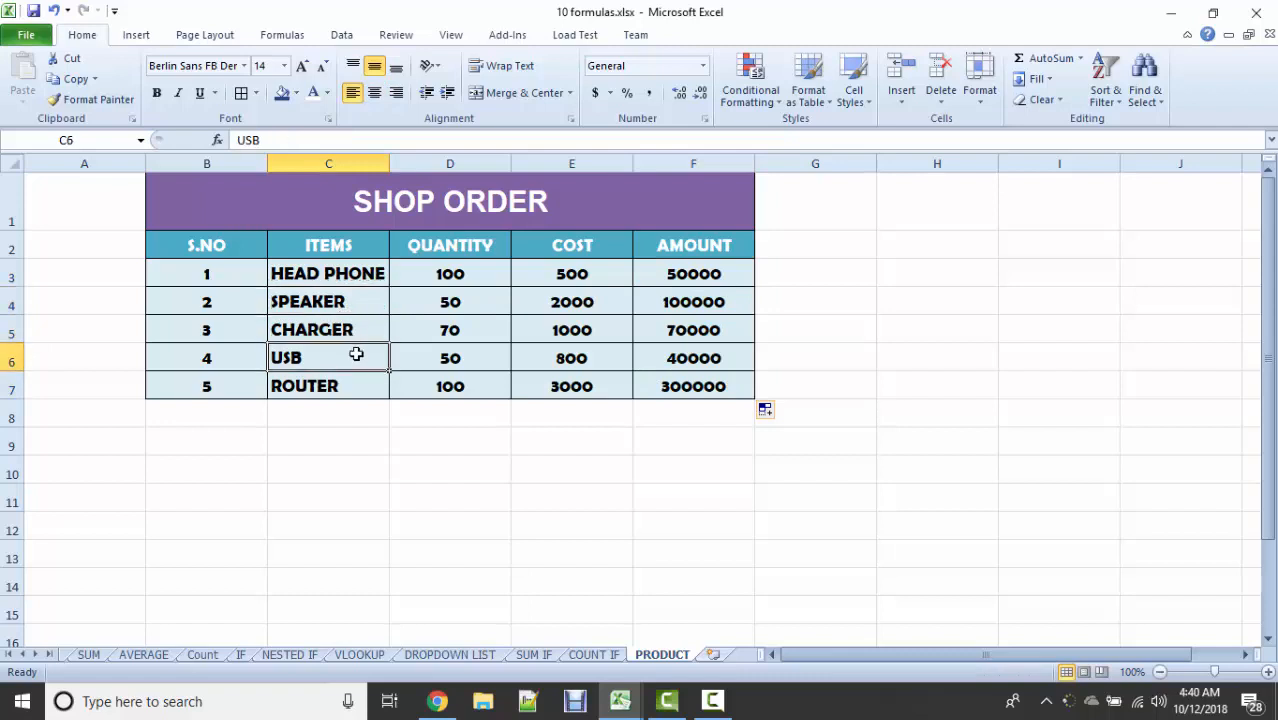
left_click(368, 376)
left_click(561, 387)
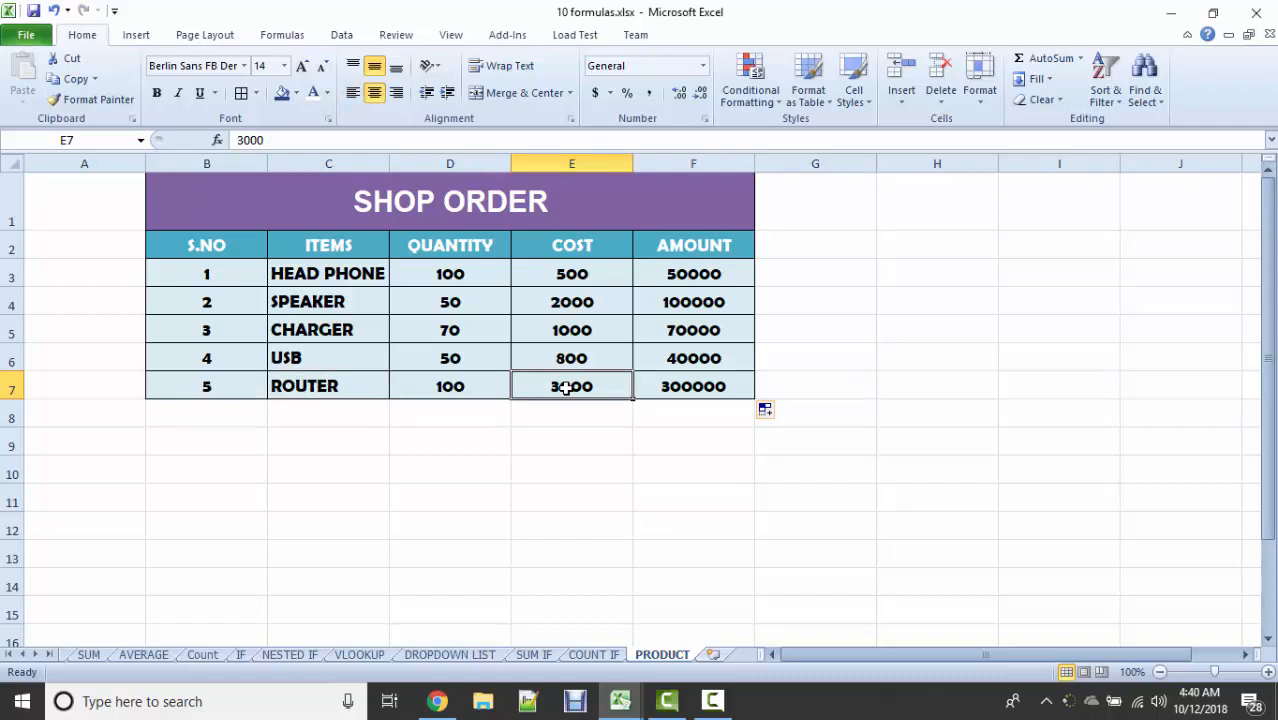
left_click(682, 248)
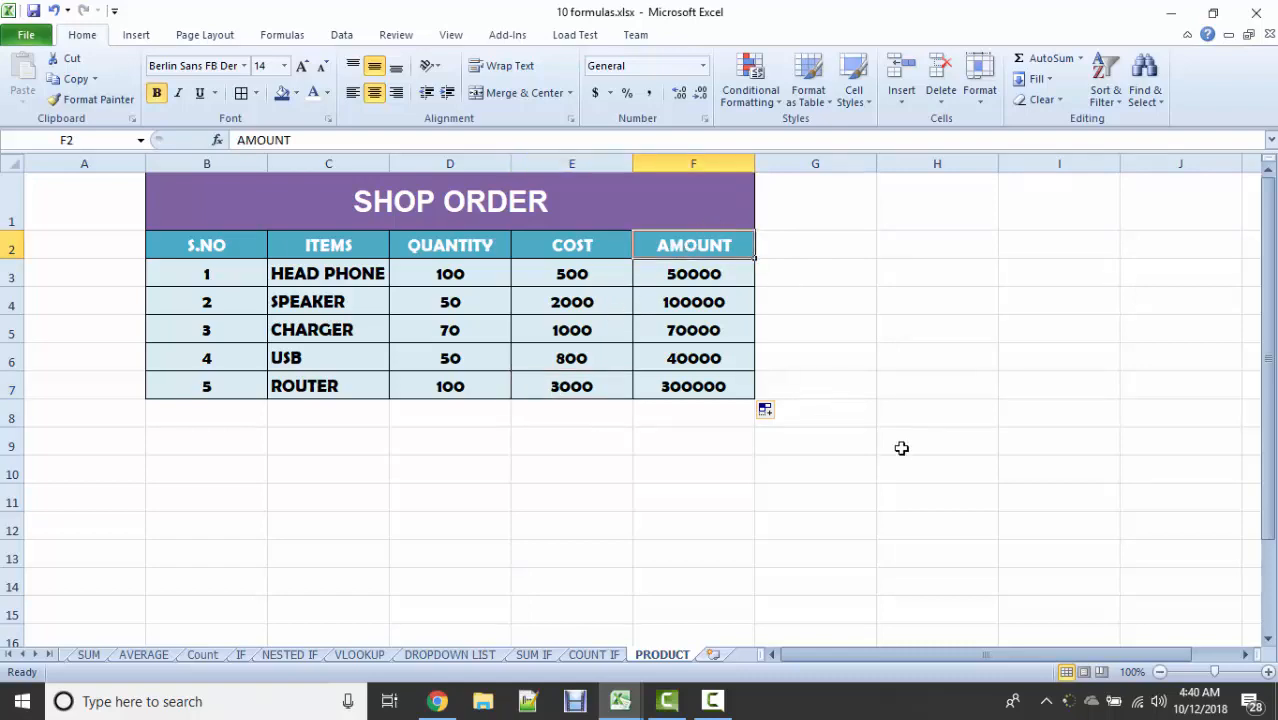